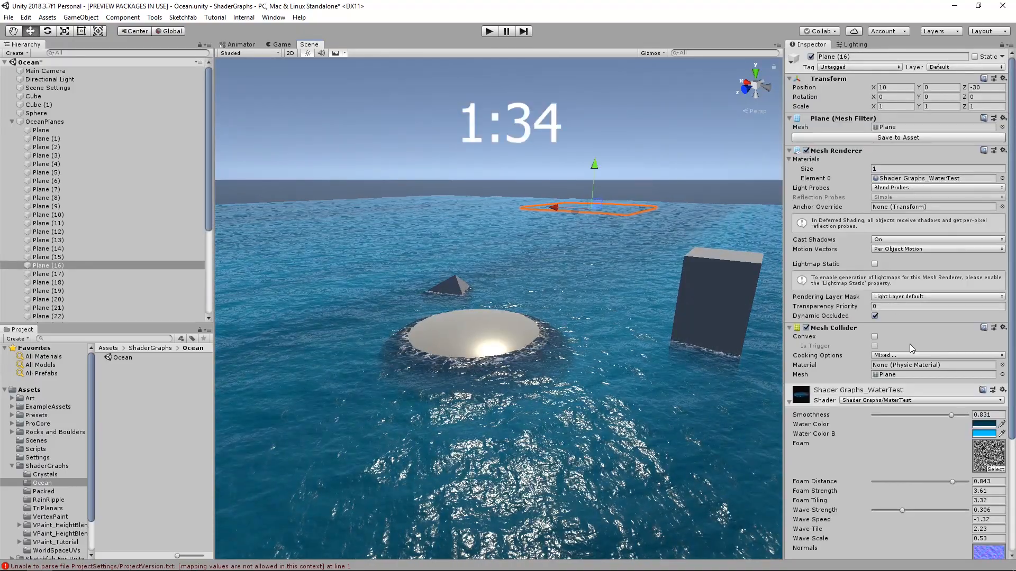
Step: Try the water material's Wave Strength at 1, and lower it to about 0.082
scroll(910, 344, down, 5)
middle_drag(607, 345, 534, 360)
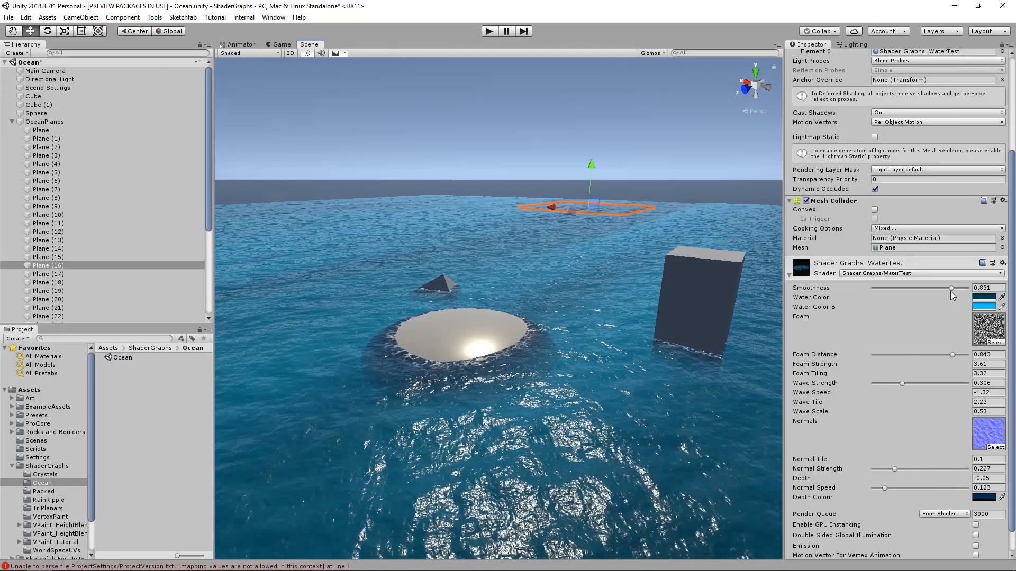
scroll(955, 302, down, 1)
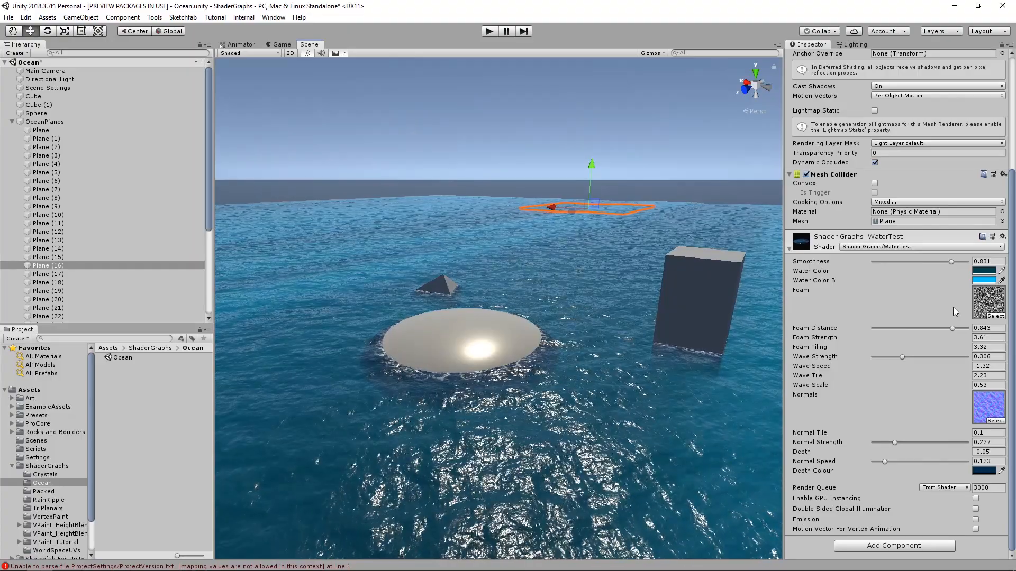
mouse_move(471, 296)
alt+mouse_down()
mouse_move(469, 351)
mouse_move(472, 298)
alt+mouse_up()
middle_drag(600, 413, 608, 390)
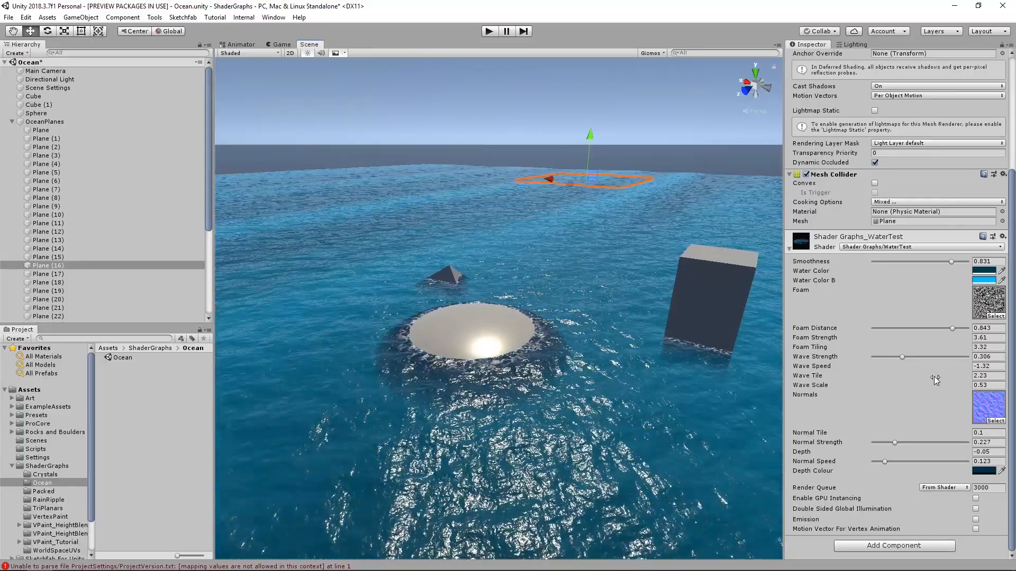
click(935, 376)
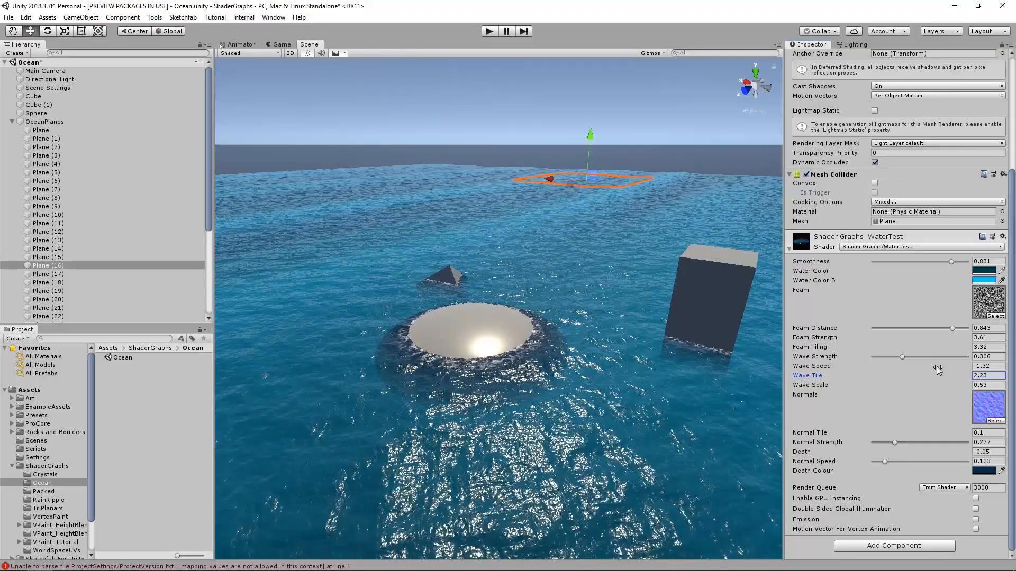
drag(911, 357, 1006, 360)
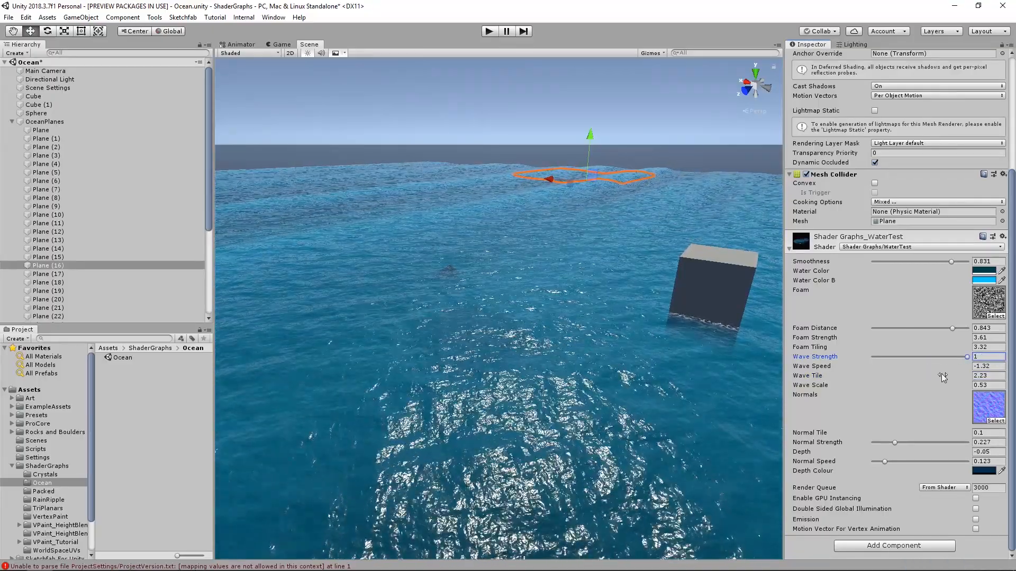
drag(965, 358, 879, 361)
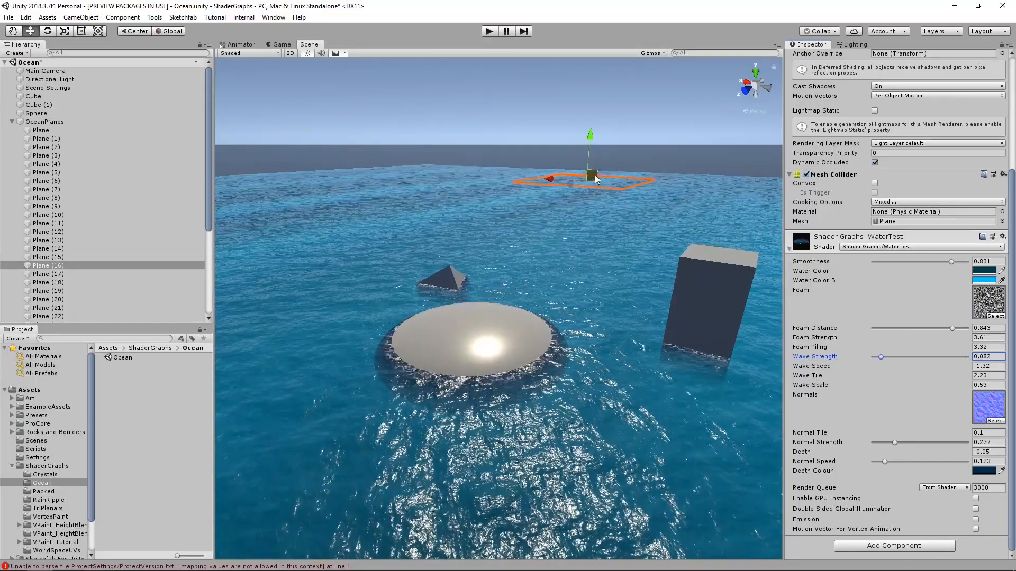
Step: Delete the extra ocean planes Plane (40) and Plane (41) at the edge of the water
click(622, 173)
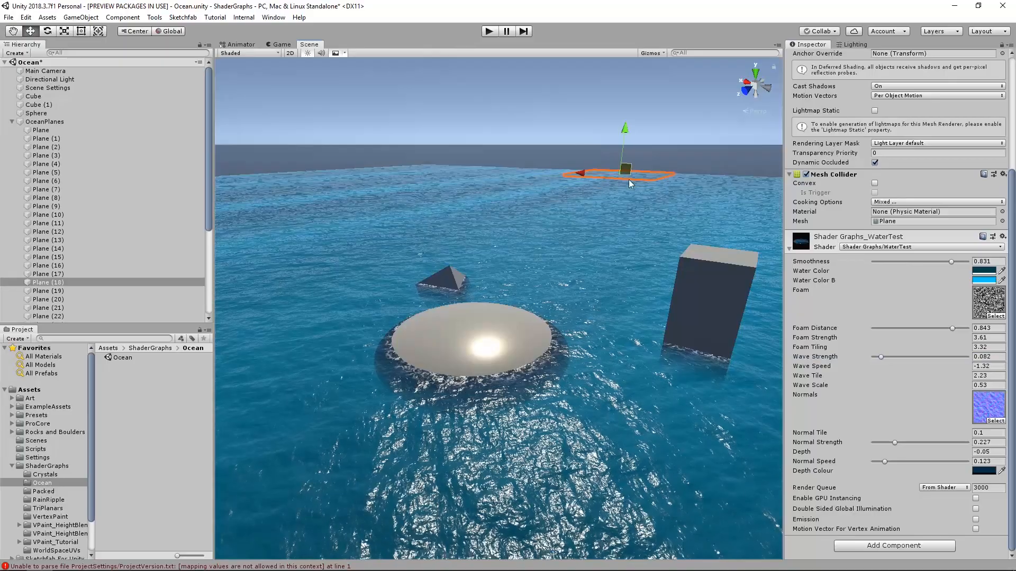
key(f)
alt+drag(613, 280, 409, 232)
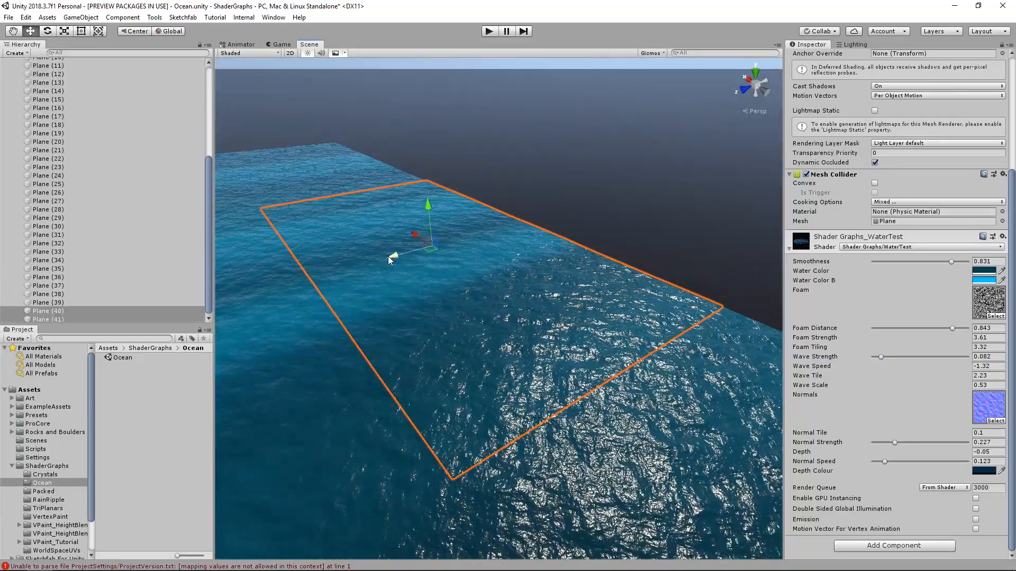
click(582, 200)
click(459, 127)
alt+drag(571, 234, 455, 311)
click(640, 245)
drag(536, 277, 580, 285)
shift+click(432, 209)
key(Delete)
Step: Examine the water surface and the foam around the sphere, pyramid and cube
middle_drag(429, 213, 538, 353)
scroll(539, 357, up, 5)
middle_drag(661, 346, 455, 328)
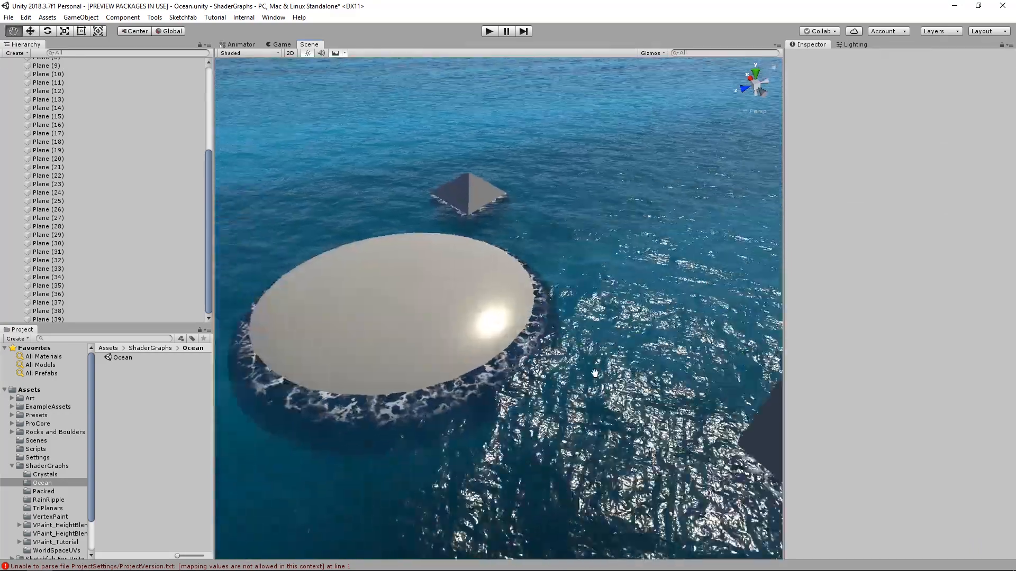
click(478, 330)
scroll(478, 330, down, 6)
alt+drag(478, 331, 542, 347)
click(601, 151)
scroll(630, 277, up, 1)
alt+drag(633, 277, 601, 296)
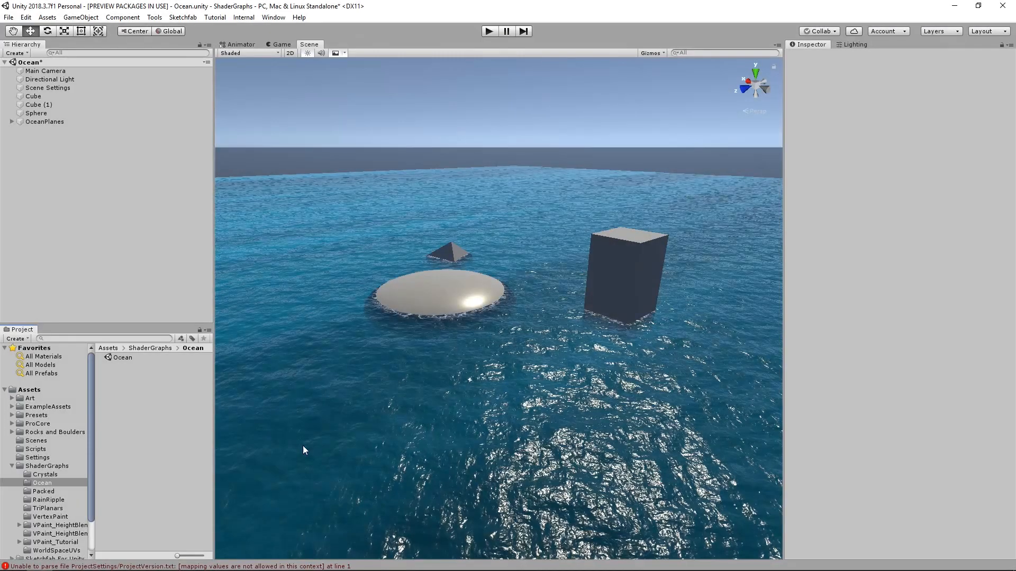
Step: Create a PBR shader graph named WaterOcean in the Ocean folder
right_click(134, 389)
mouse_move(219, 144)
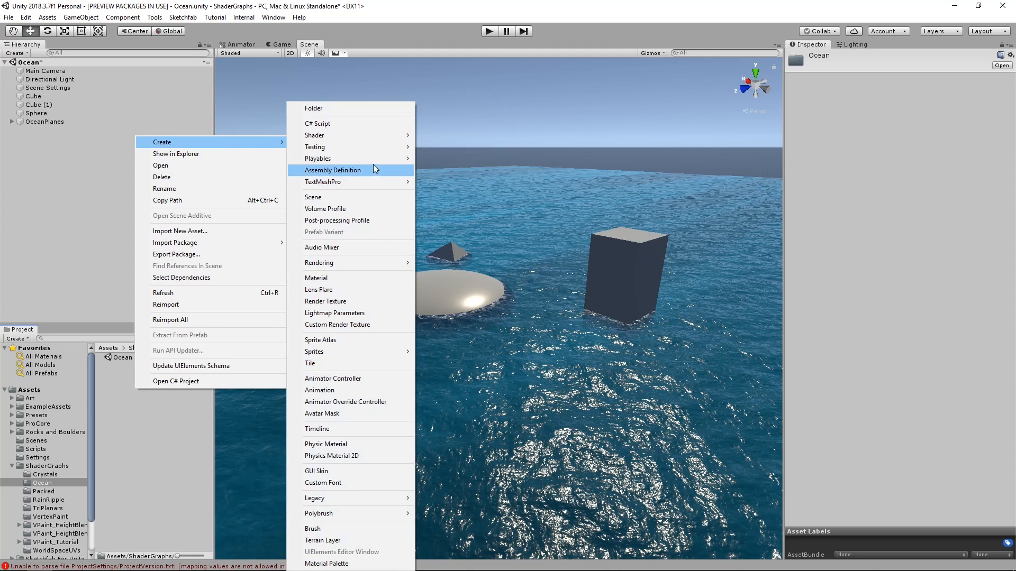
mouse_move(391, 137)
click(459, 186)
text(WaterOcean)
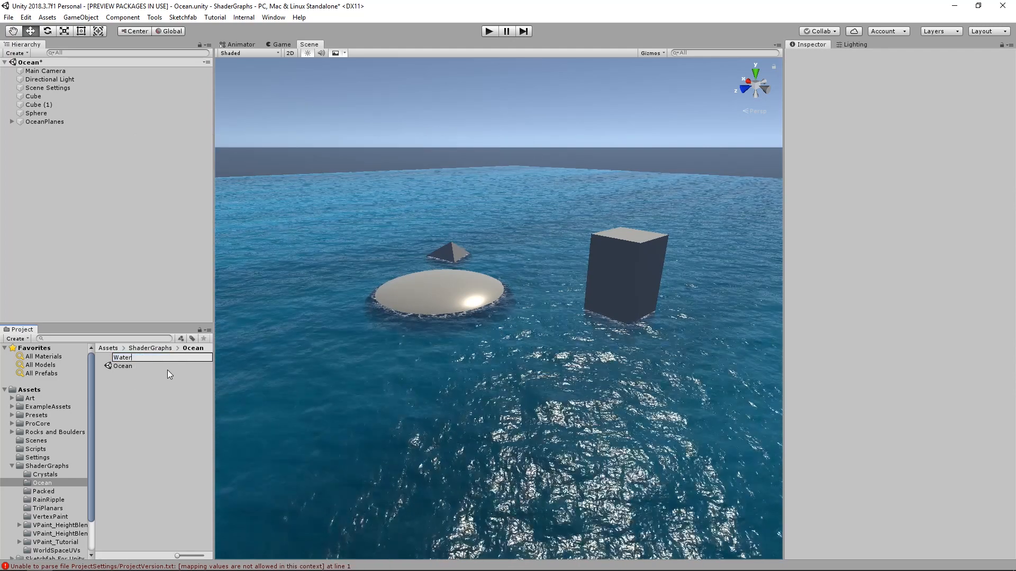
key(Return)
Step: Create a material from the WaterOcean shader graph, keeping the default name
right_click(128, 365)
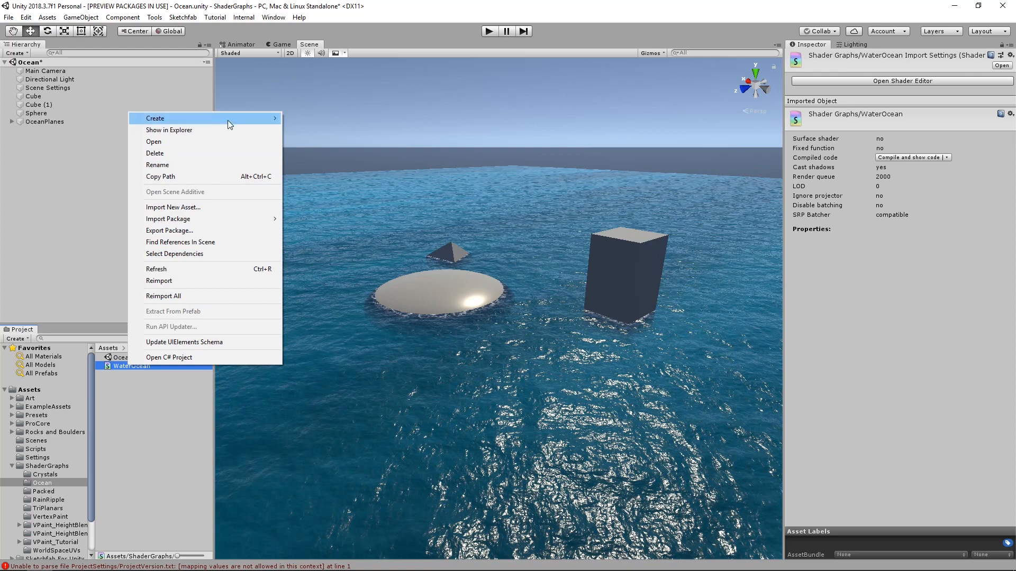
mouse_move(227, 120)
click(342, 281)
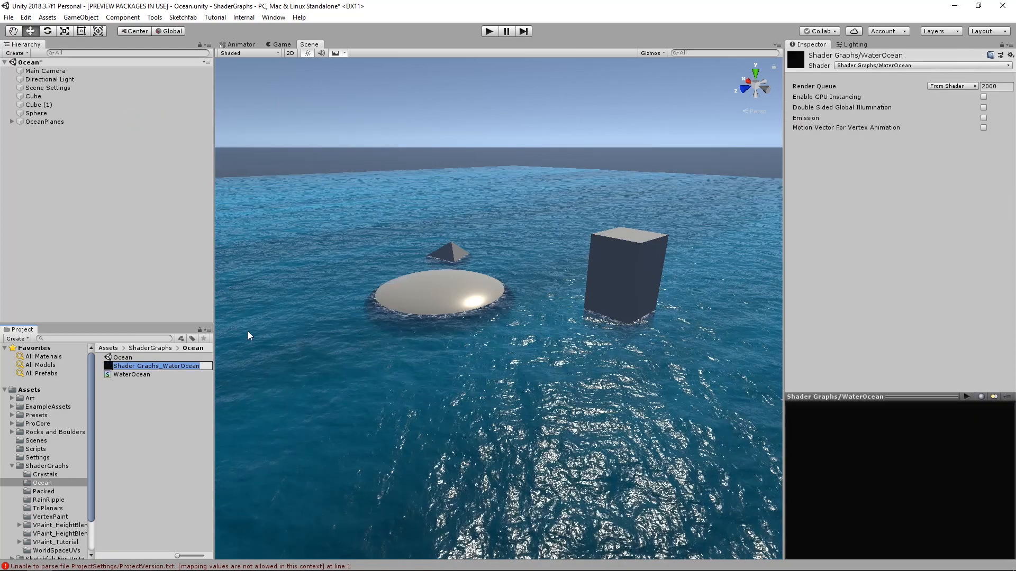
key(Return)
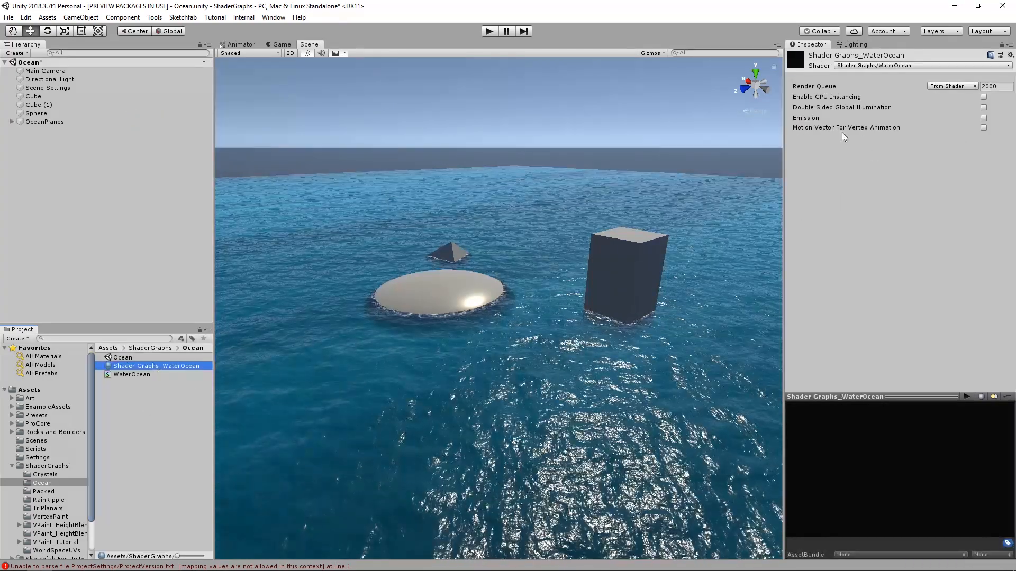
Step: Assign the Shader Graphs_WaterOcean material to all planes under OceanPlanes
click(12, 122)
click(51, 131)
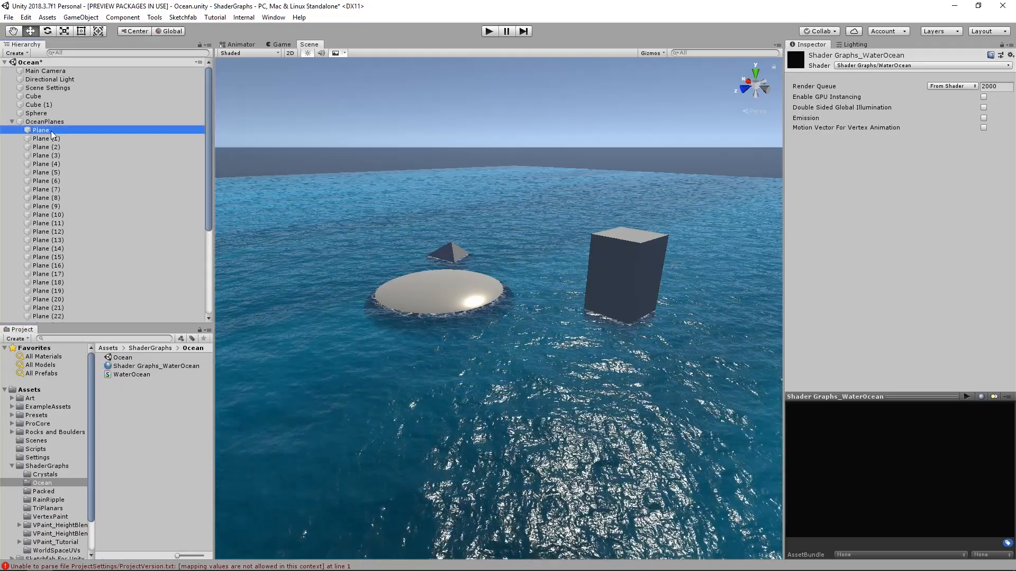
scroll(85, 285, down, 6)
shift+click(87, 319)
drag(139, 368, 934, 179)
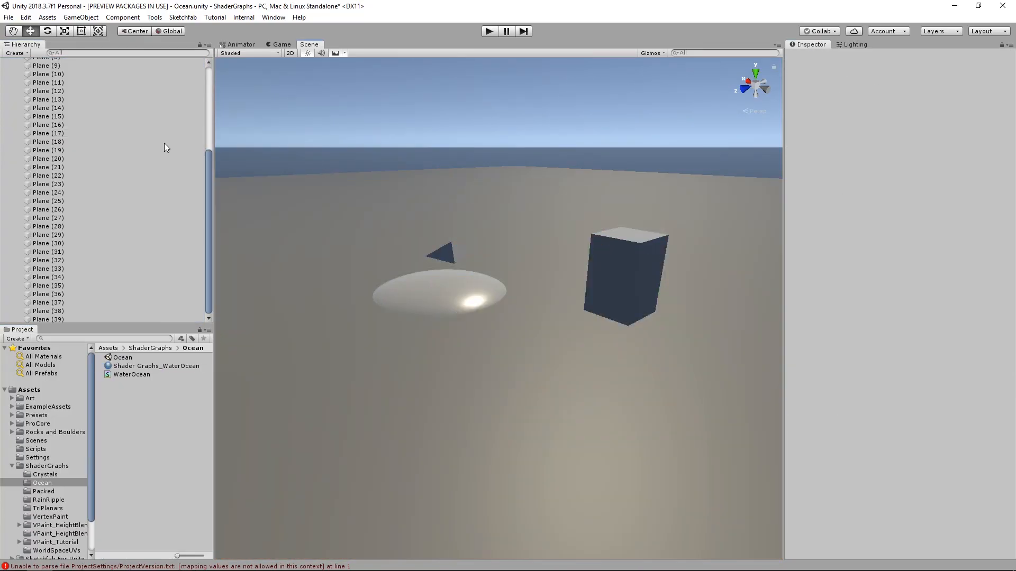
Step: Open the WaterOcean shader graph for editing
click(138, 376)
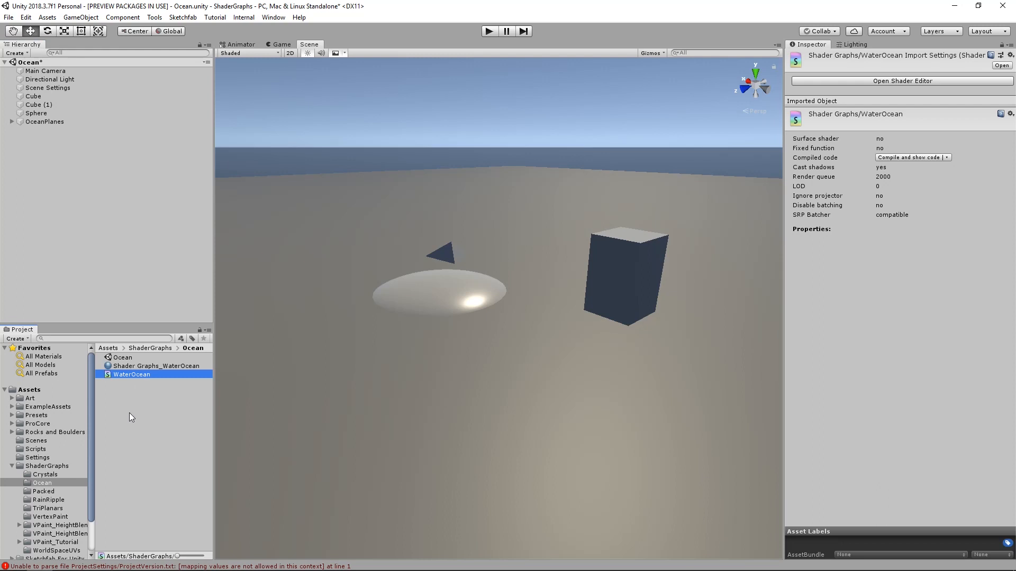
click(891, 80)
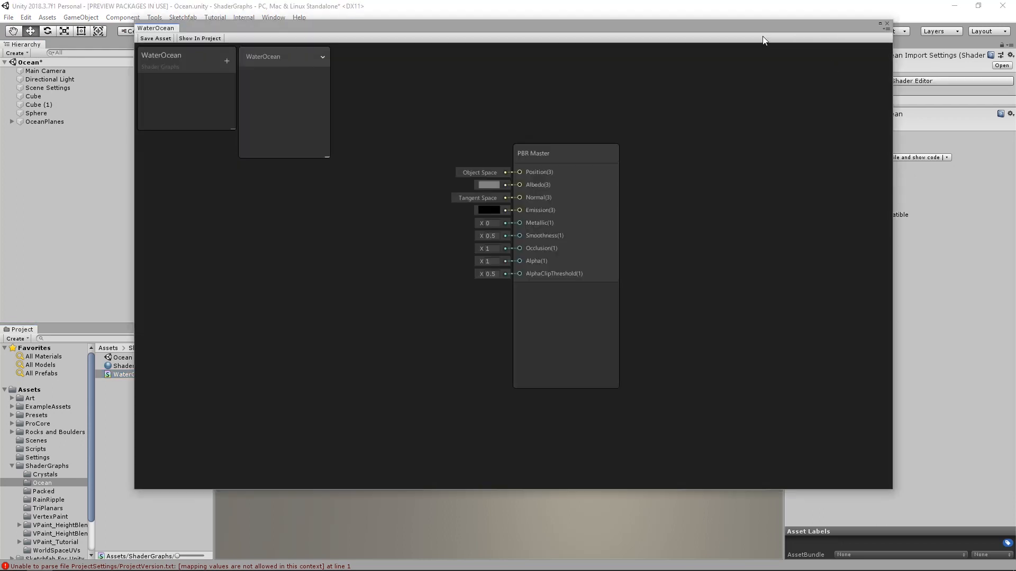
drag(763, 36, 743, 39)
scroll(509, 229, up, 2)
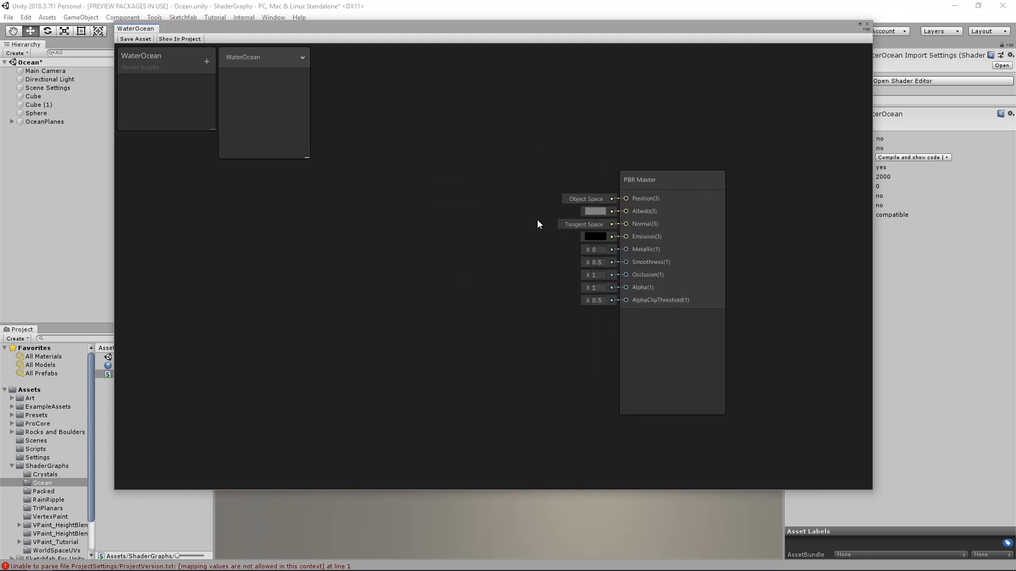
middle_drag(476, 157, 531, 223)
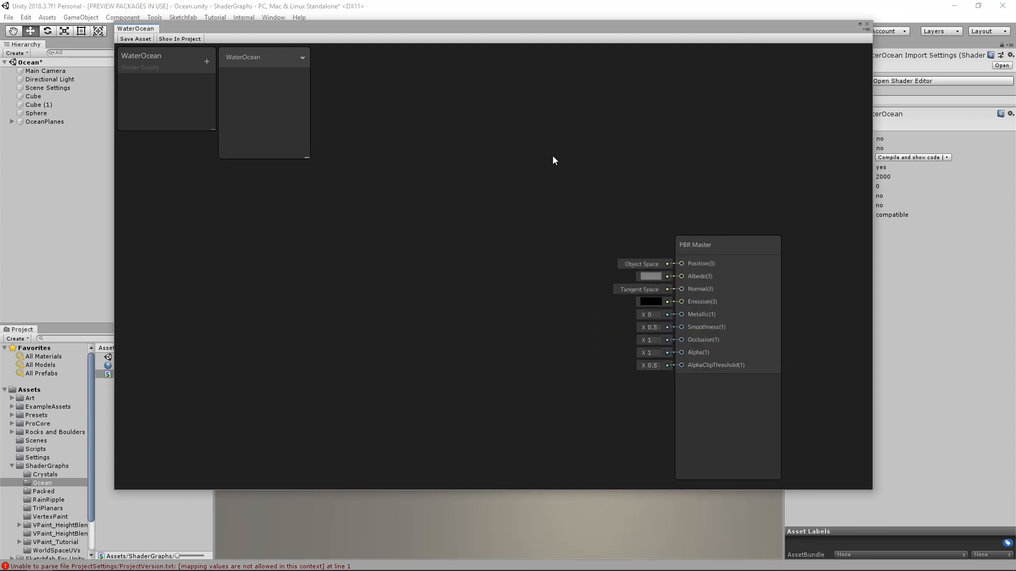
Step: Add a Color node to the graph and place a duplicate of it near the original
middle_drag(553, 156, 558, 177)
key(space)
text(colo)
click(480, 201)
key(ctrl+d)
drag(554, 198, 481, 217)
Step: Convert both Color nodes to exposed properties
right_click(477, 132)
click(516, 236)
right_click(510, 234)
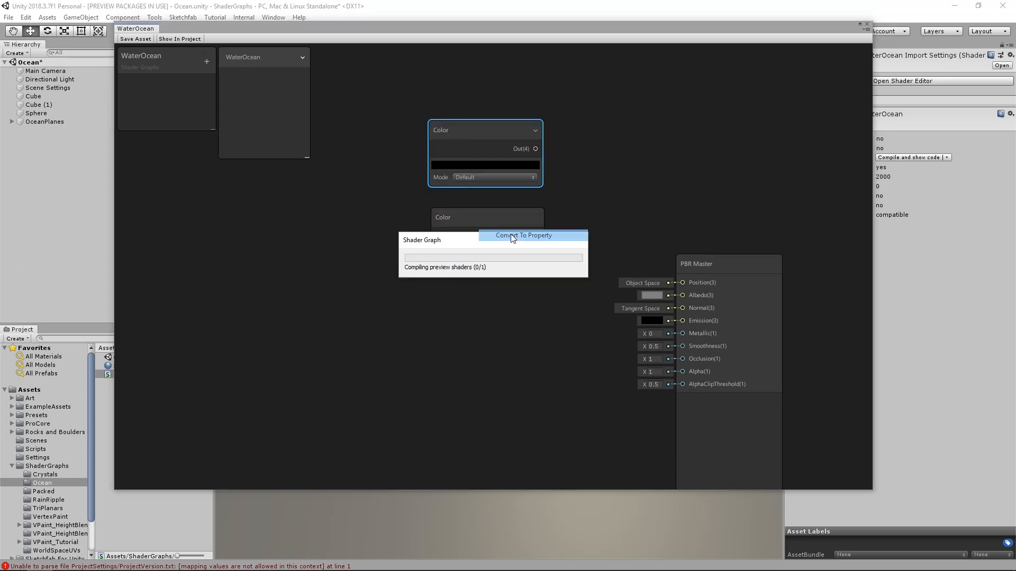
click(510, 324)
Step: Rename the two color properties Water A and Water B
click(152, 85)
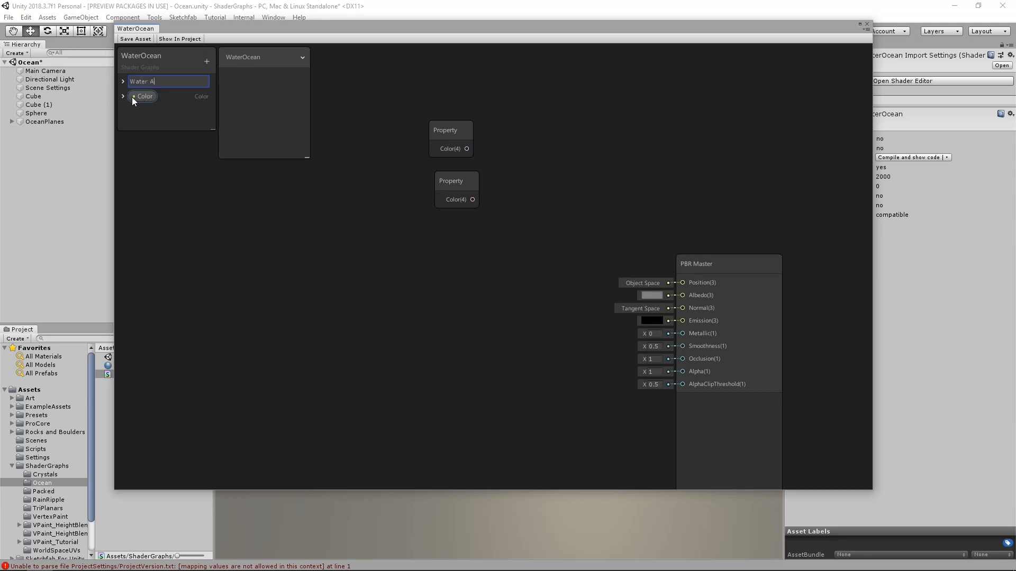
key(Return)
double_click(142, 97)
text(Water B)
key(Return)
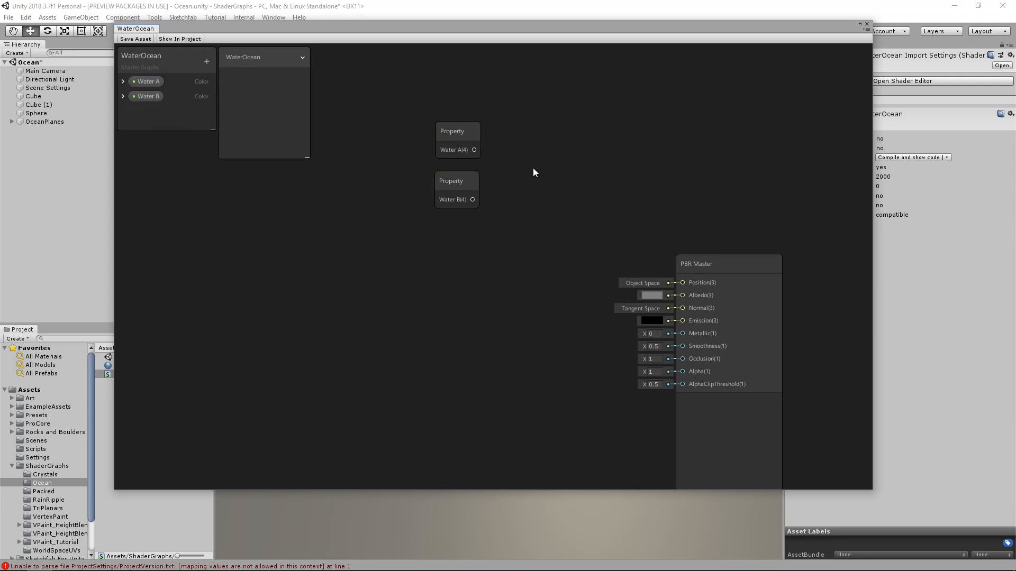
Step: Add a Fresnel Effect node below the Water B property with its preview collapsed
key(space)
text(fre)
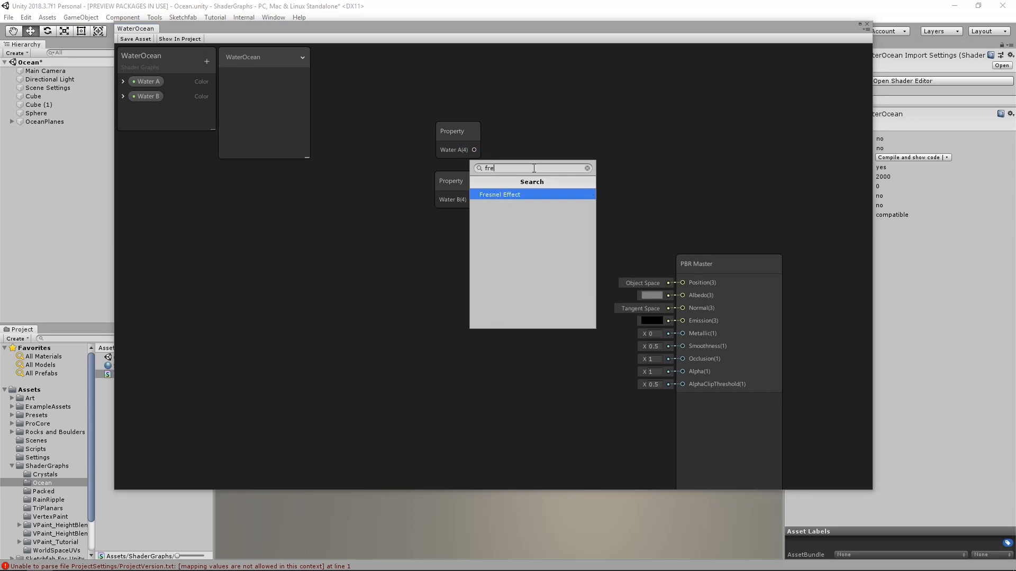
click(512, 195)
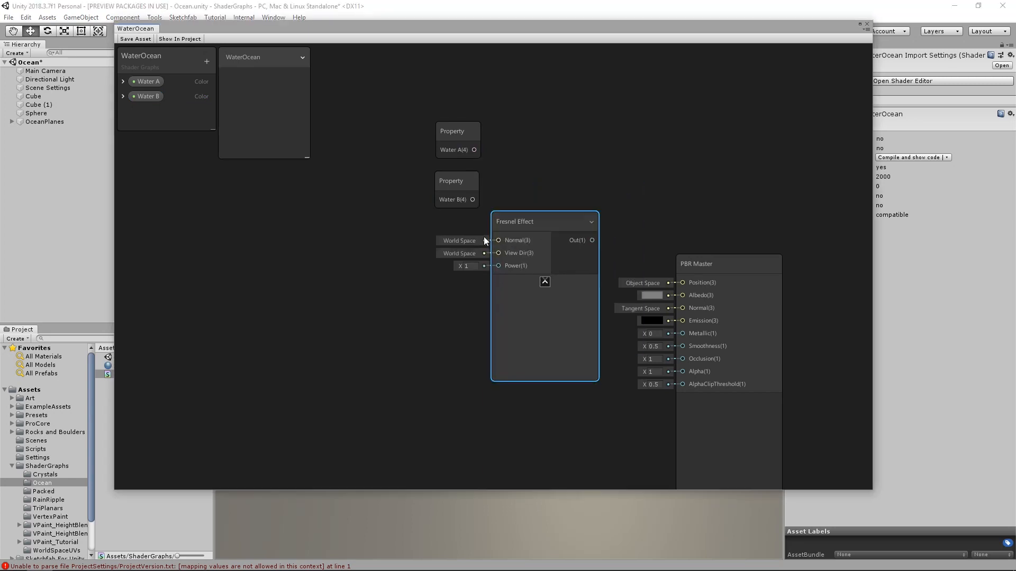
click(474, 293)
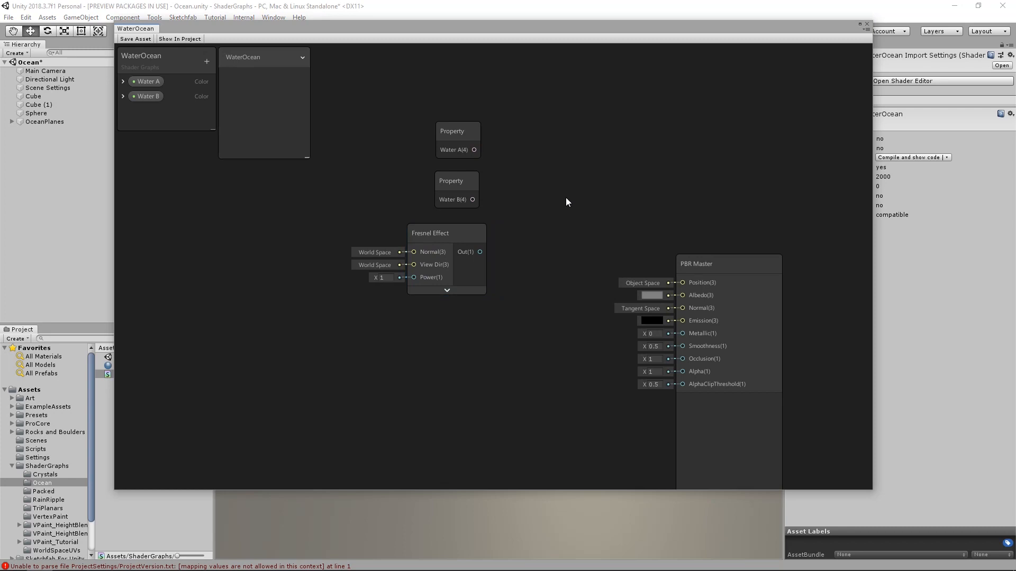
Step: Add a Lerp node beside the color properties and collapse its preview
key(space)
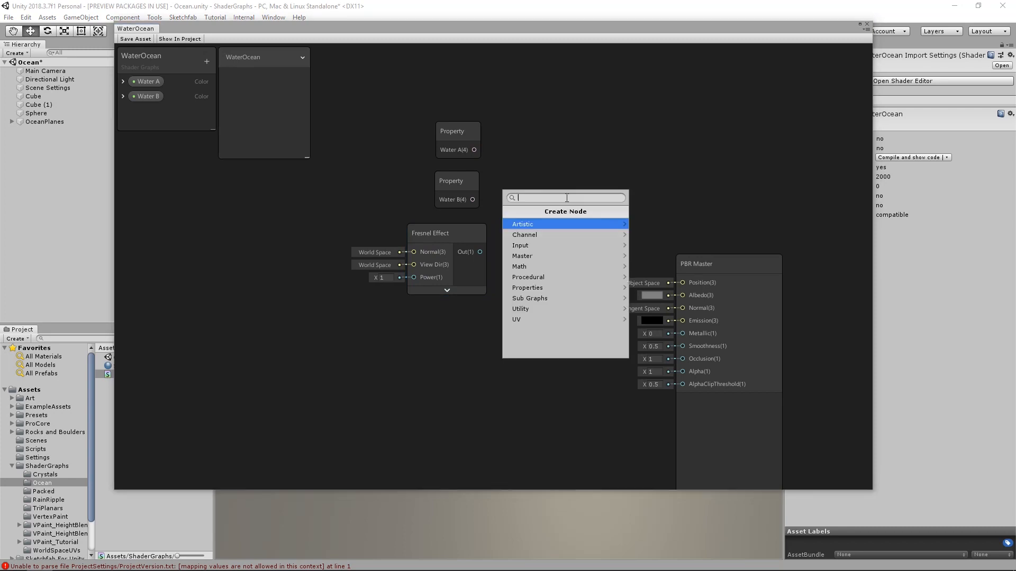
text(lerp)
click(594, 224)
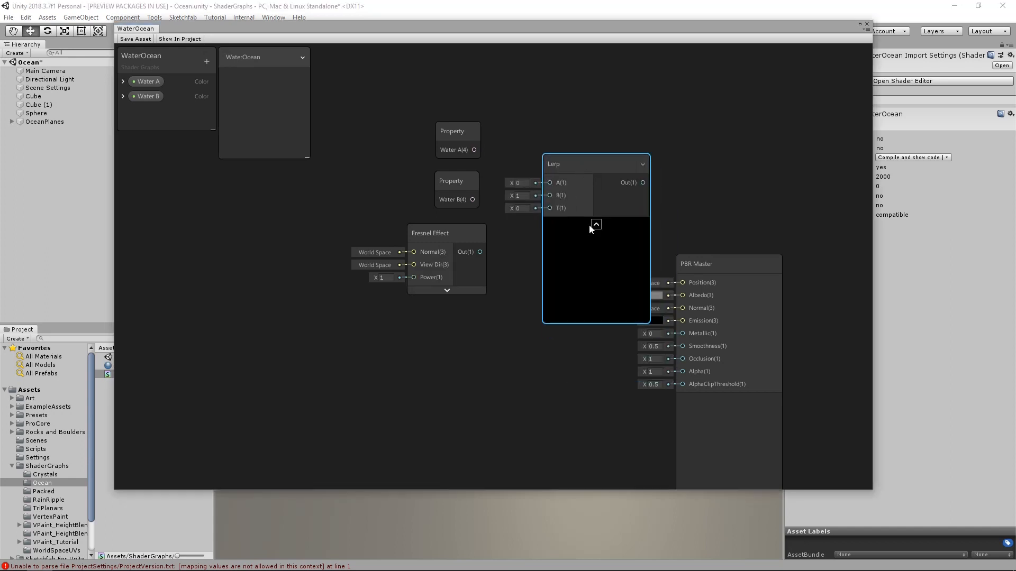
click(596, 226)
Step: Connect Water A to the Lerp's A, Water B to its B and the Fresnel Effect output to its T
drag(480, 251, 551, 207)
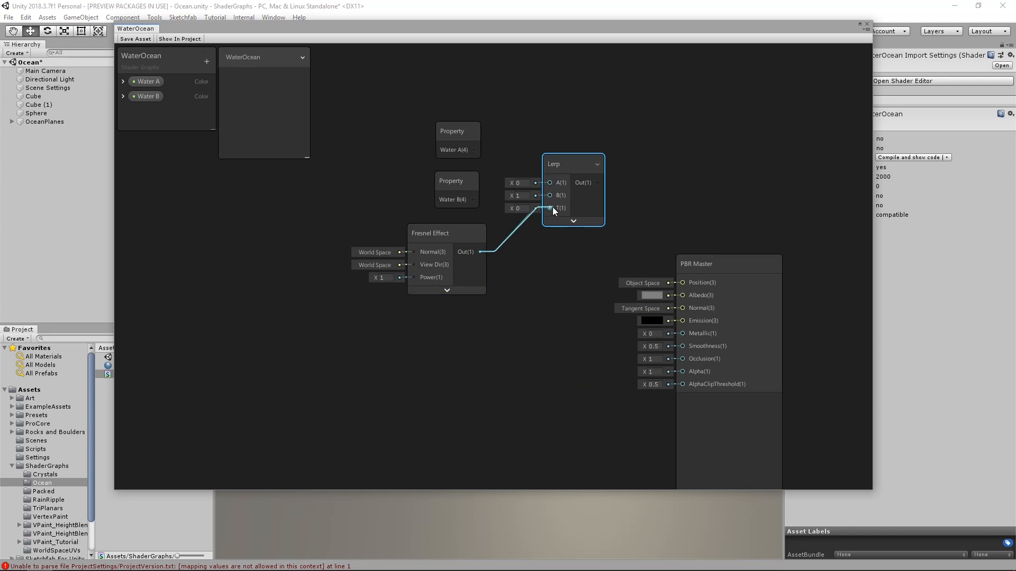
drag(567, 168, 567, 162)
drag(474, 149, 549, 178)
drag(473, 199, 549, 191)
click(446, 182)
drag(454, 135, 456, 130)
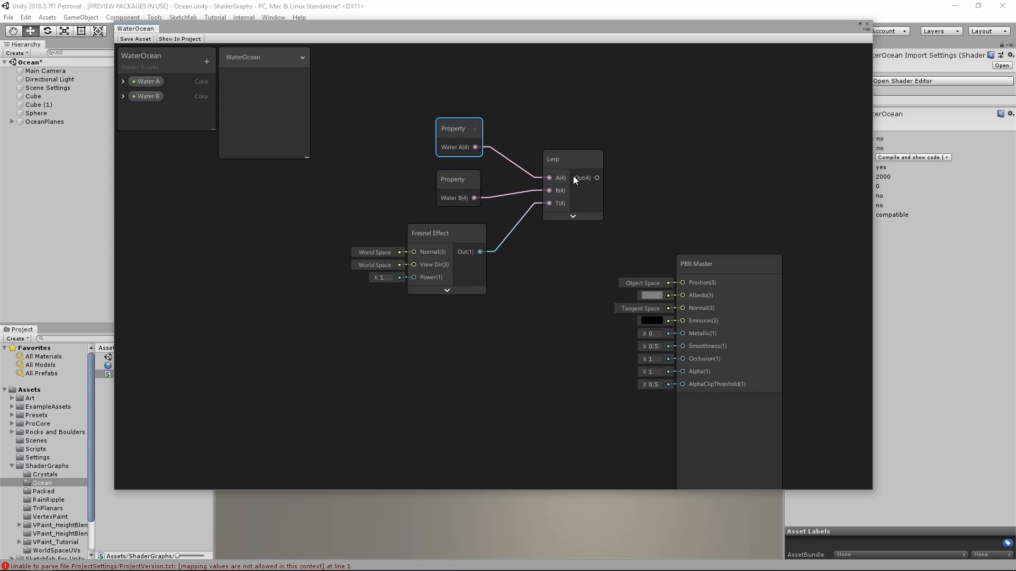
Step: Examine the Fresnel Effect node's preview, collapse it again and tidy the surrounding node positions
click(447, 290)
drag(571, 168, 574, 168)
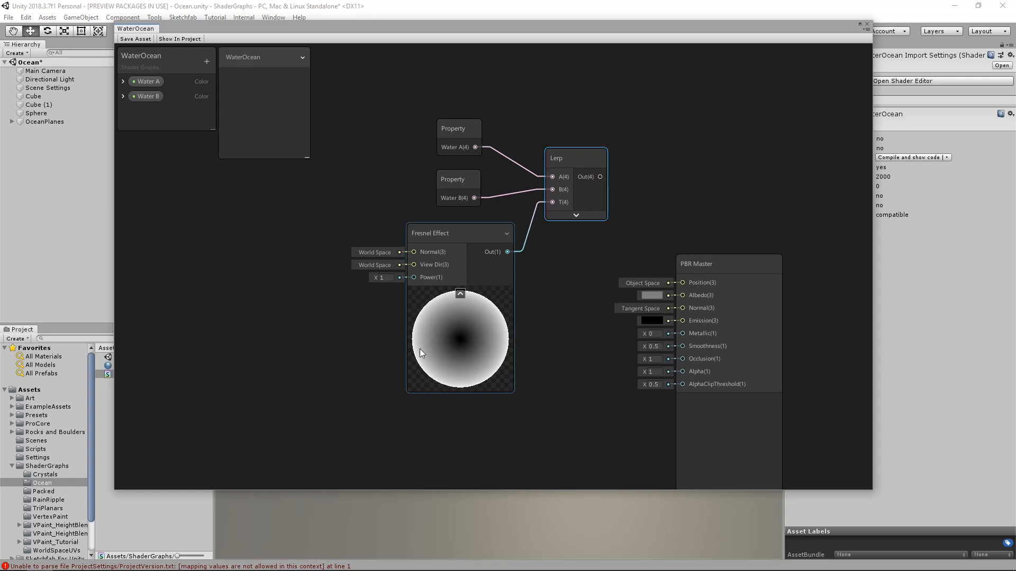
drag(469, 234, 443, 226)
drag(474, 130, 473, 132)
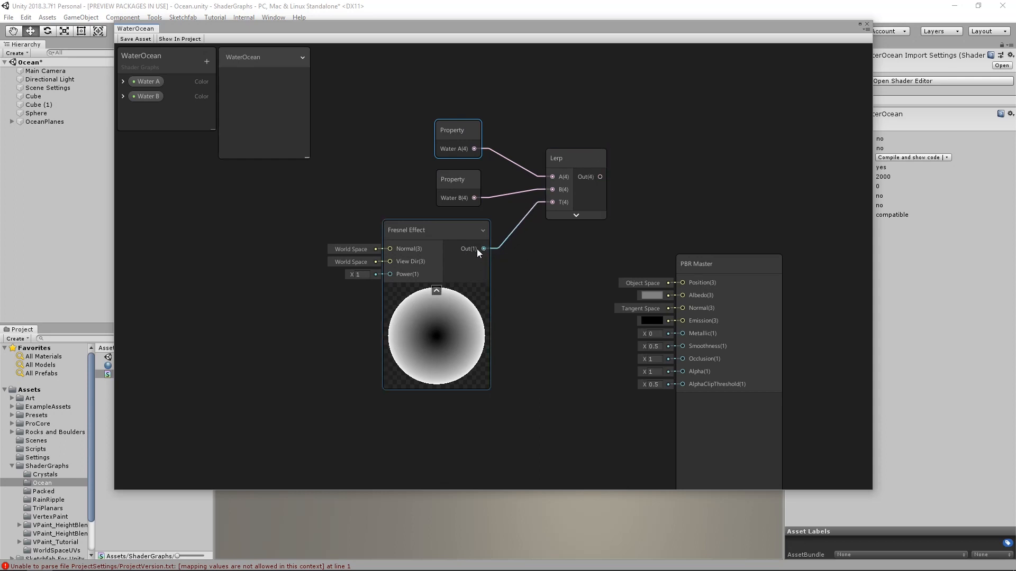
click(434, 290)
drag(430, 227, 438, 226)
Step: Connect the Lerp output to the PBR Master's Albedo and shrink the graph window to uncover the scene
drag(600, 176, 682, 295)
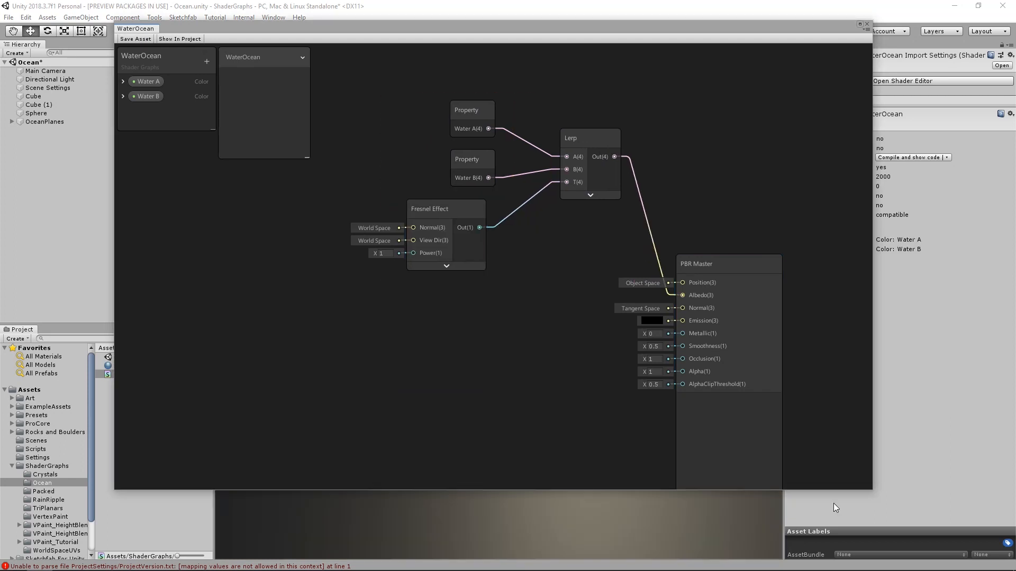
drag(871, 490, 694, 326)
middle_drag(649, 389, 647, 393)
alt+drag(648, 392, 591, 387)
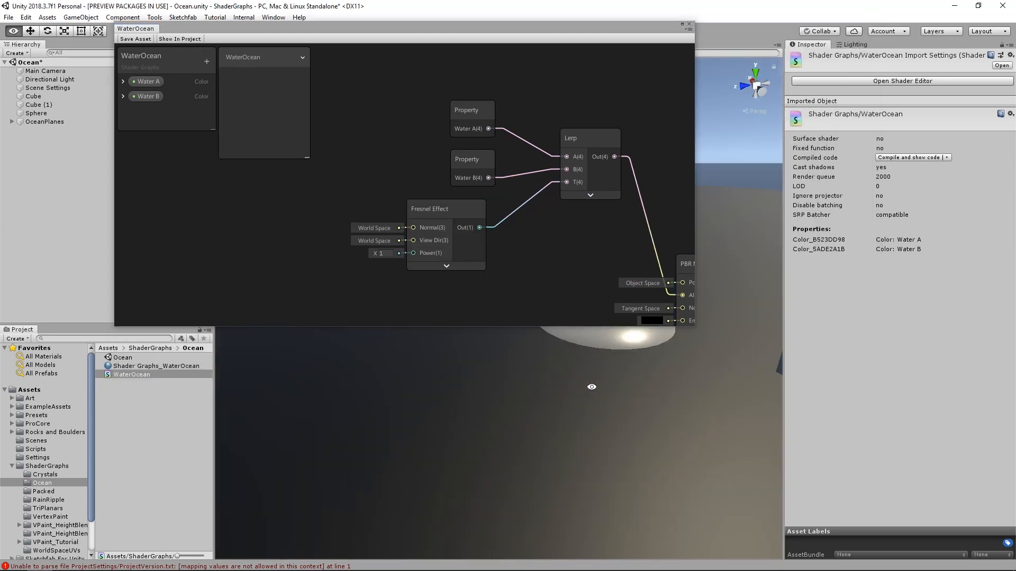
Step: Set the Water A color of the Shader Graphs_WaterOcean material to bright blue 23A9E0
middle_drag(661, 392, 524, 388)
click(147, 366)
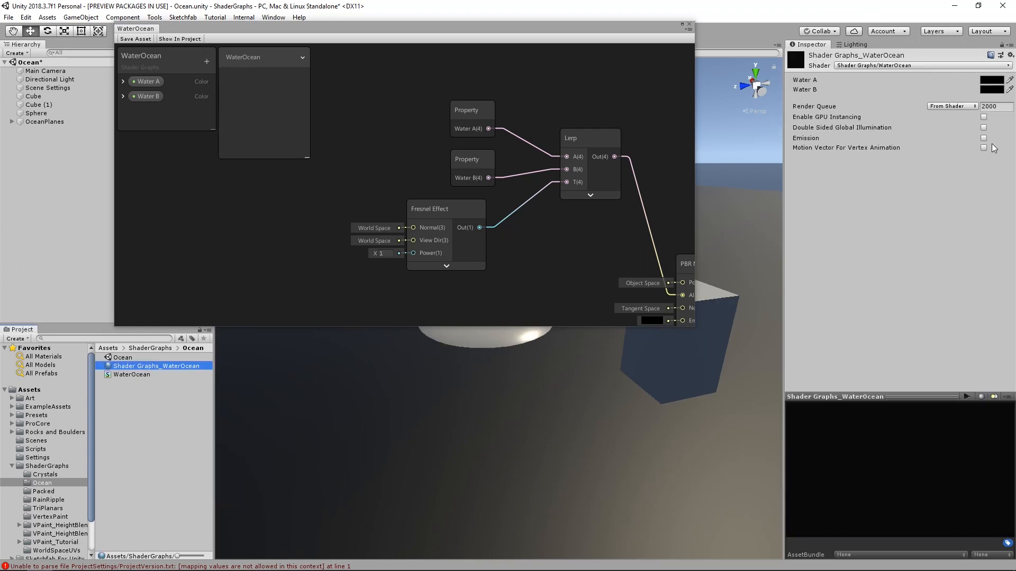
click(991, 81)
drag(756, 229, 719, 243)
click(782, 207)
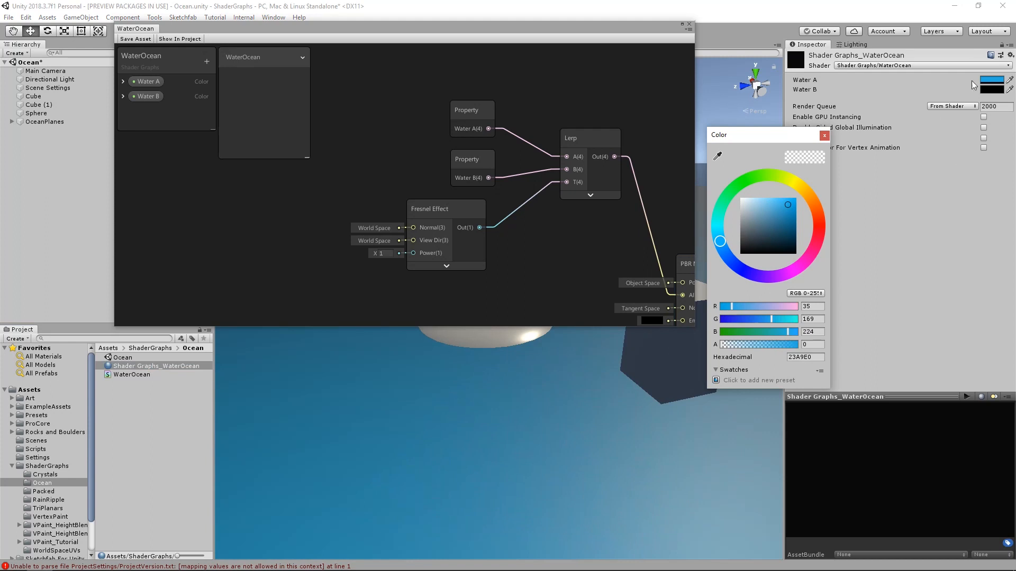
Step: Sample Water A's blue into the material's Water B color and darken it to 054965
click(997, 90)
click(720, 157)
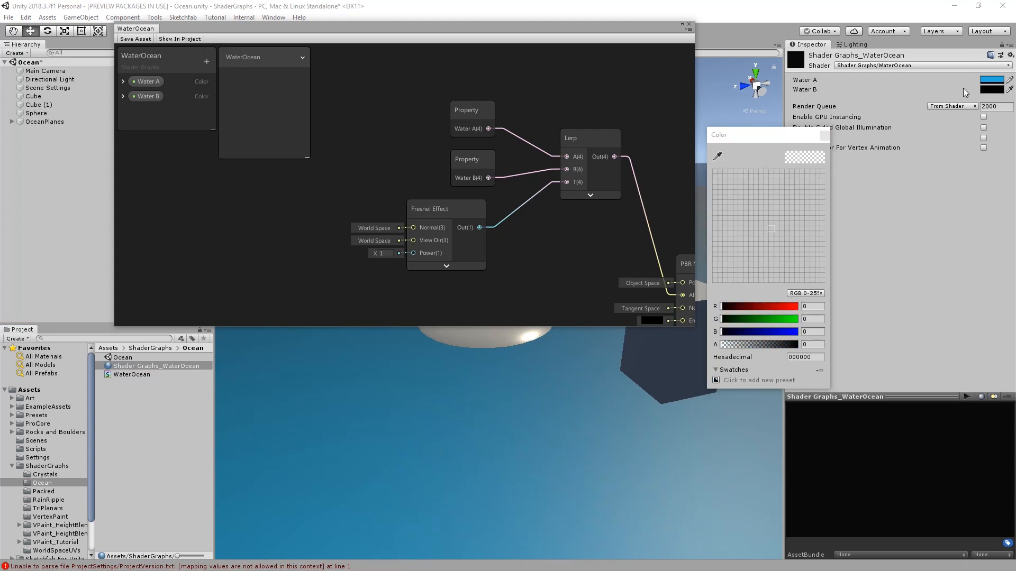
click(988, 79)
drag(788, 216, 795, 237)
Step: Shrink the graph window and examine the ocean's Fresnel color blend in the scene from low and overhead angles
drag(695, 326, 495, 158)
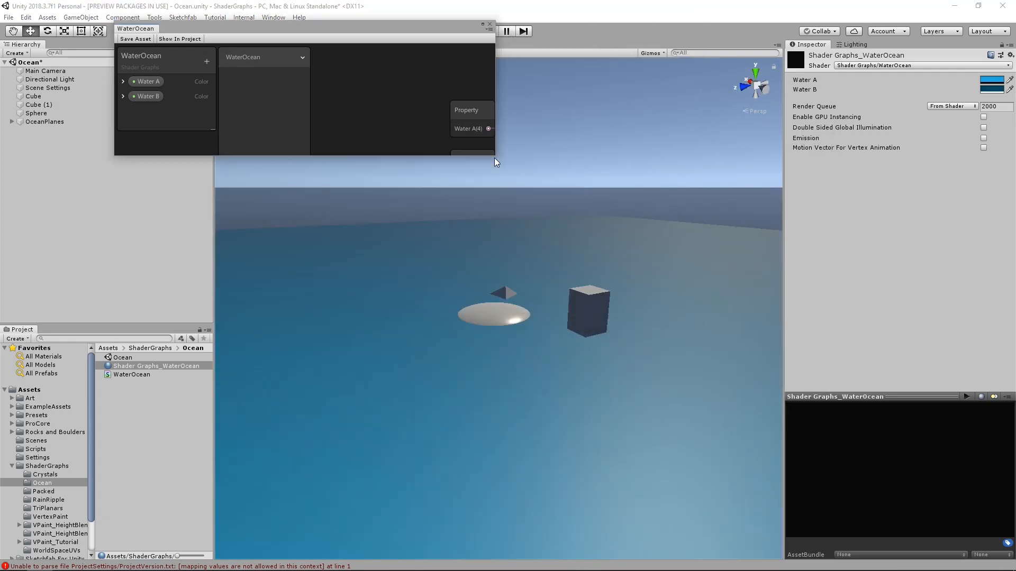
alt+drag(511, 285, 574, 401)
alt+right_drag(573, 402, 556, 325)
alt+middle_drag(556, 325, 572, 438)
alt+right_drag(572, 438, 700, 361)
alt+drag(700, 361, 565, 144)
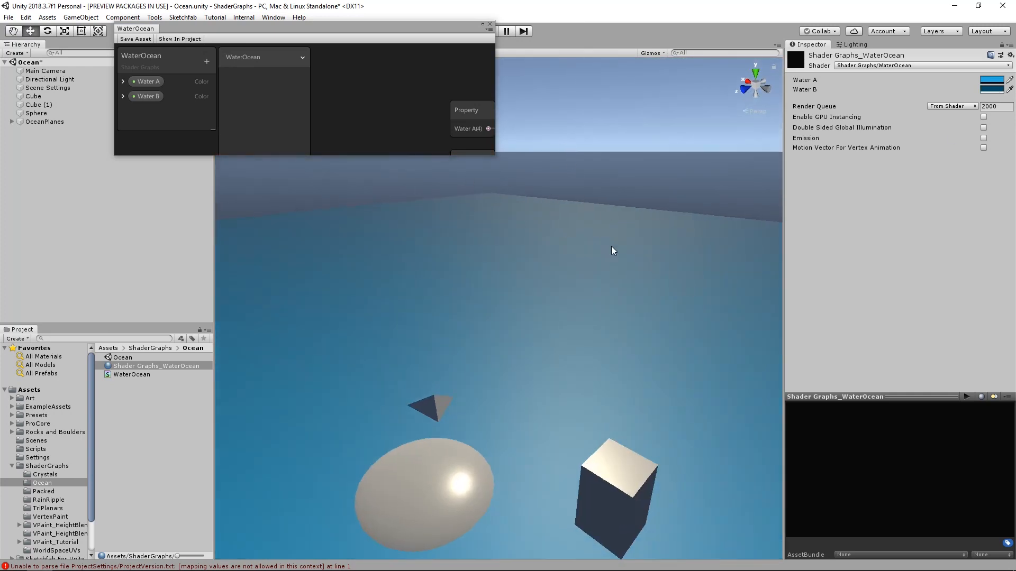
alt+drag(598, 272, 593, 451)
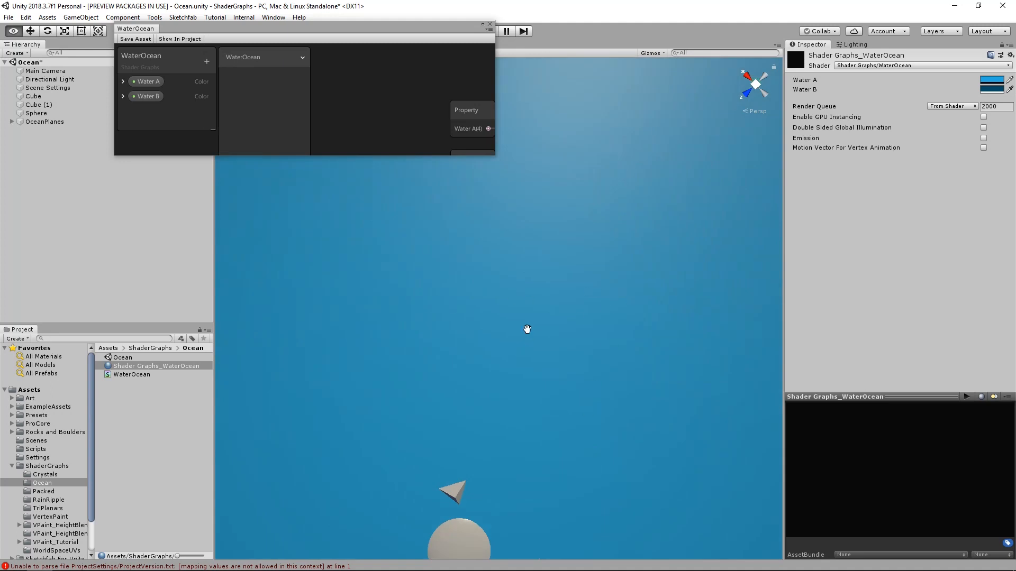
alt+middle_drag(527, 329, 544, 242)
alt+right_drag(545, 242, 690, 310)
alt+drag(659, 288, 653, 283)
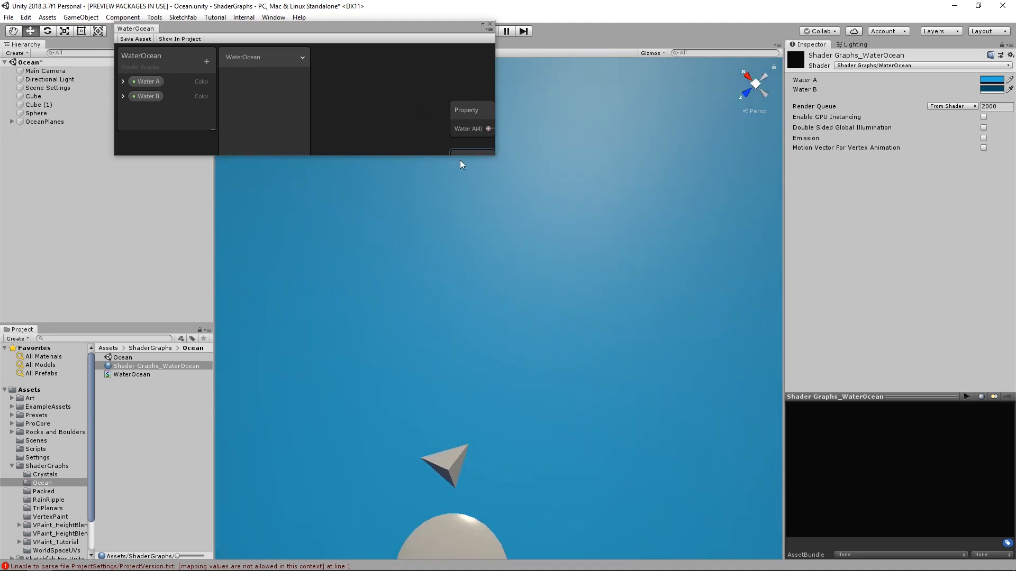
Step: Swap the material's shades by sampling Water A's bright blue into Water B and setting Water A to dark blue
click(991, 90)
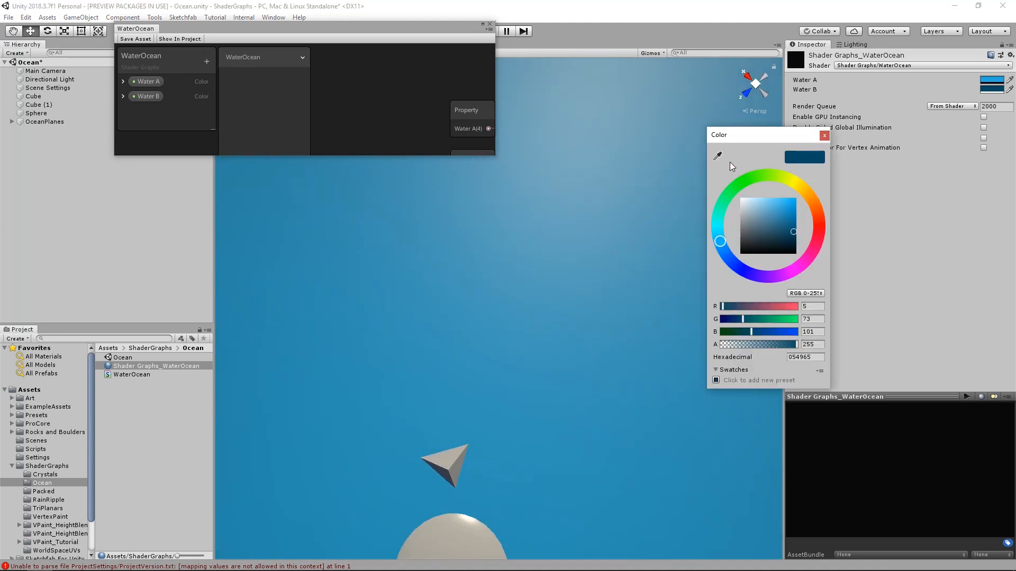
click(718, 156)
click(991, 79)
click(991, 79)
drag(755, 231, 788, 227)
click(825, 136)
alt+right_drag(590, 289, 585, 315)
alt+drag(577, 337, 577, 342)
alt+drag(561, 303, 508, 231)
right_drag(572, 276, 583, 210)
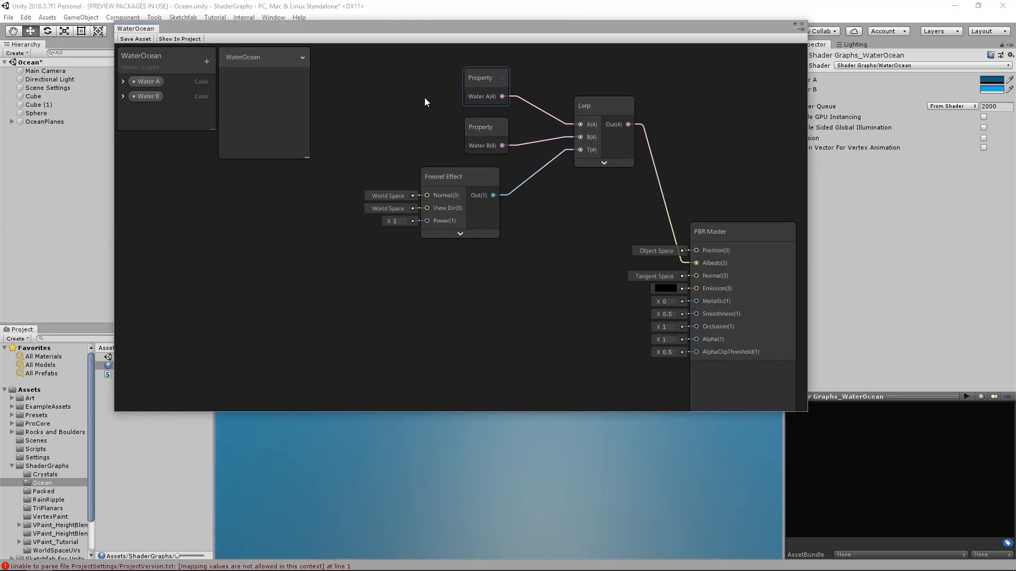
Step: Add a Sample Texture 2D node below the Fresnel Effect node and collapse its preview
scroll(424, 101, down, 4)
drag(394, 69, 602, 196)
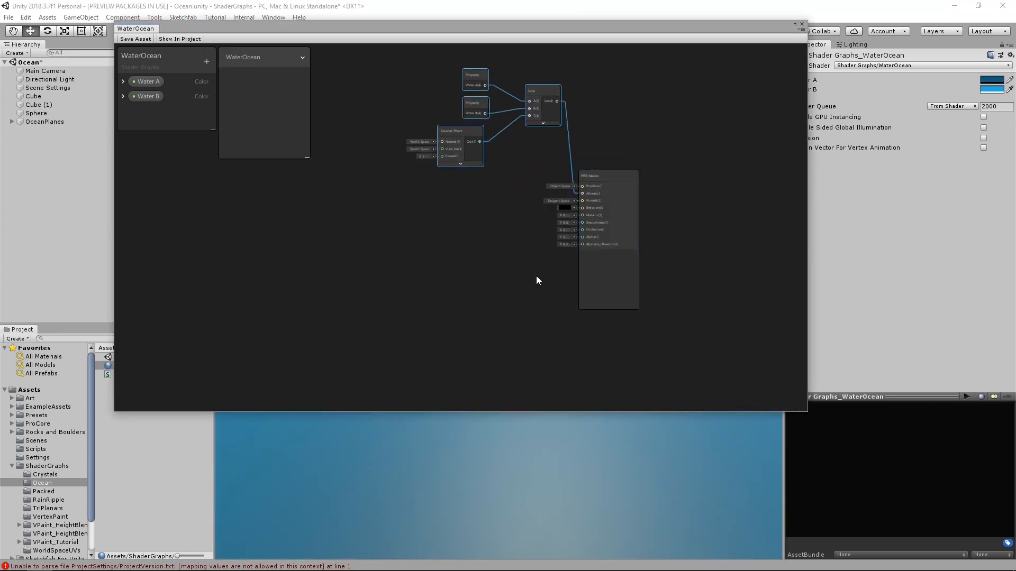
click(489, 236)
middle_drag(512, 227, 491, 236)
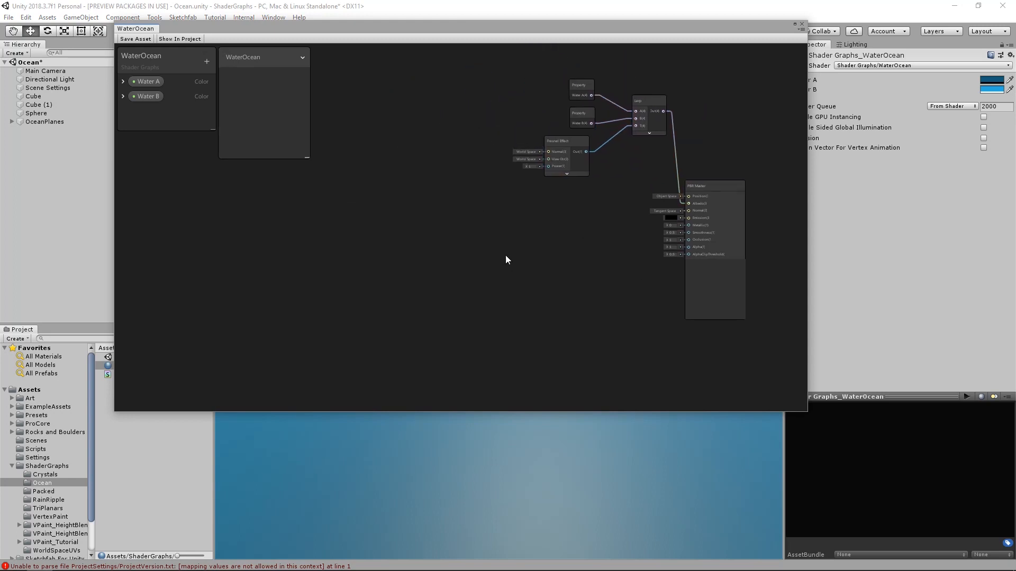
scroll(551, 257, up, 2)
drag(804, 412, 814, 357)
mouse_move(513, 195)
middle_down()
mouse_move(465, 183)
mouse_move(511, 196)
middle_up()
key(space)
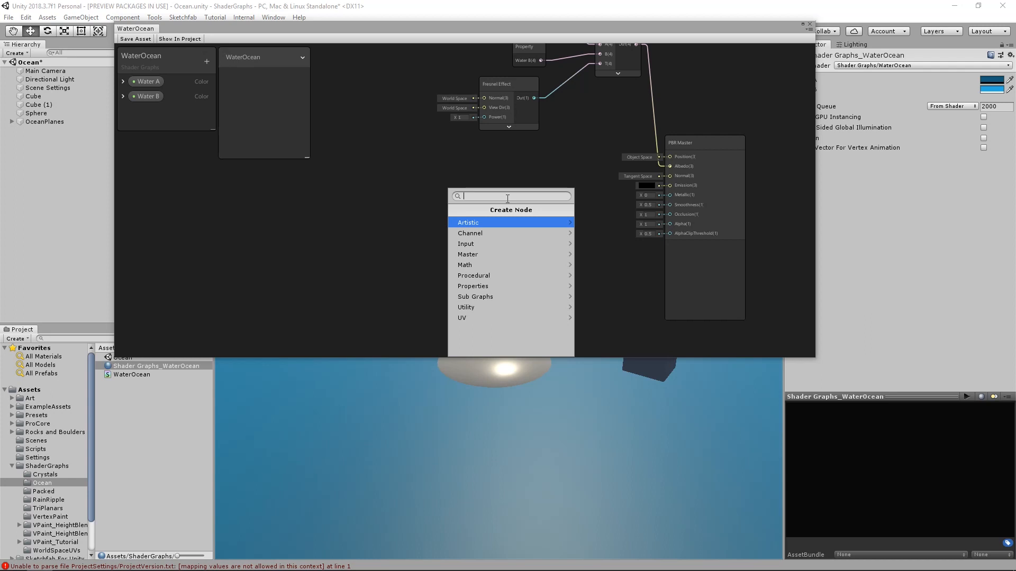
text(texture)
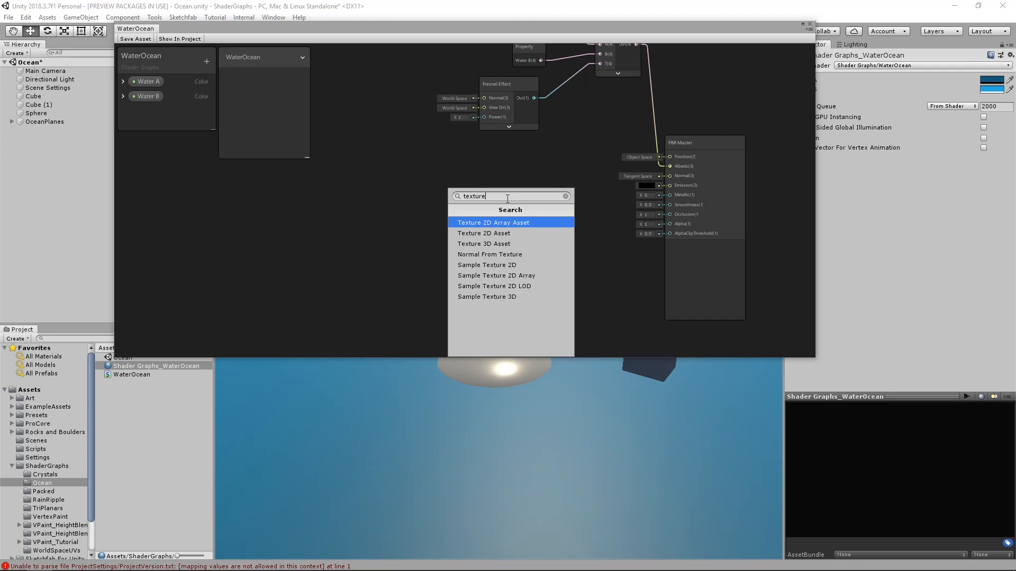
click(519, 265)
drag(532, 230, 490, 184)
click(473, 255)
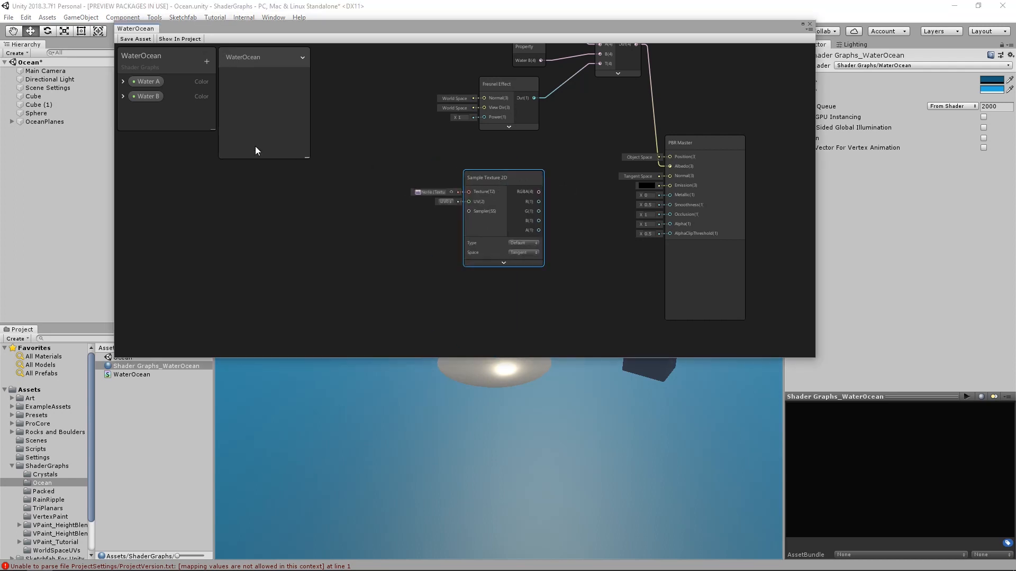
Step: Maximize the graph window, collapse the main preview and enlarge the Blackboard
click(802, 23)
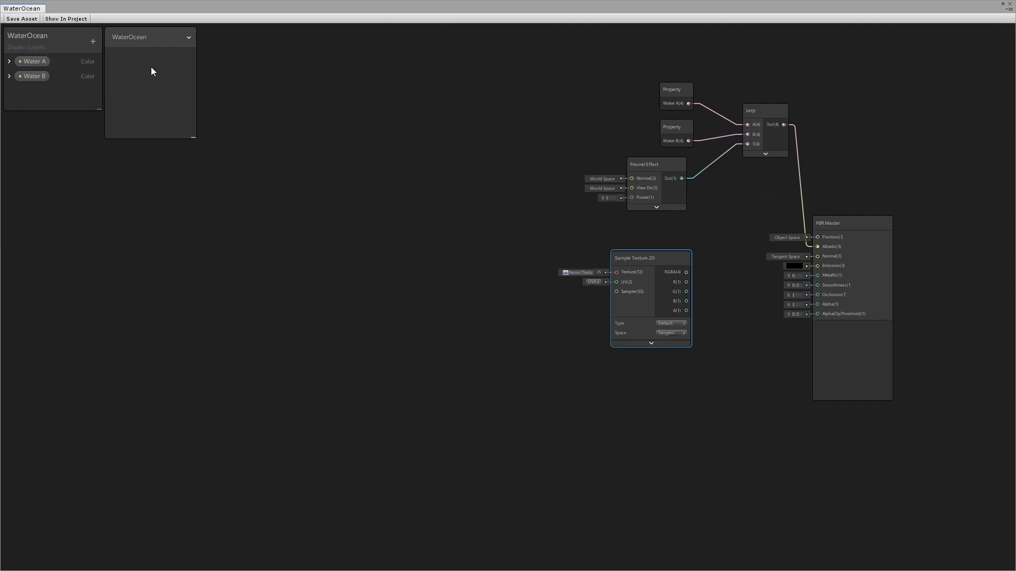
click(166, 45)
drag(97, 109, 123, 422)
scroll(646, 273, down, 5)
scroll(646, 272, down, 2)
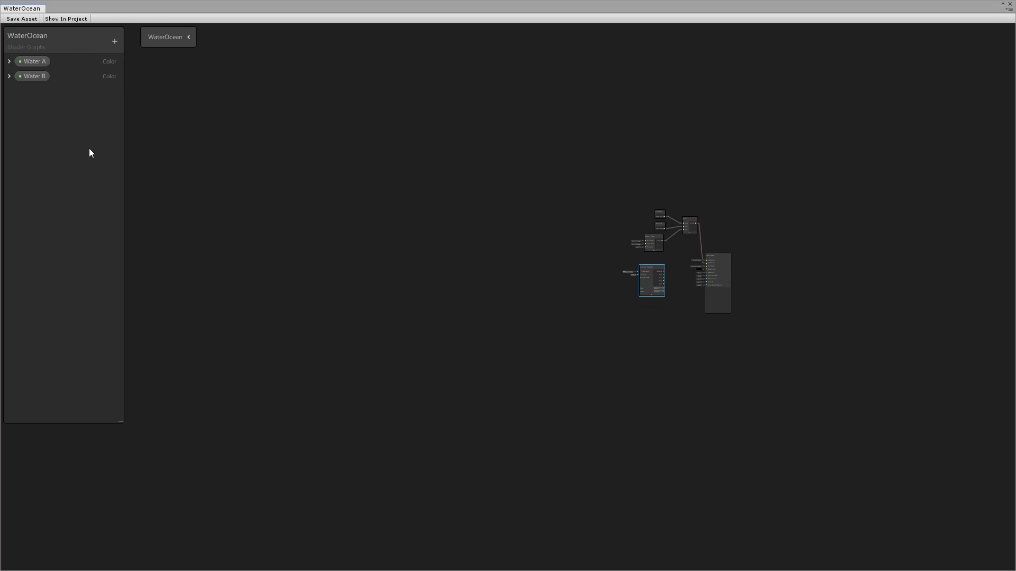
Step: Add a Texture2D property named Normals to the WaterOcean Blackboard
click(114, 41)
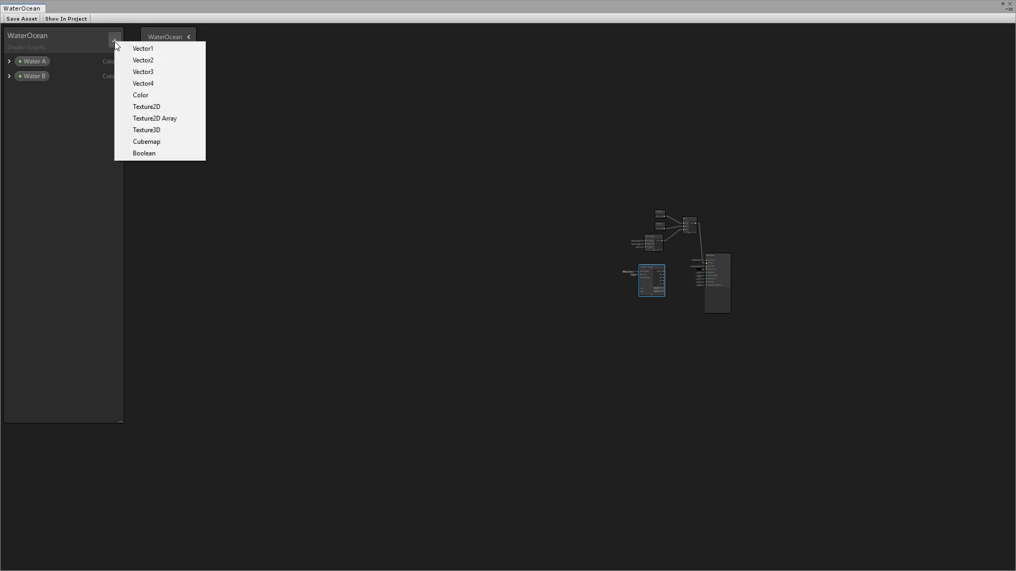
click(168, 106)
text(Normals)
key(Return)
Step: Place the Normals property in the graph and connect it to the Sample Texture 2D node's Texture input
drag(231, 167, 602, 269)
scroll(668, 270, up, 5)
drag(433, 297, 564, 268)
drag(428, 278, 510, 216)
middle_drag(639, 267, 623, 260)
Step: Connect the Sample Texture 2D RGBA output to the PBR Master's Normal and set the sampler's type to Normal
drag(594, 242, 813, 240)
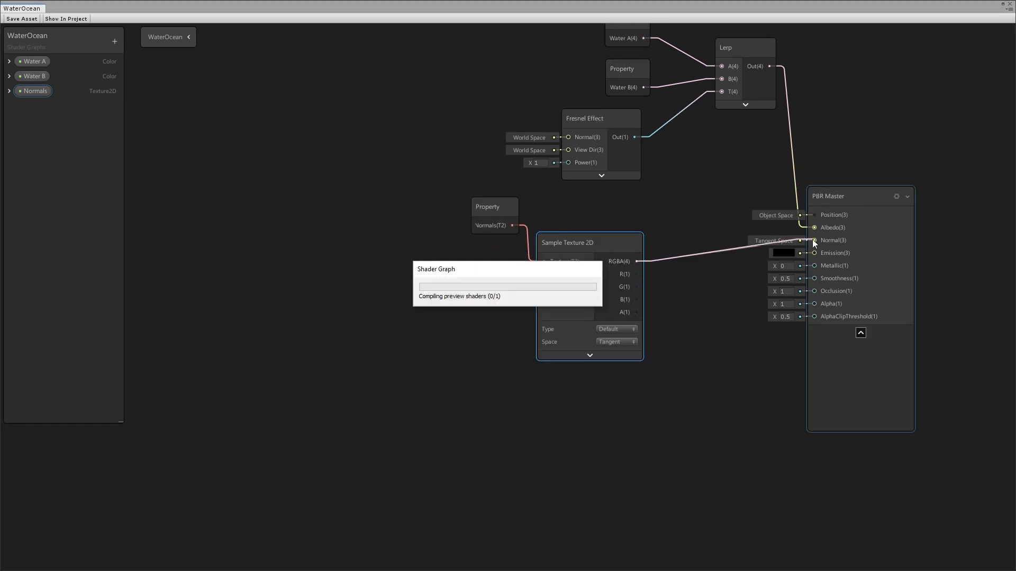
click(618, 330)
click(634, 353)
Step: Add a world-space Position node in the empty area before the Normals property and collapse its preview
middle_drag(532, 270, 638, 279)
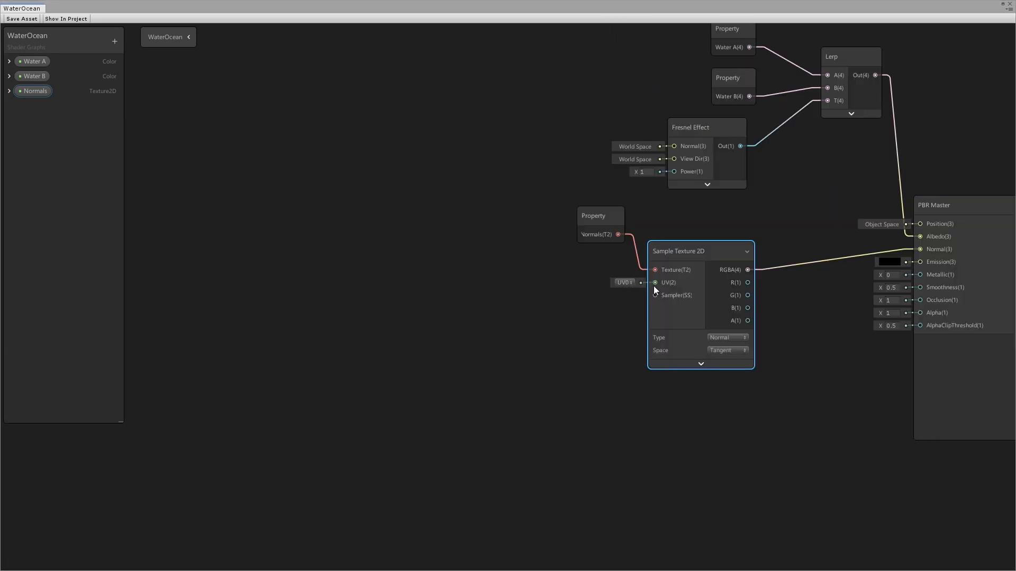
click(494, 231)
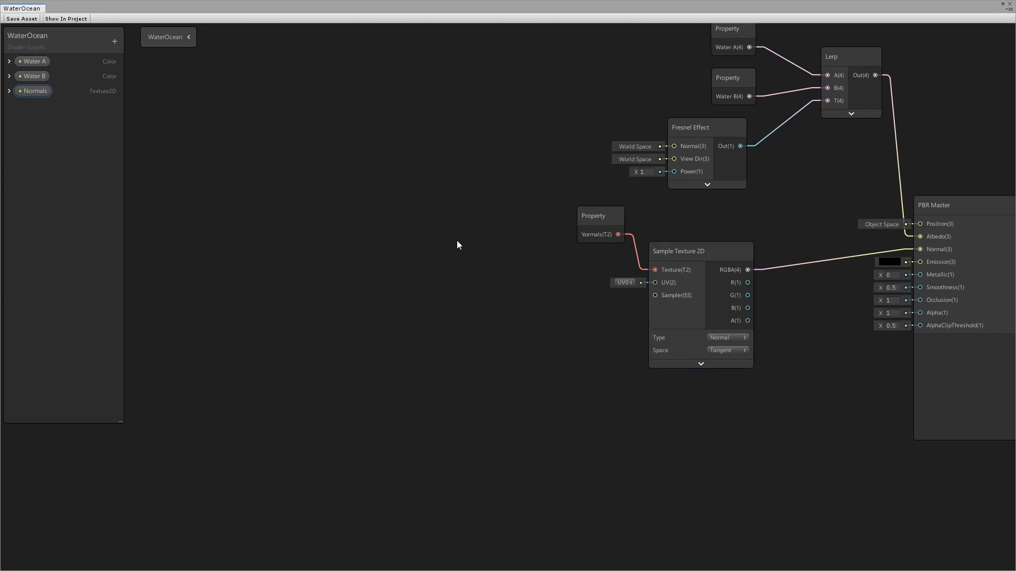
key(space)
text(world)
key(BackSpace)
key(BackSpace)
key(BackSpace)
key(BackSpace)
key(BackSpace)
key(BackSpace)
text(pos)
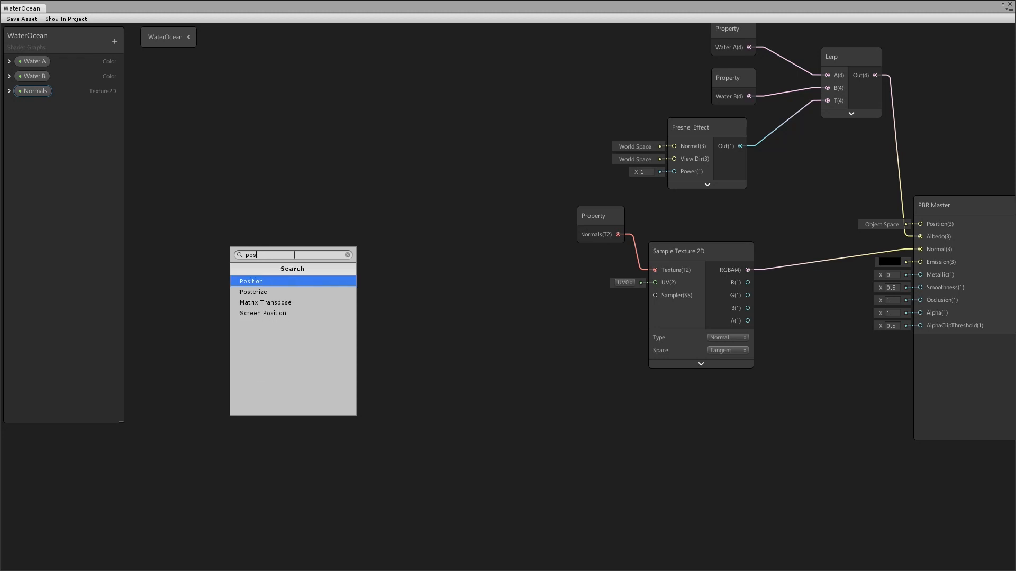
click(271, 281)
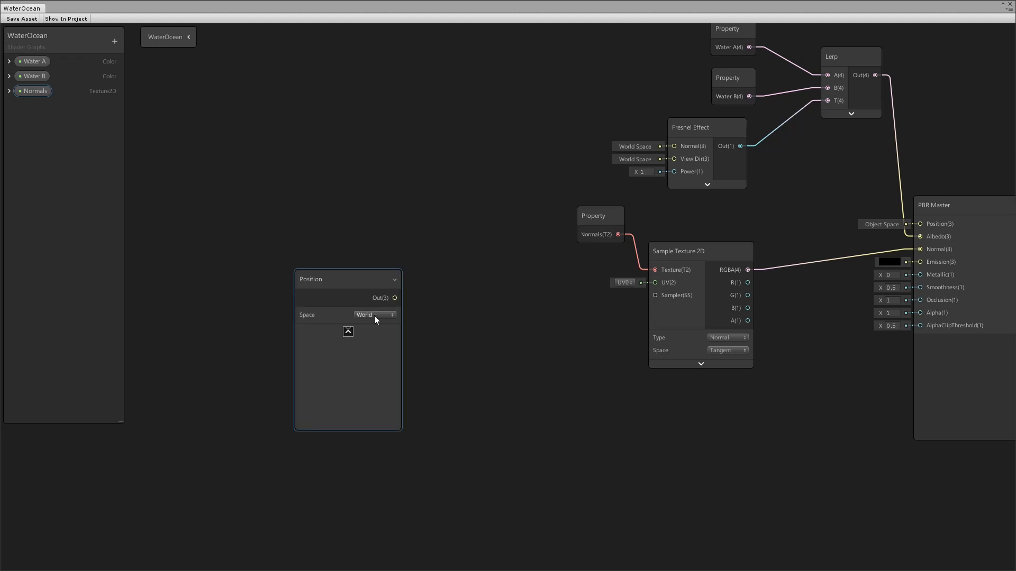
click(347, 335)
Step: Add a Split node and place it beside the Position node
key(space)
text(split)
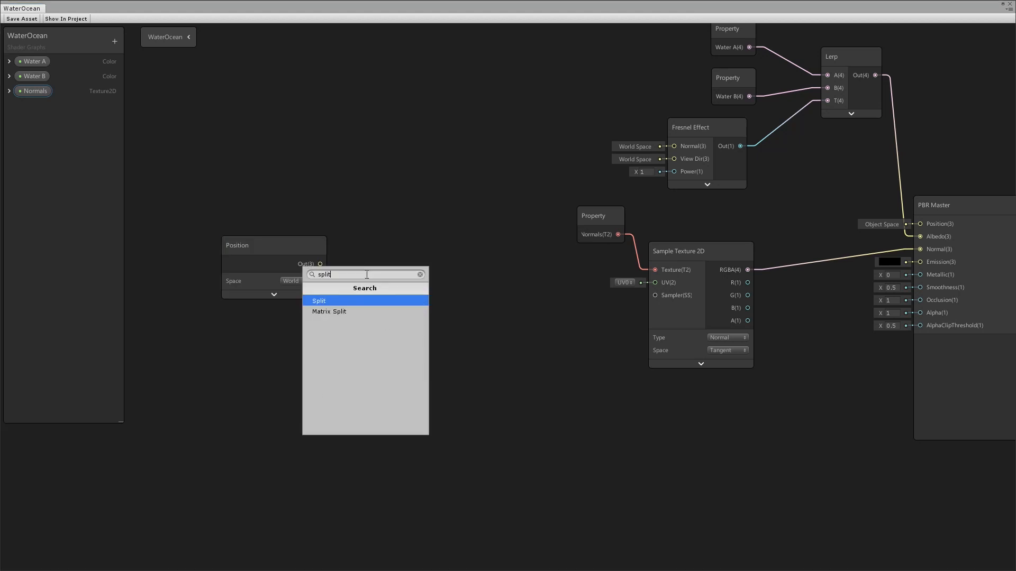
click(342, 303)
drag(383, 298, 399, 271)
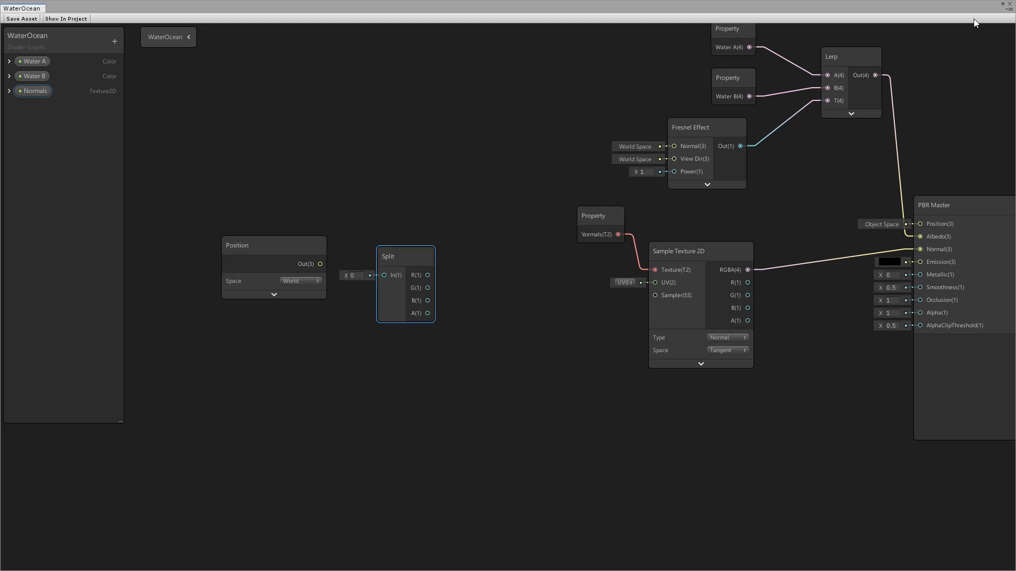
Step: Restore the smaller graph window, frame the sphere in the scene and examine its world axes
click(1001, 4)
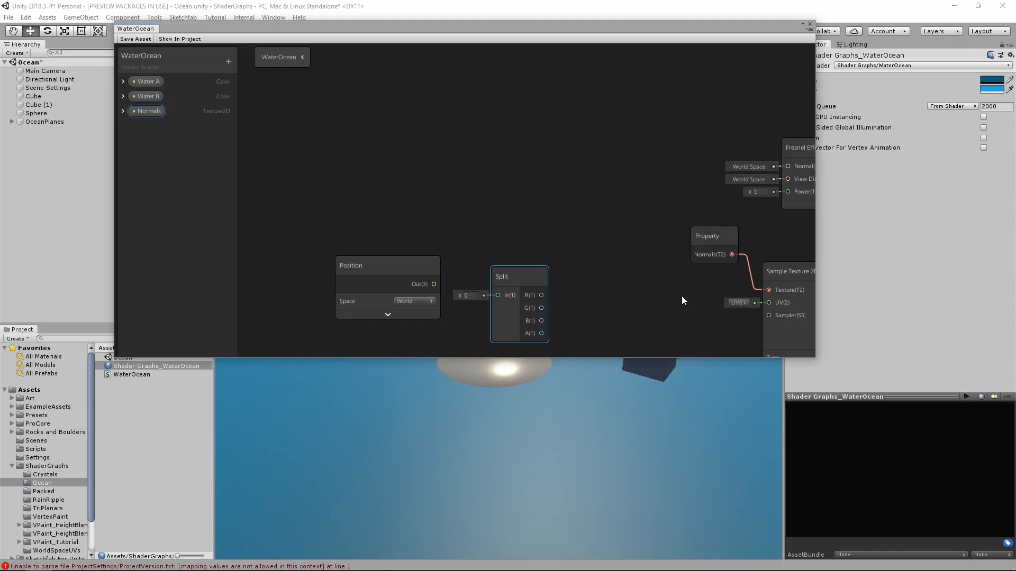
click(518, 379)
middle_drag(518, 379, 524, 429)
key(f)
alt+drag(592, 392, 559, 460)
middle_drag(559, 461, 539, 413)
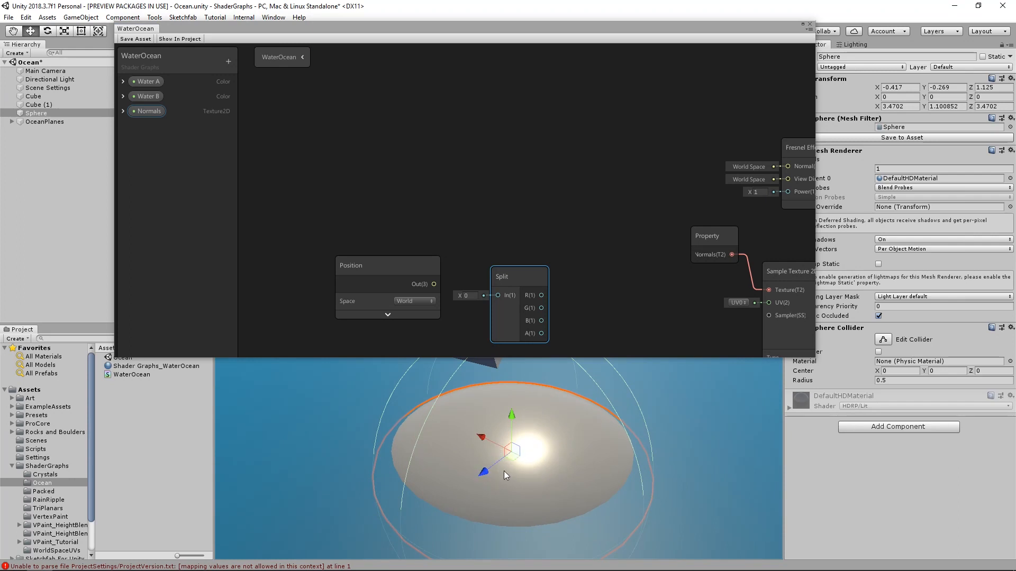
alt+drag(525, 465, 538, 464)
scroll(513, 469, up, 3)
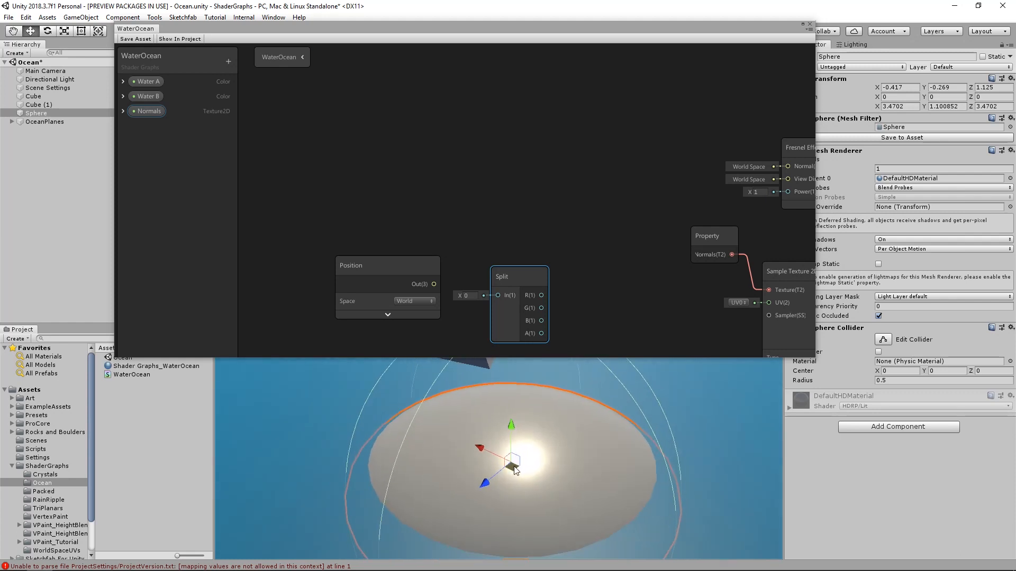
alt+drag(538, 497, 503, 459)
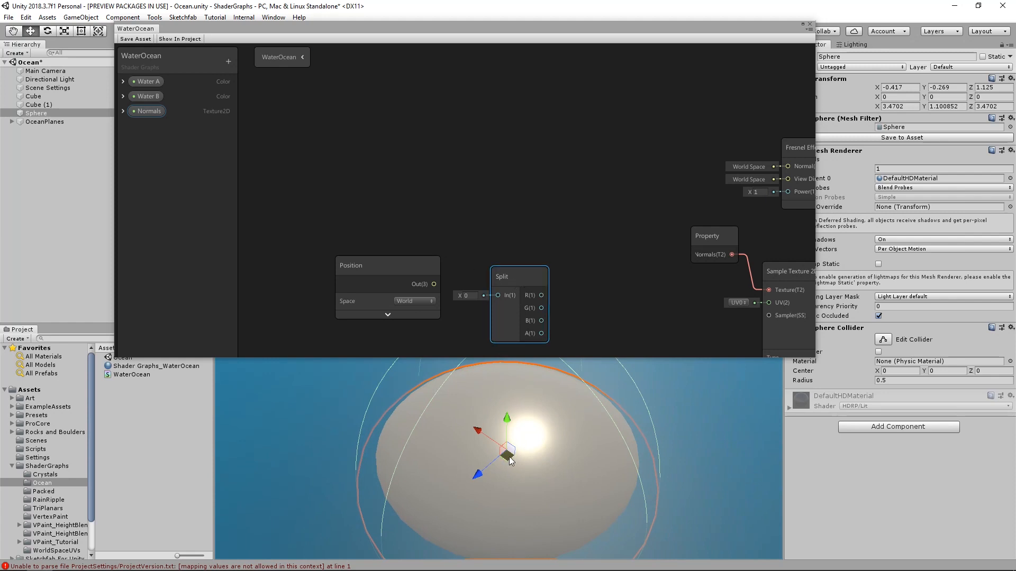
alt+right_drag(545, 468, 546, 449)
Step: Align the Split node with the Position node and connect the Position output to the Split input
drag(525, 275, 524, 270)
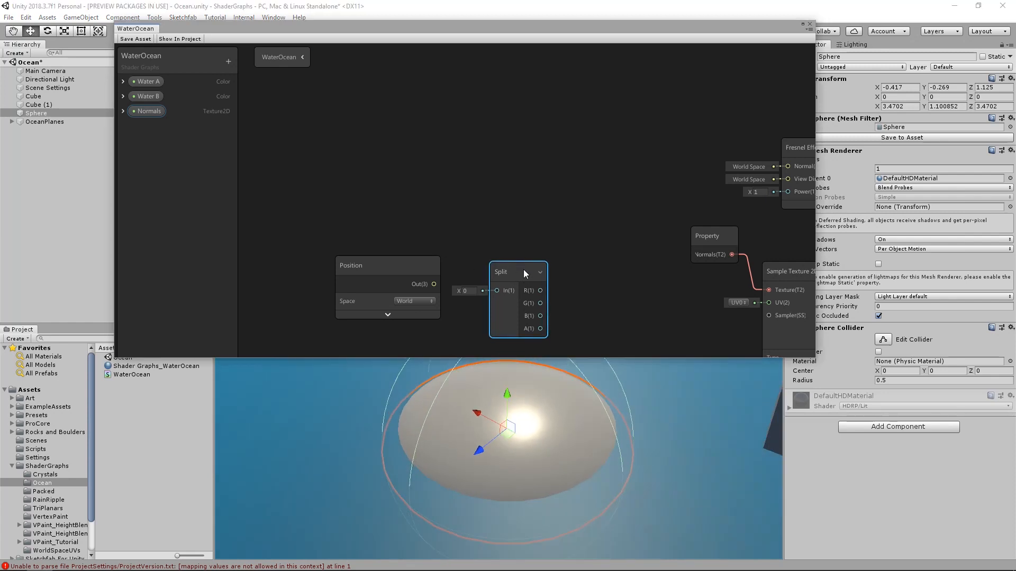
middle_drag(562, 300, 515, 250)
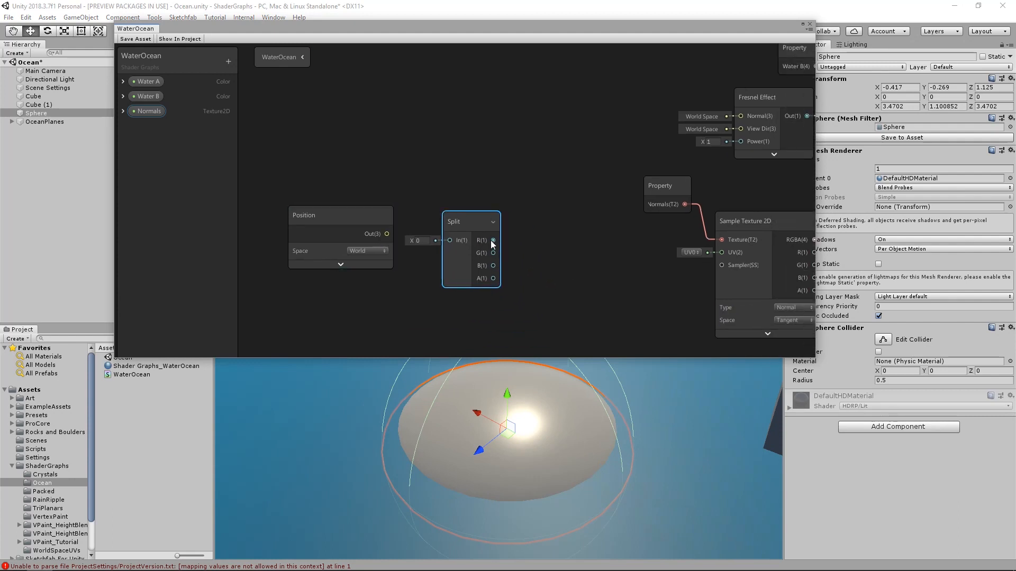
drag(387, 234, 455, 243)
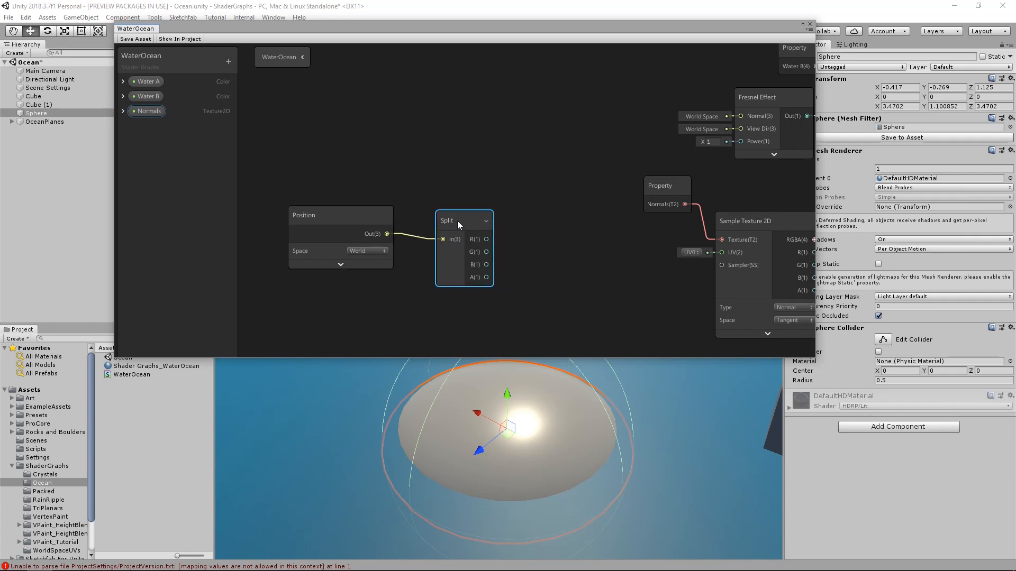
Step: Add a Combine node after the Split node, collapse its preview and make room around the nodes
key(a)
click(473, 243)
key(space)
text(combin)
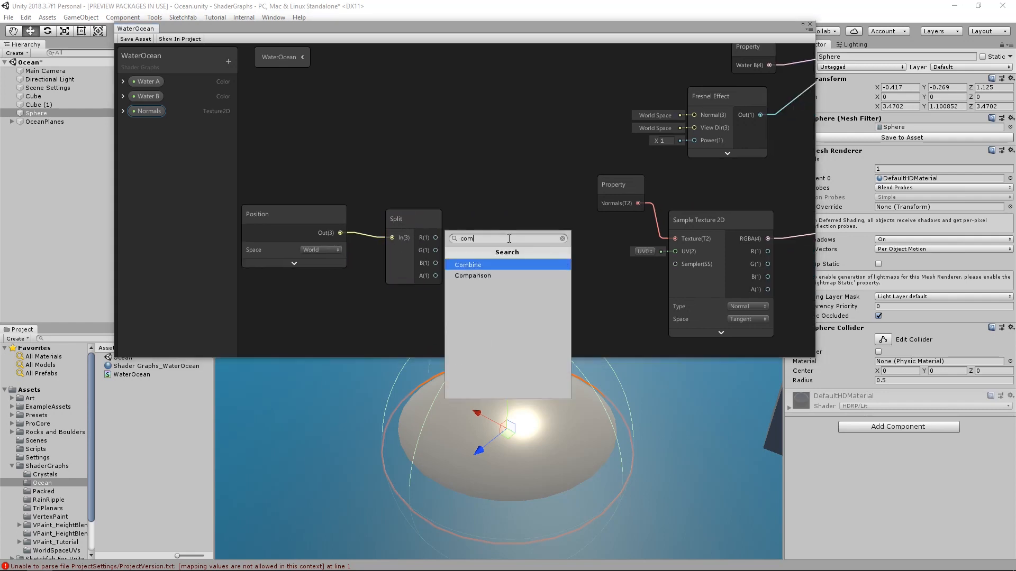
click(487, 266)
click(449, 319)
drag(415, 247, 396, 217)
middle_drag(465, 229, 578, 246)
Step: Connect Split's R to Combine's R and Split's B to Combine's G, then shift these nodes farther from the texture sampler
drag(423, 224, 498, 245)
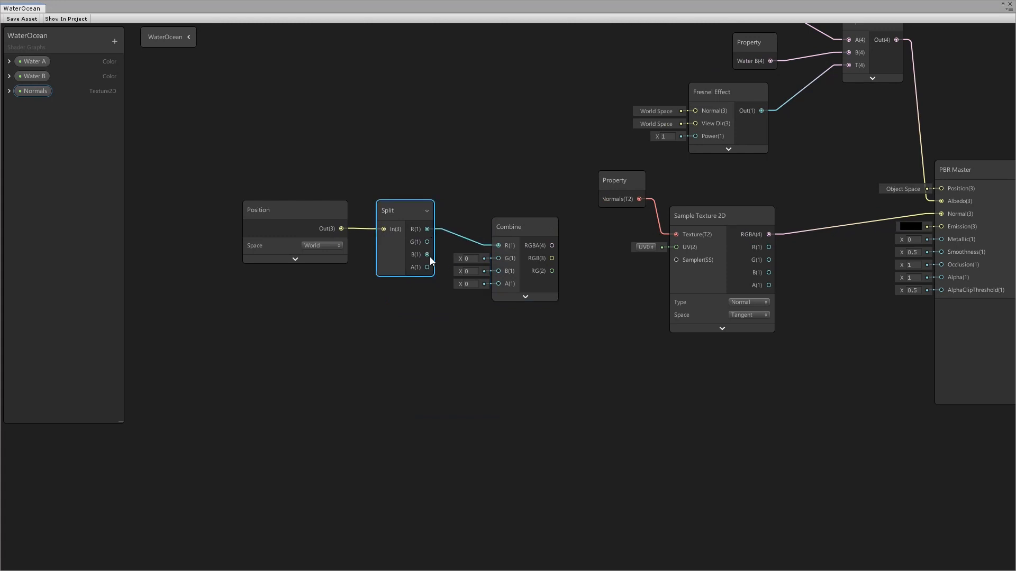
drag(428, 255, 501, 259)
drag(329, 183, 387, 191)
click(447, 179)
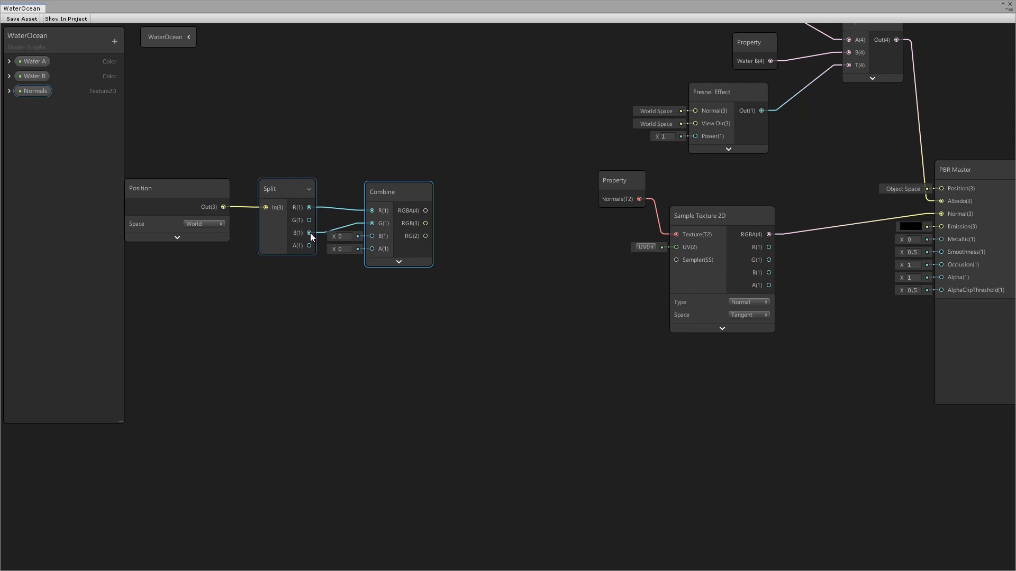
mouse_move(380, 187)
mouse_down()
mouse_move(385, 210)
mouse_move(387, 184)
mouse_up()
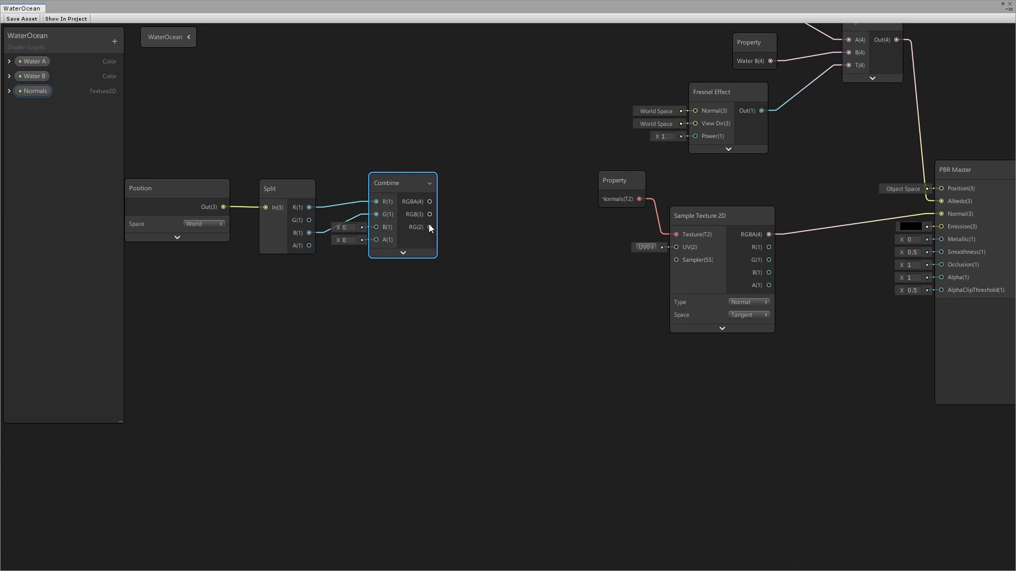
Step: Add a Multiply node after the Combine node, collapse its preview and align it with Combine
drag(429, 227, 528, 248)
click(516, 226)
key(space)
text(mult)
click(481, 252)
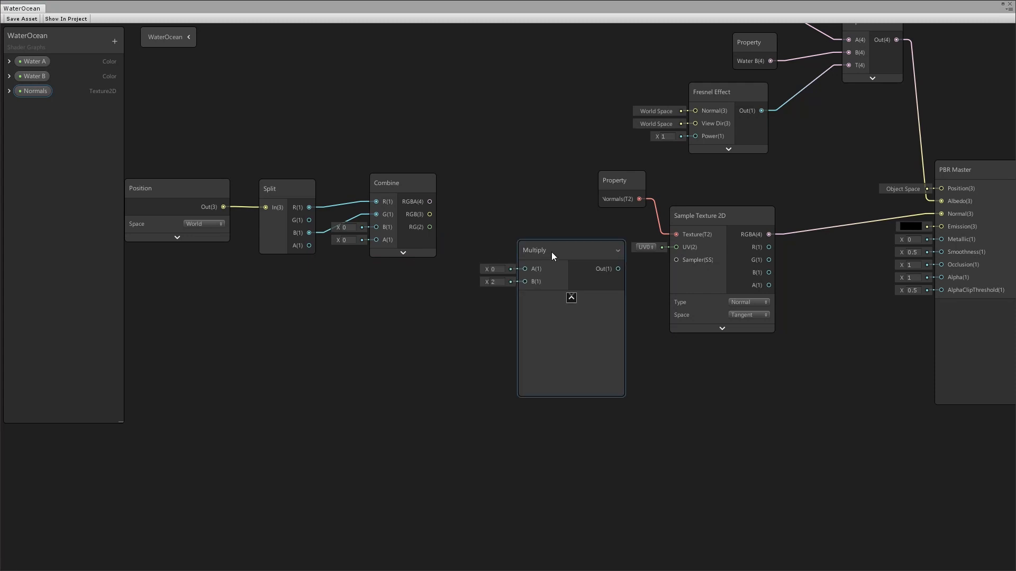
click(546, 267)
Step: Add a Vector 1 node below the Combine node and convert it to a property
key(space)
text(vector)
click(405, 317)
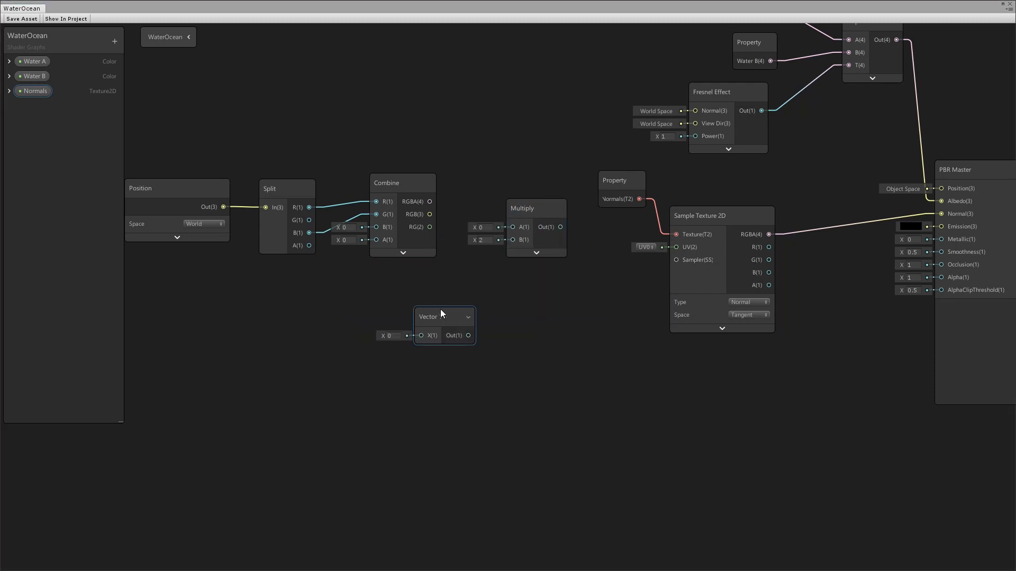
right_click(417, 278)
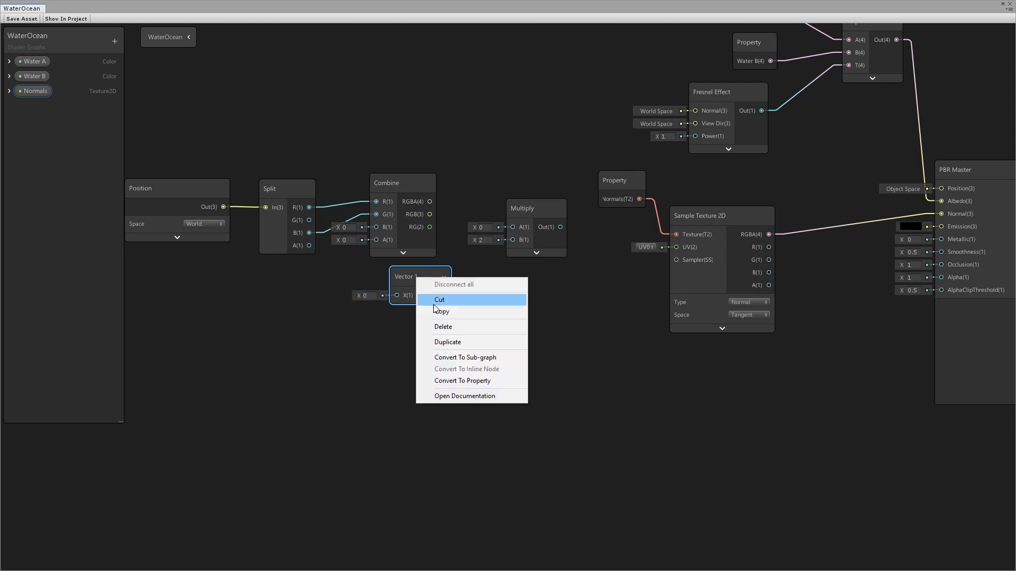
click(466, 380)
Step: Rename the new Vector 1 property as Normal Tile
right_click(37, 106)
click(53, 109)
text(Normal tile)
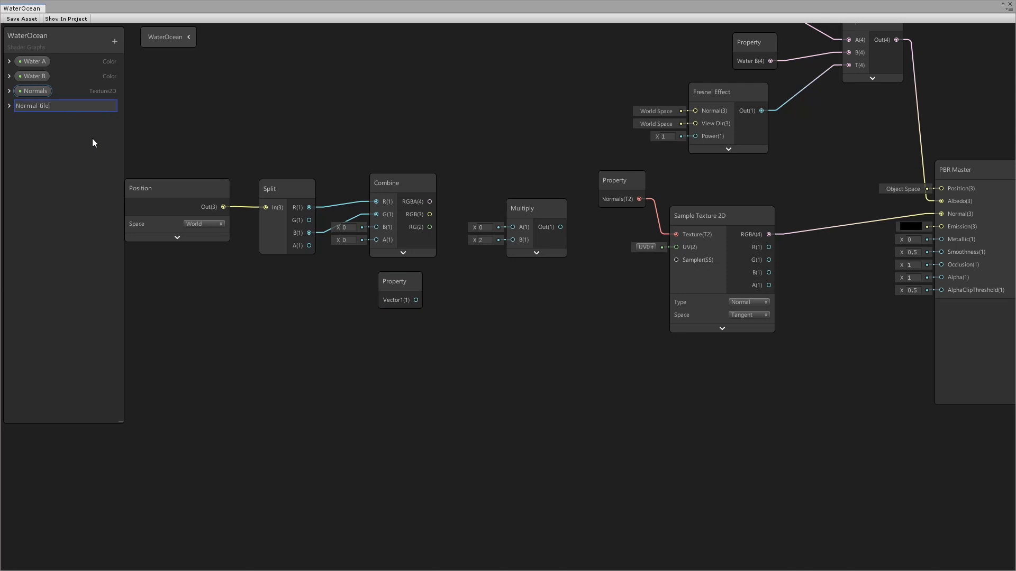
double_click(43, 107)
text(Tile)
key(Return)
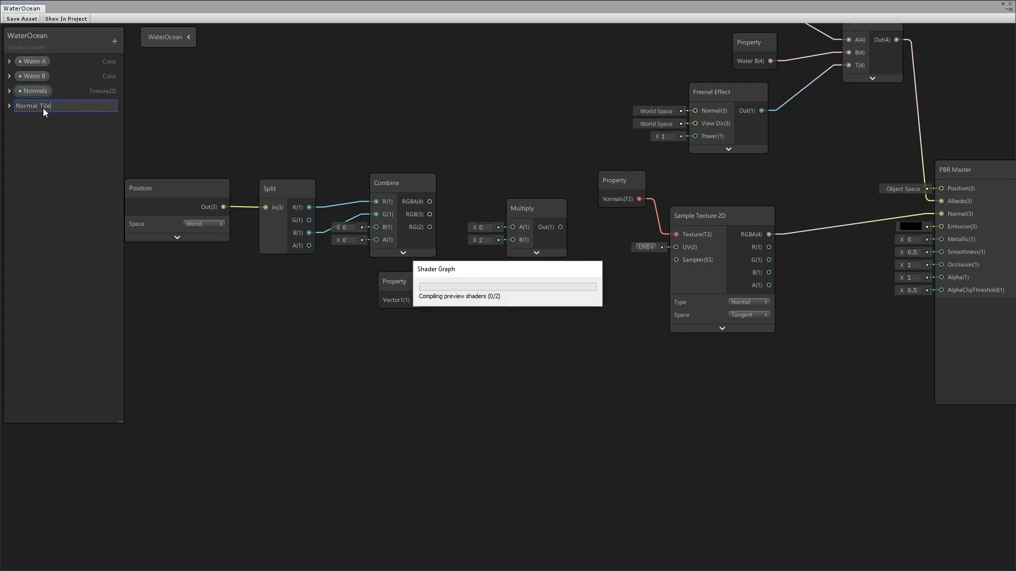
Step: Connect Normal Tile to Multiply's B and Combine's RG output to Multiply's A, and tidy the node positions
drag(425, 300, 512, 240)
drag(430, 201, 508, 219)
drag(404, 282, 411, 281)
drag(514, 219, 503, 224)
middle_drag(543, 267, 446, 261)
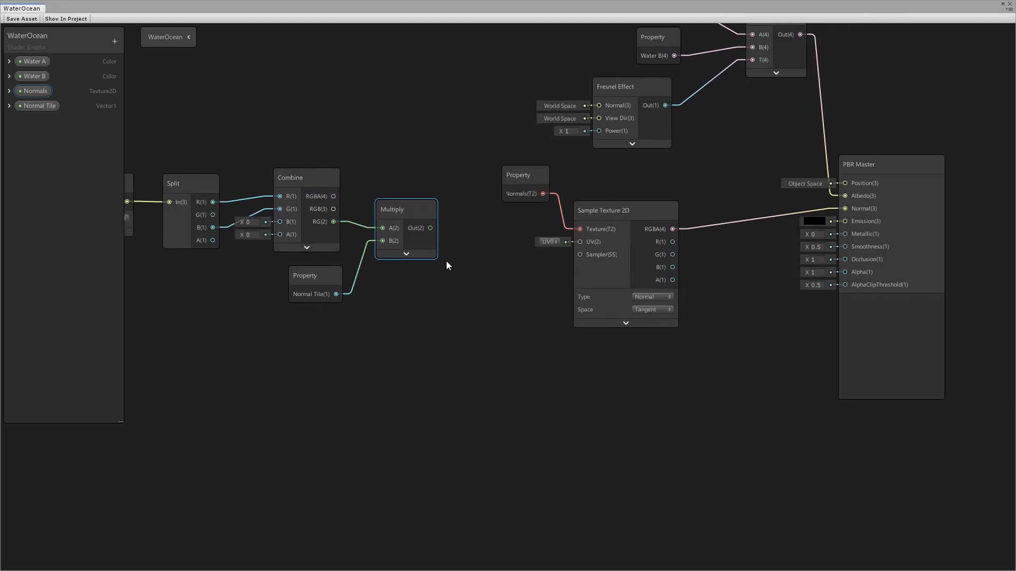
Step: Connect Multiply's output to the Sample Texture 2D UV input and move the UV node group closer to the sampler
drag(429, 228, 581, 245)
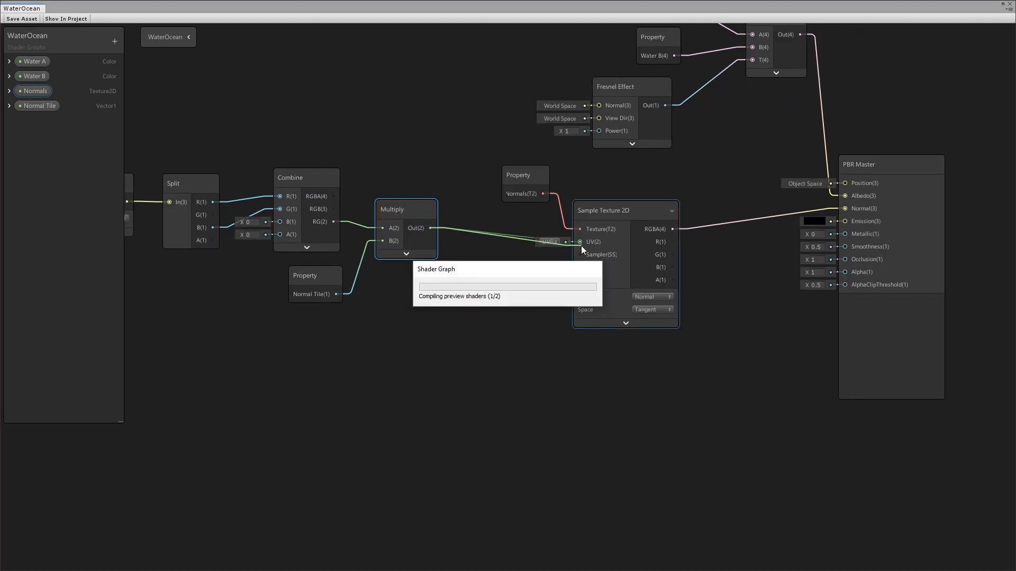
middle_drag(404, 274, 552, 290)
scroll(550, 286, down, 2)
drag(579, 347, 329, 203)
drag(485, 228, 508, 240)
click(726, 278)
middle_drag(726, 277, 564, 245)
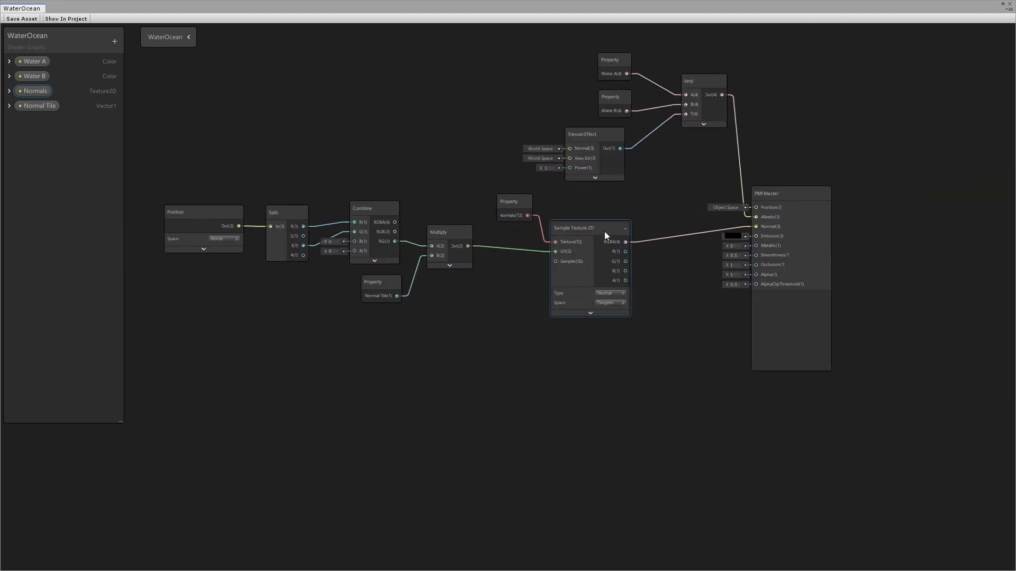
Step: Save the shader, restore the smaller graph window and assign the water normal map to the material's Normals slot
click(27, 20)
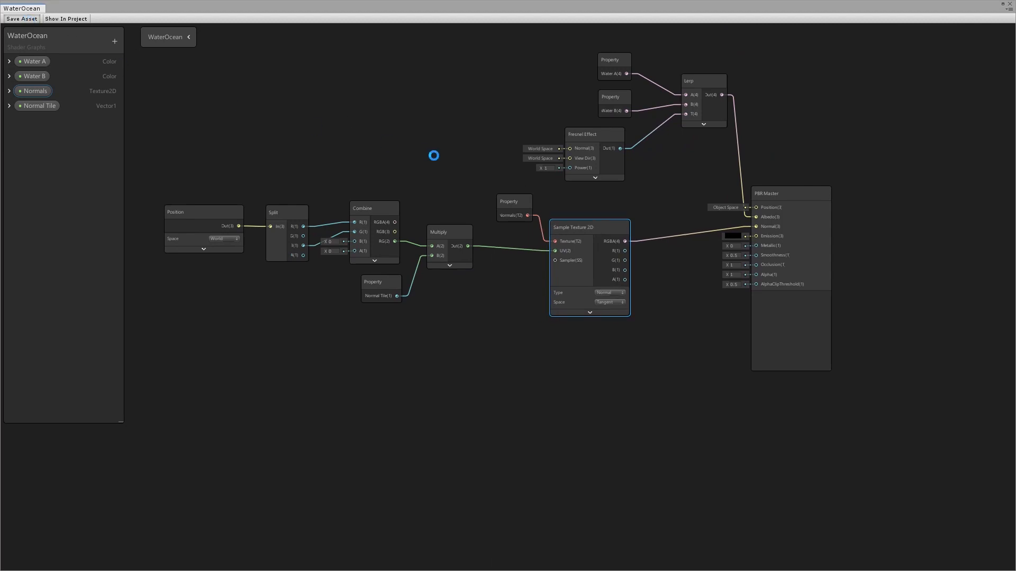
click(1003, 3)
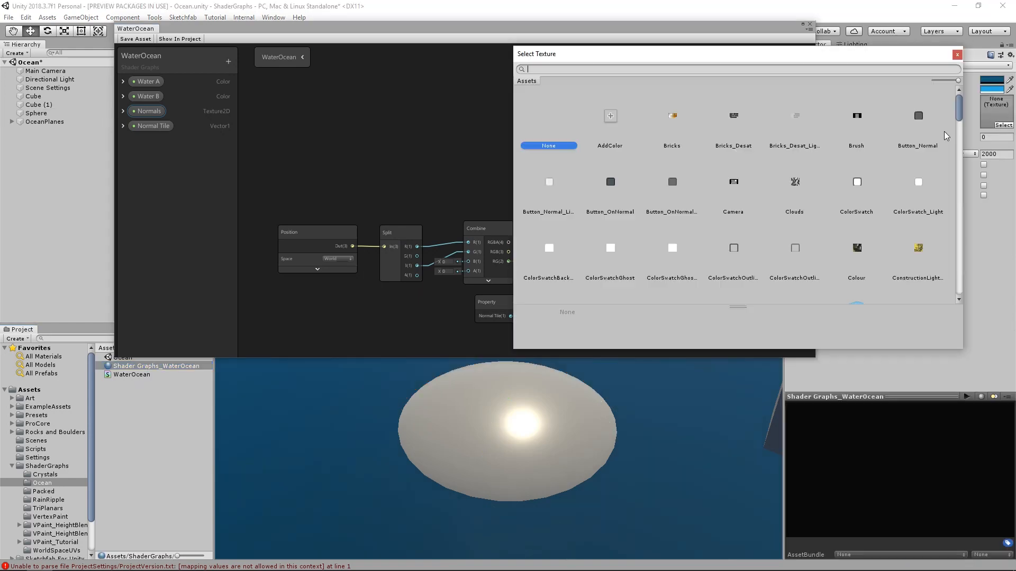
text(wat)
double_click(611, 182)
Step: Set the material's Normal Tile to 0.71 and shrink the graph window to reveal the tiled water
click(996, 137)
text(1)
alt+drag(596, 500, 598, 439)
drag(807, 351, 706, 227)
alt+drag(571, 338, 532, 348)
alt+drag(961, 141, 934, 133)
alt+drag(569, 347, 600, 346)
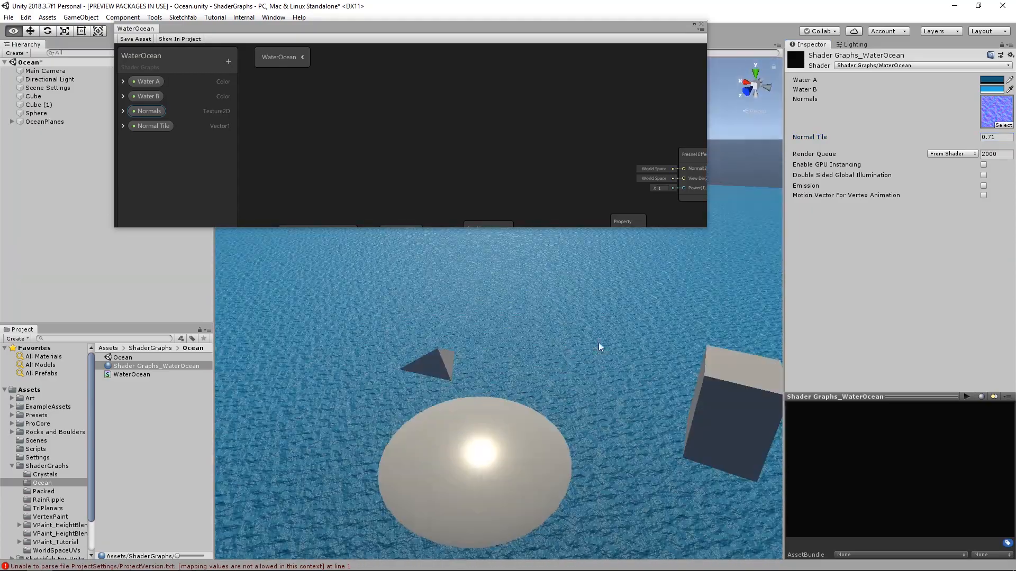
Step: Frame the corner ocean plane, duplicate it and vertex-snap the copy against the ocean's edge at X -20, Z -40
middle_drag(598, 343, 535, 367)
click(662, 256)
key(f)
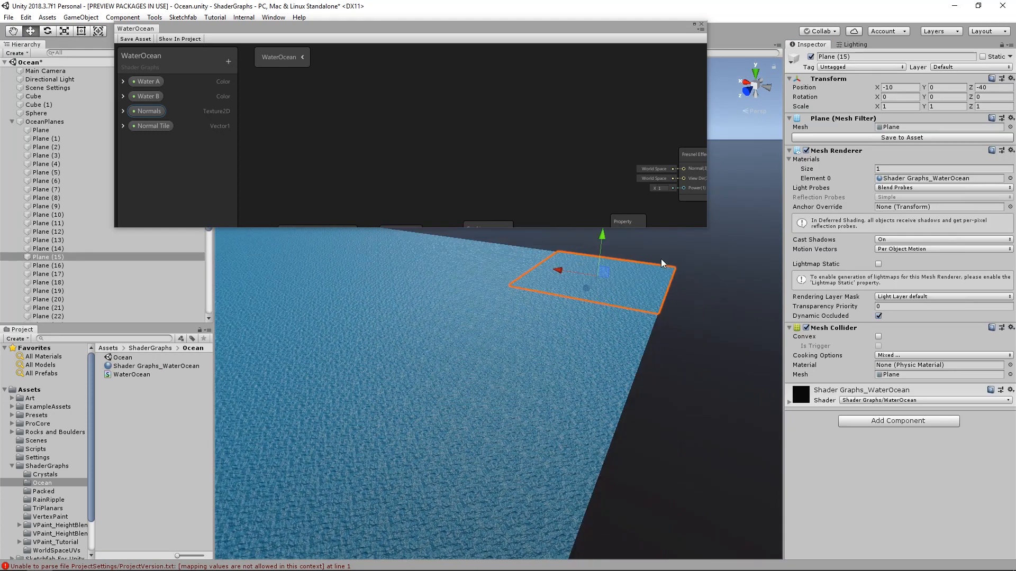
alt+drag(527, 332, 526, 345)
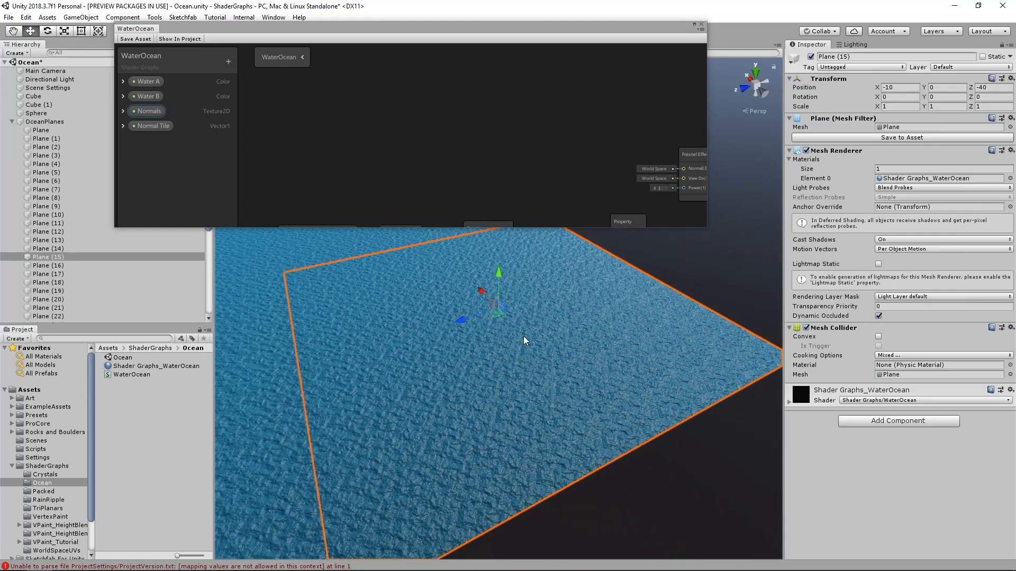
key(ctrl+d)
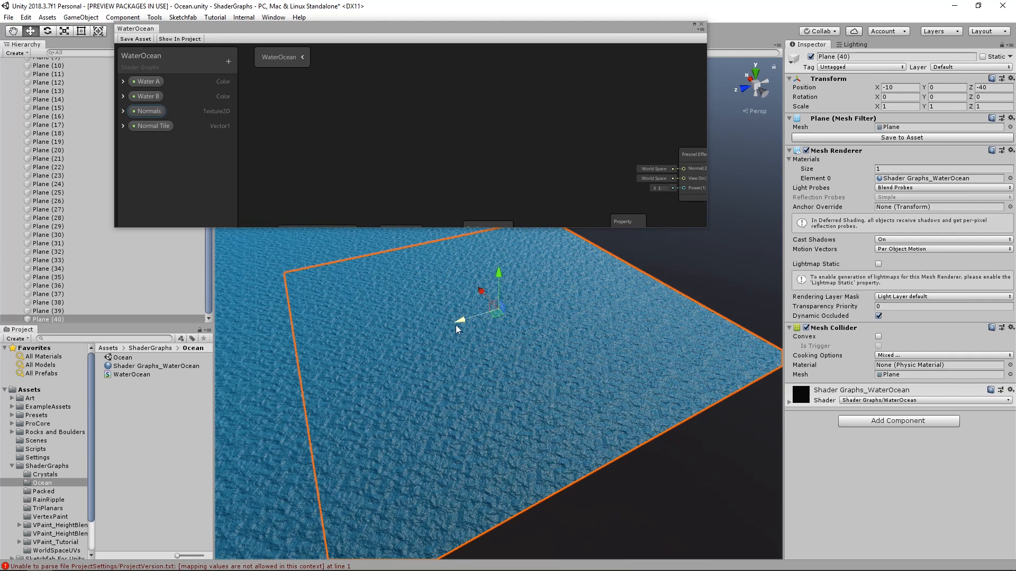
drag(503, 320, 663, 528)
key(v)
drag(645, 299, 587, 369)
click(697, 279)
Step: Examine the seam between the duplicated plane and its neighbors, and delete the duplicate
alt+right_drag(759, 388, 606, 377)
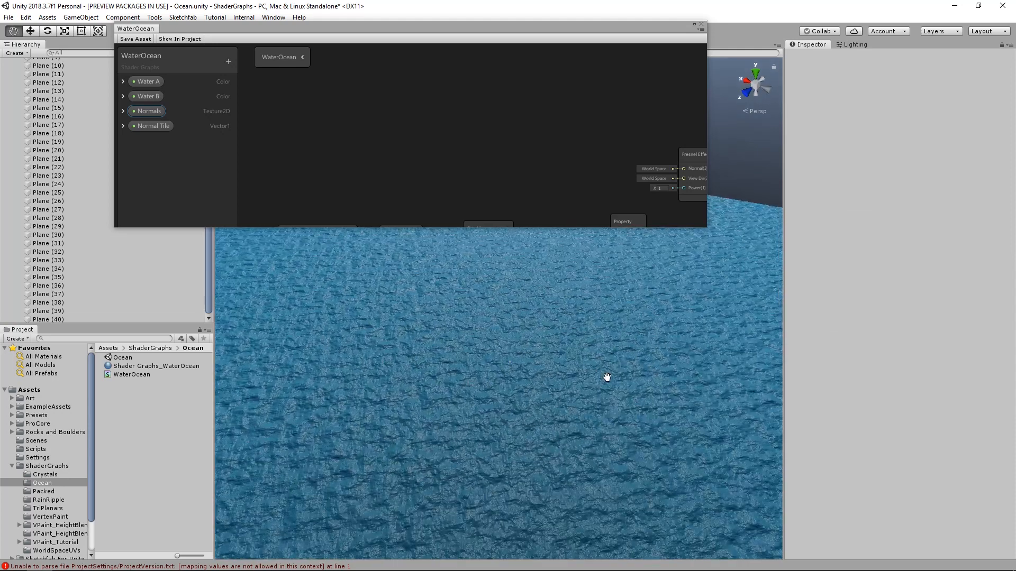
alt+drag(621, 410, 575, 381)
click(573, 376)
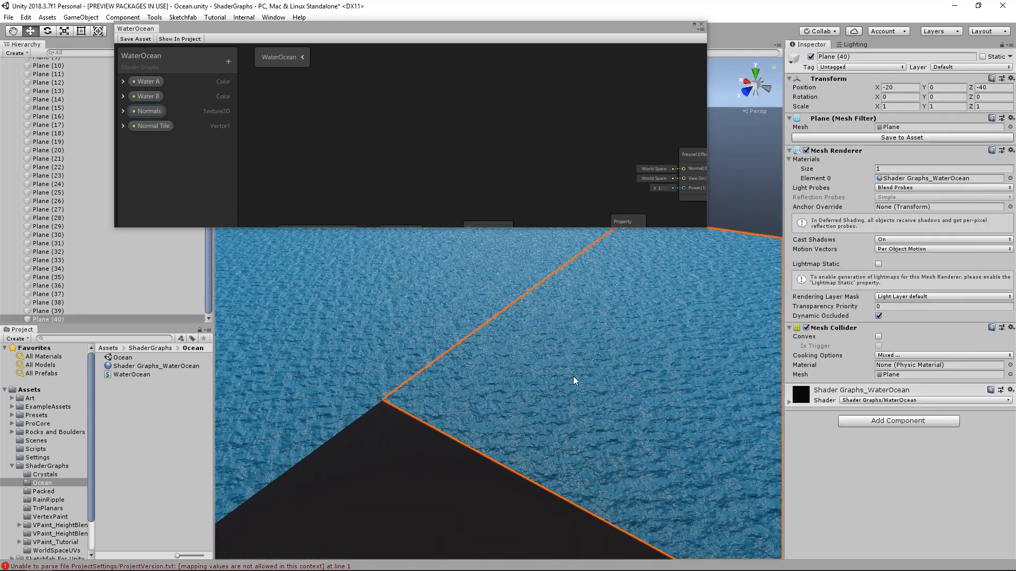
key(Delete)
Step: Select the corner ocean plane and expand its WaterOcean material properties with the sphere and cubes in view
click(363, 325)
alt+drag(363, 325, 777, 416)
click(830, 400)
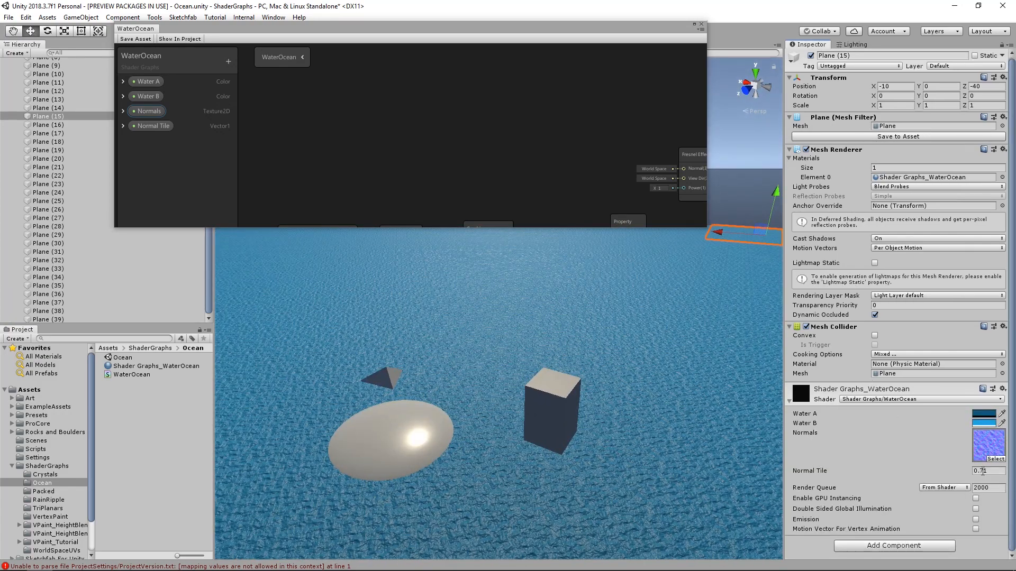
middle_drag(546, 419, 574, 393)
alt+right_drag(574, 392, 532, 393)
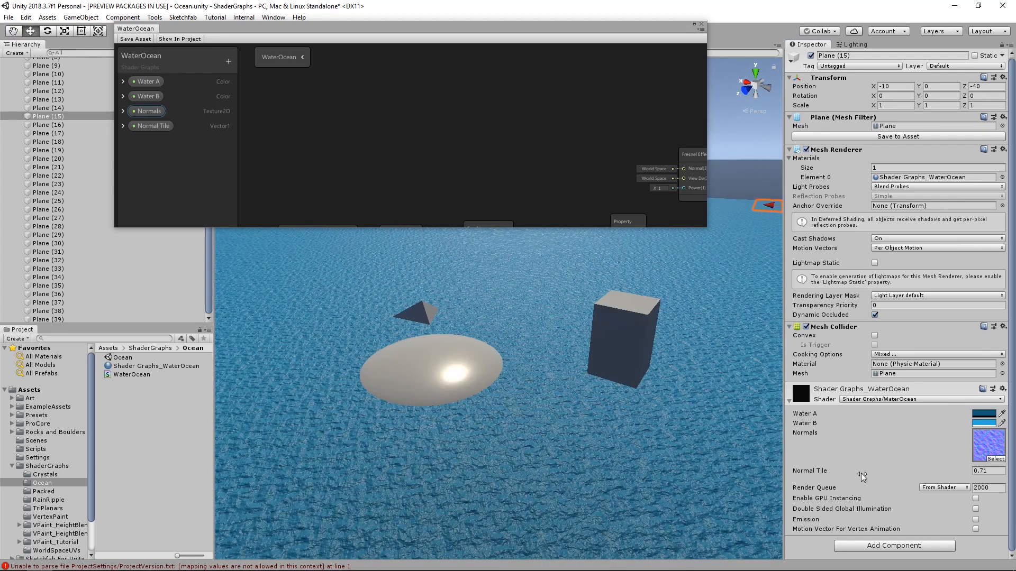
Step: Maximize the graph window and move the normal-map node group farther from the PBR Master
drag(692, 230, 718, 358)
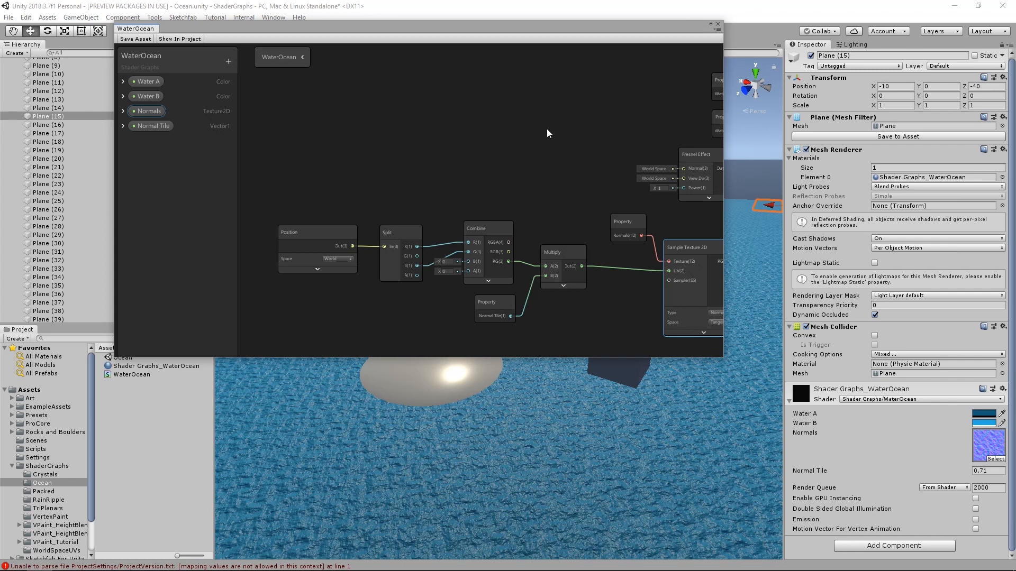
middle_drag(565, 184, 508, 147)
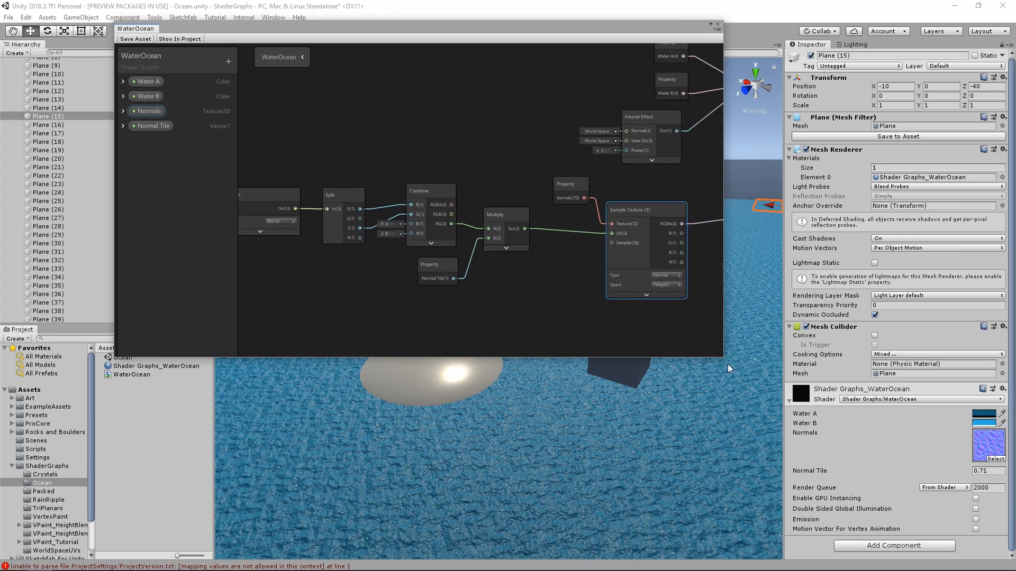
drag(731, 357, 762, 364)
middle_drag(575, 280, 607, 252)
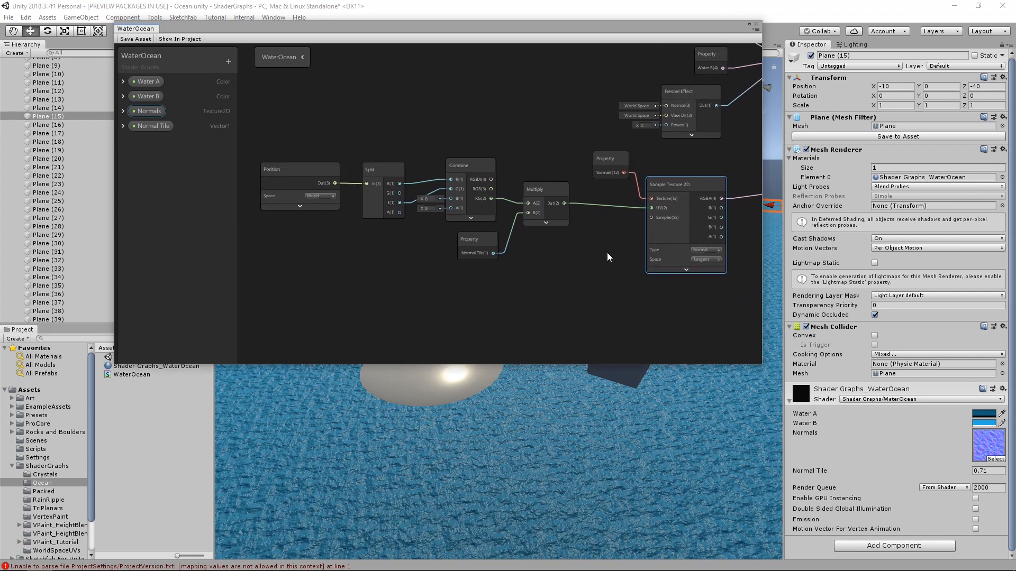
click(751, 25)
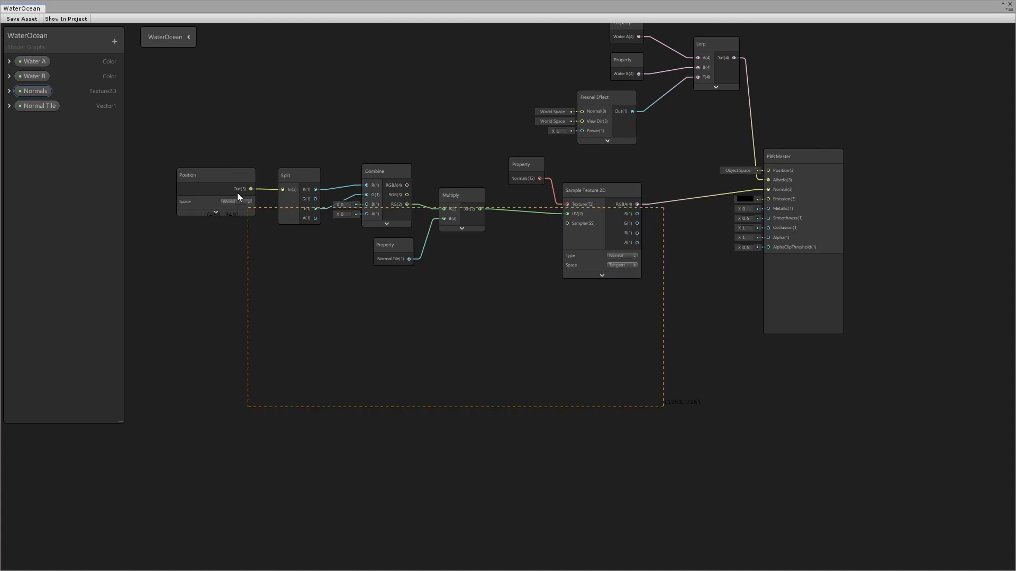
drag(191, 162, 189, 161)
drag(526, 161, 286, 158)
middle_drag(413, 230, 524, 241)
drag(476, 200, 465, 191)
Step: Add a Normal Strength node with its preview collapsed and connect Sample Texture 2D's RGBA output to its In
click(575, 262)
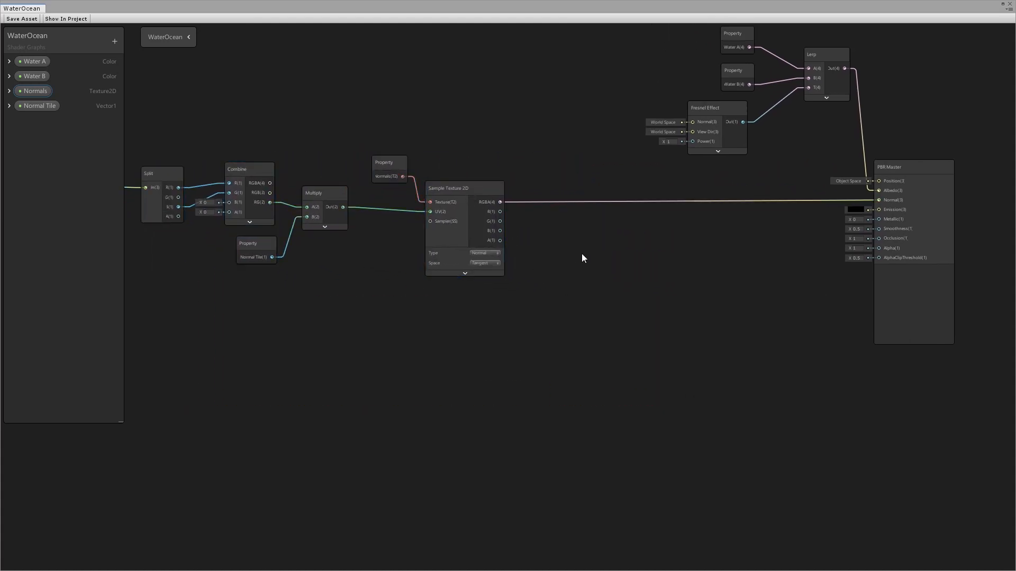
key(space)
text(normal)
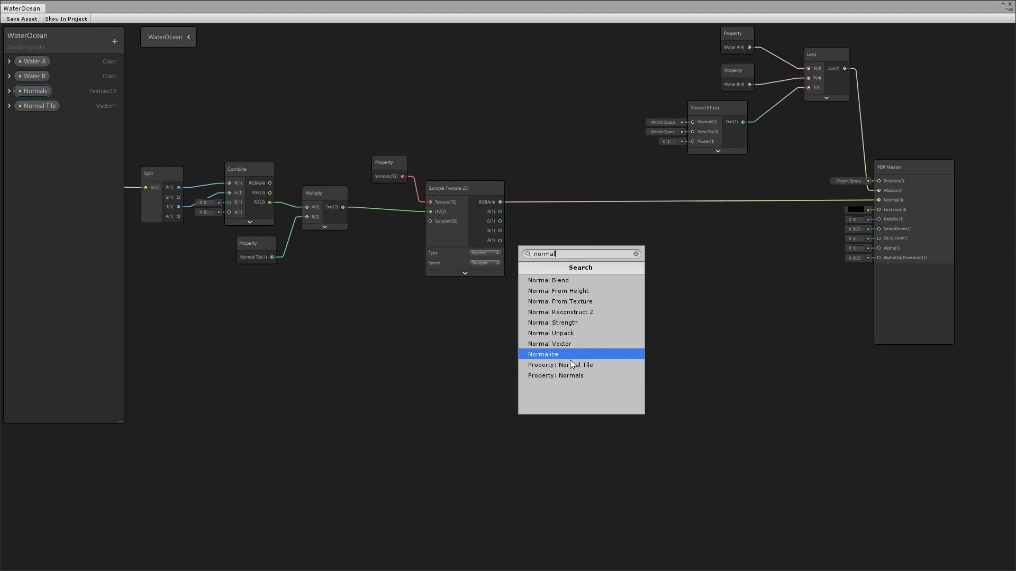
click(586, 320)
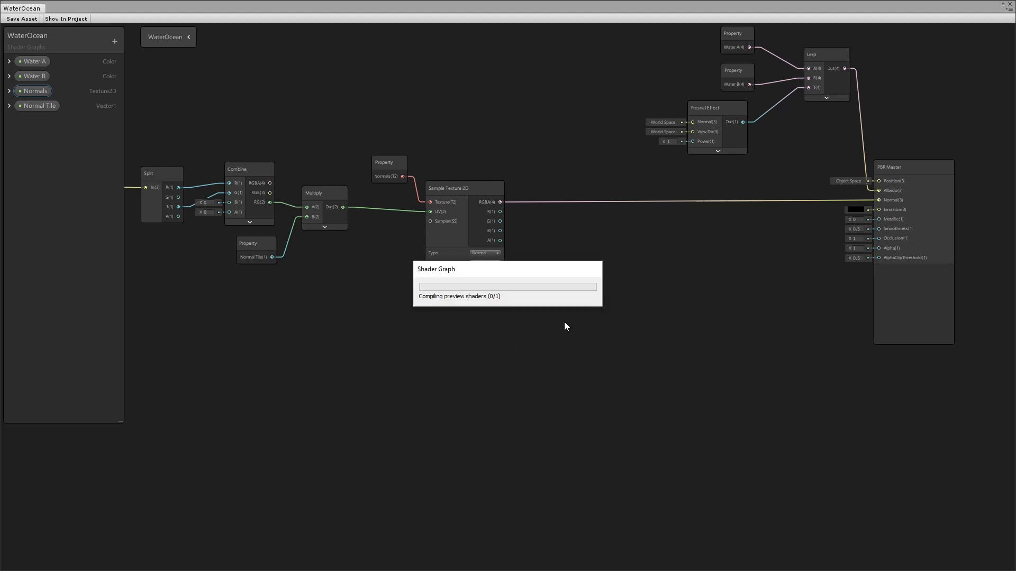
click(622, 311)
drag(595, 275, 580, 186)
drag(500, 201, 590, 214)
Step: Add a Vector 1 node below the texture sampler and convert it to a property
click(513, 312)
key(space)
text(vect)
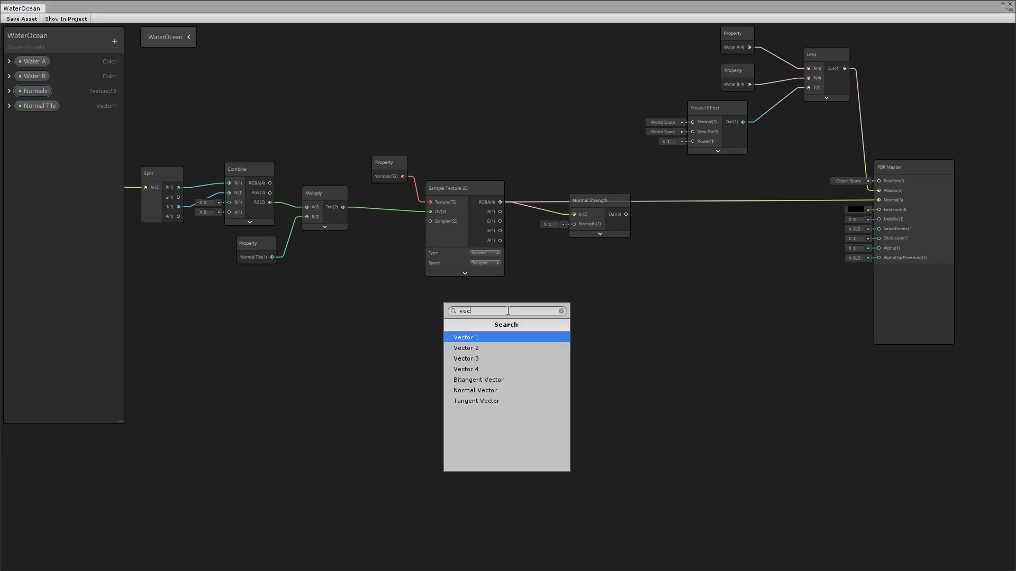
click(487, 337)
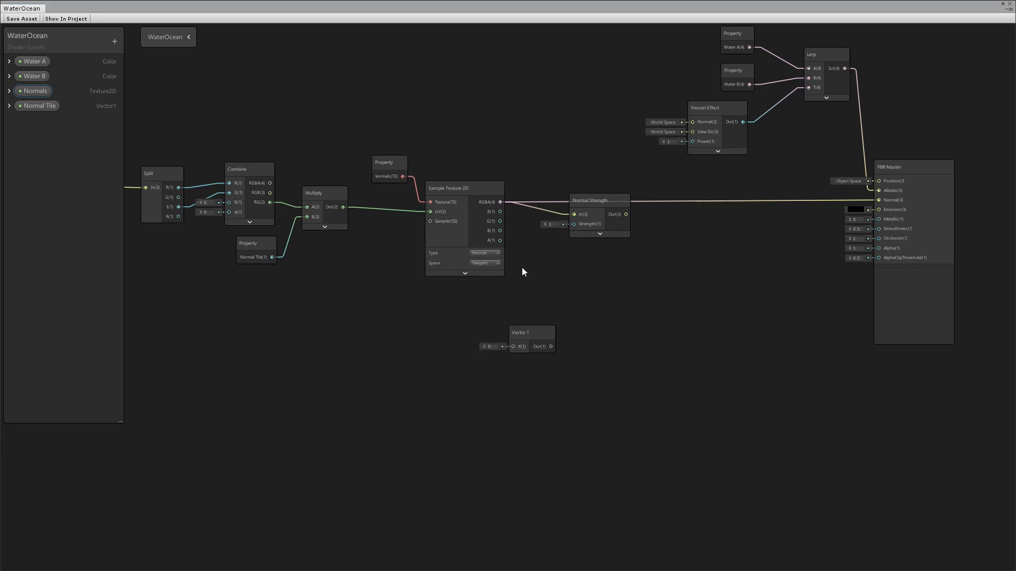
right_click(528, 333)
click(525, 407)
Step: Rename the new Vector 1 property as Normal Strength
click(34, 121)
right_click(34, 121)
click(57, 129)
text(Normal Strength)
key(Return)
Step: Set the Normal Strength property's default to 0.3 and connect it to the Normal Strength node's Strength input
click(9, 121)
click(73, 160)
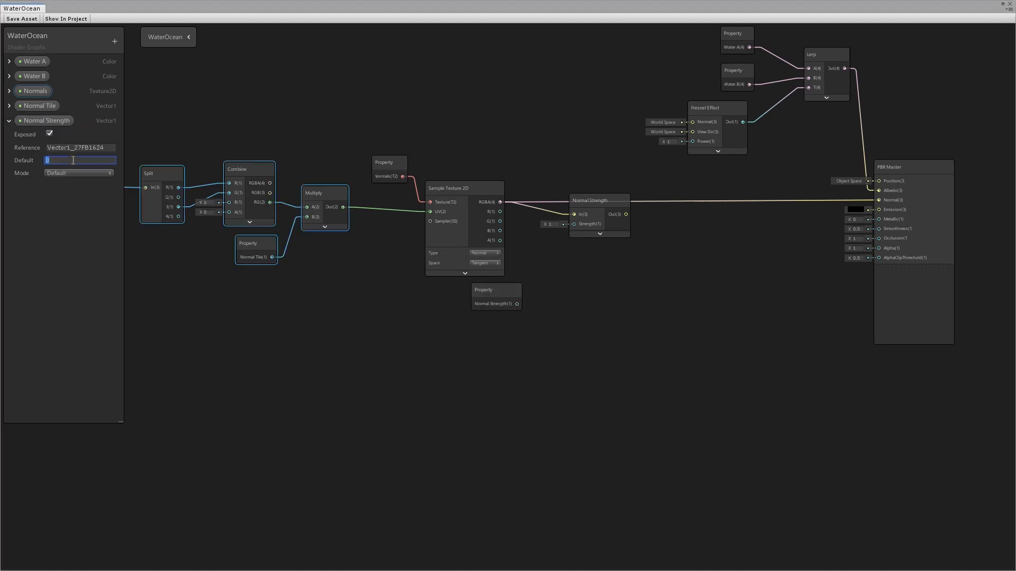
key(Tab)
click(54, 160)
key(Tab)
click(9, 121)
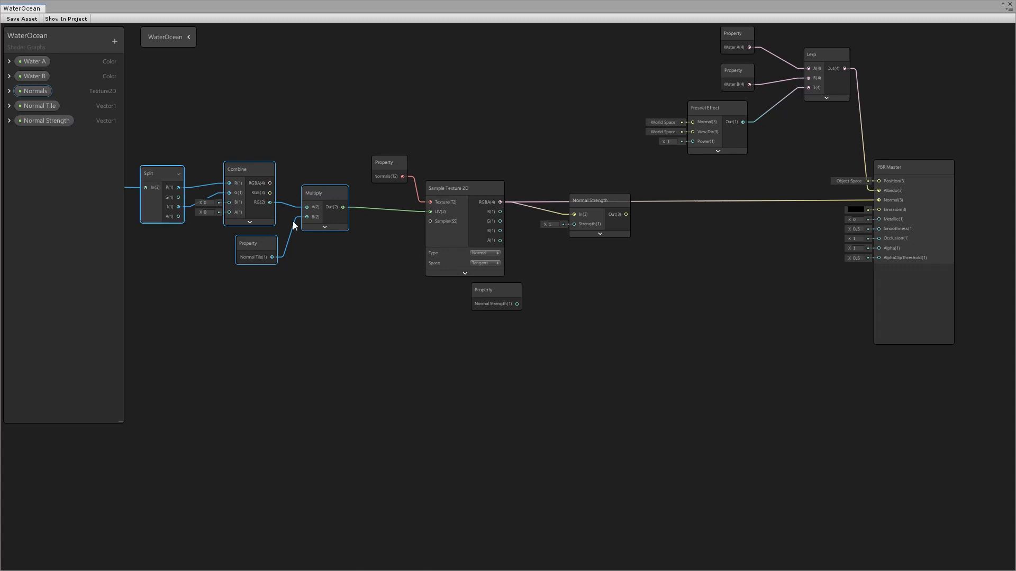
drag(517, 304, 571, 232)
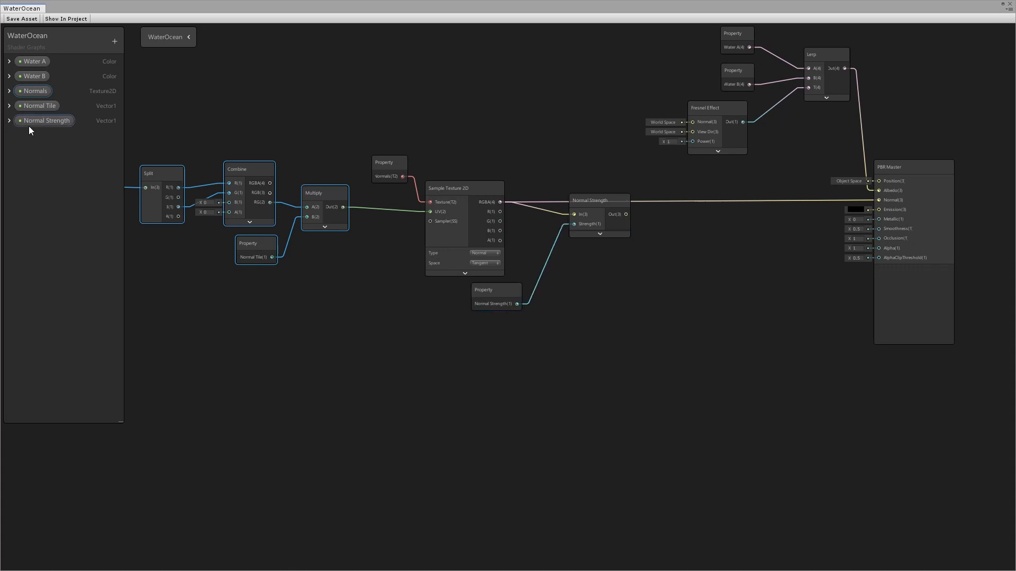
Step: Set the Normal Tile property's default to 1
click(9, 106)
click(66, 145)
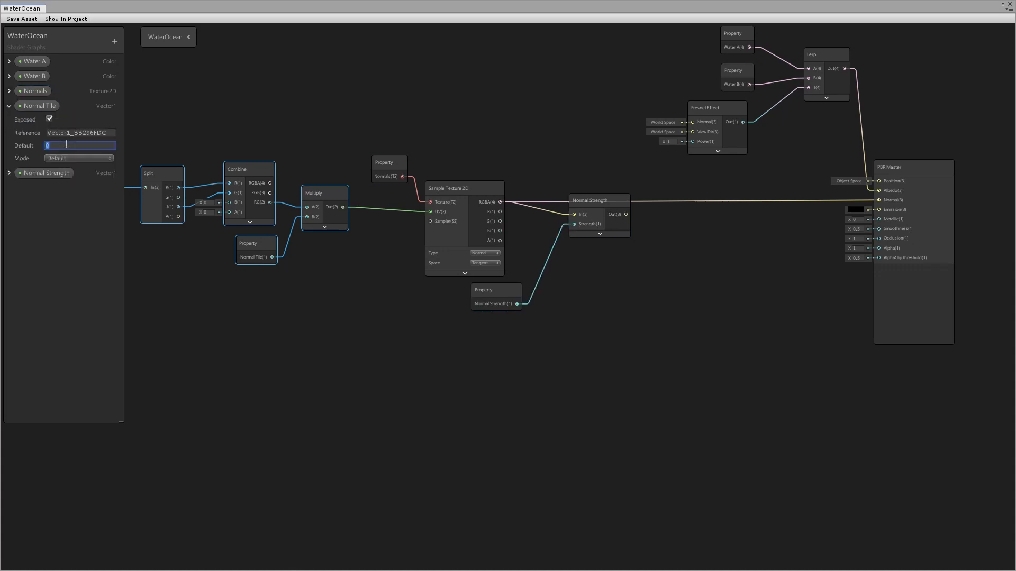
text(1)
key(Tab)
click(10, 106)
Step: Move the Normal Strength node closer to the sampler and connect its output to the PBR Master's Normal input
drag(597, 201, 558, 201)
middle_drag(683, 215, 593, 225)
drag(497, 226, 790, 211)
Step: Save the shader and return to a smaller graph window to check the ocean surface
click(27, 18)
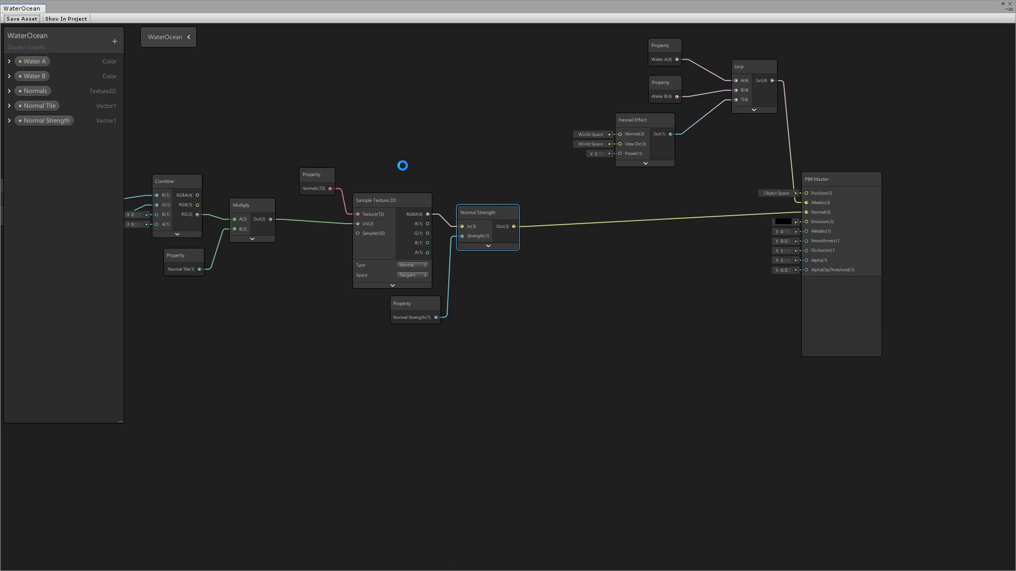
click(1003, 4)
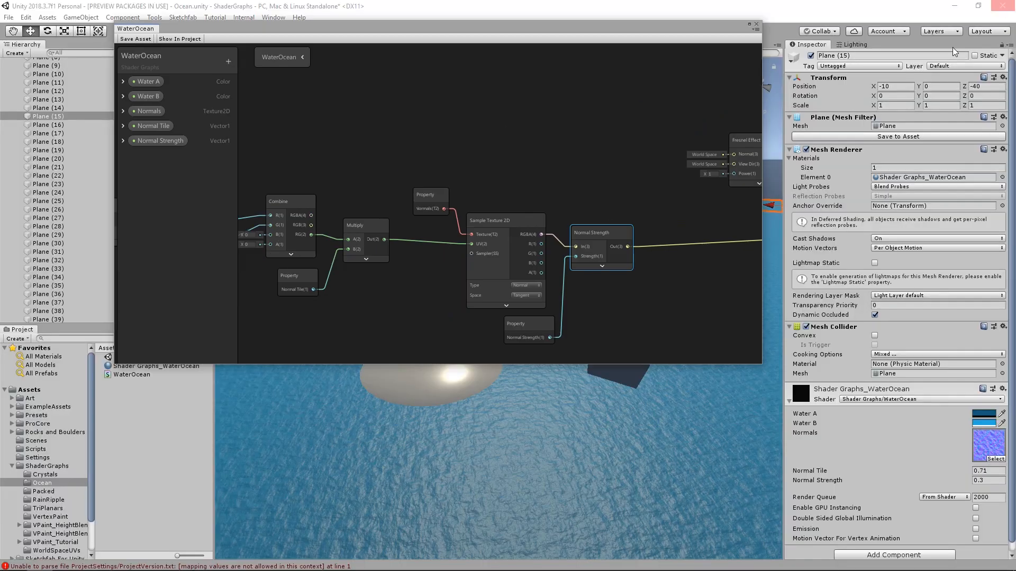
right_drag(617, 423, 640, 419)
drag(762, 363, 769, 335)
Step: Add a Vector 1 node beside the PBR Master's inputs
middle_drag(587, 257, 244, 218)
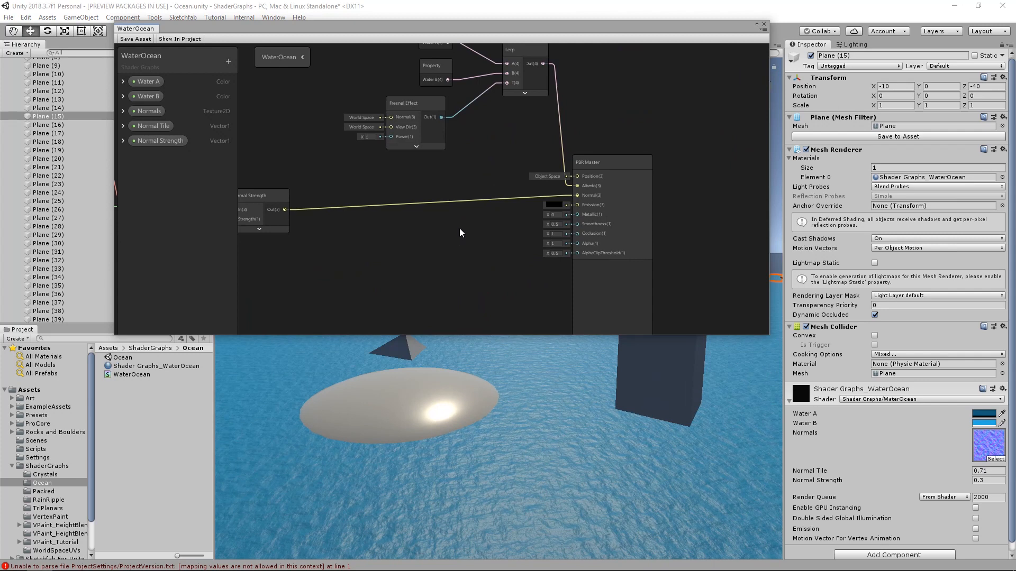
key(space)
text(vec)
key(Return)
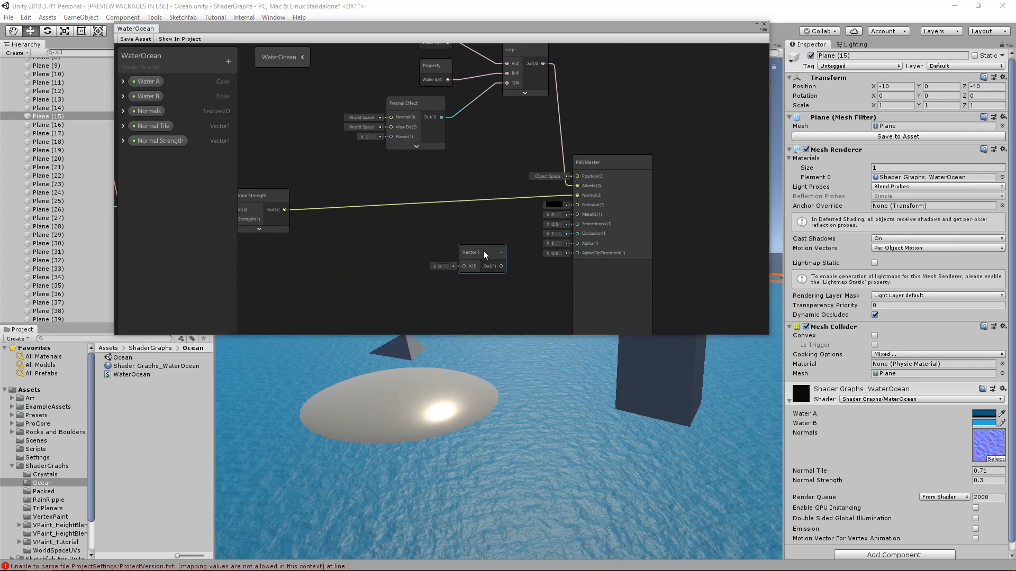
Step: Convert the Vector 1 node into an exposed property named Smoothness with a default value of 0.8
scroll(459, 237, up, 2)
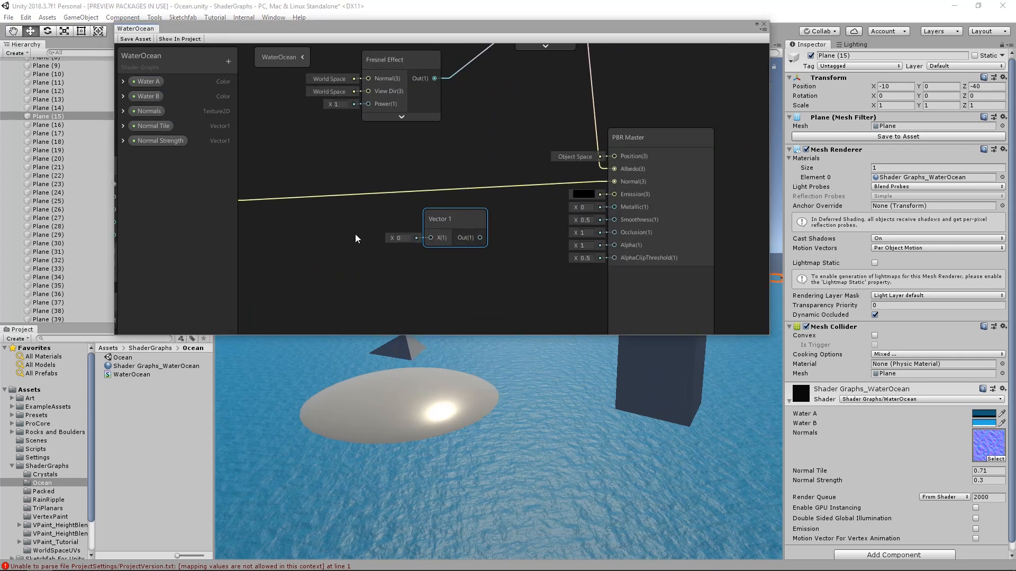
right_click(447, 221)
click(477, 320)
double_click(183, 159)
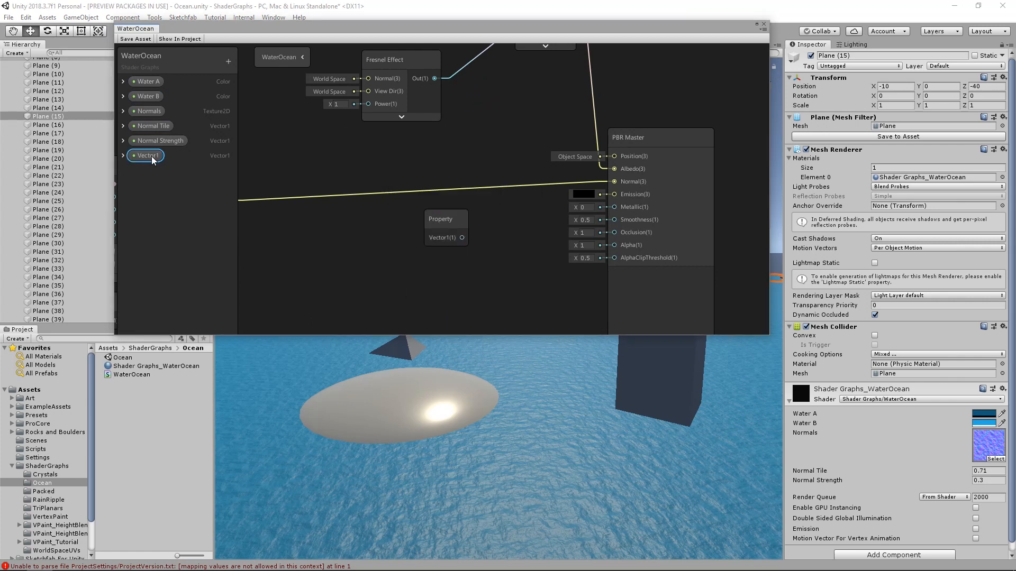
text(Smoothness)
key(Return)
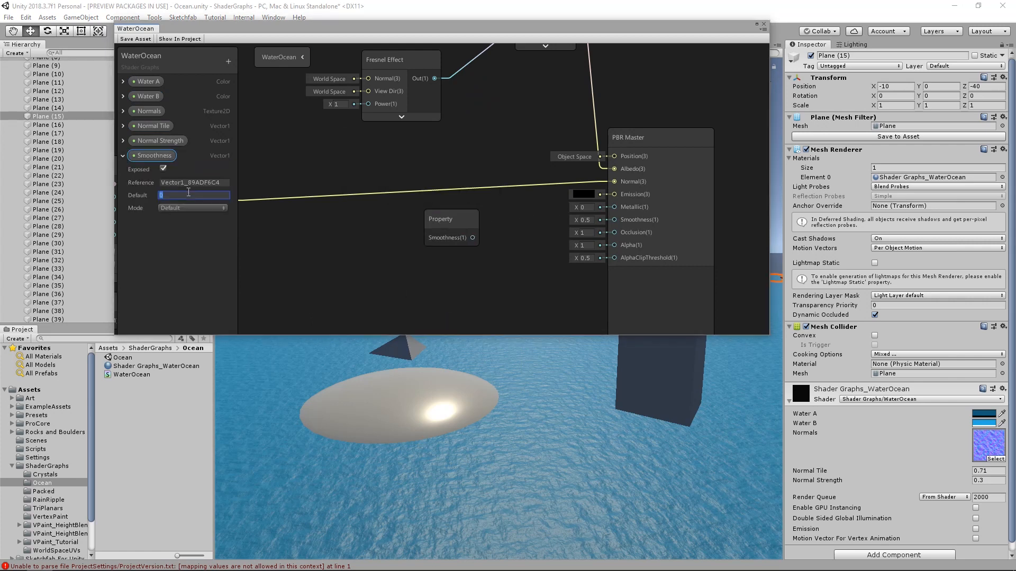
text(0.8)
click(322, 246)
Step: Connect the Smoothness property to the PBR Master's Smoothness input, move its node closer, and save the shader
drag(472, 238, 614, 218)
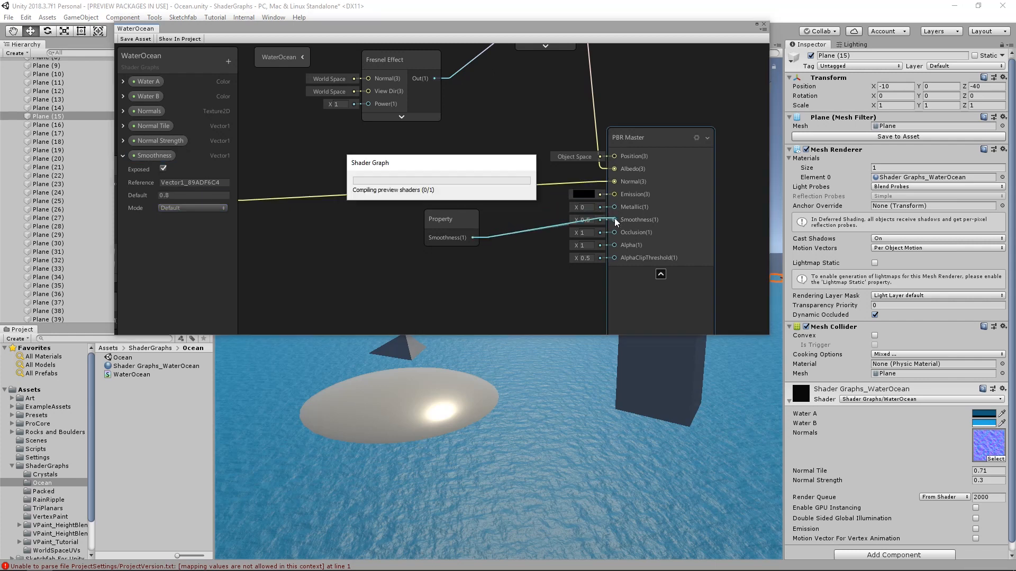
drag(449, 222, 525, 208)
click(132, 40)
mouse_move(556, 419)
alt+mouse_down()
mouse_move(563, 436)
mouse_move(564, 408)
alt+mouse_up()
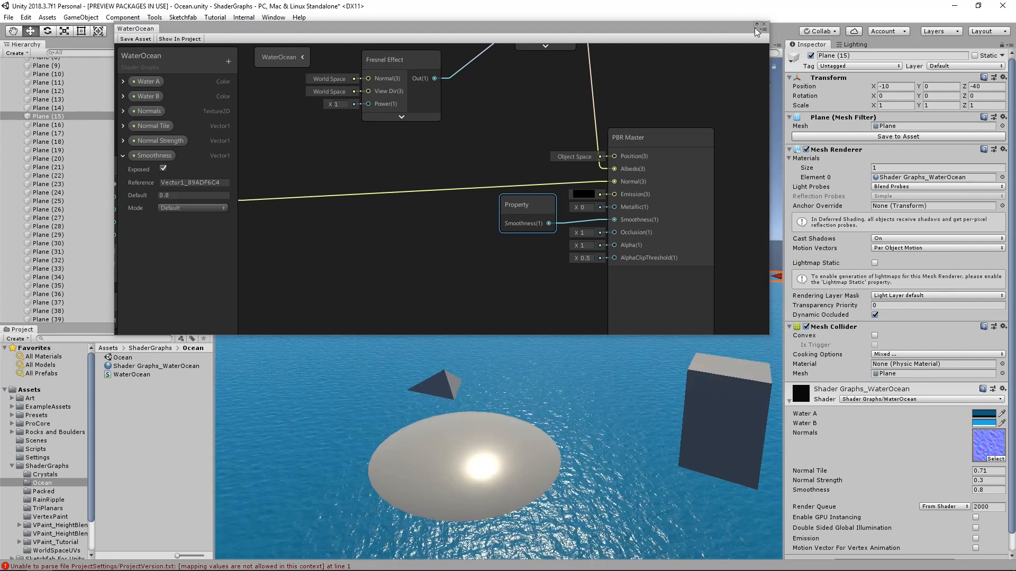
Step: Maximize the graph window and shift the world-position normal map nodes to tidy the layout
click(757, 24)
middle_drag(324, 233, 788, 313)
scroll(642, 288, down, 2)
scroll(641, 288, down, 1)
middle_drag(539, 315, 657, 291)
drag(643, 315, 636, 319)
drag(694, 239, 690, 238)
mouse_move(245, 150)
mouse_down()
mouse_move(696, 379)
mouse_move(694, 360)
mouse_up()
drag(602, 220, 579, 201)
click(597, 177)
middle_drag(589, 239, 537, 198)
Step: Duplicate the Normals property and Sample Texture 2D nodes, placing the copies below the originals
drag(448, 115, 542, 295)
key(ctrl+d)
click(631, 303)
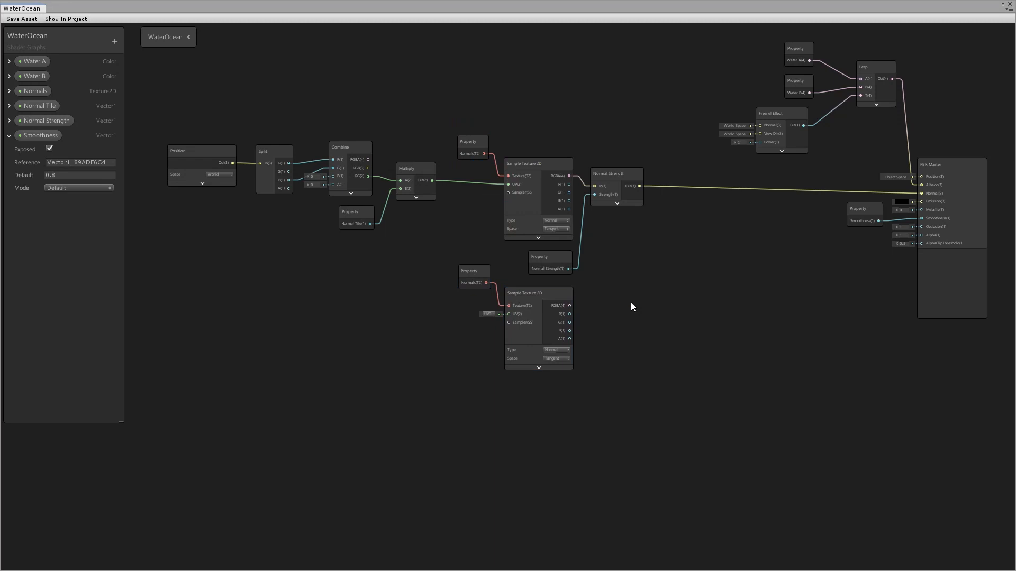
Step: Duplicate the Normal Strength node and feed it from the second sampler's RGBA output and the Normal Strength property
scroll(608, 270, up, 2)
key(ctrl+d)
drag(582, 139, 590, 234)
drag(471, 243, 561, 264)
drag(508, 303, 564, 253)
drag(481, 242, 488, 246)
drag(592, 237, 574, 283)
Step: Add a Normal Blend node between the two Normal Strength nodes and the PBR Master
middle_drag(680, 245, 631, 267)
click(631, 268)
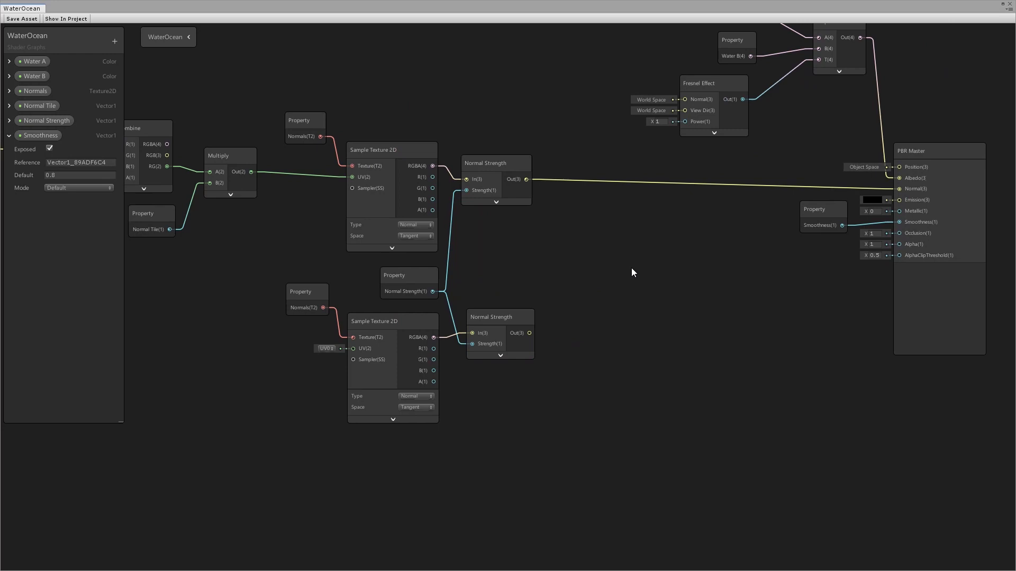
key(space)
text(norma;)
key(BackSpace)
text(l)
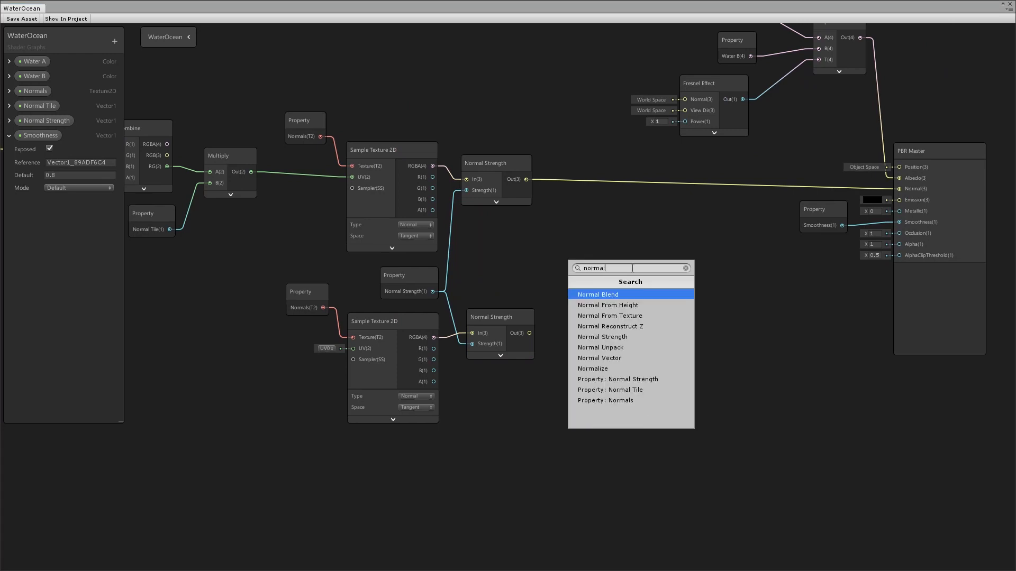
click(612, 295)
drag(624, 248, 588, 223)
Step: Connect the two Normal Strength outputs to Normal Blend's A and B inputs and its output to the PBR Master's Normal input
drag(526, 179, 582, 239)
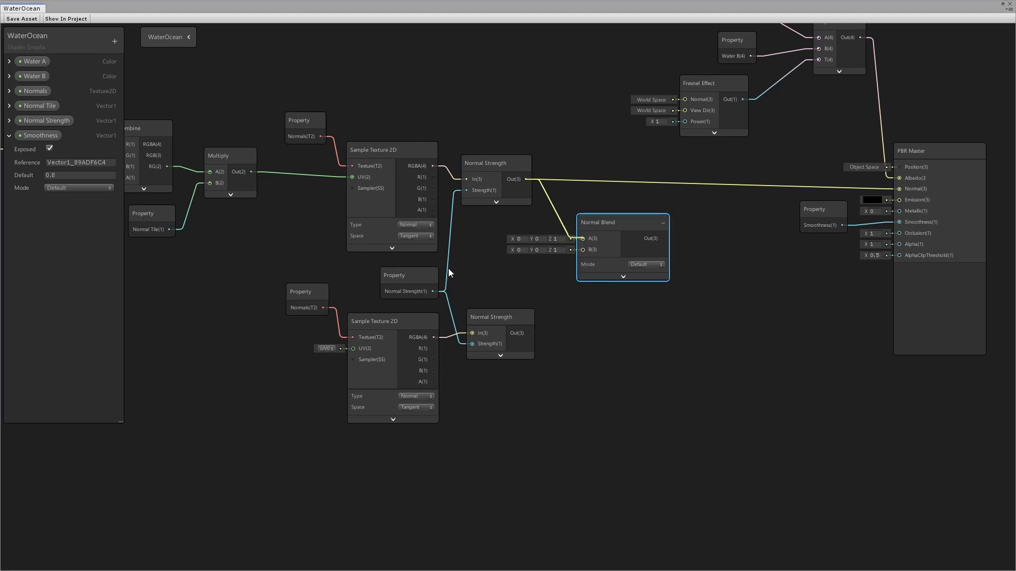
drag(529, 333, 813, 197)
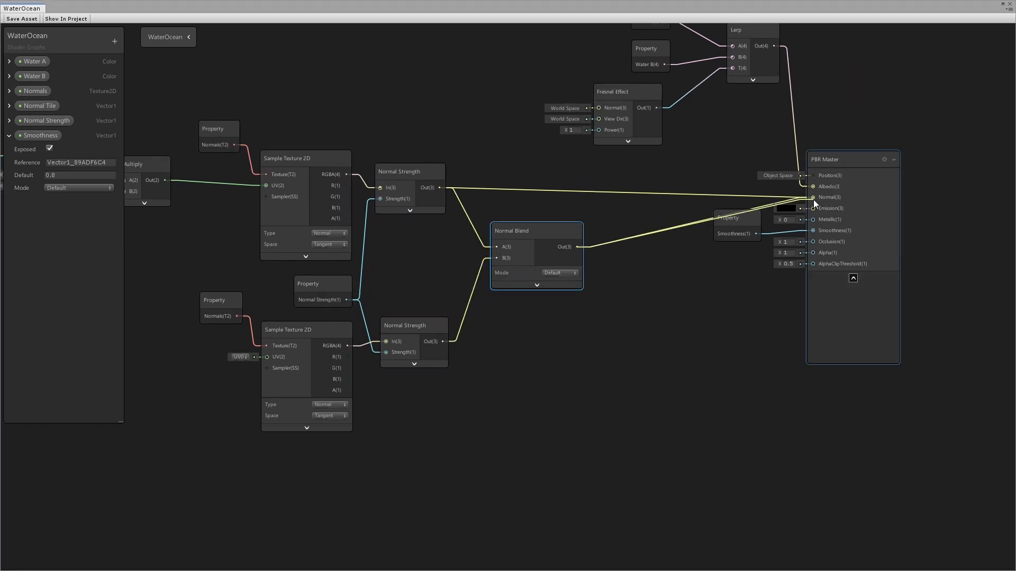
drag(541, 233, 533, 234)
Step: Move the Position, Split, Combine, Multiply and Normal Tile nodes together, well away from the texture samplers
middle_drag(400, 259, 648, 264)
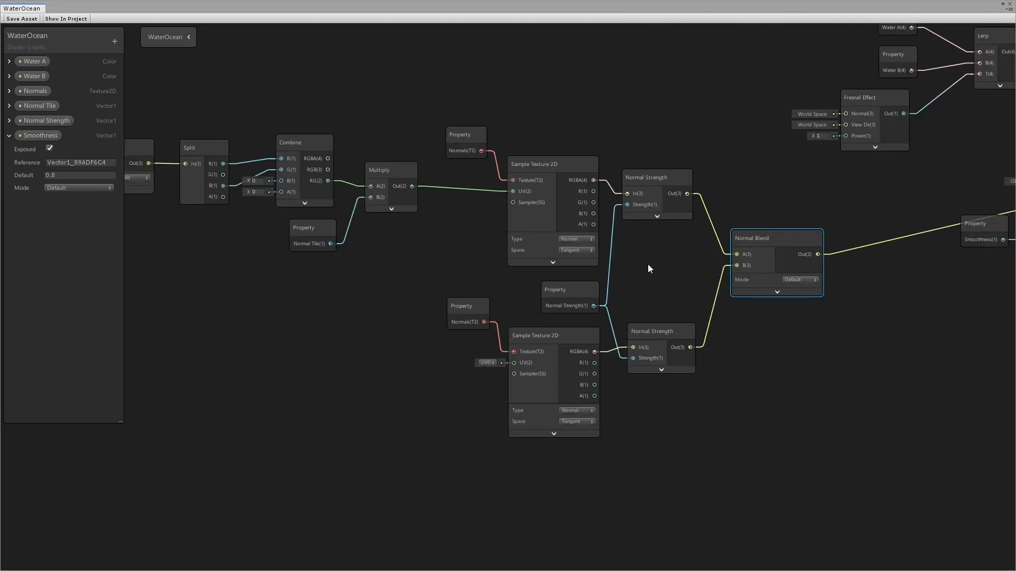
scroll(535, 230, down, 2)
drag(261, 158, 516, 249)
drag(516, 210, 490, 183)
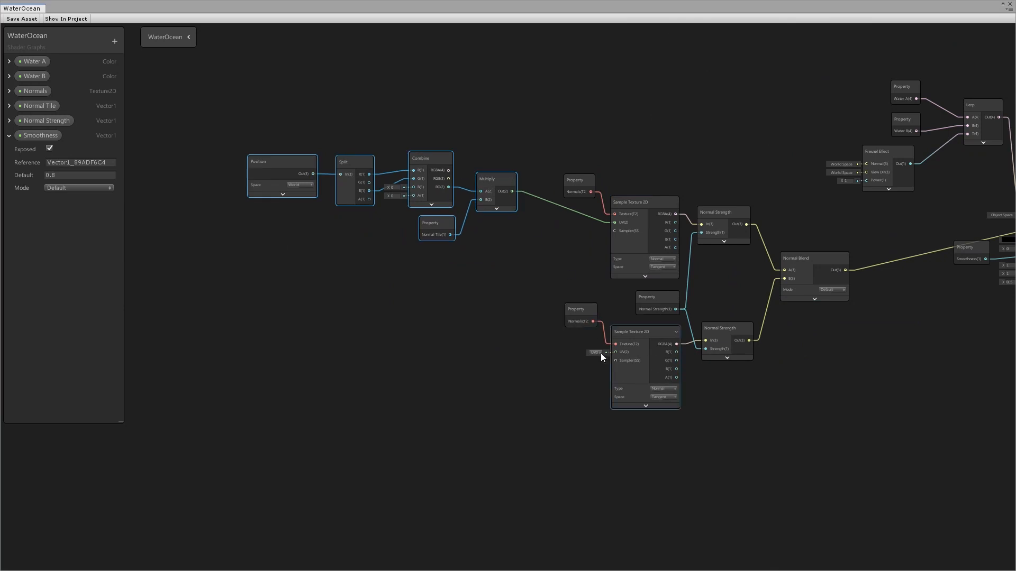
middle_drag(338, 159, 433, 186)
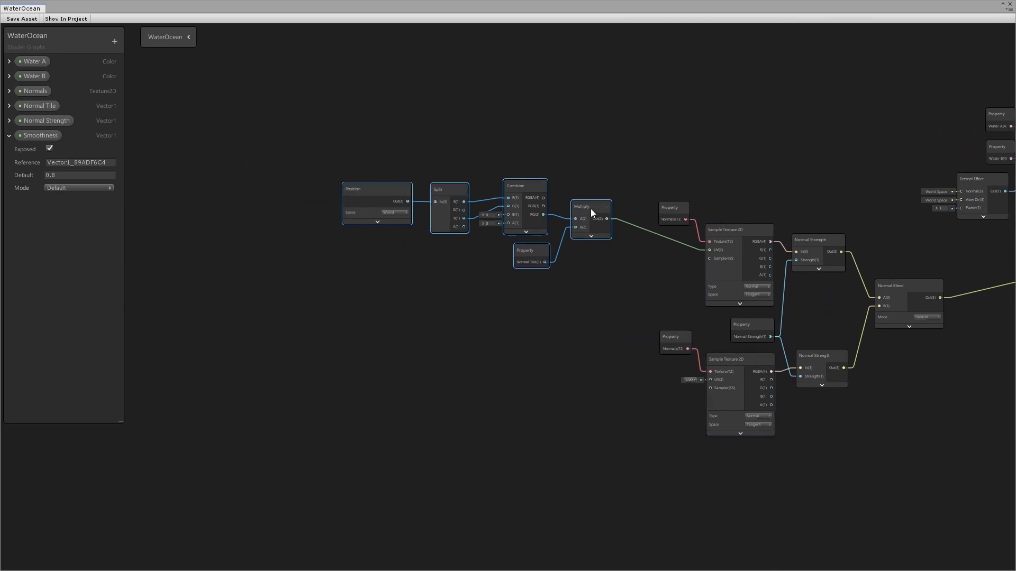
drag(594, 207, 316, 241)
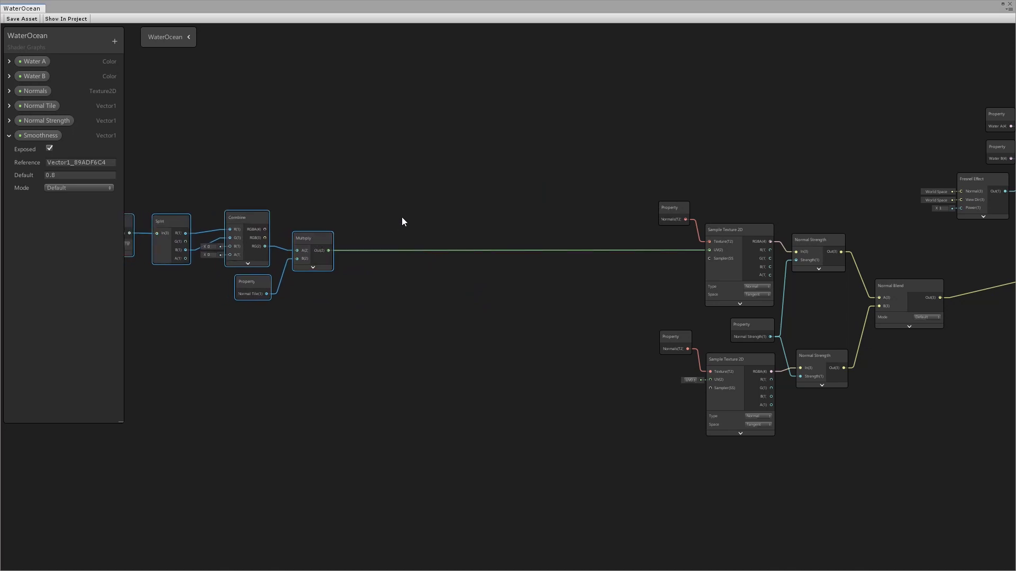
Step: Move the Multiply and Normal Tile nodes back beside the upper Sample Texture 2D node
middle_drag(390, 242, 437, 231)
drag(456, 208, 370, 263)
drag(310, 274, 694, 224)
Step: Add a Tiling And Offset node in the gap between the Combine and Multiply nodes
click(551, 291)
key(space)
text(tili)
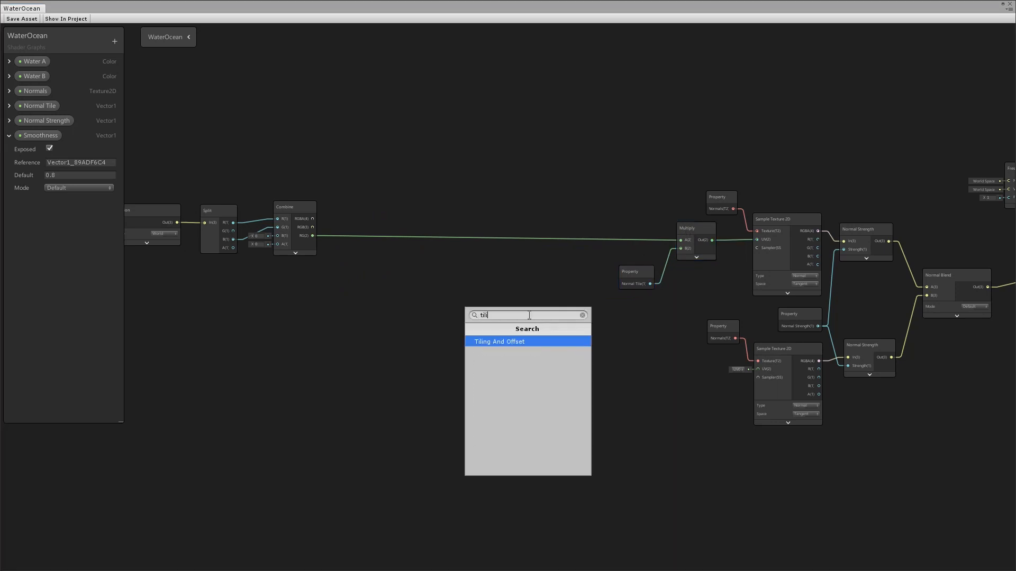
click(506, 341)
drag(537, 342, 546, 275)
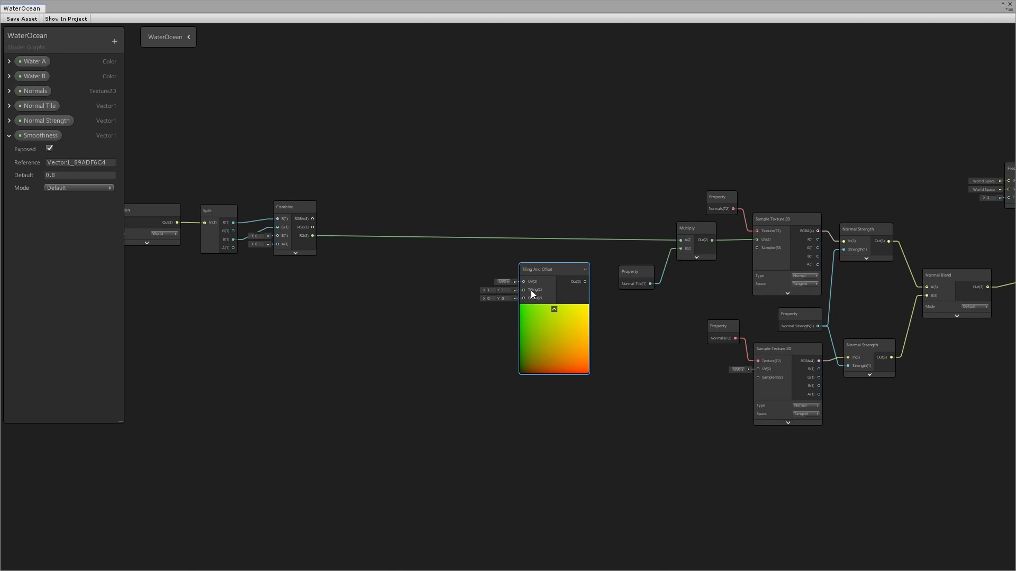
scroll(564, 293, up, 3)
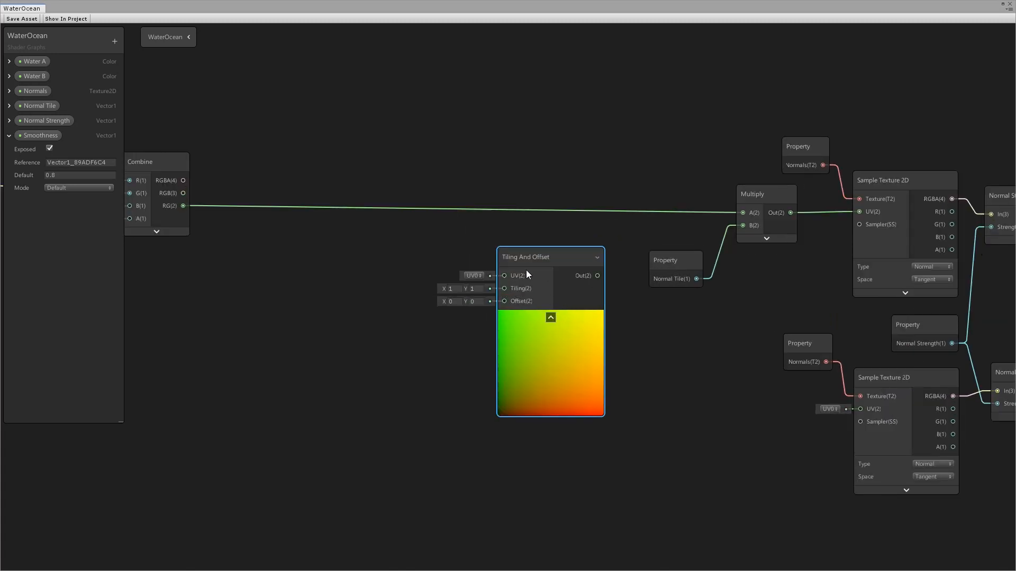
drag(529, 259, 548, 263)
Step: Shift the Position, Split and Combine nodes slightly farther from the Multiply node
middle_drag(320, 220, 412, 236)
middle_drag(405, 169, 611, 205)
drag(588, 172, 257, 294)
drag(451, 212, 441, 210)
middle_drag(720, 251, 366, 255)
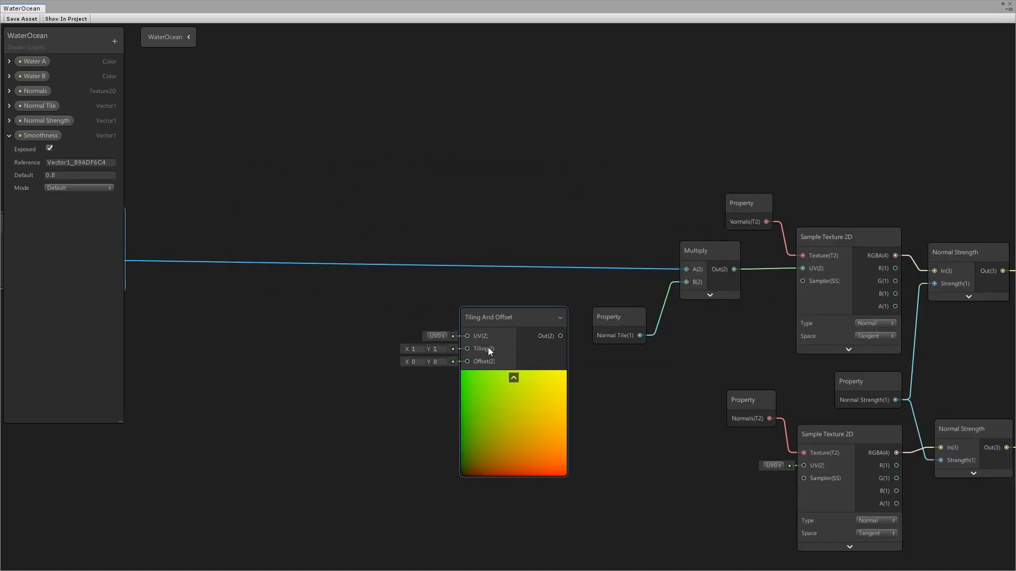
Step: Collapse the Tiling And Offset node's preview and move the node above the Multiply node
click(510, 317)
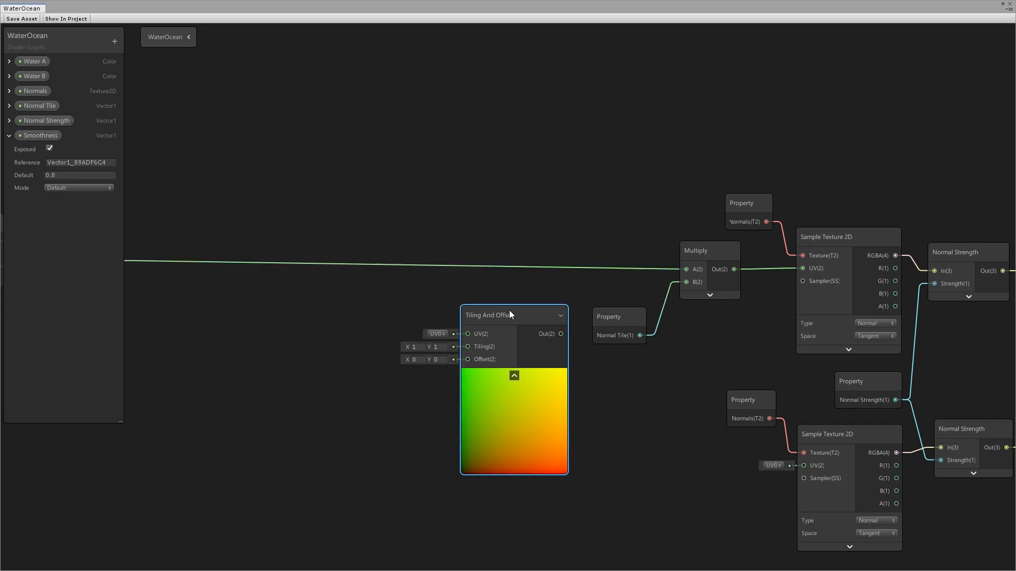
click(513, 377)
mouse_move(501, 309)
mouse_down()
mouse_move(515, 280)
mouse_move(496, 300)
mouse_move(504, 295)
mouse_up()
click(516, 350)
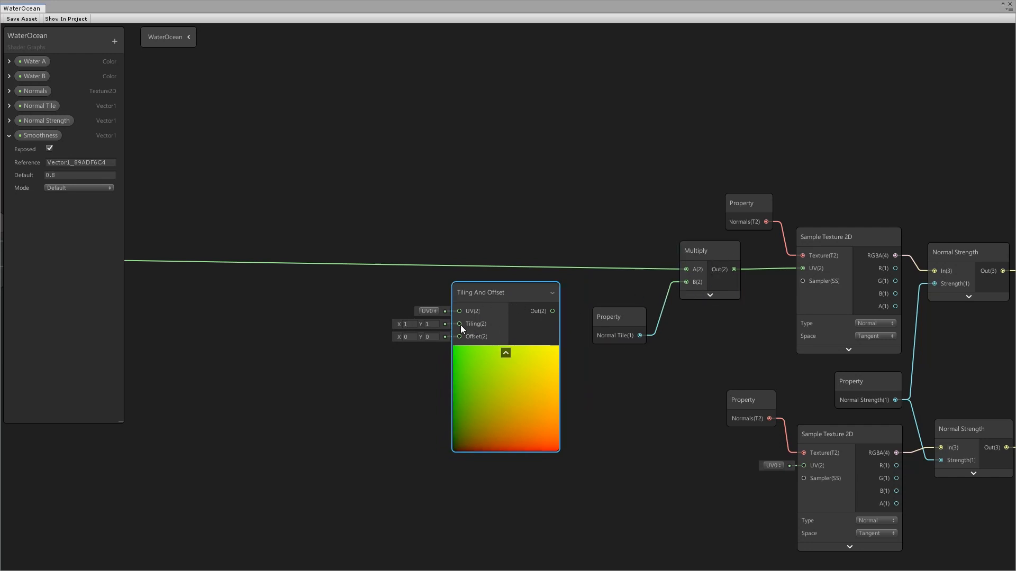
click(506, 353)
drag(474, 291, 608, 159)
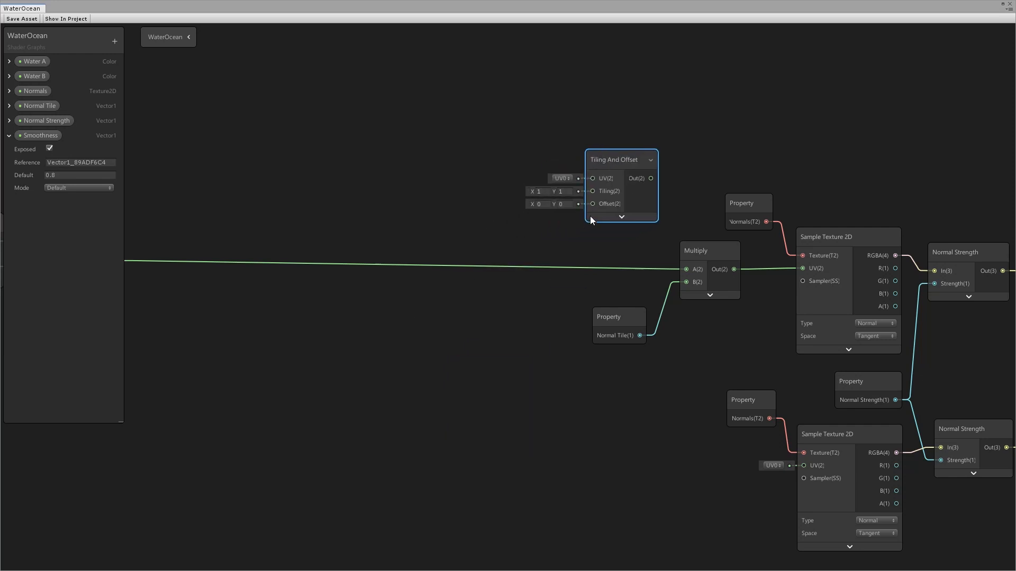
middle_drag(449, 233, 453, 254)
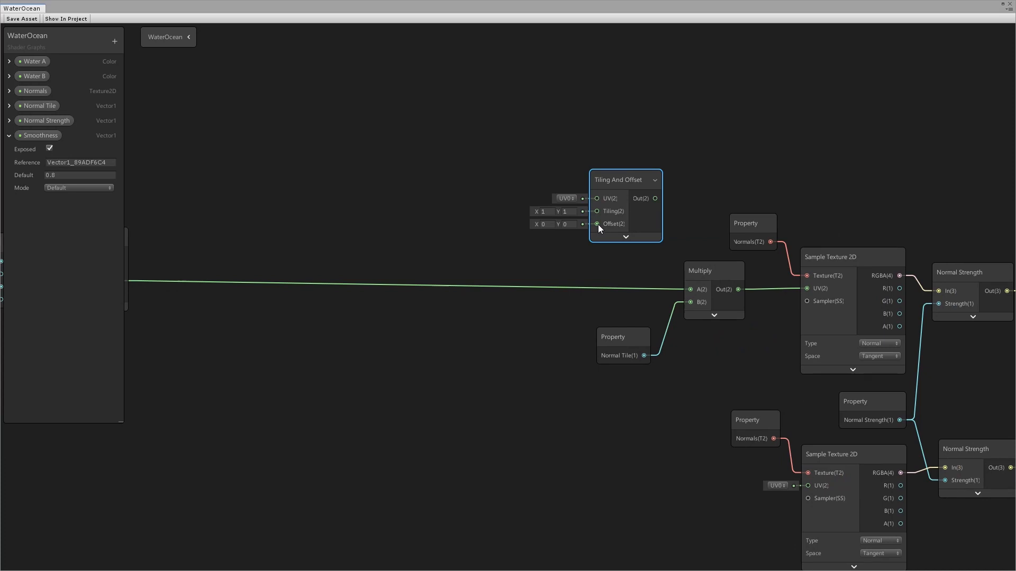
drag(627, 182, 605, 173)
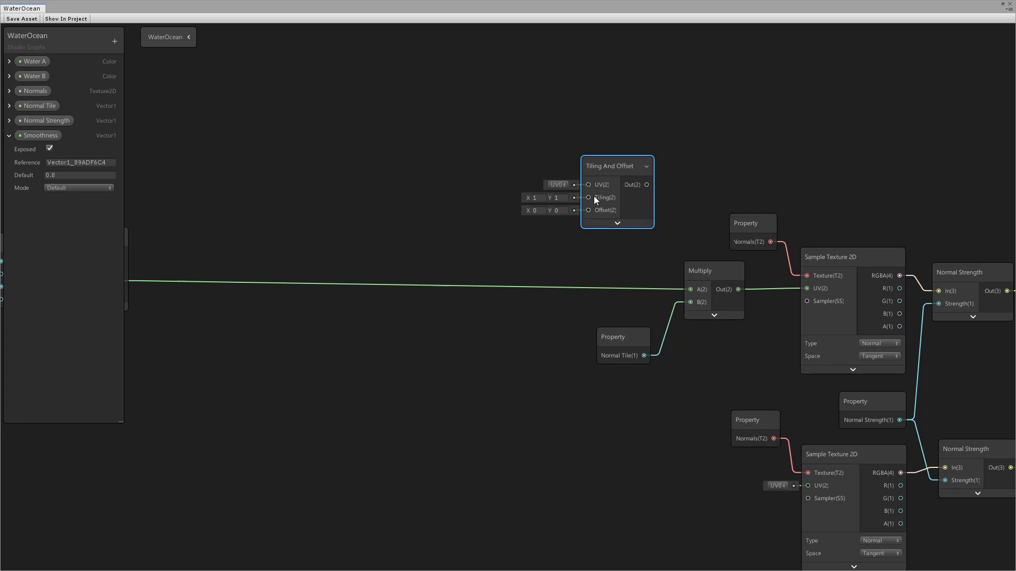
scroll(592, 217, down, 2)
middle_drag(593, 217, 658, 221)
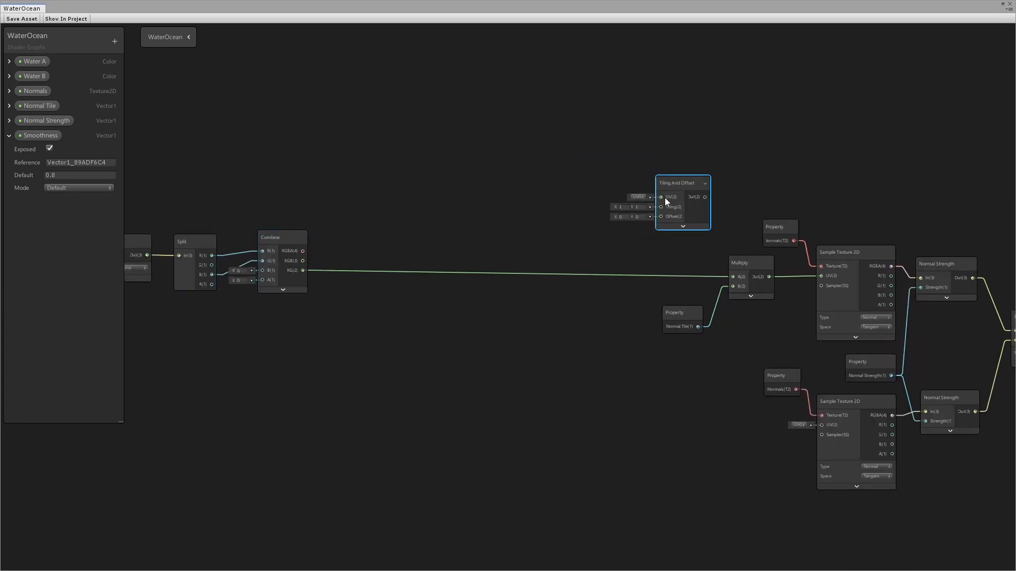
drag(673, 185, 662, 187)
Step: Route Combine's RG output through the Tiling And Offset node's UV input and into Multiply's A input, then adjust the node's position
scroll(620, 234, up, 4)
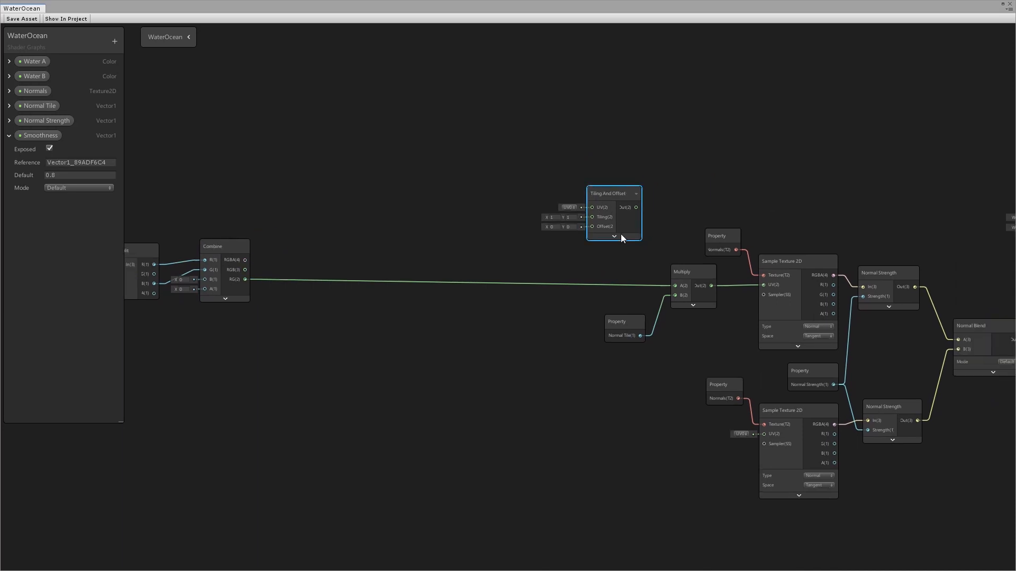
drag(201, 291, 649, 169)
middle_drag(696, 204, 561, 198)
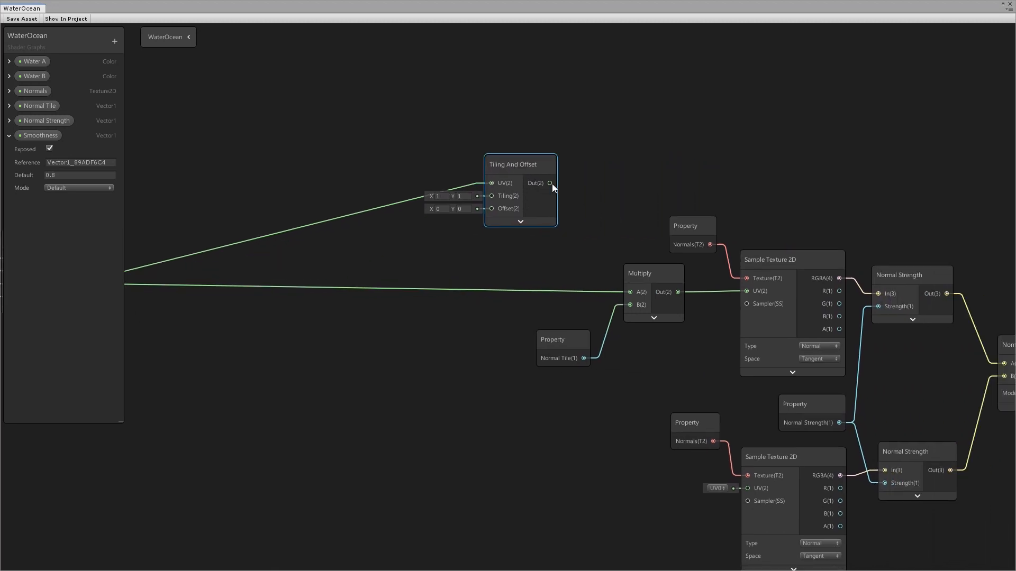
drag(550, 183, 632, 290)
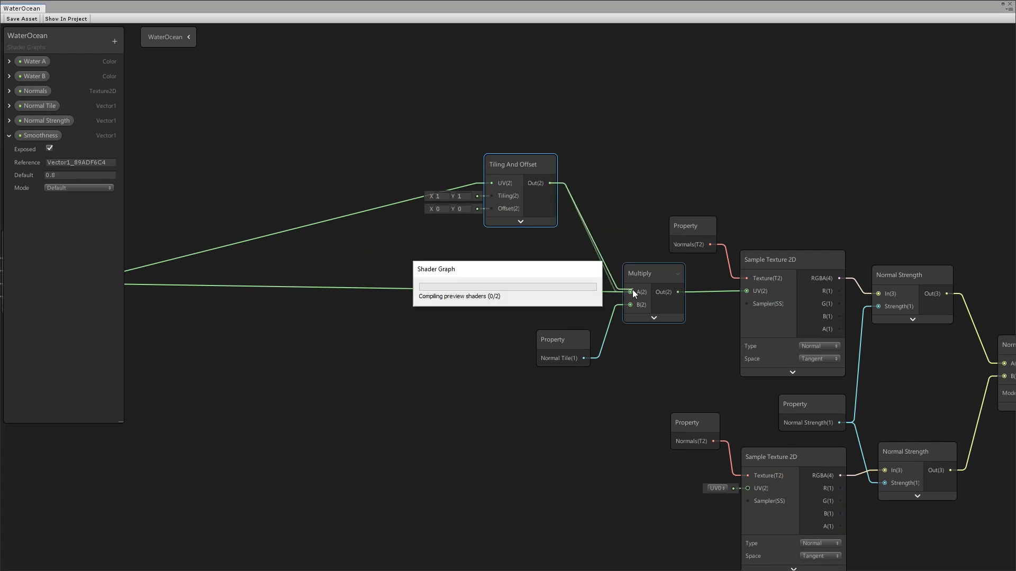
drag(519, 166, 507, 159)
click(690, 216)
drag(690, 216, 689, 198)
drag(570, 166, 586, 158)
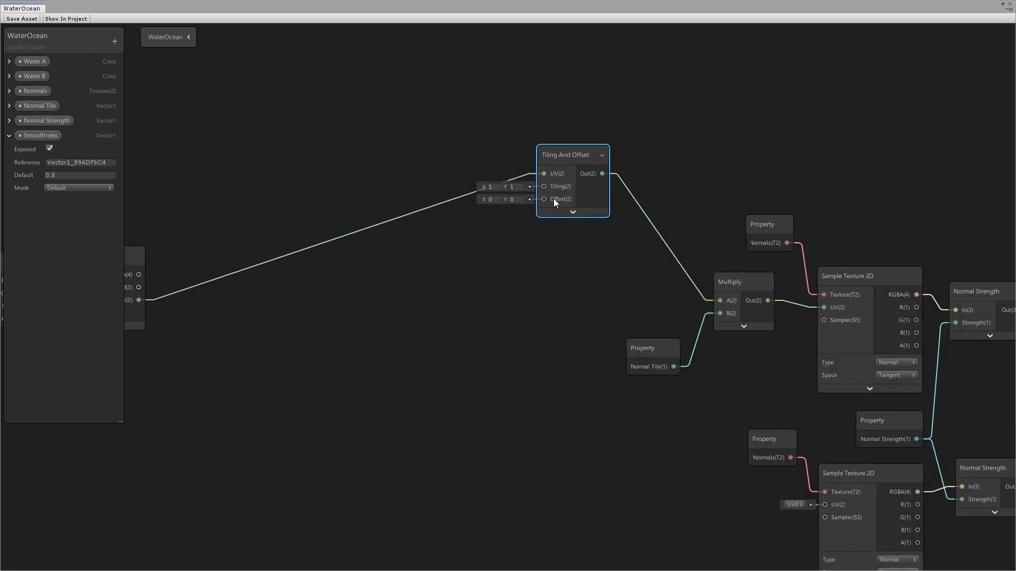
Step: Add a Time node and place it beside the Combine node
middle_drag(534, 253, 619, 242)
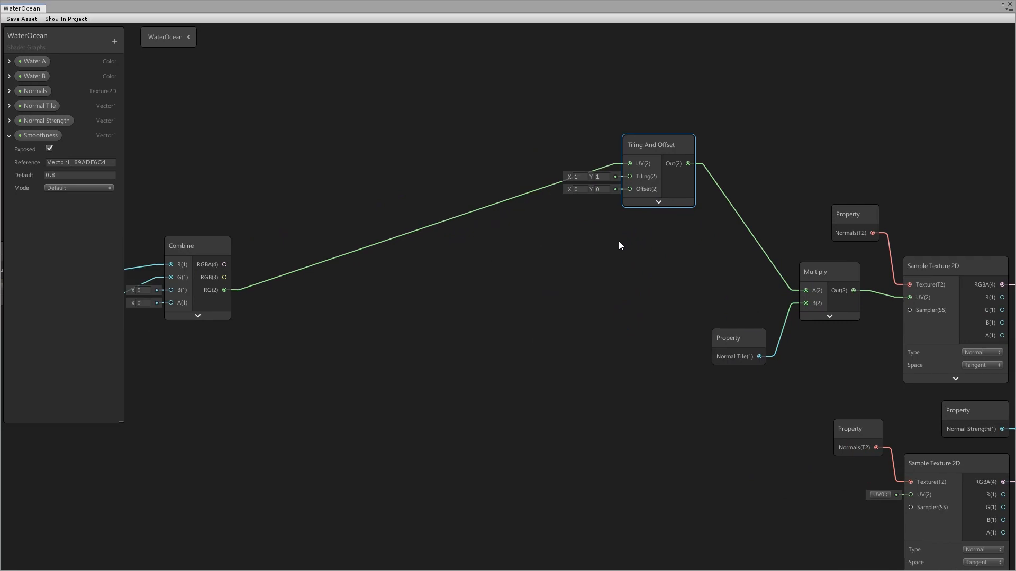
scroll(398, 275, down, 3)
middle_drag(398, 274, 429, 272)
key(space)
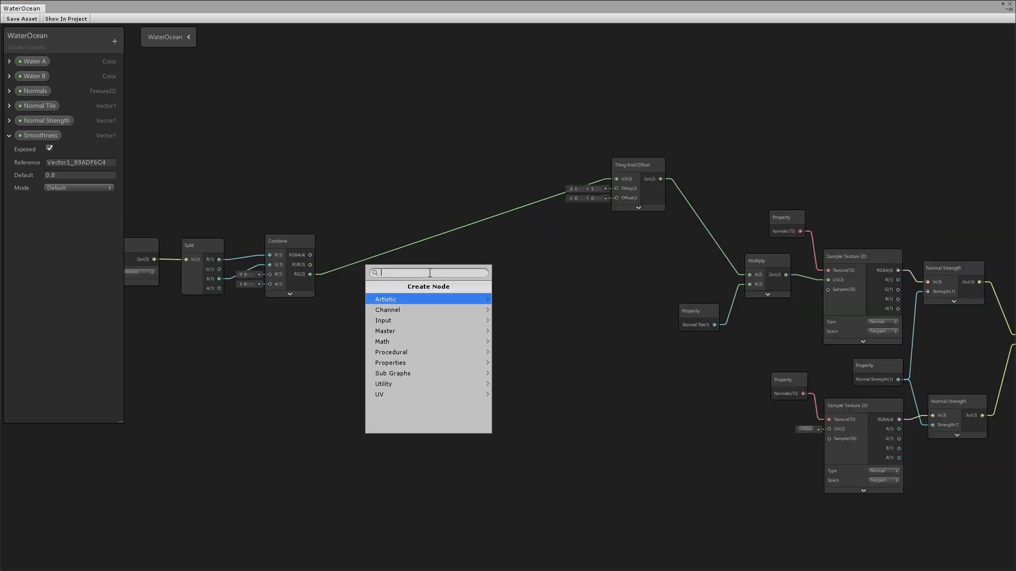
text(time)
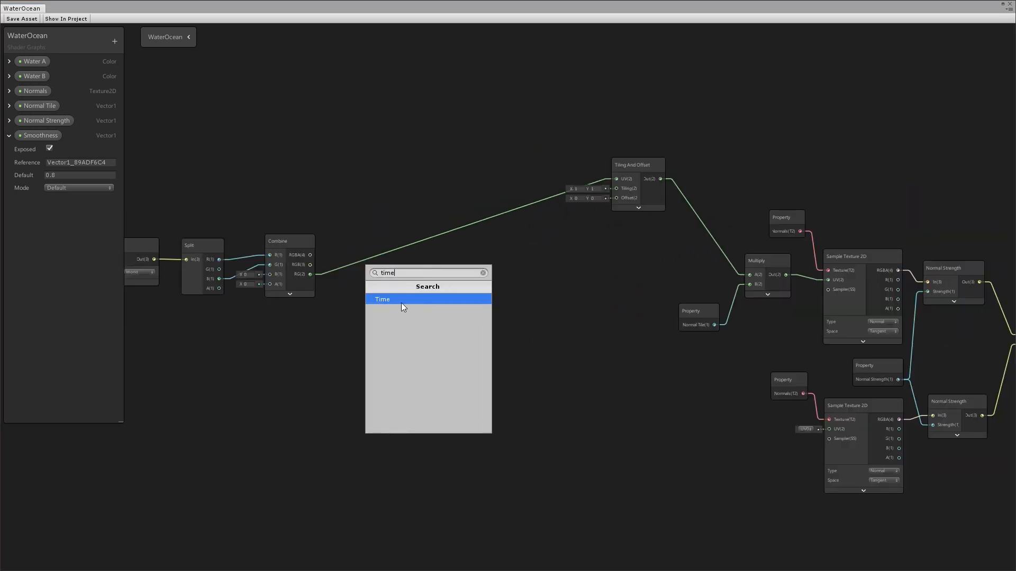
click(401, 303)
drag(447, 290, 389, 279)
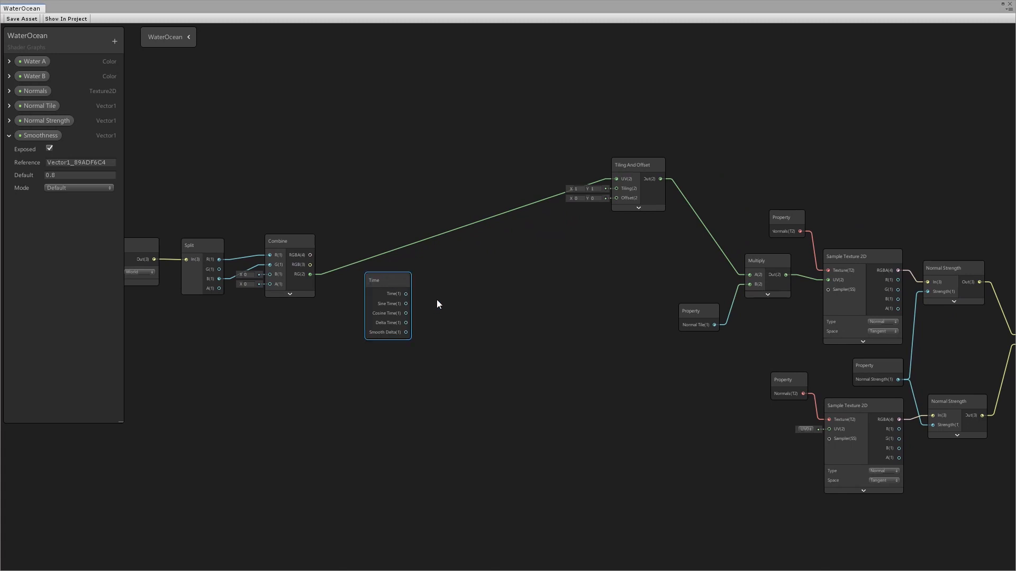
Step: Add a Multiply node next to the Time node and connect the Time output to its A input
middle_drag(436, 299, 432, 282)
scroll(432, 282, up, 1)
click(441, 282)
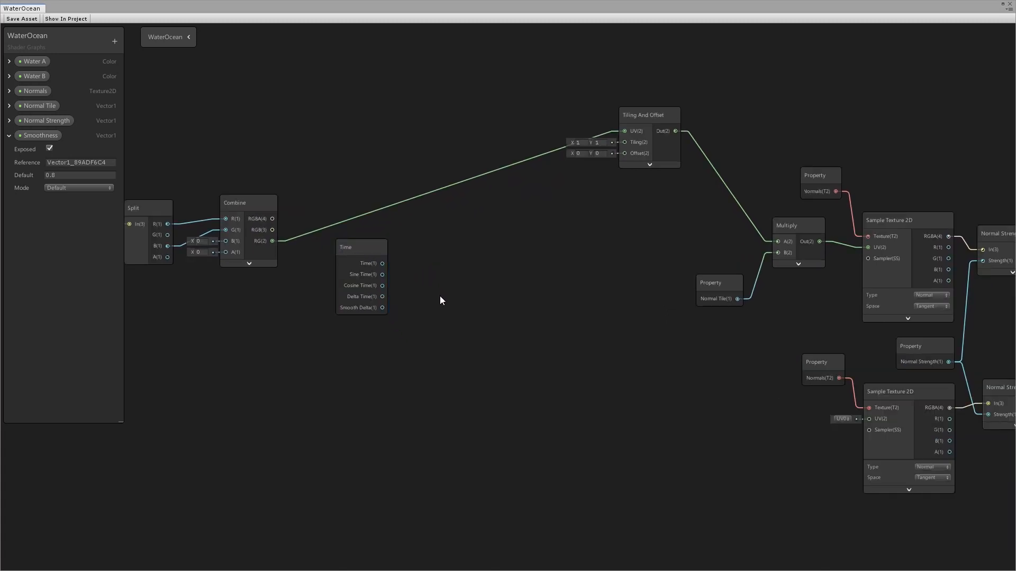
key(space)
text(mul)
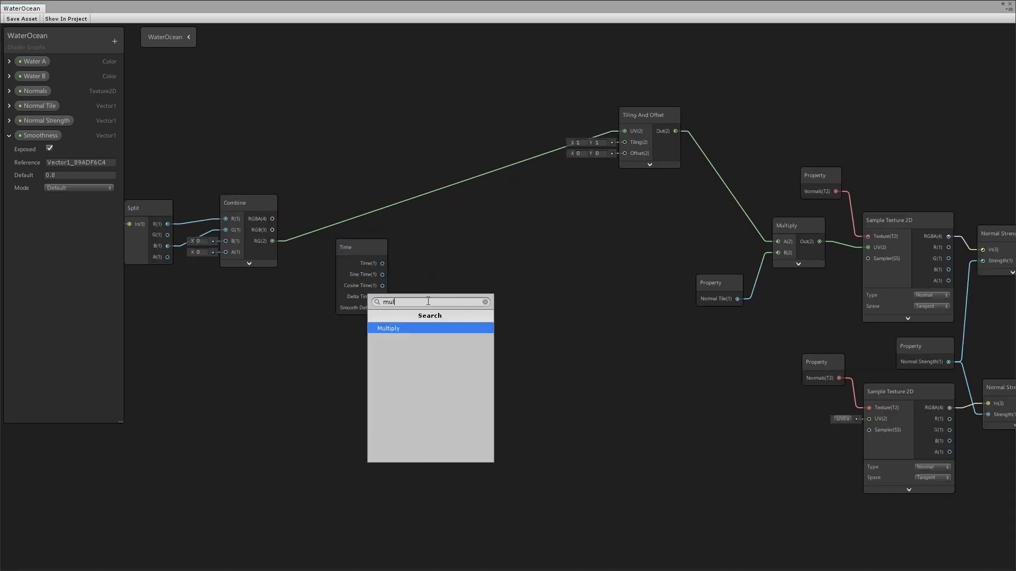
click(453, 323)
drag(382, 264, 446, 304)
Step: Add a Vector 2 node below the Time node, set its X to -1, and connect it to Multiply's B input
key(space)
text(vector)
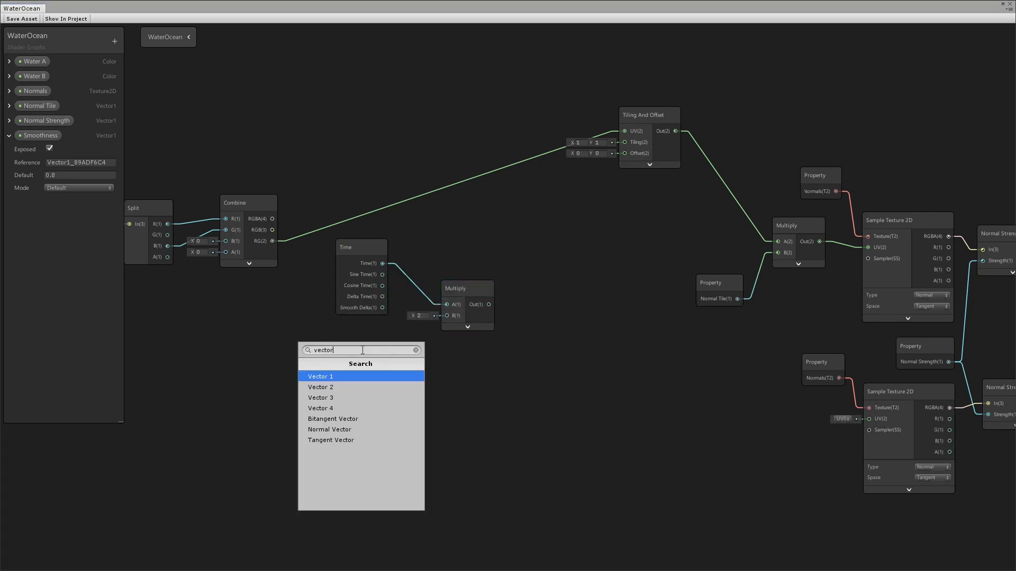
click(371, 387)
drag(389, 370, 356, 336)
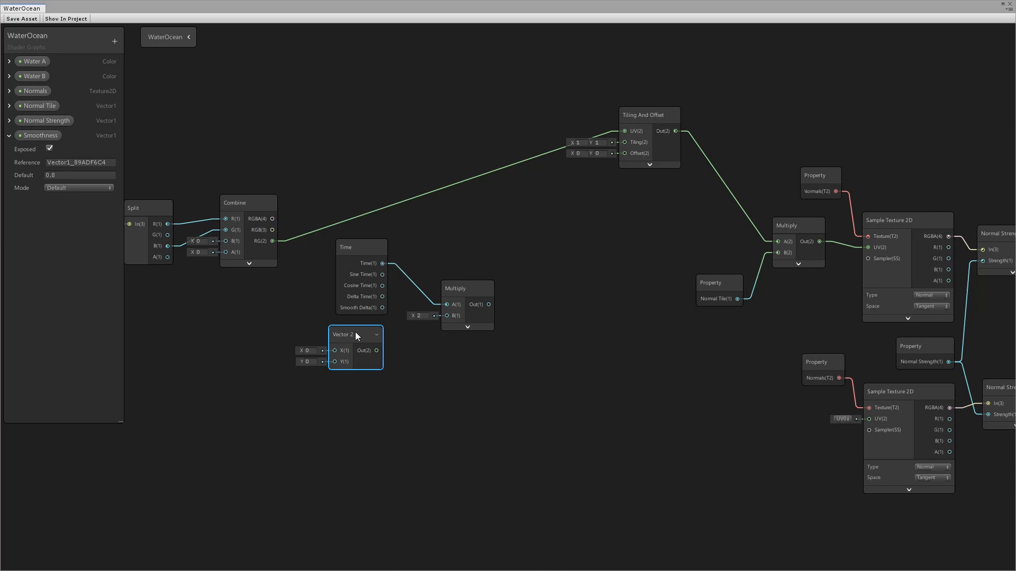
click(312, 352)
drag(379, 354, 426, 288)
Step: Add a Divide node, collapse its preview, and place it beside the time-driven Multiply node
middle_drag(517, 292, 445, 294)
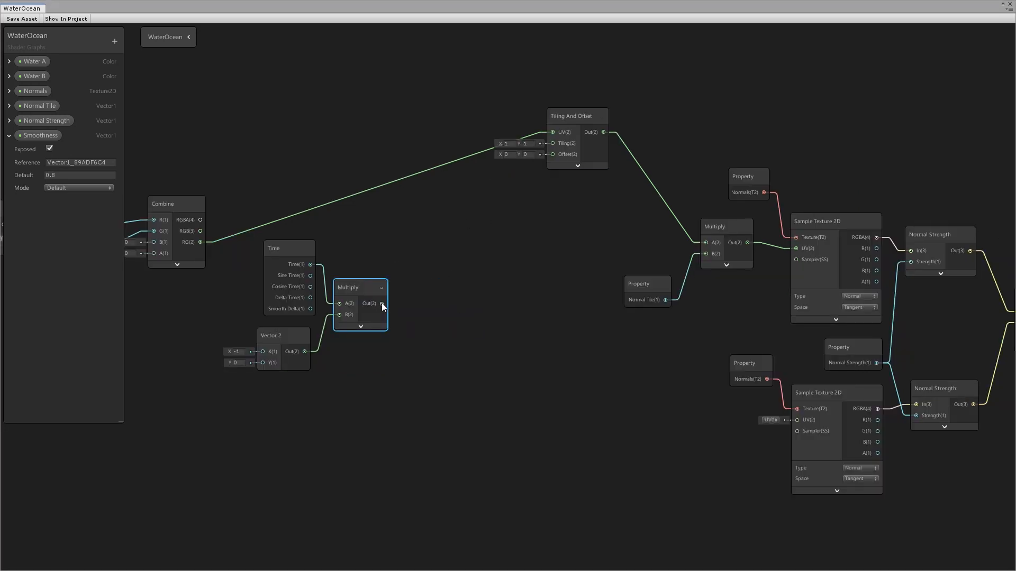
drag(382, 304, 470, 333)
text(divide)
click(446, 360)
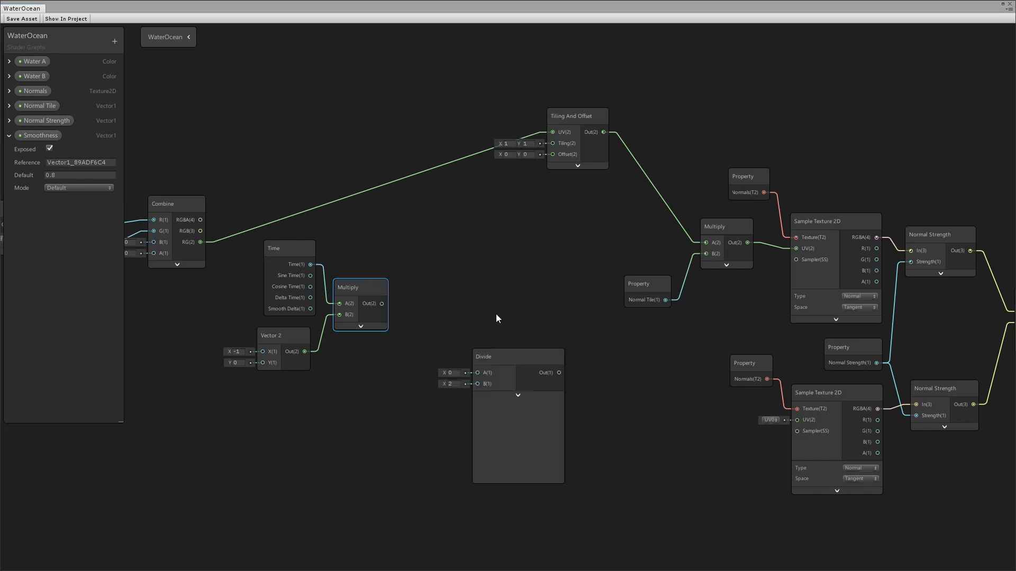
click(518, 398)
drag(479, 354, 458, 302)
Step: Feed Divide's A input from the time Multiply and its B input from a new Vector 1 node set to 20
key(space)
text(vec)
click(353, 396)
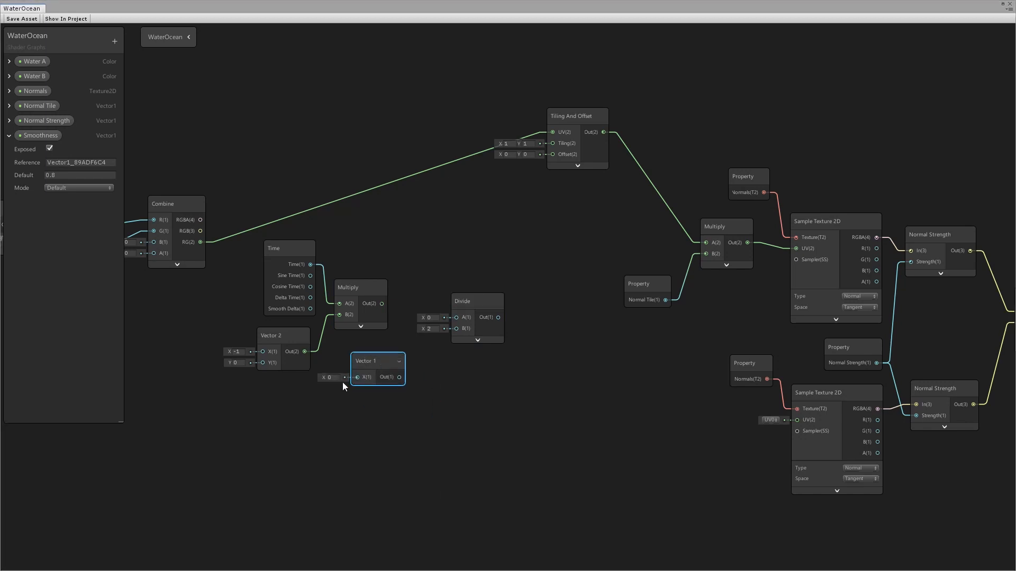
drag(399, 377, 456, 328)
drag(381, 303, 436, 290)
drag(380, 356, 372, 352)
Step: Add another Multiply node with its preview collapsed and connect Divide's output to its A input
click(445, 363)
key(space)
text(mult)
click(506, 409)
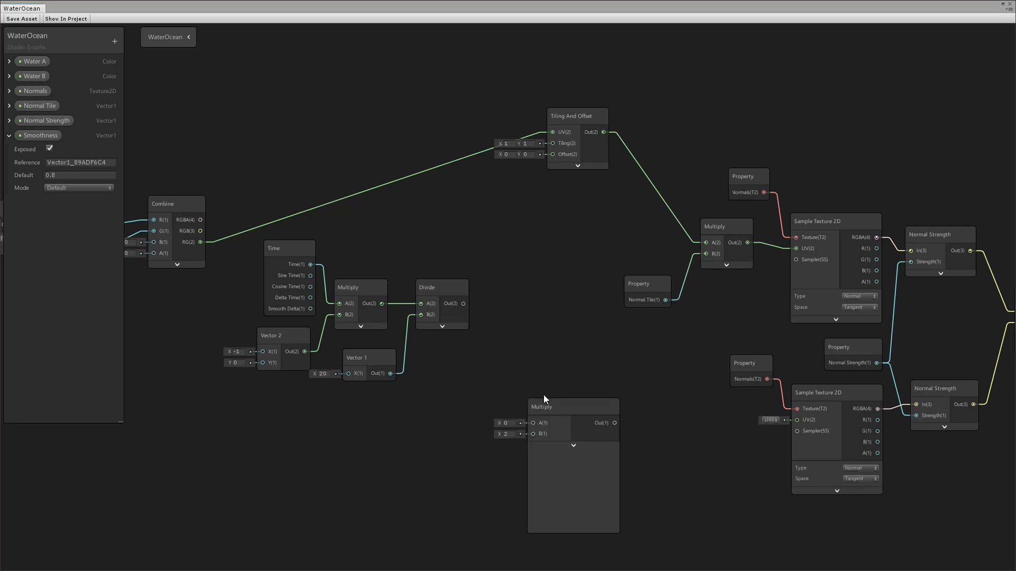
drag(550, 407, 512, 332)
click(536, 373)
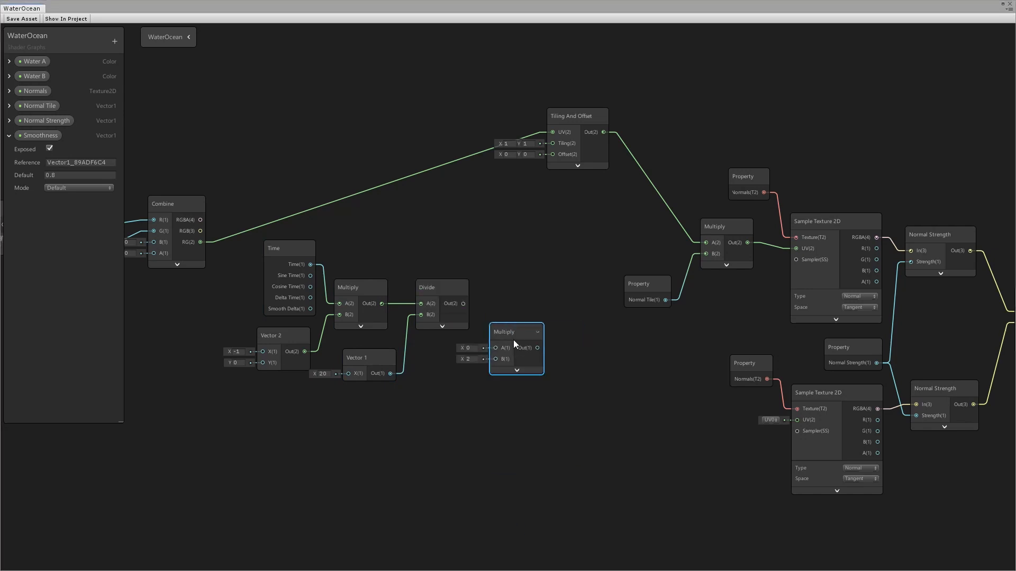
drag(463, 305, 500, 346)
Step: Tidy the positions of the Vector 1, Divide and new Multiply nodes, and collapse the Smoothness property's settings
mouse_move(361, 369)
mouse_down()
mouse_move(379, 357)
mouse_move(369, 354)
mouse_up()
drag(439, 291, 440, 290)
drag(377, 359, 377, 356)
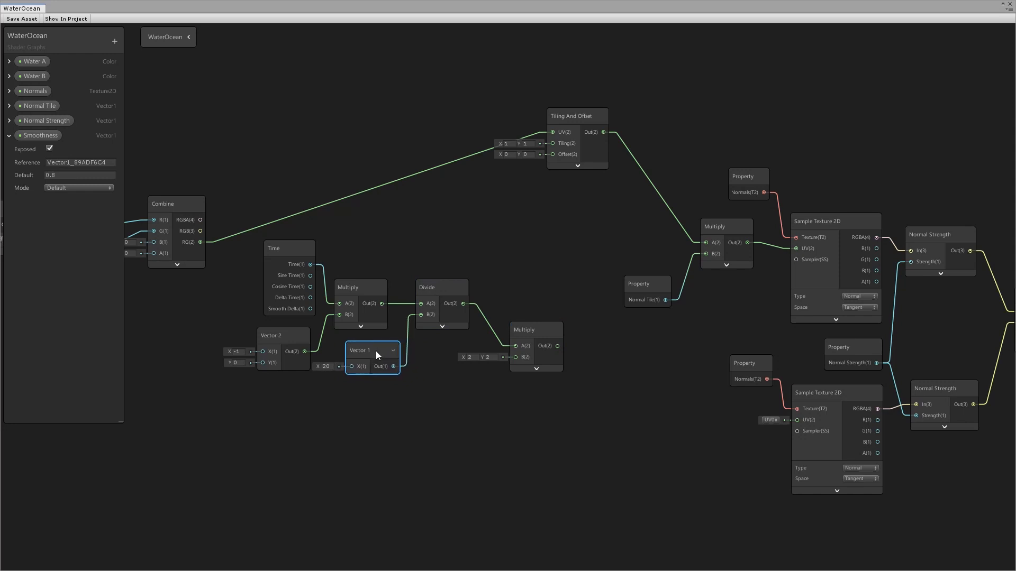
drag(532, 331, 528, 330)
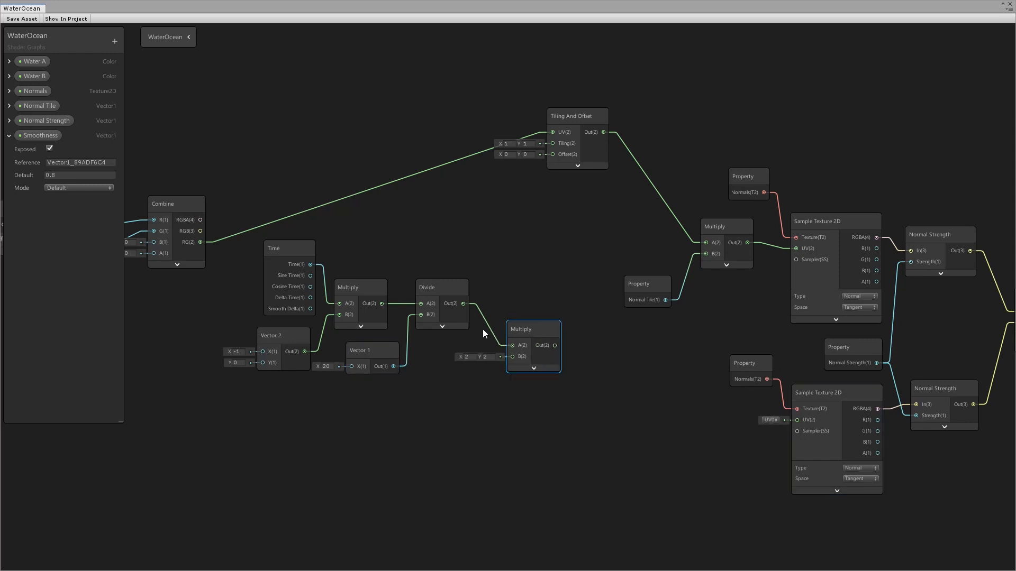
click(10, 138)
drag(527, 330, 524, 329)
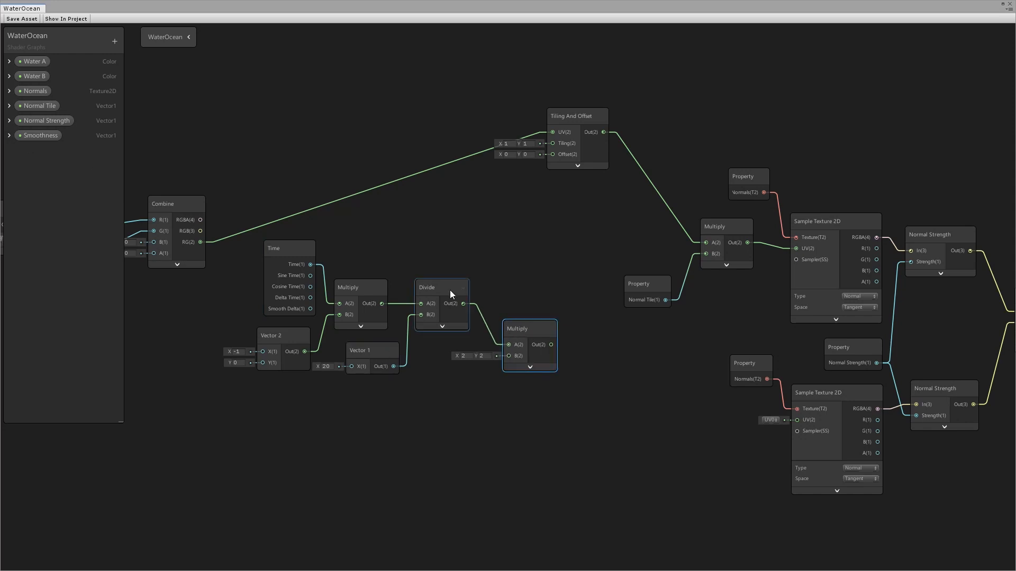
Step: Add a Vector 1 node below the Divide node and convert it to a property
click(464, 410)
key(space)
text(vector)
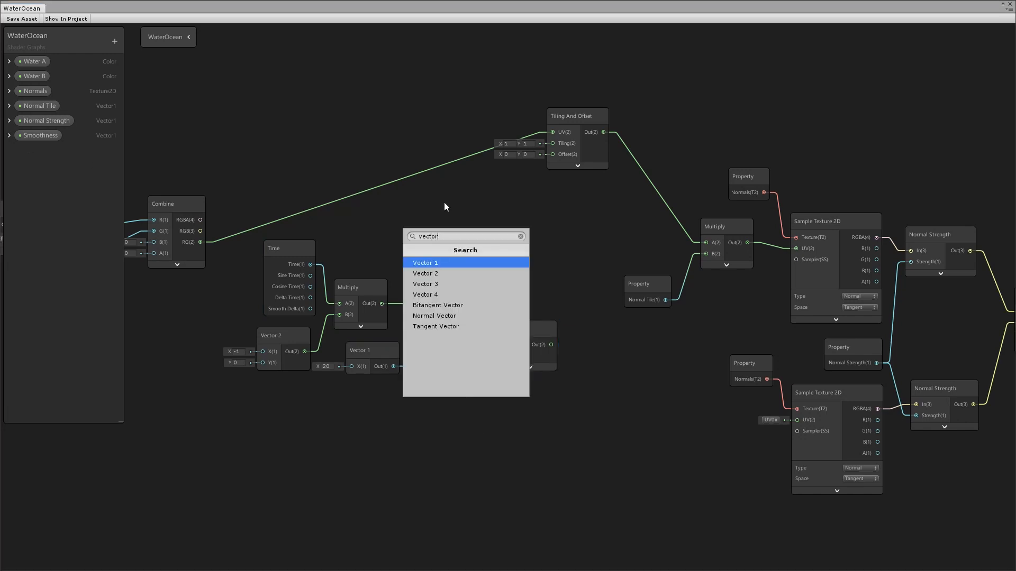
click(439, 262)
right_click(448, 398)
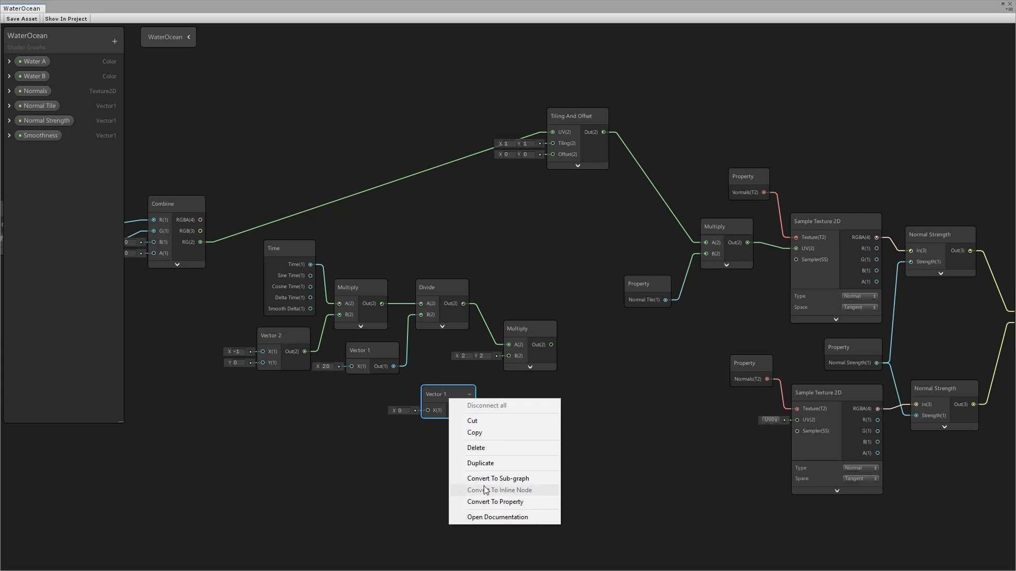
click(492, 501)
Step: Rename the new Vector1 property as Normal Speed
right_click(35, 151)
click(60, 157)
text(Normal)
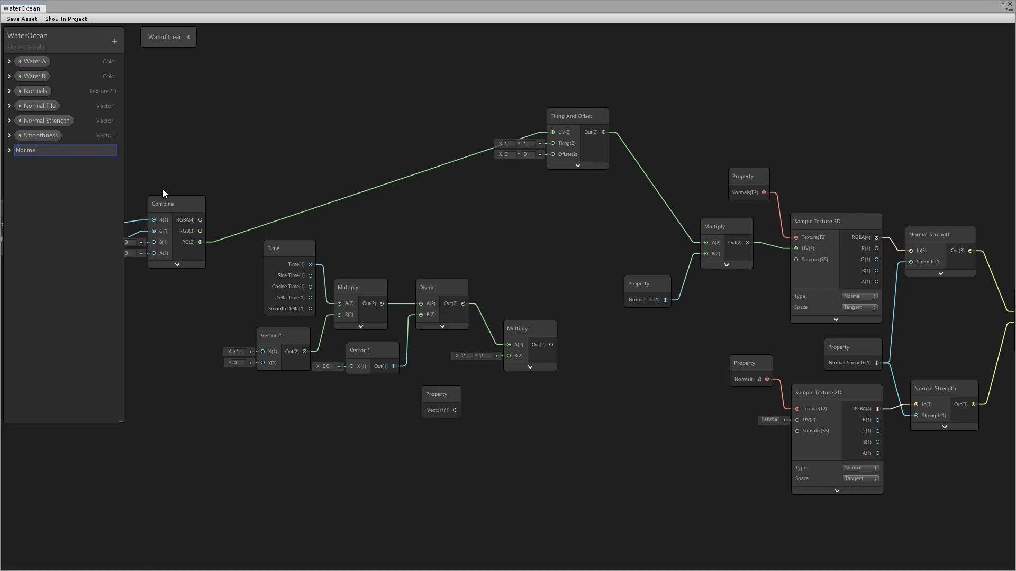
text( Speed)
key(Return)
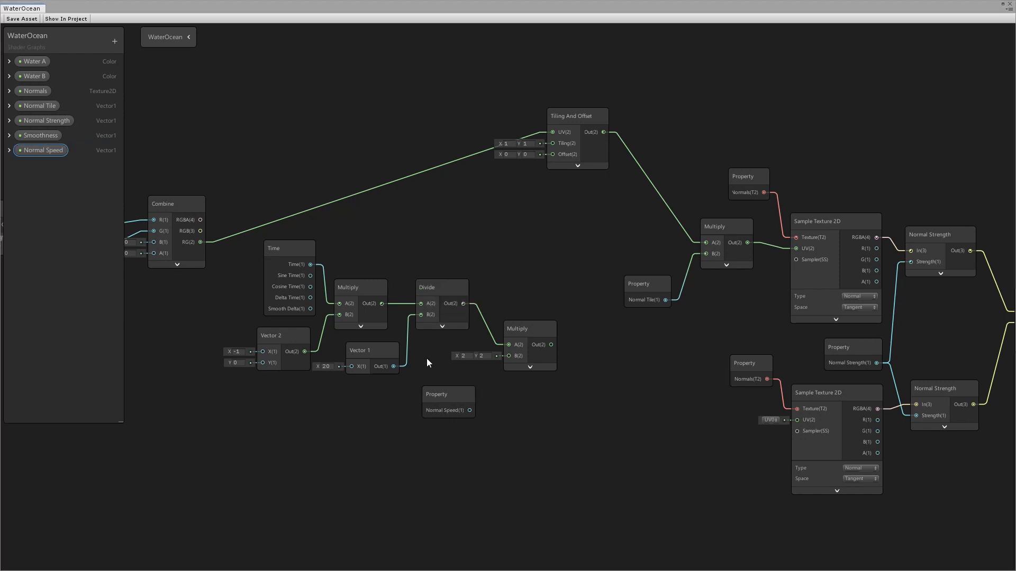
Step: Connect the Normal Speed property to the last Multiply's B input and move both nodes closer to the Divide node
drag(469, 410, 508, 356)
drag(457, 393, 453, 374)
drag(518, 331, 507, 319)
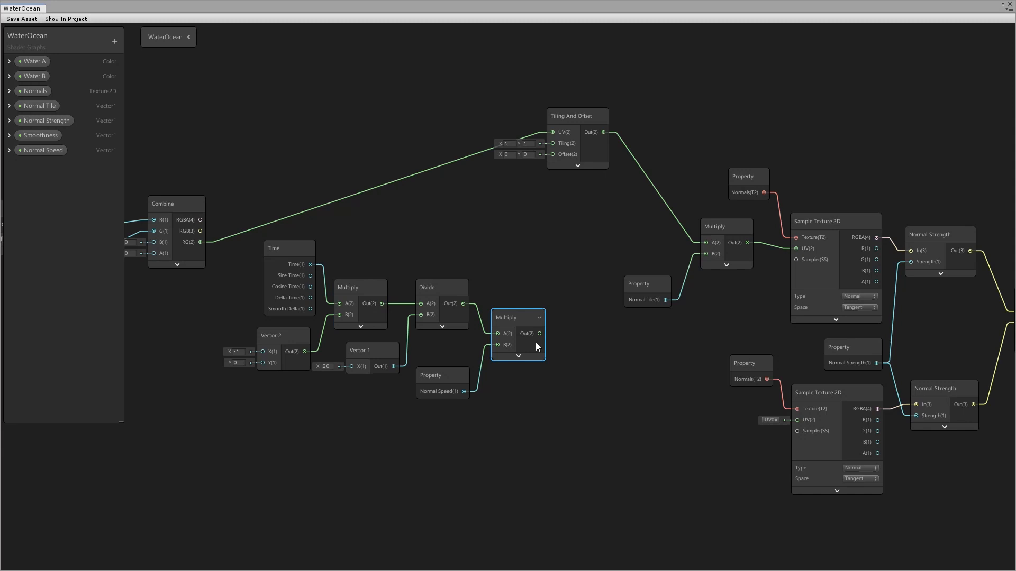
Step: Fine-tune the layout of the time offset chain, from the Time and Vector 2 nodes through Normal Speed and the last Multiply
drag(300, 254, 296, 251)
drag(352, 288, 349, 287)
drag(282, 247, 279, 247)
drag(281, 341, 281, 340)
drag(284, 250, 283, 249)
click(258, 356)
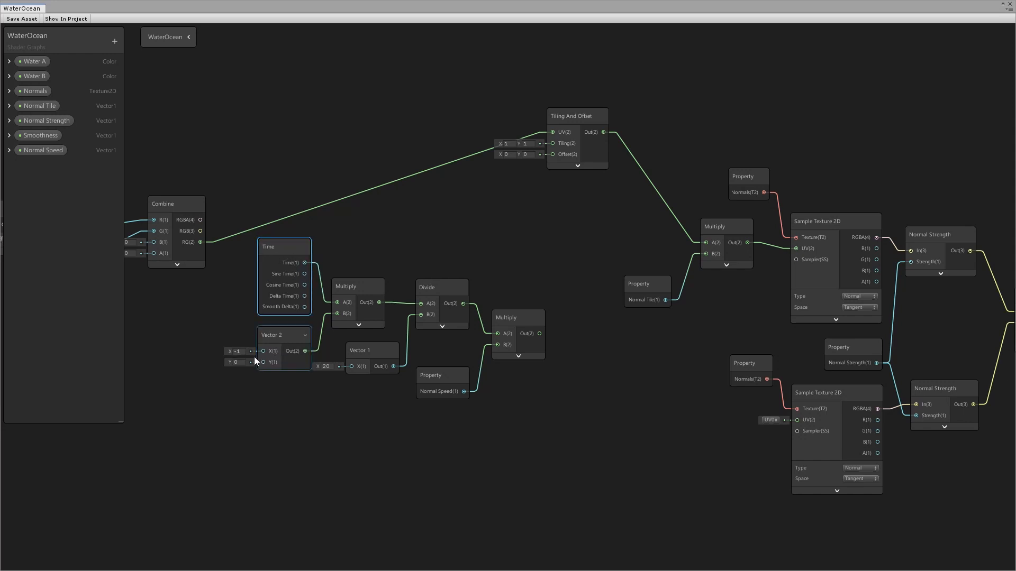
click(234, 351)
drag(286, 251, 289, 252)
drag(369, 350, 373, 346)
drag(453, 388, 458, 373)
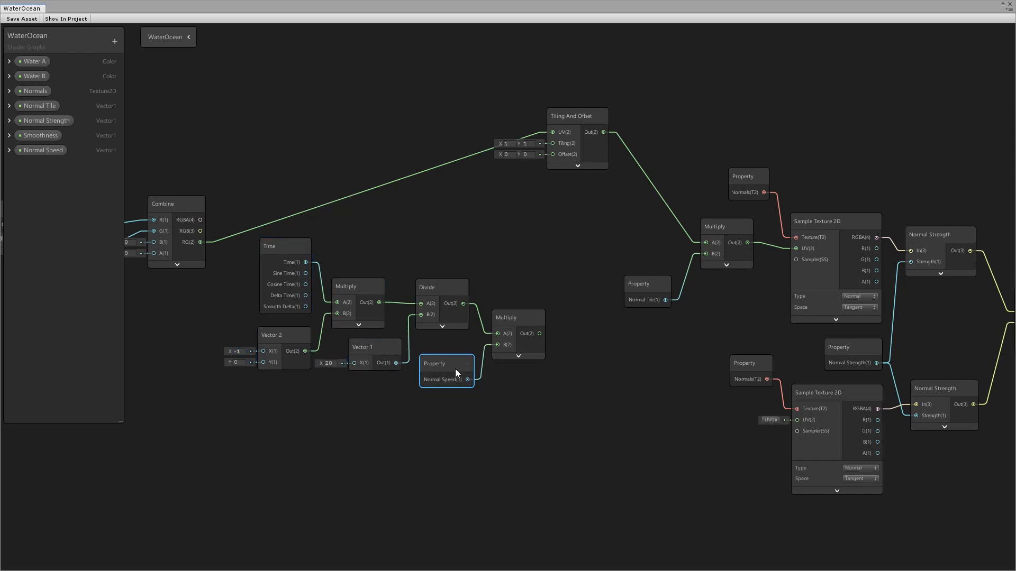
drag(509, 329, 506, 323)
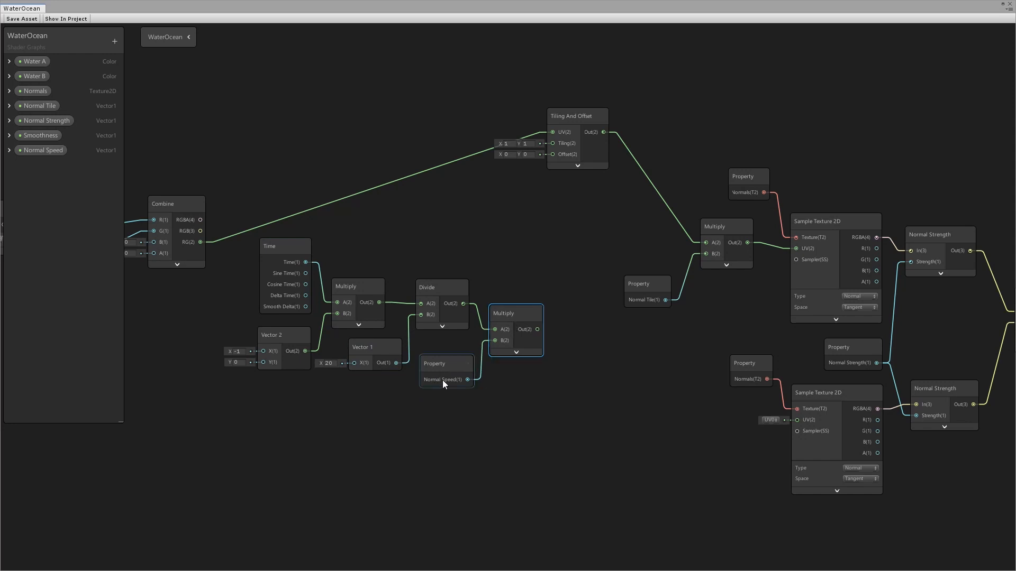
drag(443, 363, 445, 362)
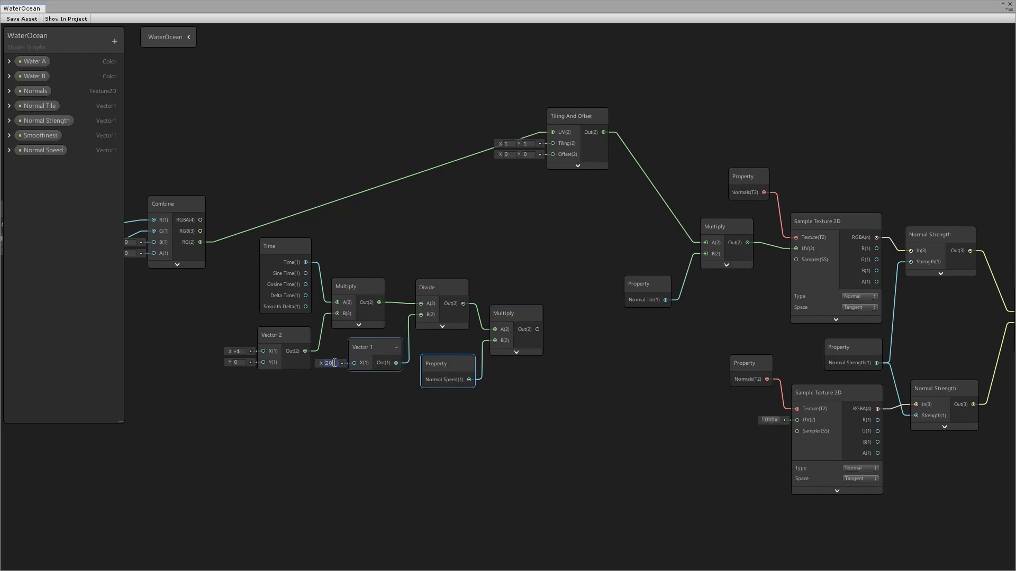
click(446, 293)
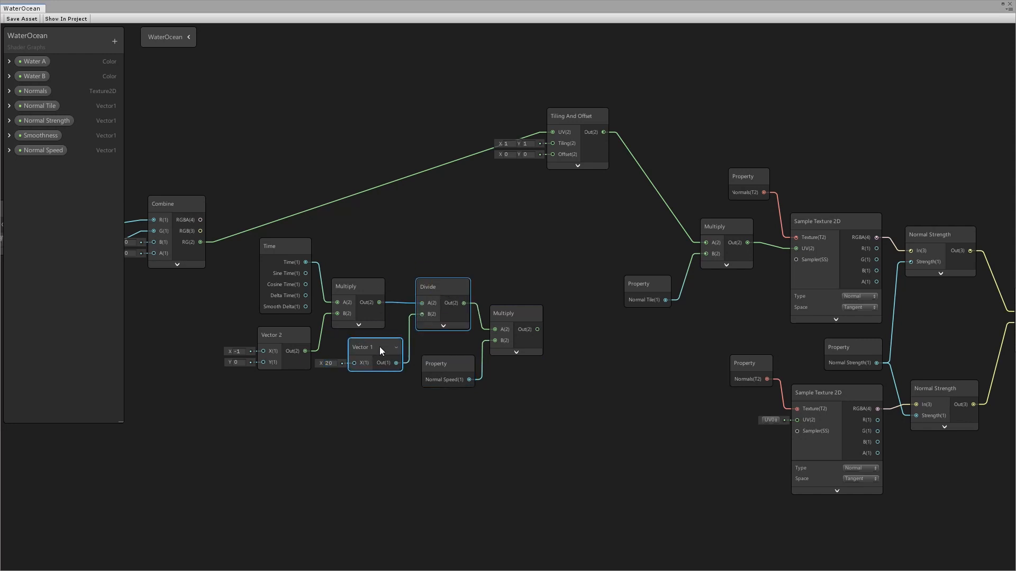
Step: Connect the last Multiply's output to Tiling And Offset's Offset input
drag(512, 312, 550, 155)
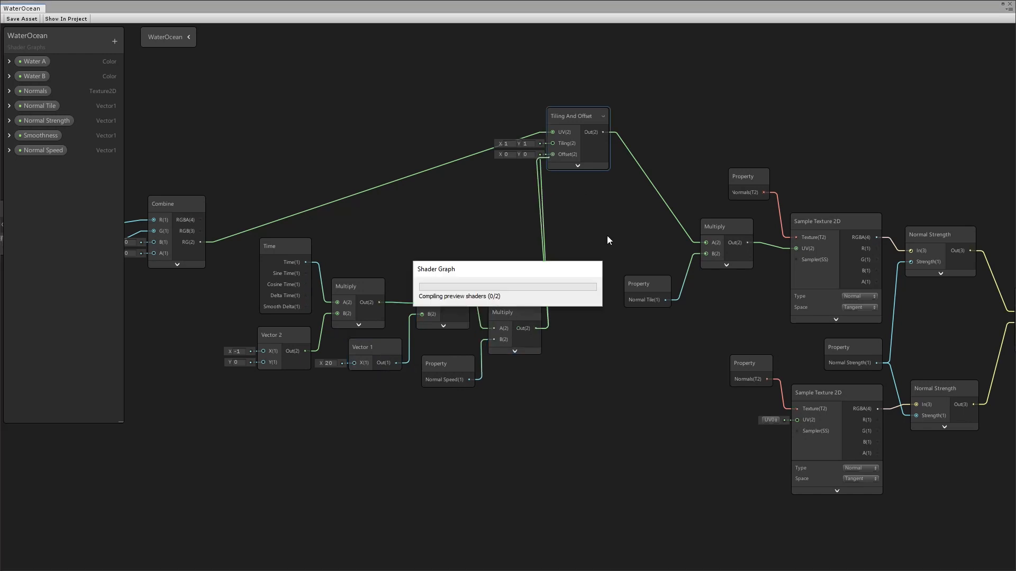
middle_drag(515, 193, 459, 209)
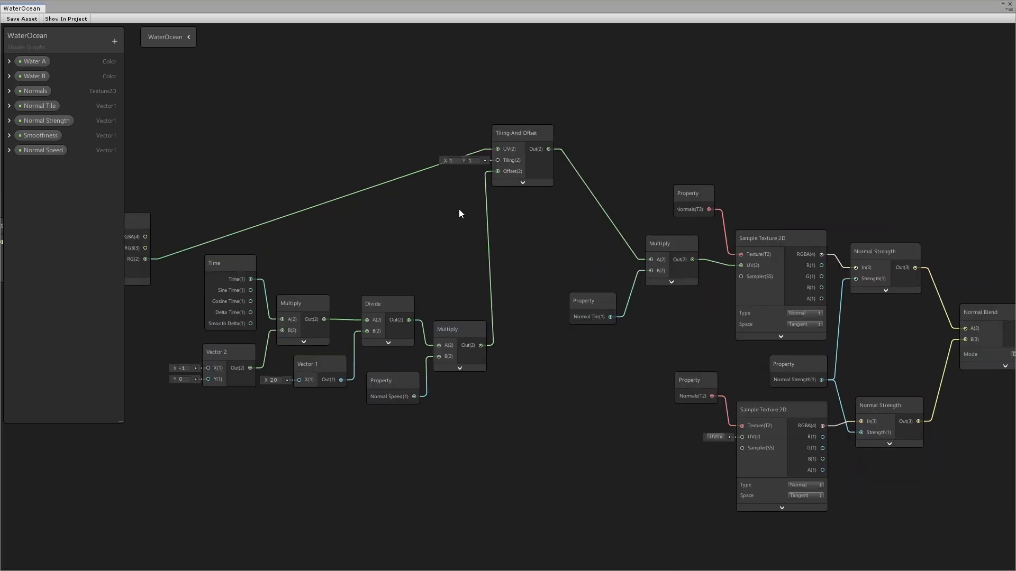
Step: Set the Normal Speed property's default to 0.1 and save the shader asset
click(378, 382)
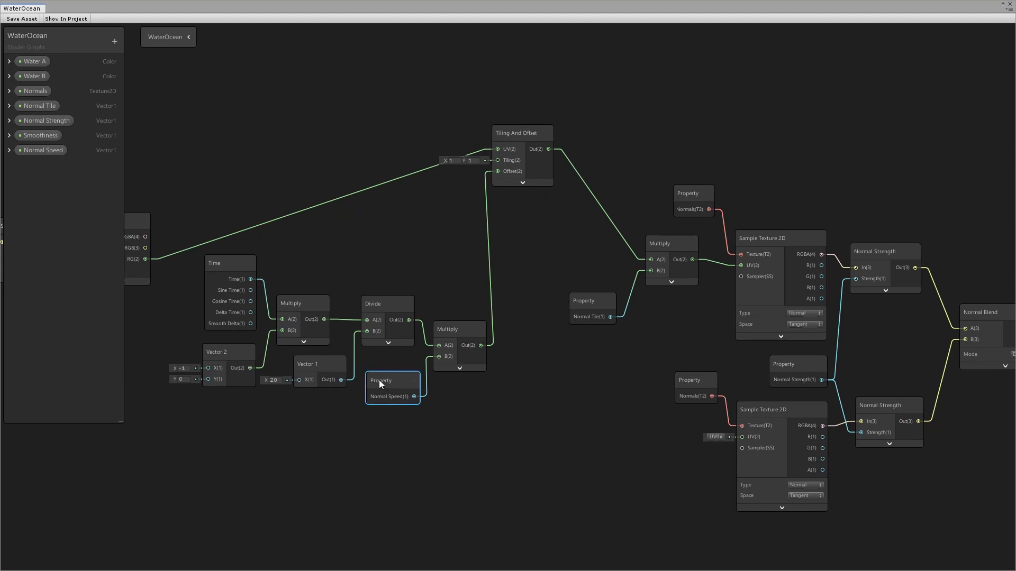
click(9, 150)
click(9, 151)
click(28, 19)
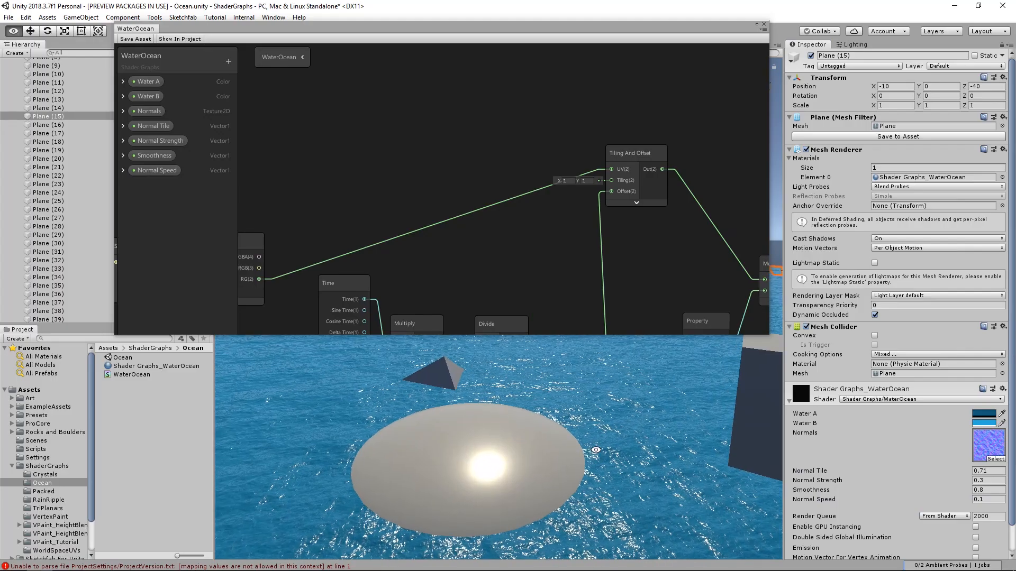
Step: Set the water material's Normal Speed to 1 and view the moving water surface from above
alt+drag(741, 465, 908, 481)
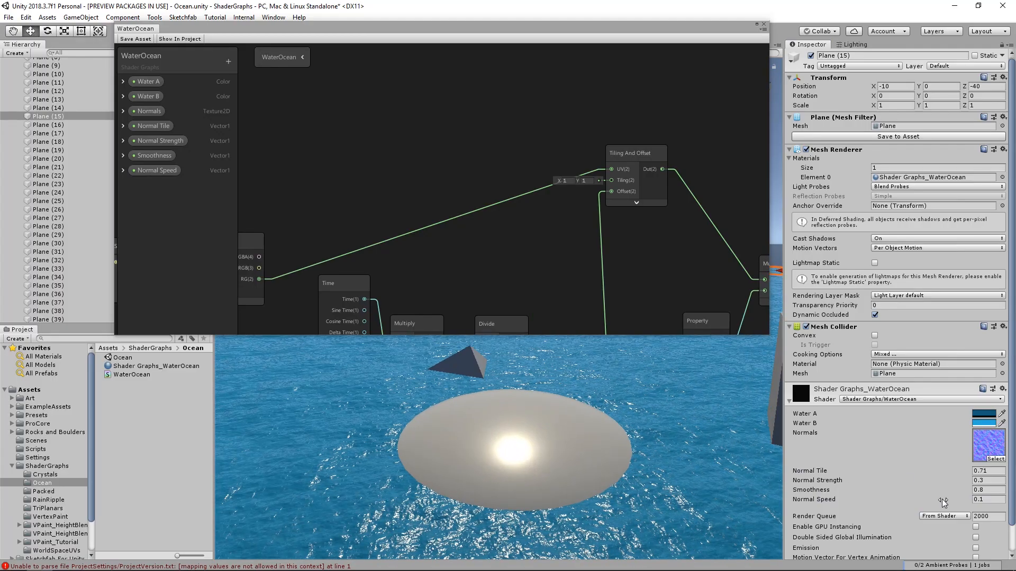
drag(968, 500, 940, 504)
text(1)
key(Tab)
alt+drag(680, 508, 606, 436)
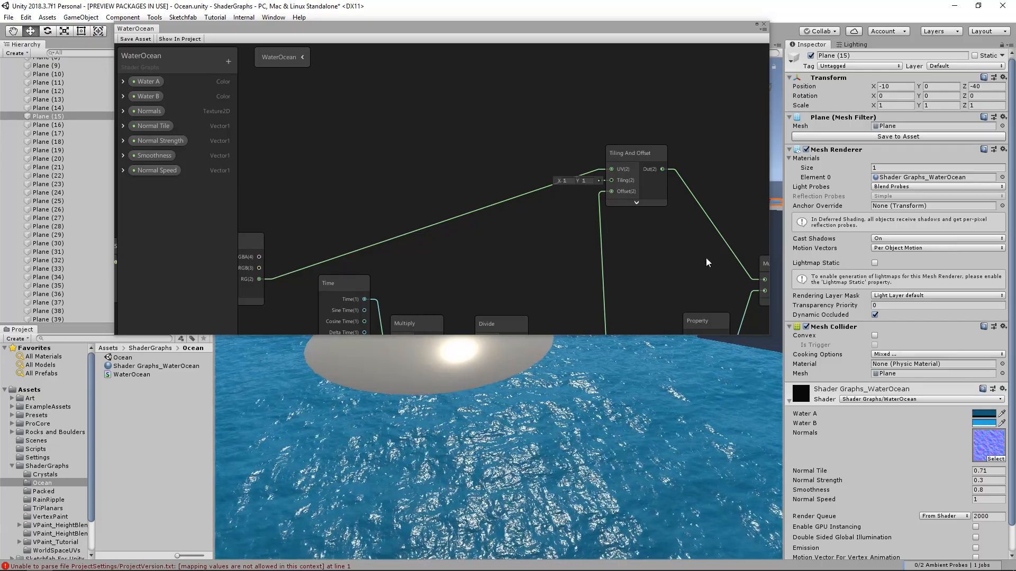
Step: Examine the second normal map branch and how it relates to the tiled and offset first branch
middle_drag(741, 263, 576, 187)
scroll(579, 190, down, 3)
middle_drag(664, 270, 481, 205)
middle_drag(555, 216, 520, 232)
drag(361, 307, 430, 229)
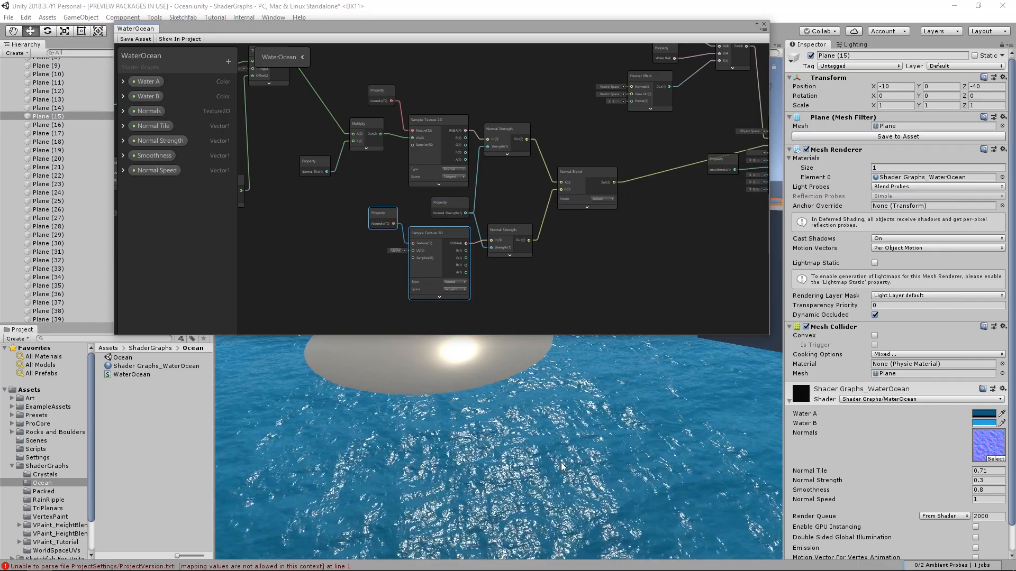
middle_drag(399, 228, 558, 232)
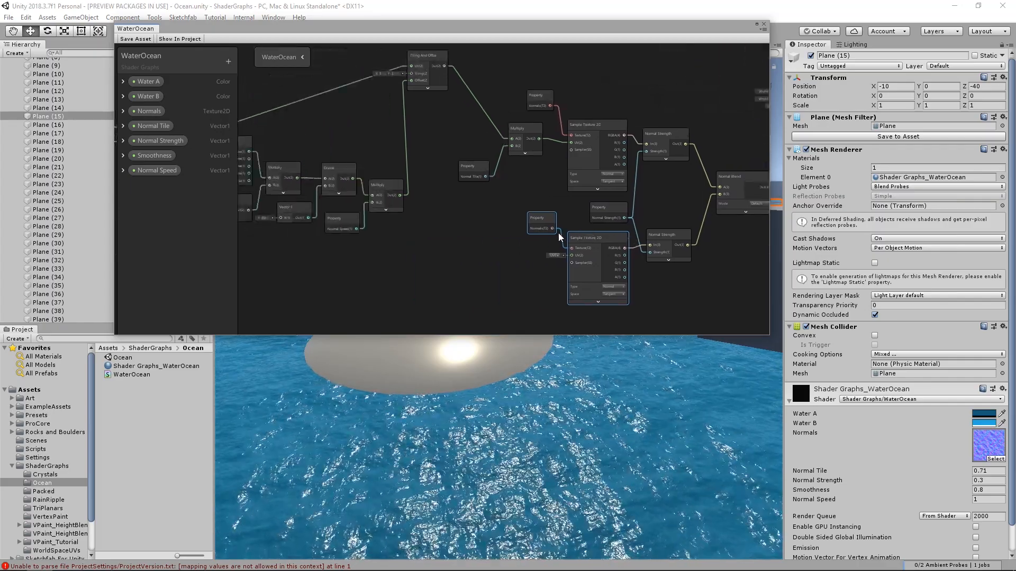
middle_drag(612, 254, 559, 253)
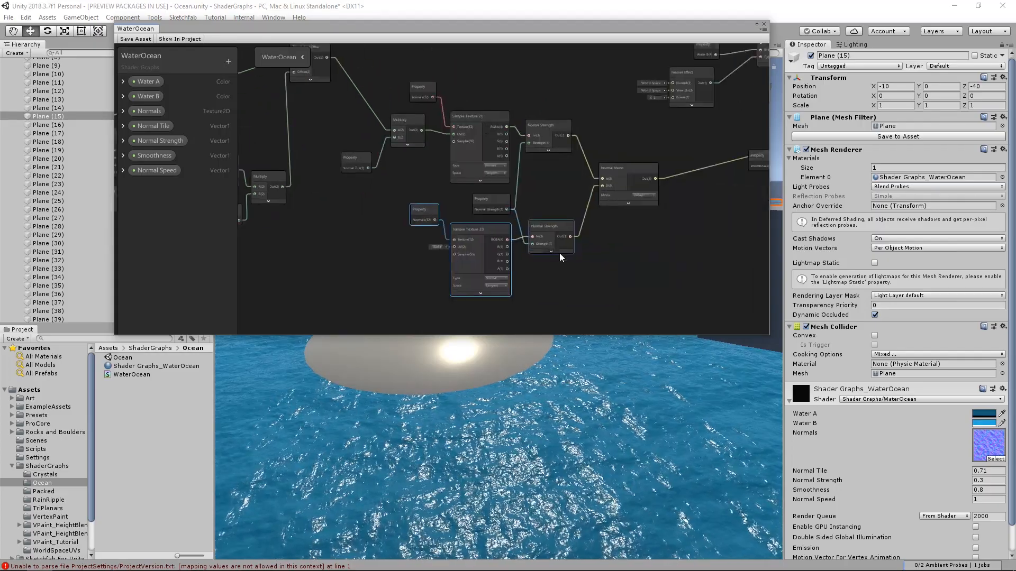
Step: Try different Normal Speed values on the water material and set it back to 1
drag(946, 502, 938, 506)
text(1)
key(Tab)
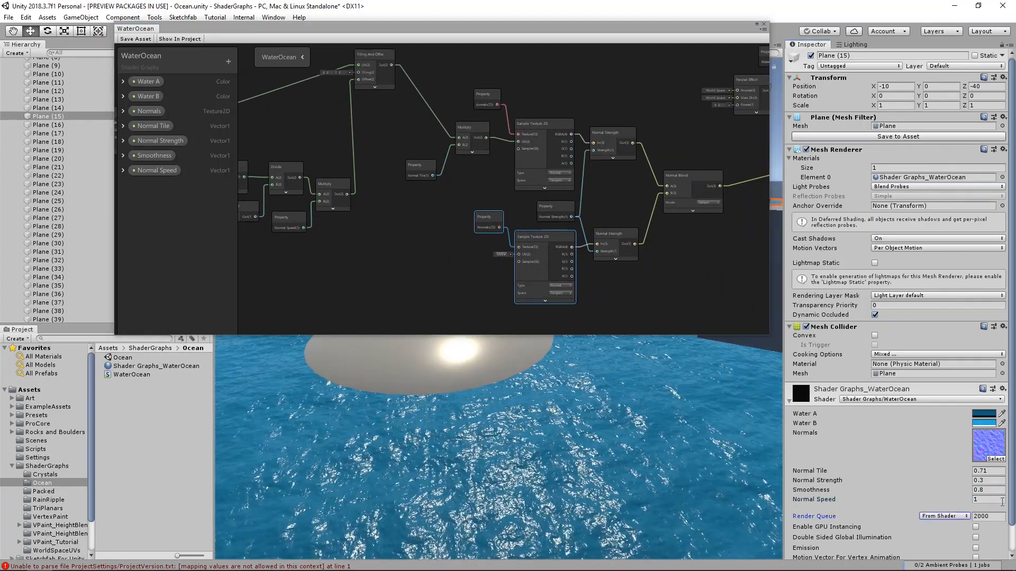
Step: Connect the time Multiply's output directly to the last Multiply's A input, bypassing Divide, and save the shader asset
middle_drag(398, 190, 599, 178)
scroll(484, 193, up, 3)
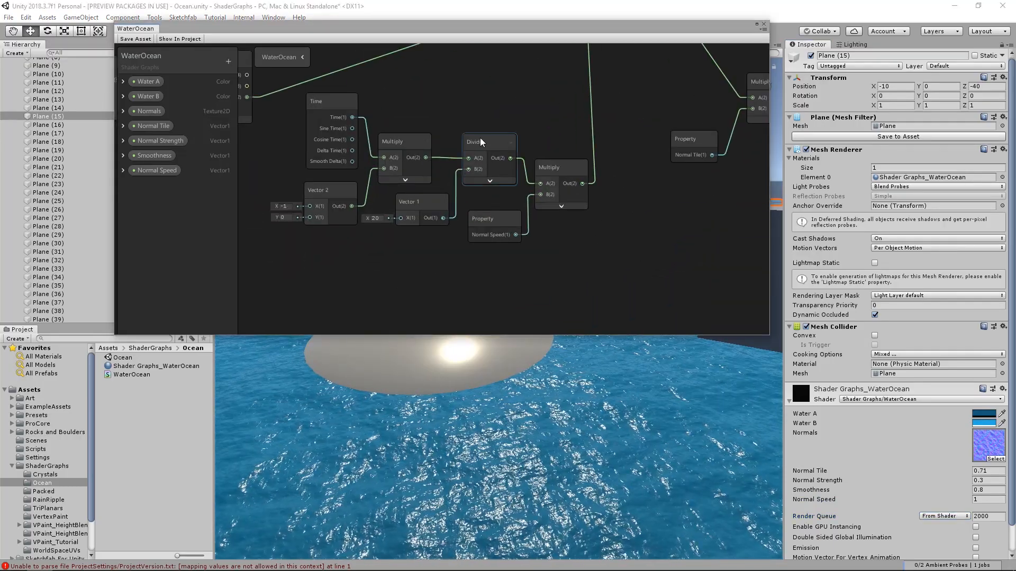
drag(426, 157, 542, 185)
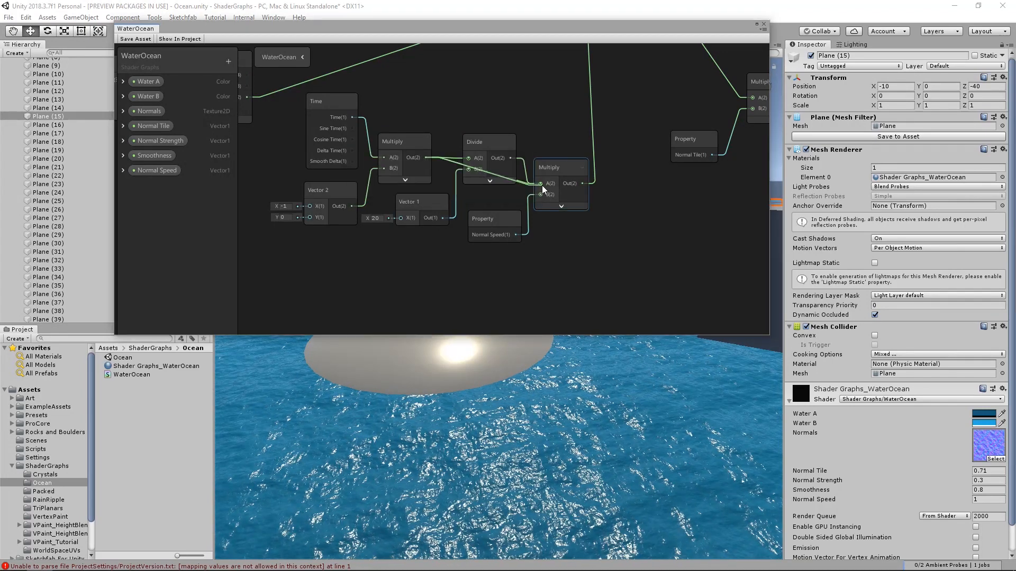
click(133, 40)
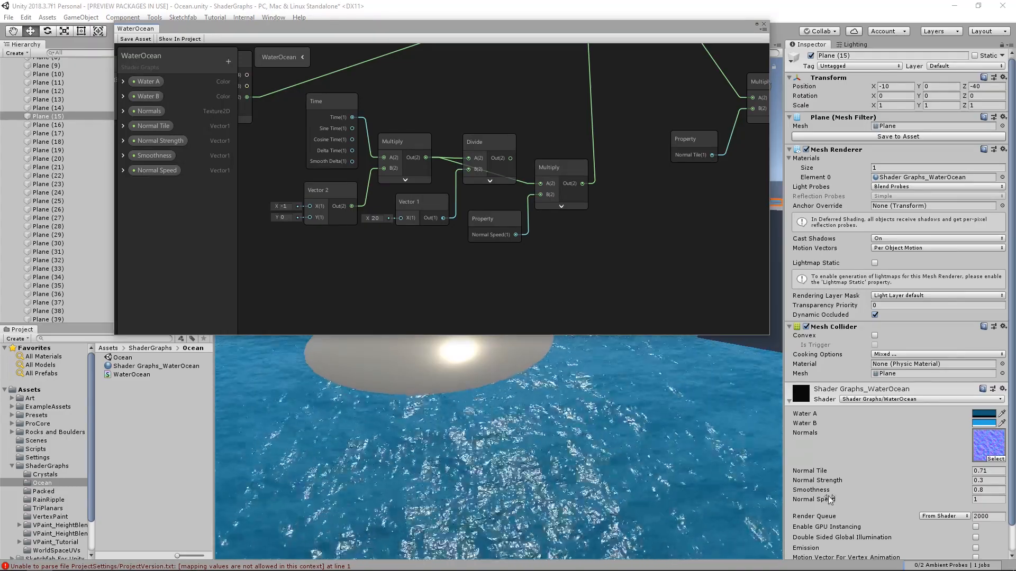
Step: Lower the water material's Normal Speed to 0.05
alt+drag(953, 501, 885, 502)
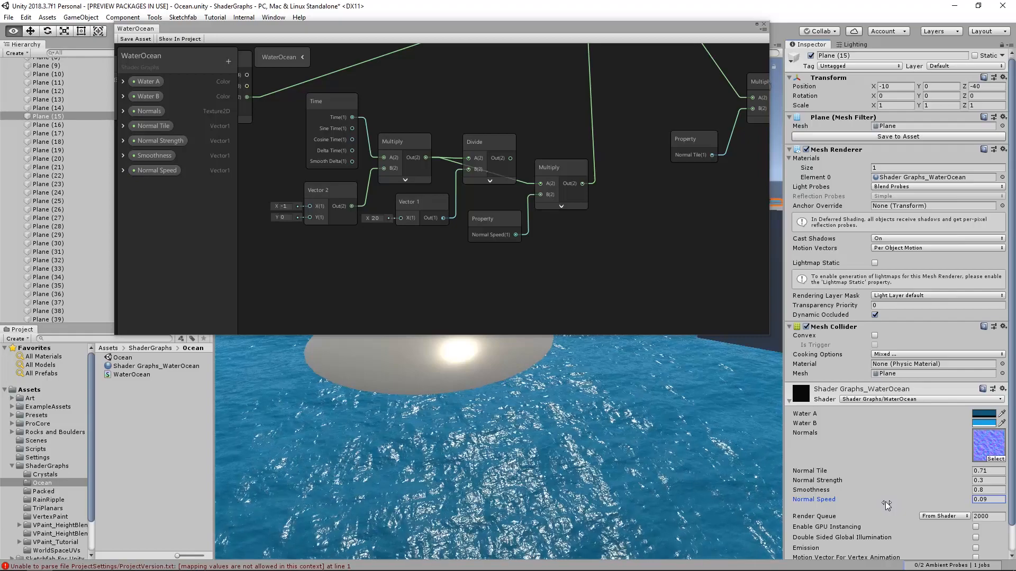
alt+drag(946, 500, 943, 500)
double_click(986, 500)
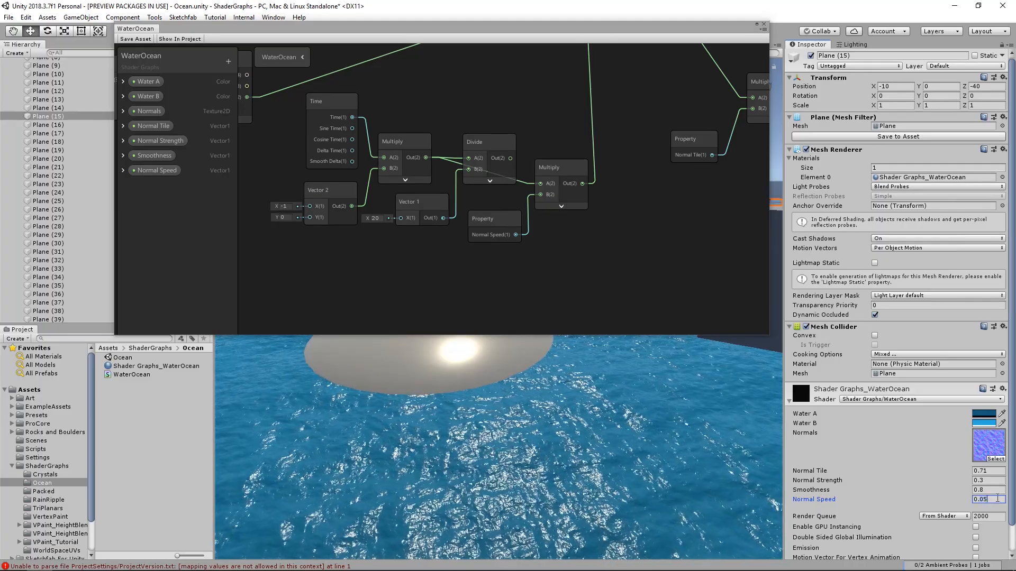
Step: Reconnect Divide's output to the last Multiply's A input, set the water material's Normal Speed to 1, and save the shader asset
drag(997, 499, 940, 501)
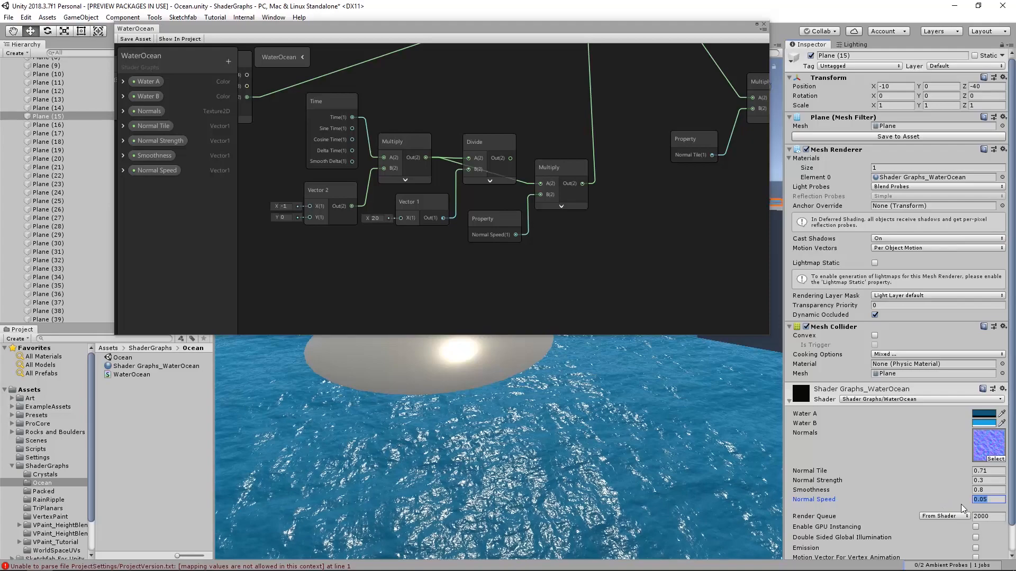
drag(510, 157, 538, 184)
click(494, 145)
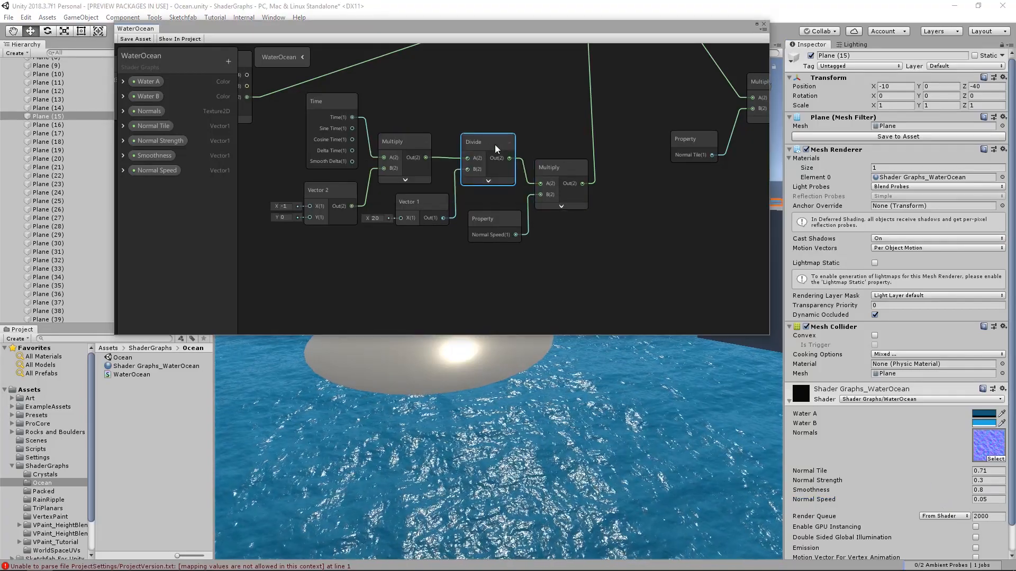
click(979, 500)
text(1)
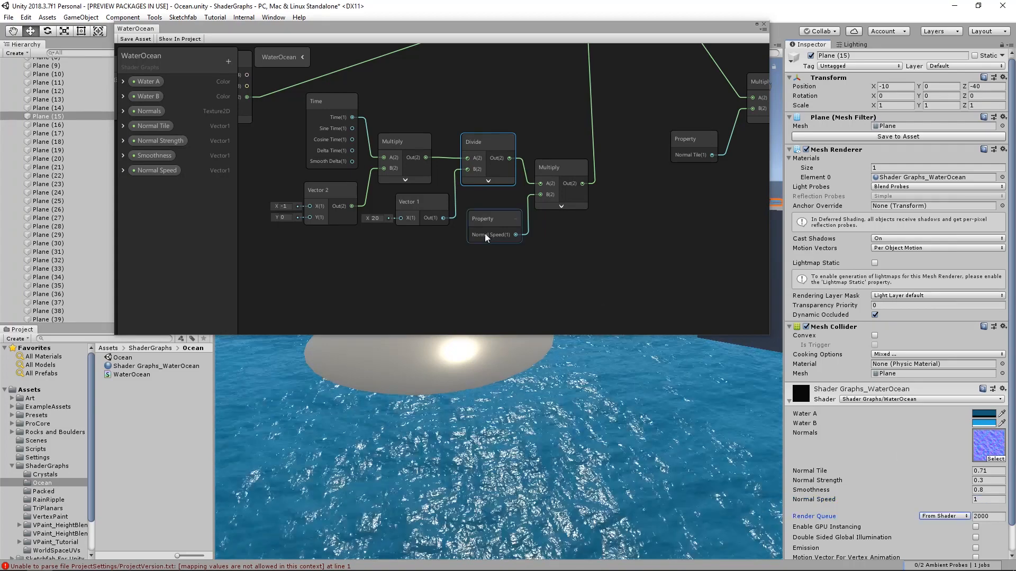
click(132, 39)
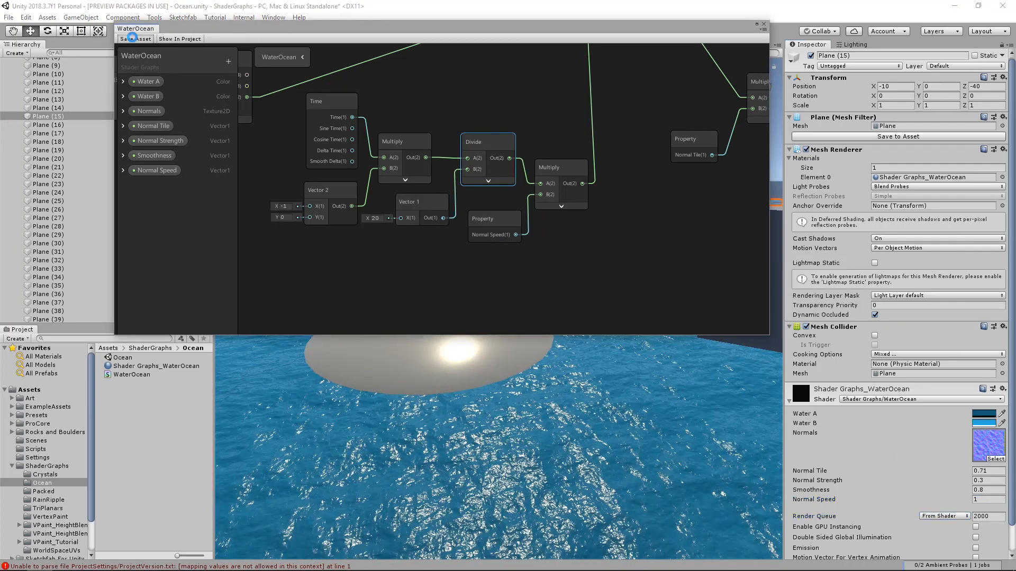
Step: Maximize the shader graph window and move the Time, Vector, Multiply, Divide and Normal Speed nodes together, farther from Tiling And Offset
click(757, 24)
middle_drag(466, 196, 503, 300)
scroll(501, 298, down, 1)
scroll(476, 260, down, 1)
middle_drag(361, 193, 465, 187)
drag(636, 113, 663, 116)
drag(160, 135, 364, 213)
drag(340, 175, 256, 146)
scroll(834, 325, up, 1)
middle_drag(834, 326, 695, 305)
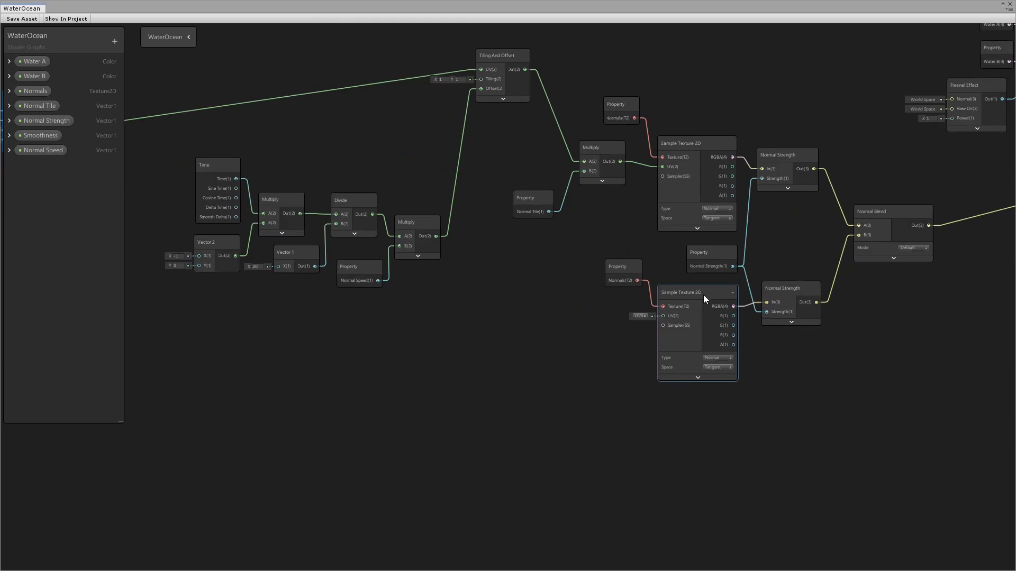
drag(201, 166, 201, 165)
drag(201, 165, 183, 151)
middle_drag(421, 234, 491, 231)
drag(386, 178, 395, 169)
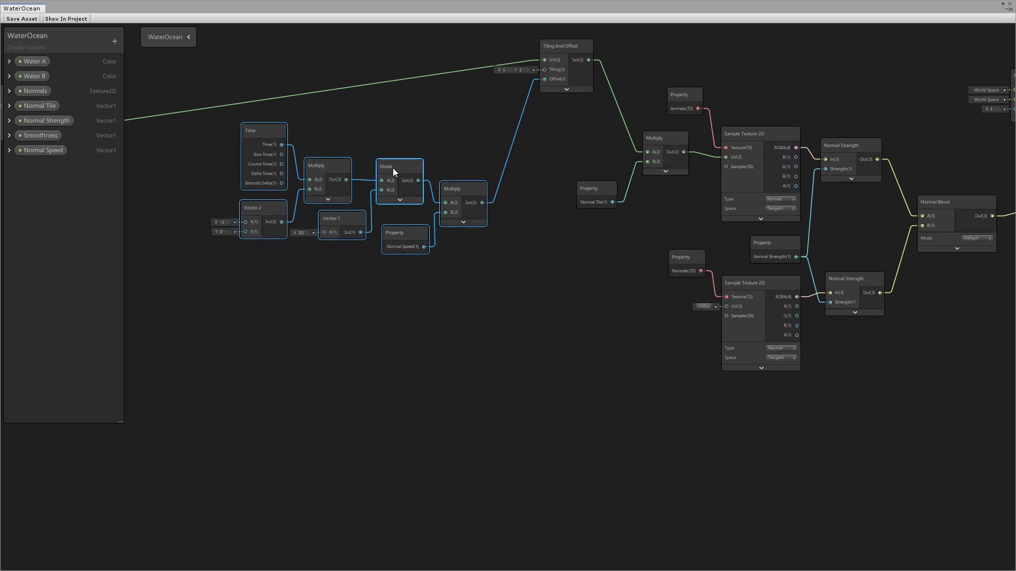
Step: Duplicate the scrolling nodes together with Tiling And Offset, Normal Tile and its Multiply, and place the copies below the originals
shift+click(667, 142)
shift+click(588, 188)
shift+click(573, 47)
key(ctrl+d)
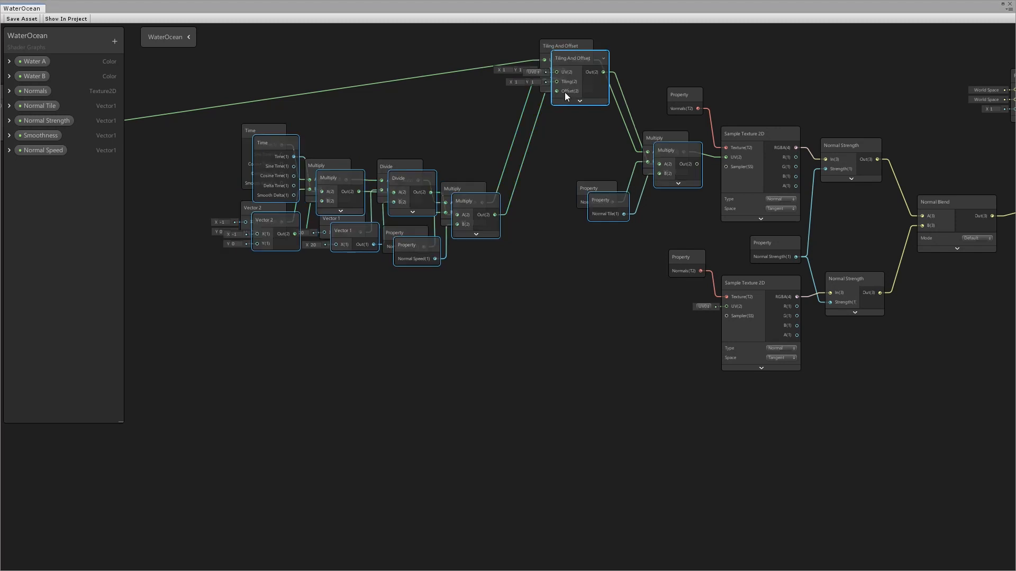
drag(568, 83, 553, 309)
Step: Connect Combine's RG output to the duplicated Tiling And Offset's UV, and the duplicated tiling Multiply's output to the second Sample Texture 2D's UV
click(535, 258)
key(a)
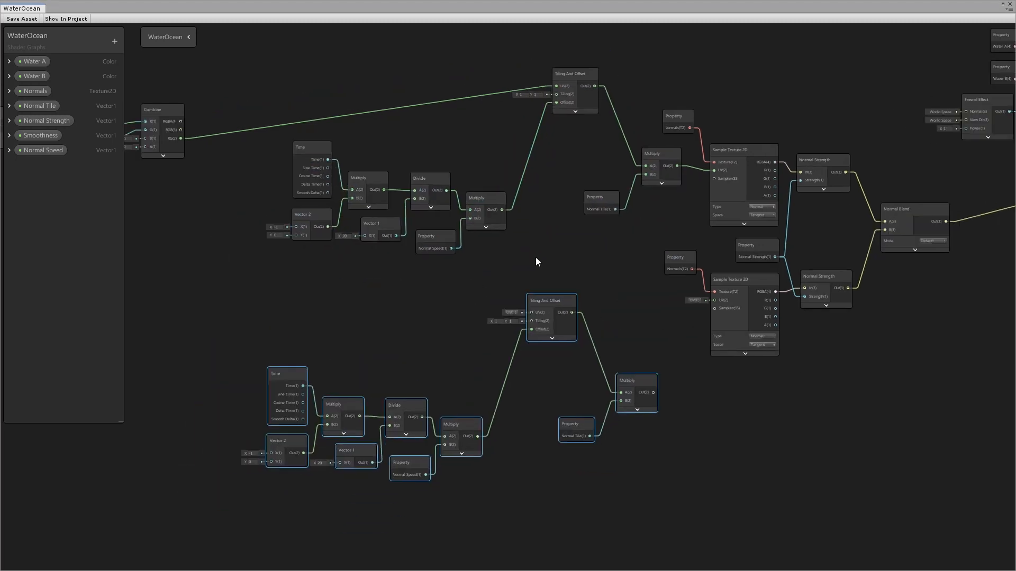
drag(282, 130, 619, 303)
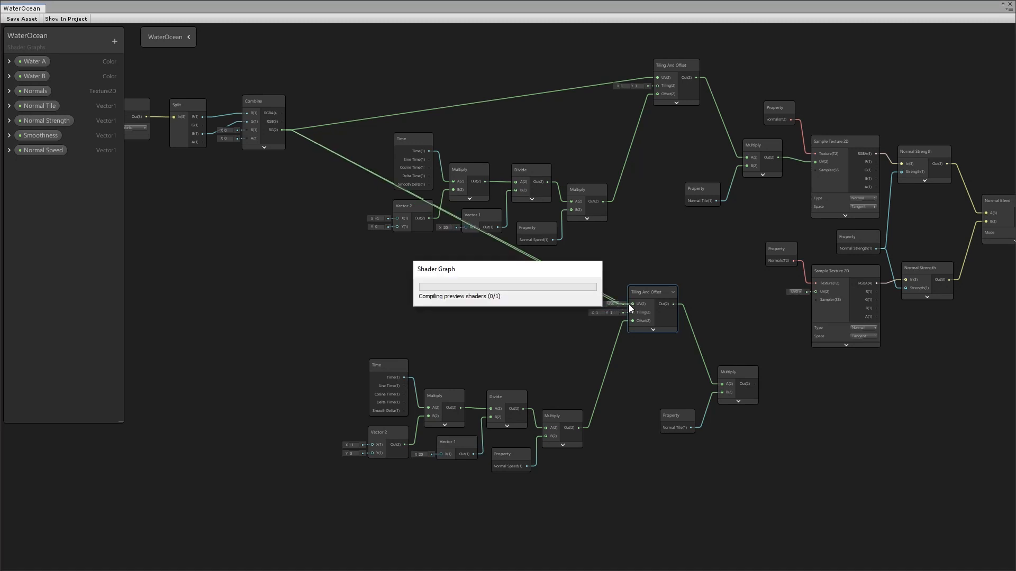
scroll(707, 378, up, 2)
drag(690, 377, 767, 278)
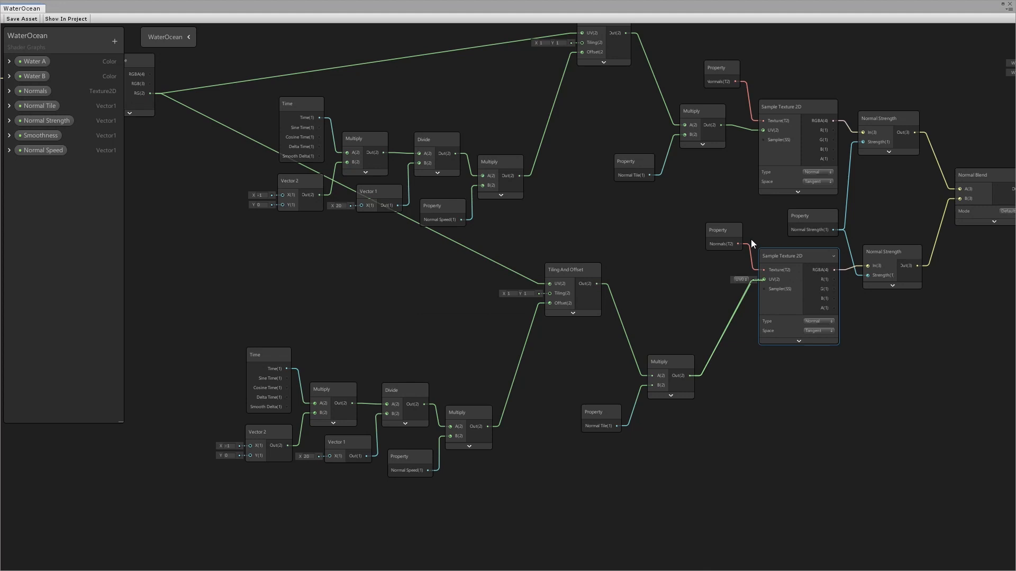
Step: Tidy the duplicated branch by repositioning its Tiling And Offset, Normal Tile, Normal Speed and final Multiply nodes
drag(552, 270, 550, 302)
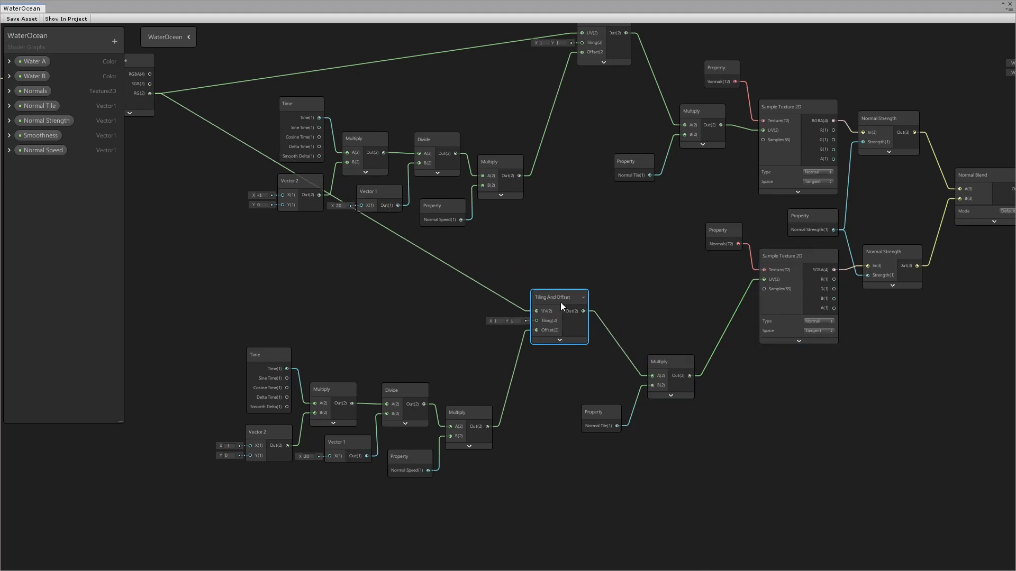
middle_drag(541, 422, 560, 396)
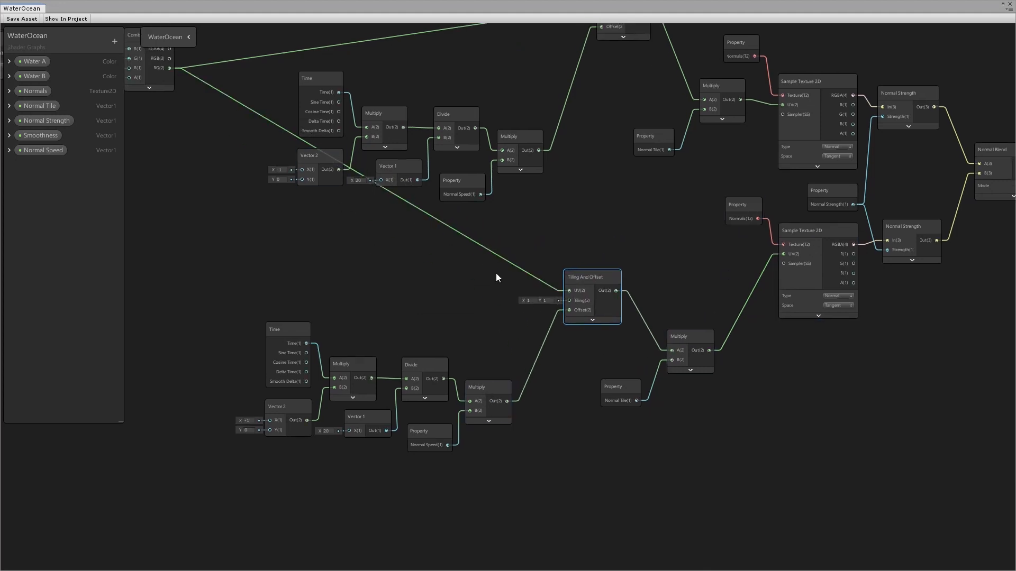
drag(623, 383, 628, 375)
drag(429, 438, 431, 442)
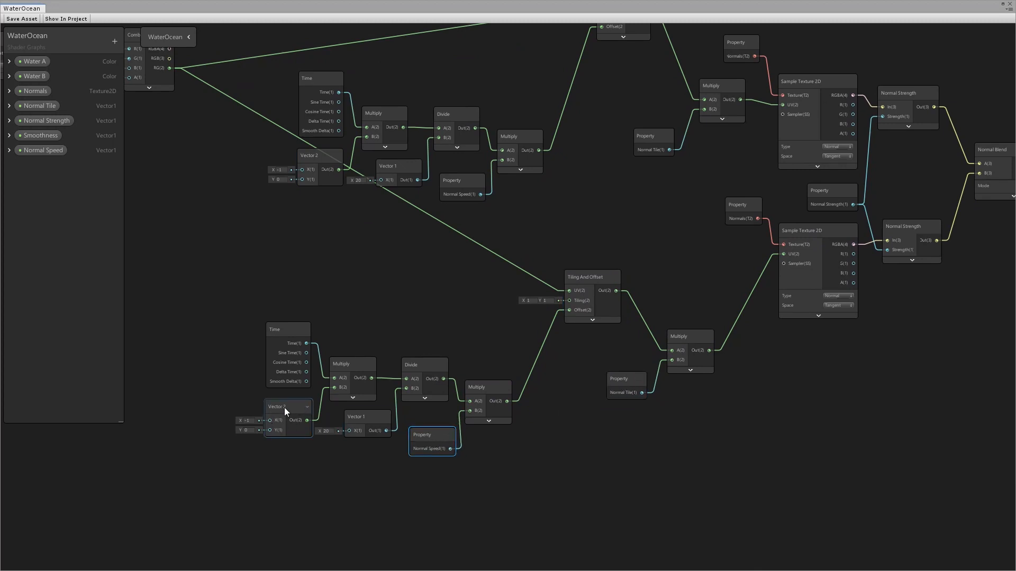
scroll(555, 404, up, 1)
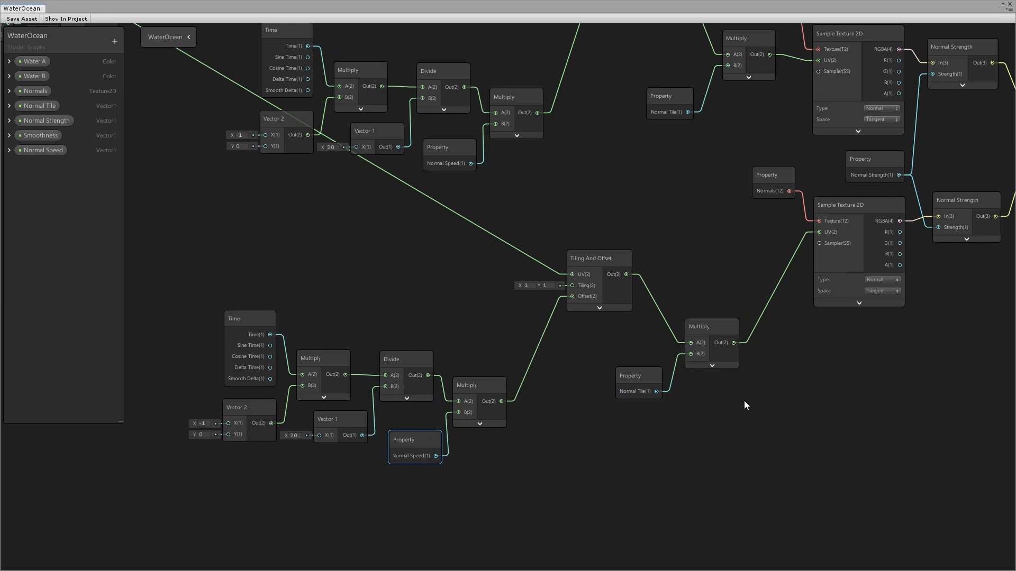
drag(637, 381, 622, 384)
drag(714, 331, 713, 322)
Step: Add a Multiply node below the duplicated branch, collapse its preview, and connect the duplicated Normal Tile to its A input
click(694, 406)
key(space)
text(mul)
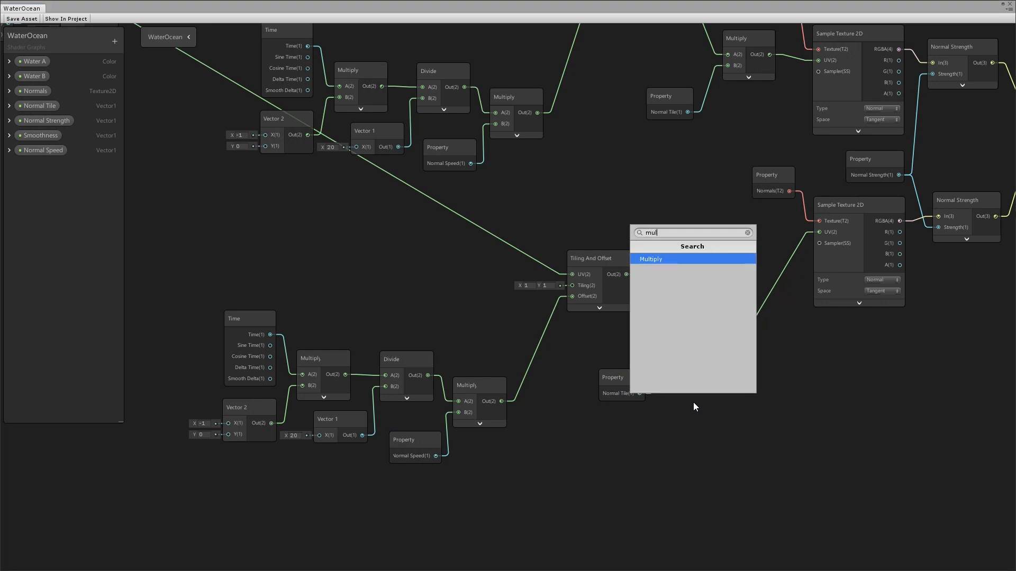
text(t)
click(662, 258)
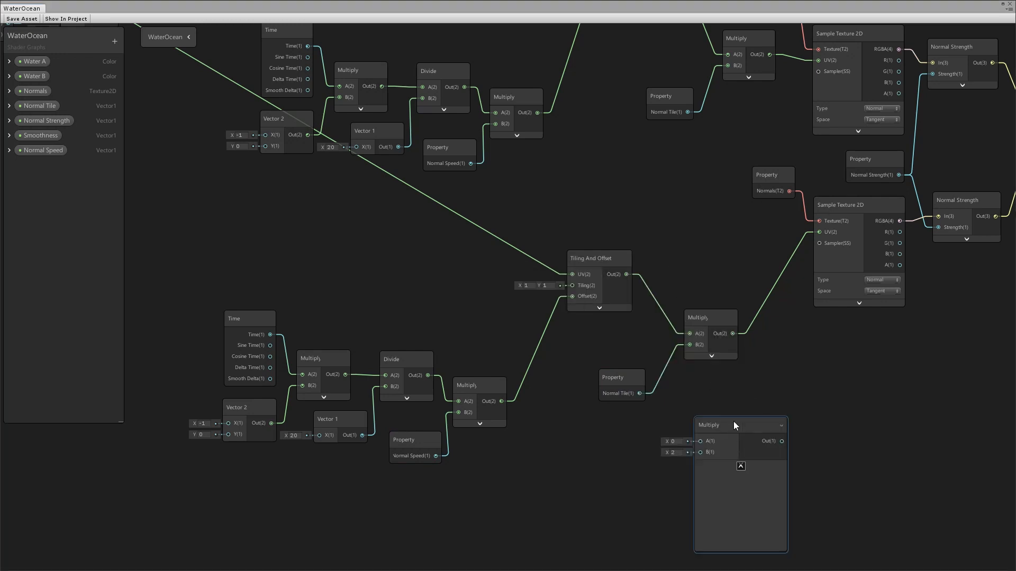
click(742, 446)
drag(640, 393, 608, 379)
drag(724, 409, 708, 404)
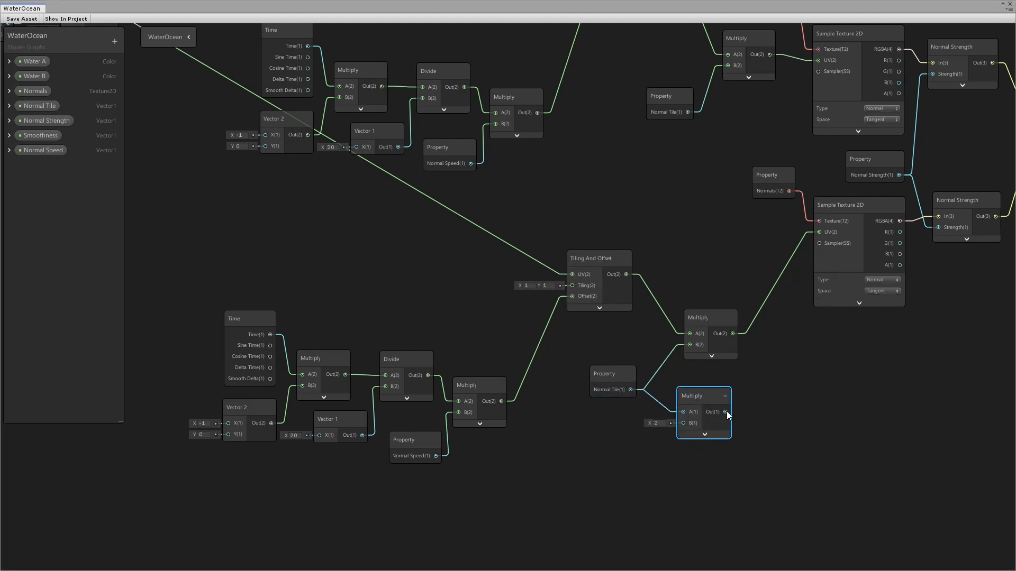
Step: Connect the new Multiply's output to the second branch's final Multiply B input and arrange the surrounding nodes neatly
middle_drag(815, 197, 759, 286)
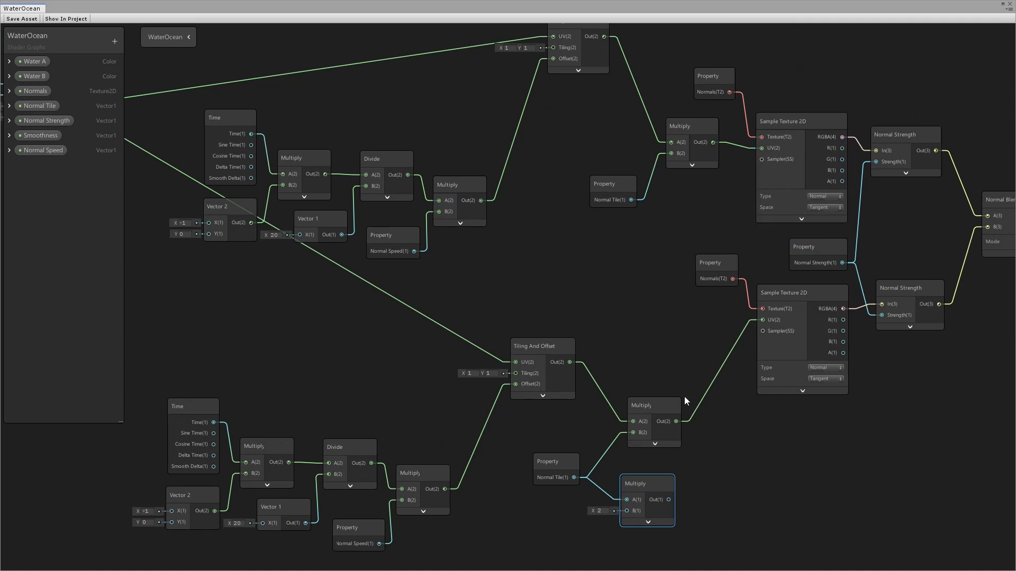
middle_drag(684, 396, 707, 311)
drag(674, 402, 681, 402)
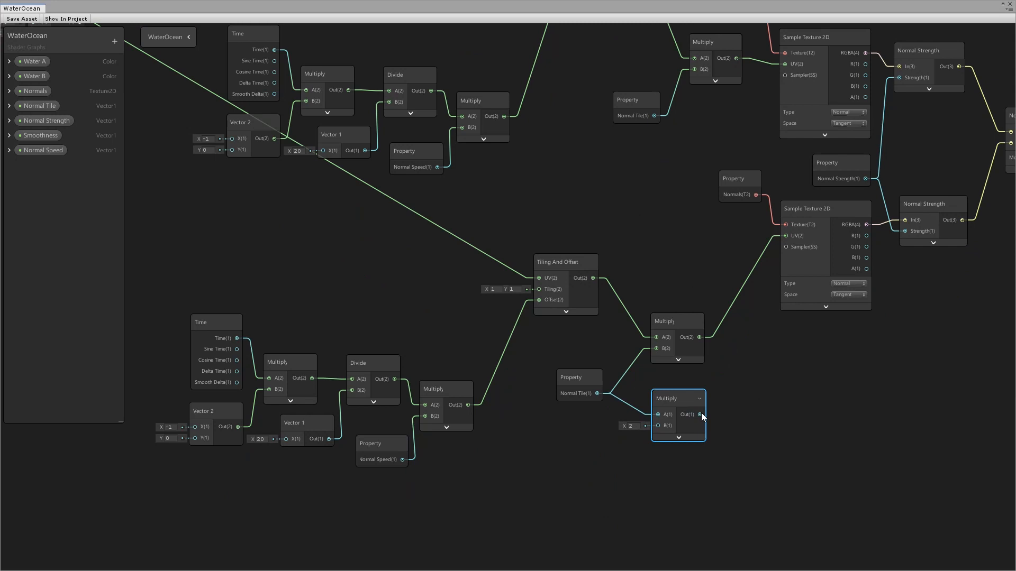
drag(700, 415, 726, 312)
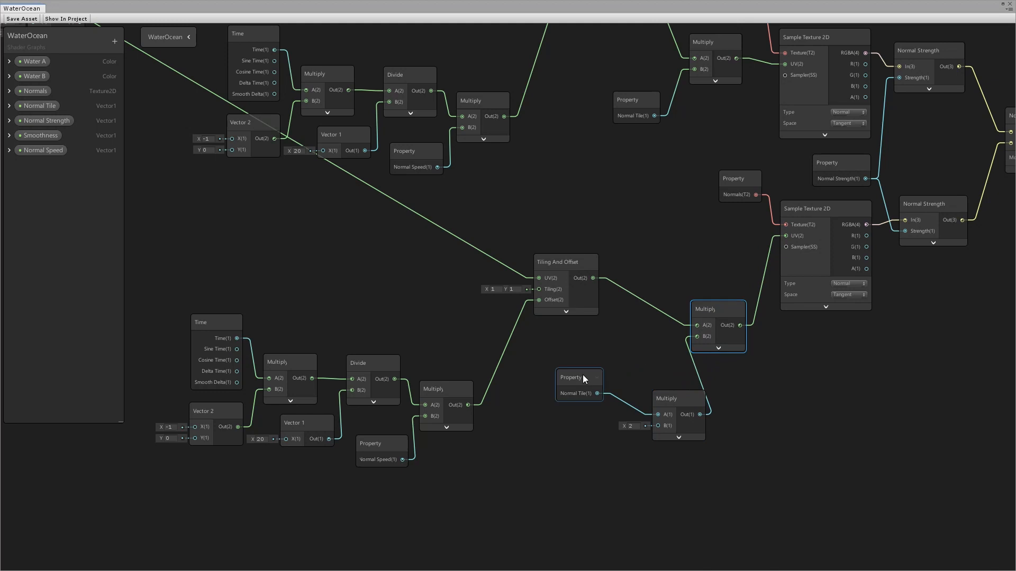
drag(583, 375, 548, 368)
drag(681, 406, 645, 356)
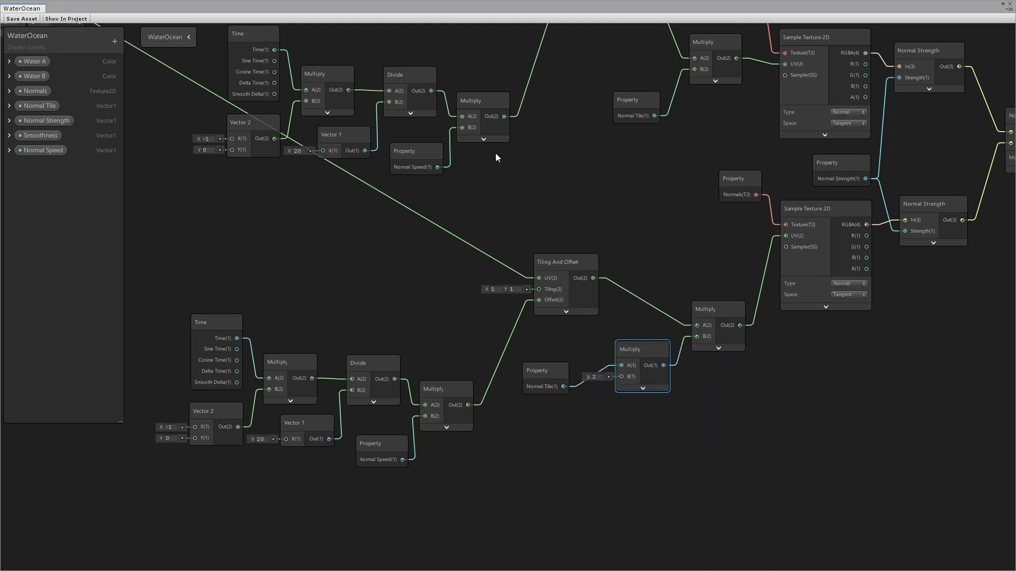
drag(560, 360, 576, 334)
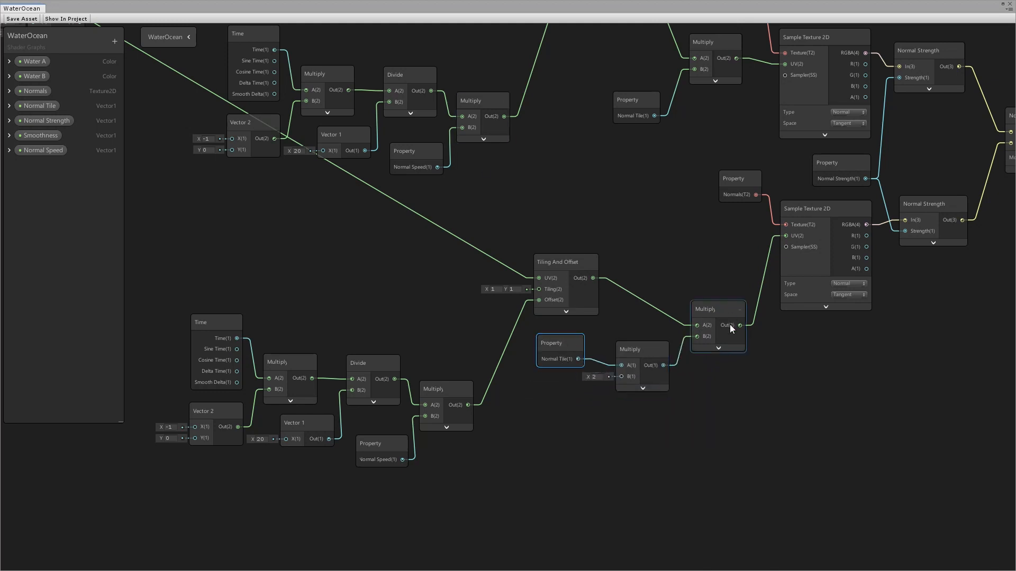
drag(559, 262, 565, 262)
Step: Set the X value of the second branch's Vector 2 to 1 and save the shader asset
middle_drag(565, 262, 723, 197)
scroll(333, 363, up, 1)
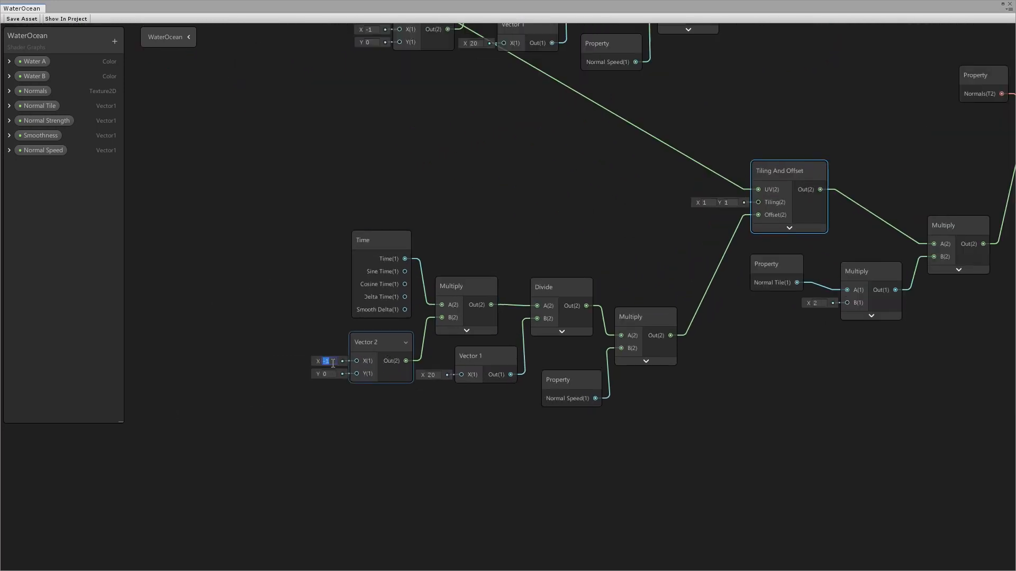
text(1)
click(379, 427)
middle_drag(662, 360, 491, 500)
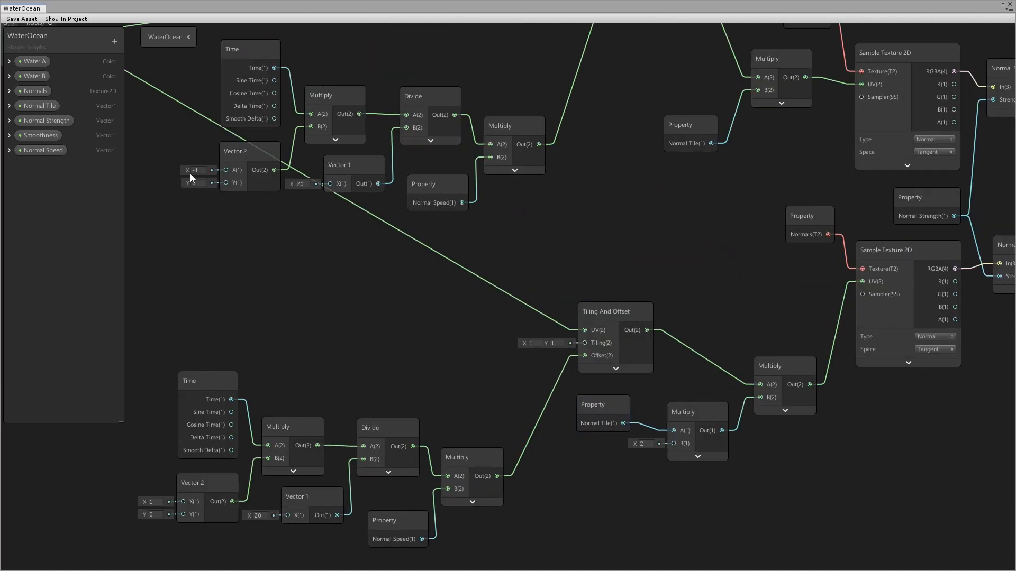
scroll(562, 297, down, 1)
middle_drag(433, 197, 349, 196)
click(30, 19)
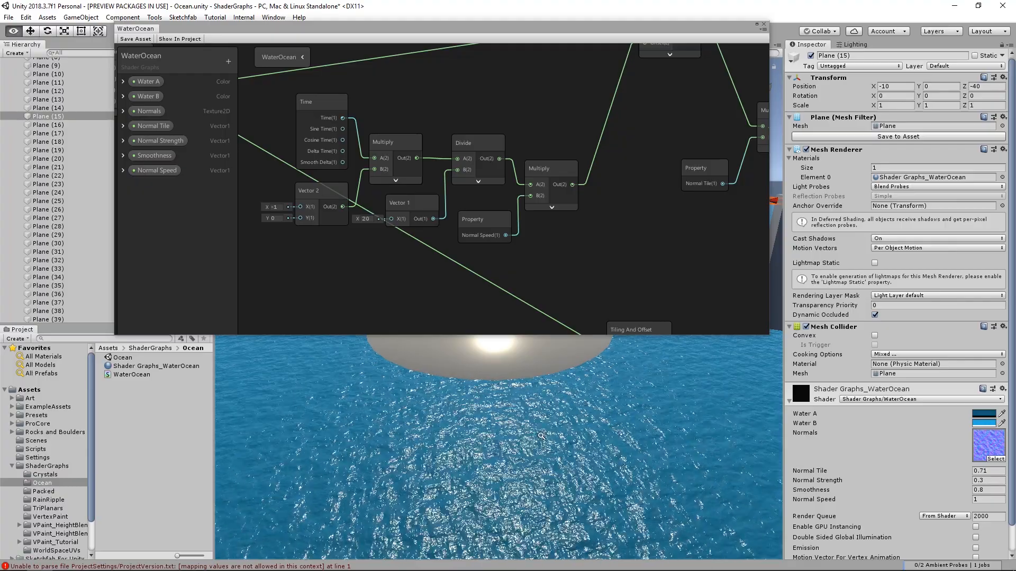
alt+right_drag(541, 436, 588, 438)
alt+drag(587, 438, 499, 445)
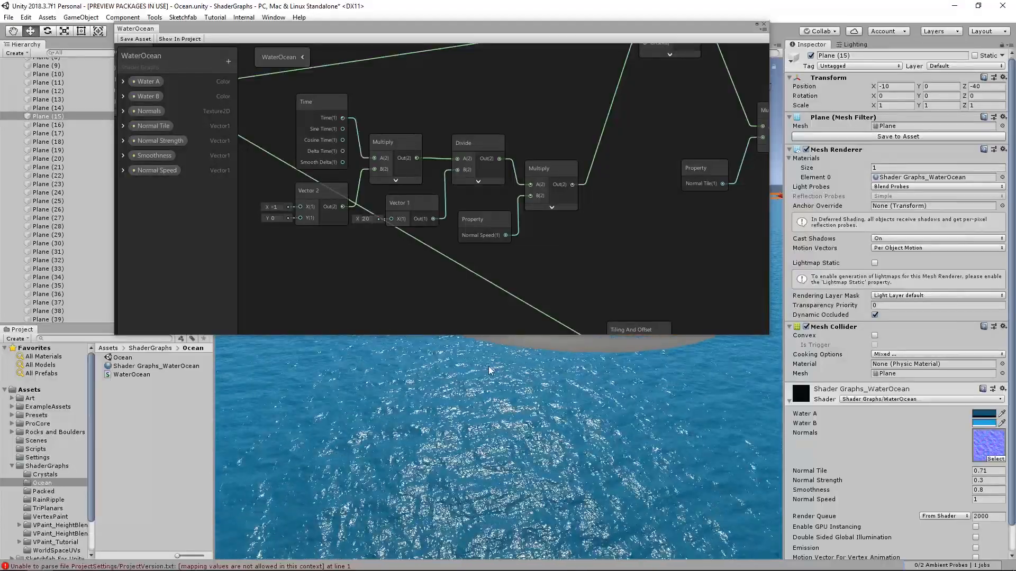
Step: Set the Y value of the first branch's Vector 2 to -0.3
scroll(314, 213, up, 1)
middle_drag(314, 213, 502, 245)
middle_drag(487, 141, 599, 211)
middle_drag(529, 192, 483, 117)
click(523, 248)
text(-0.3)
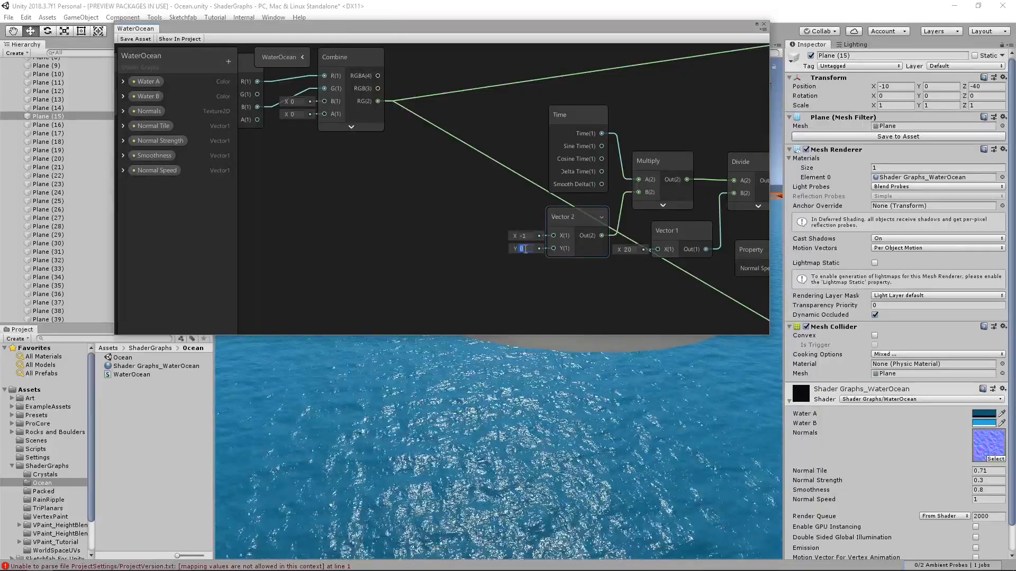
key(Tab)
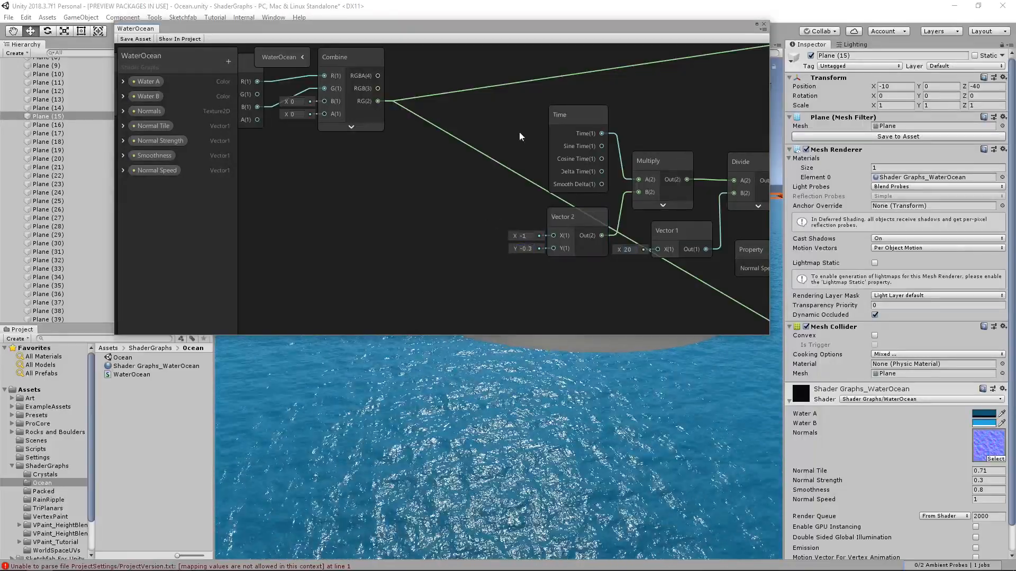
Step: Set the Y value of the second branch's Vector 2 to 0.3 and lower the water material's Normal Speed to 0.7
middle_drag(519, 132, 501, 291)
scroll(554, 240, down, 4)
scroll(500, 267, up, 4)
click(451, 257)
text(0.3)
click(409, 197)
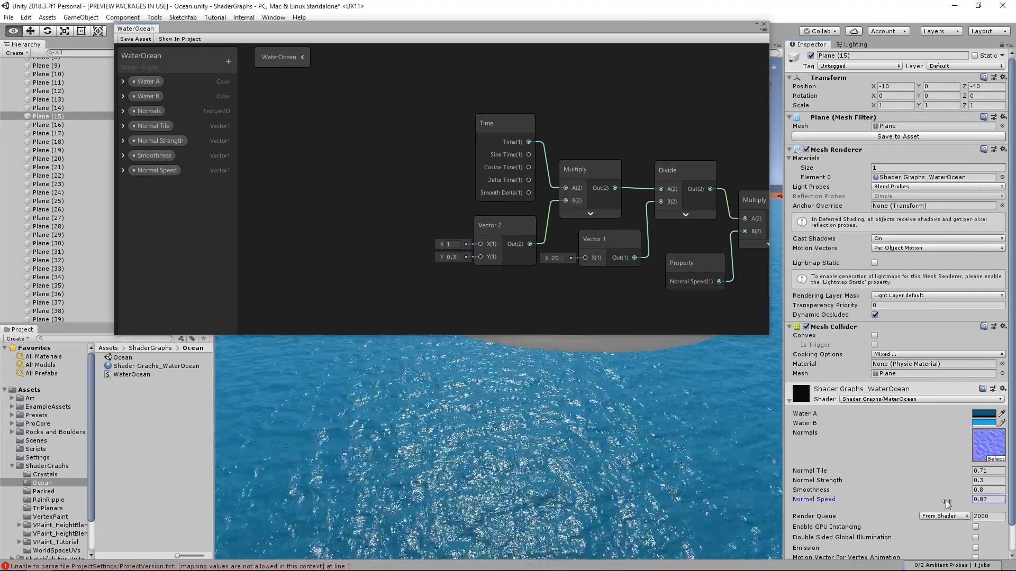
drag(945, 501, 939, 500)
Step: Switch the Normal Speed property's mode to Slider and save the shader asset
click(123, 171)
click(192, 222)
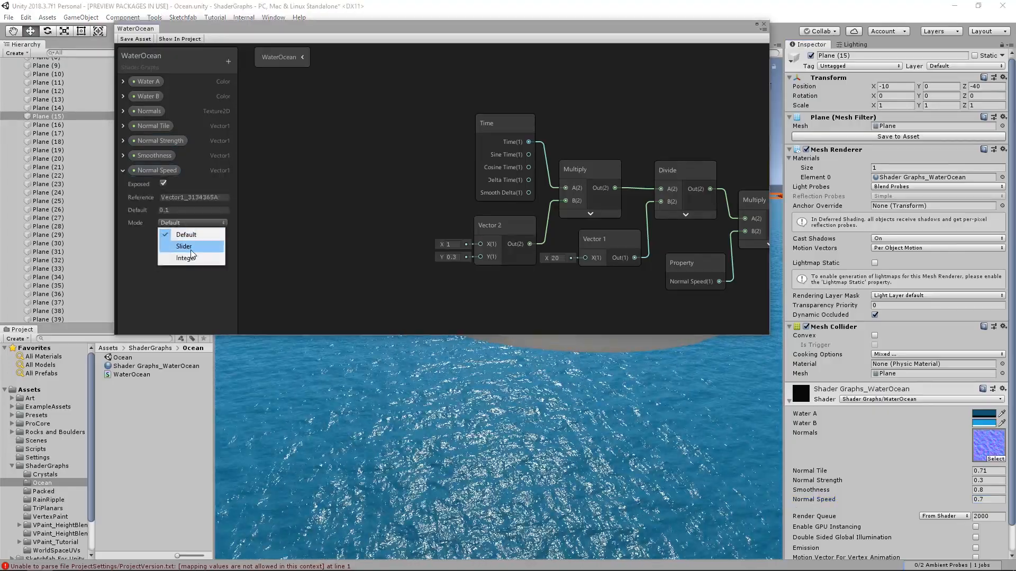
click(174, 247)
click(185, 208)
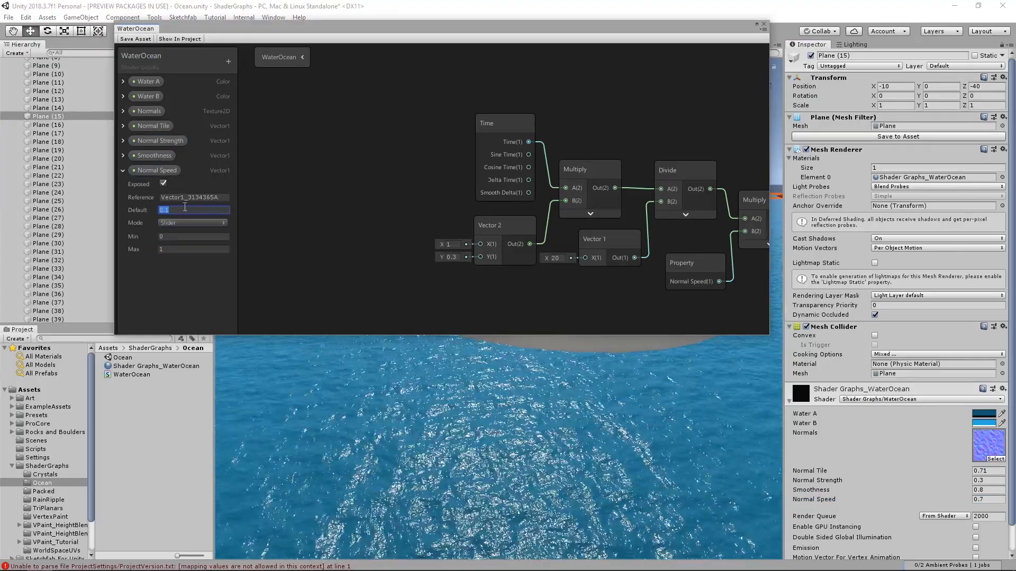
click(123, 170)
click(128, 37)
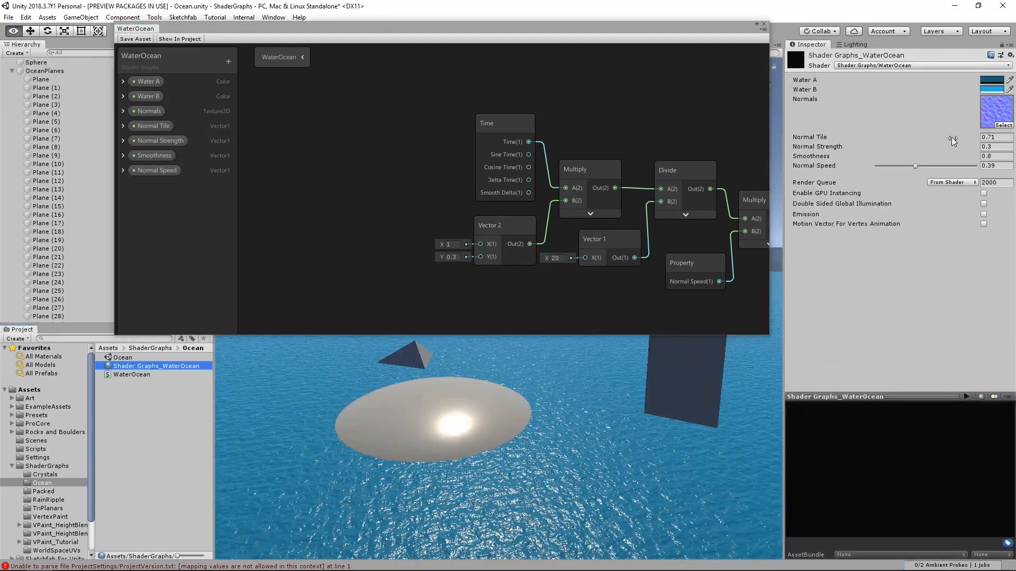
Step: Set the water material's Normal Tile to 0.15, Normal Strength to 0.3 and Normal Speed to 0.654
mouse_move(952, 138)
mouse_down()
mouse_move(963, 135)
mouse_move(915, 138)
mouse_move(952, 136)
mouse_up()
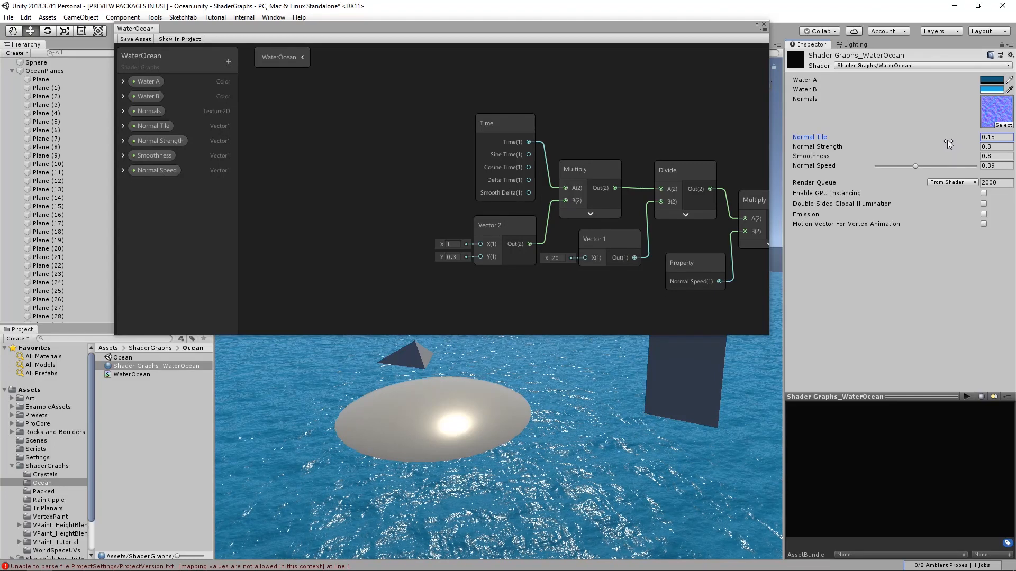
drag(921, 166, 941, 166)
drag(963, 146, 959, 146)
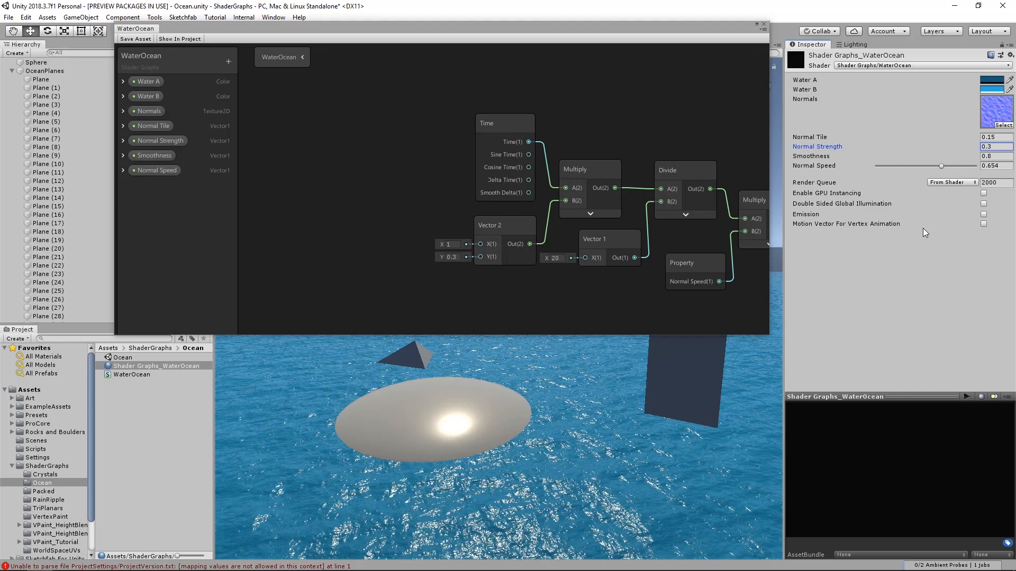
scroll(527, 205, down, 8)
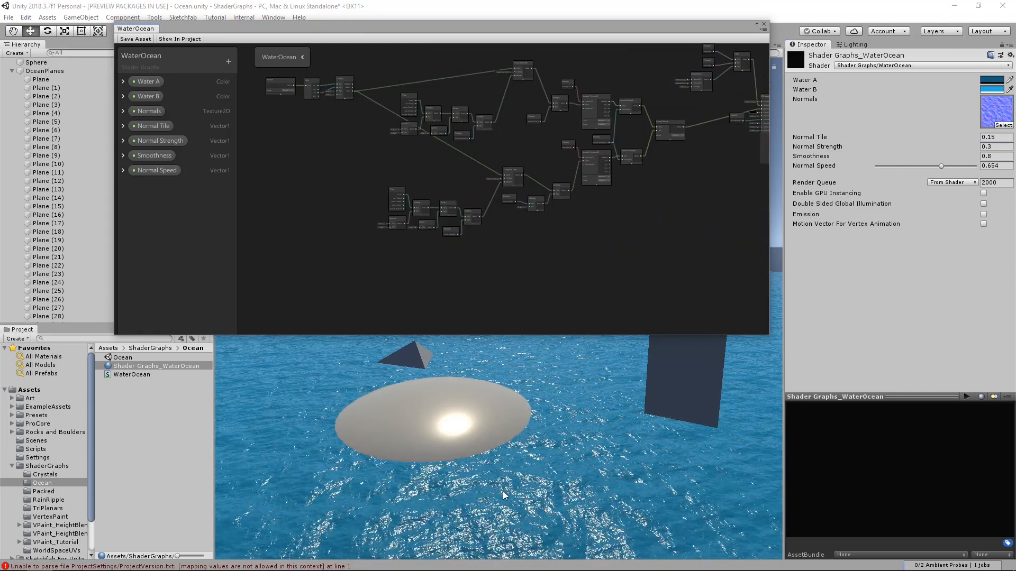
Step: Maximize the shader graph window and reposition the normal-map node group and the Fresnel color nodes around the PBR Master
middle_drag(540, 160, 540, 211)
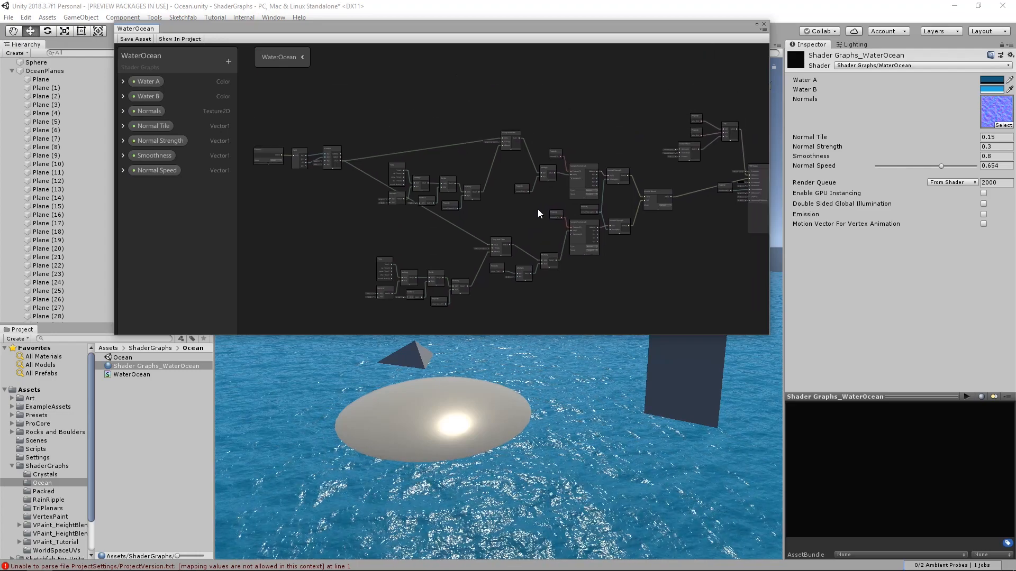
click(756, 24)
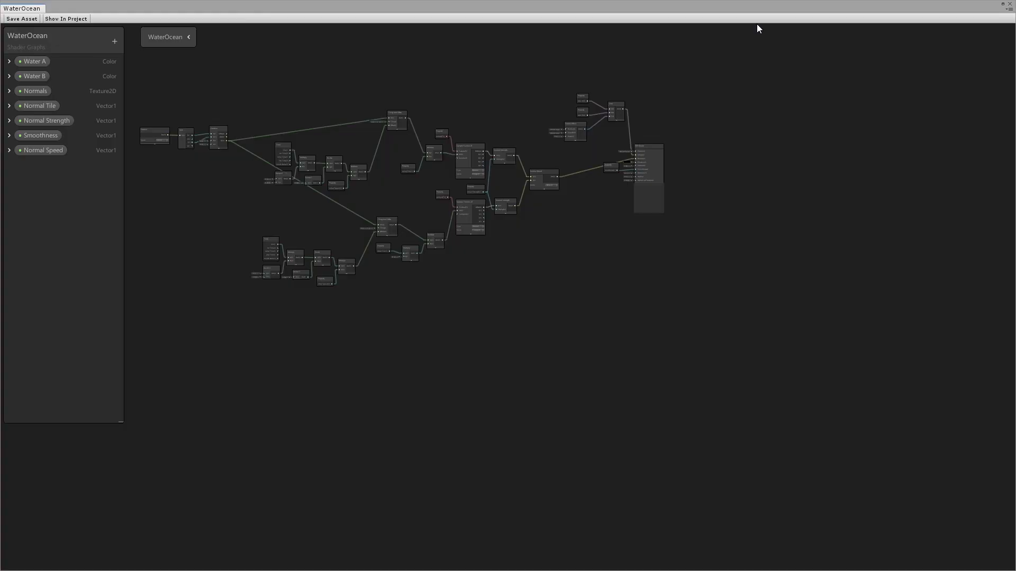
key(a)
drag(227, 150, 707, 370)
drag(711, 254, 719, 306)
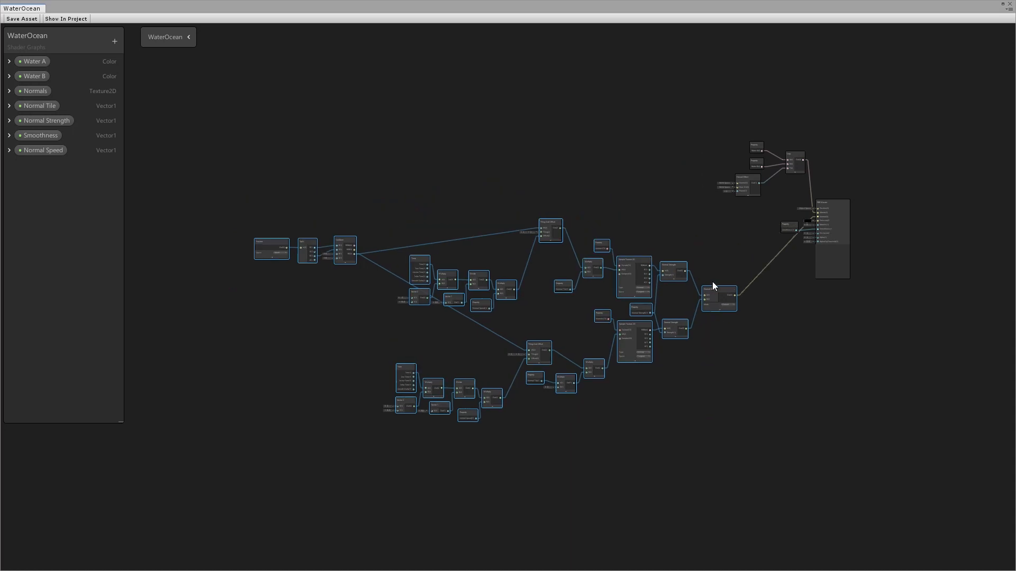
scroll(690, 202, up, 5)
drag(662, 161, 763, 246)
drag(761, 192, 748, 185)
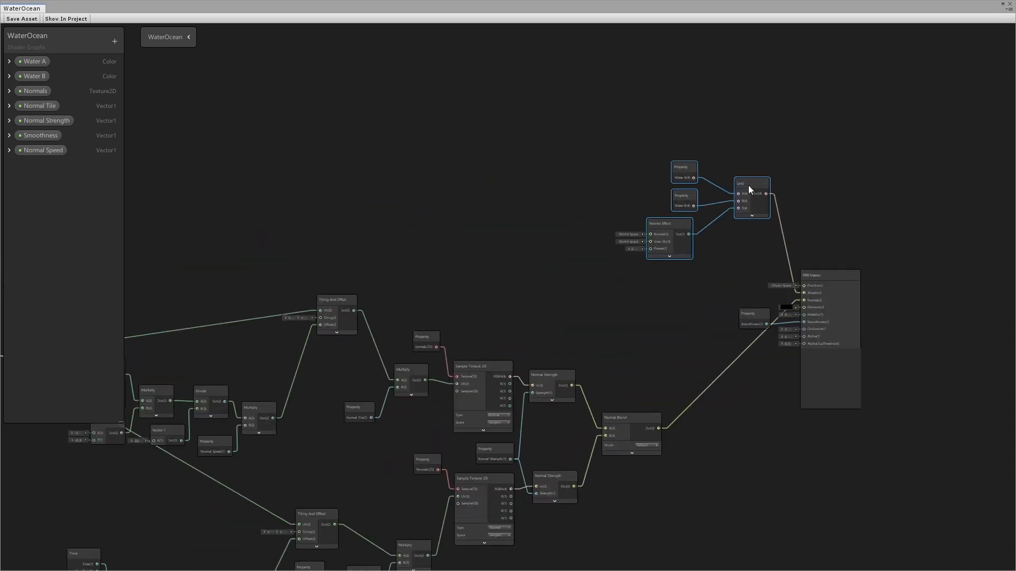
Step: Add a Simple Noise node in the empty area above the normal-map branches
click(492, 163)
middle_drag(615, 222, 809, 315)
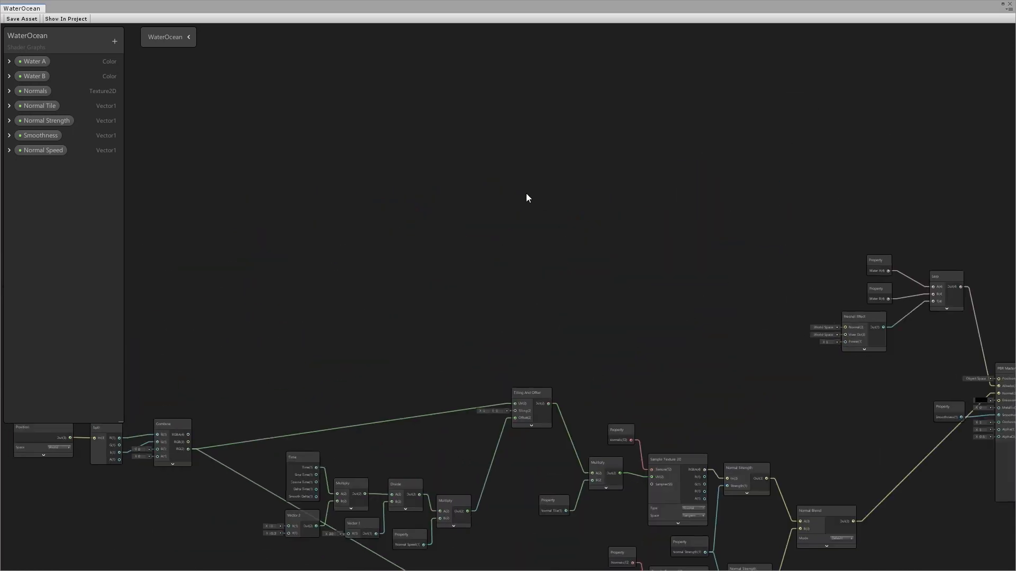
key(space)
text(noise)
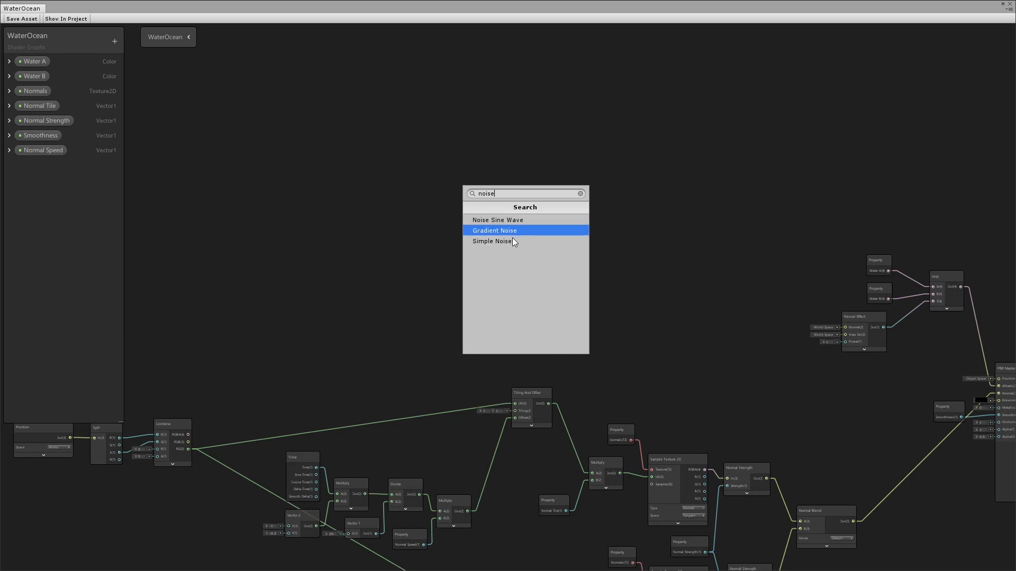
click(492, 241)
Step: Add a Vector 2 node before the Simple Noise node and convert it to a property
scroll(541, 228, up, 2)
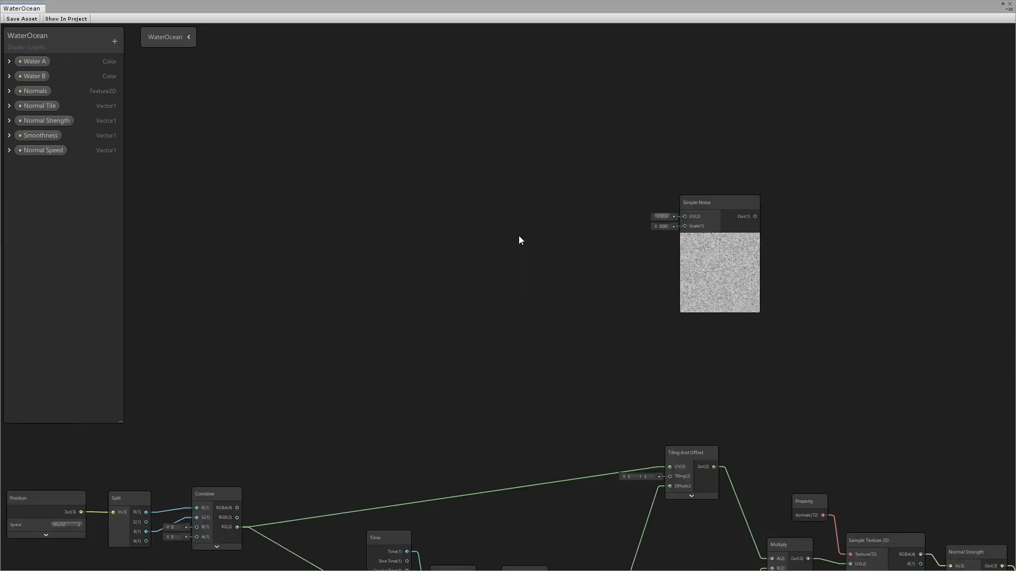
key(space)
text(vecto)
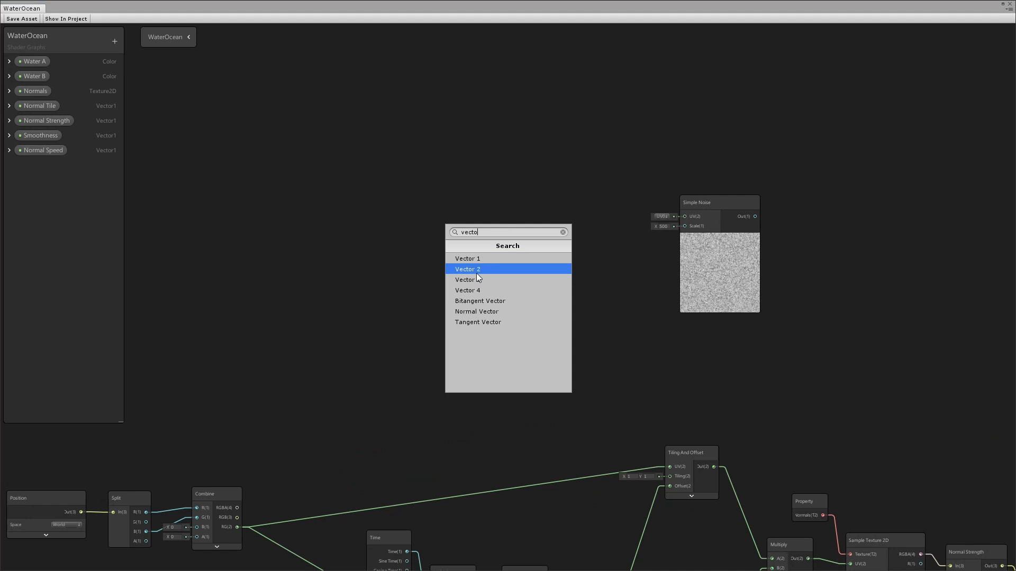
click(479, 272)
drag(530, 255, 468, 201)
right_click(468, 201)
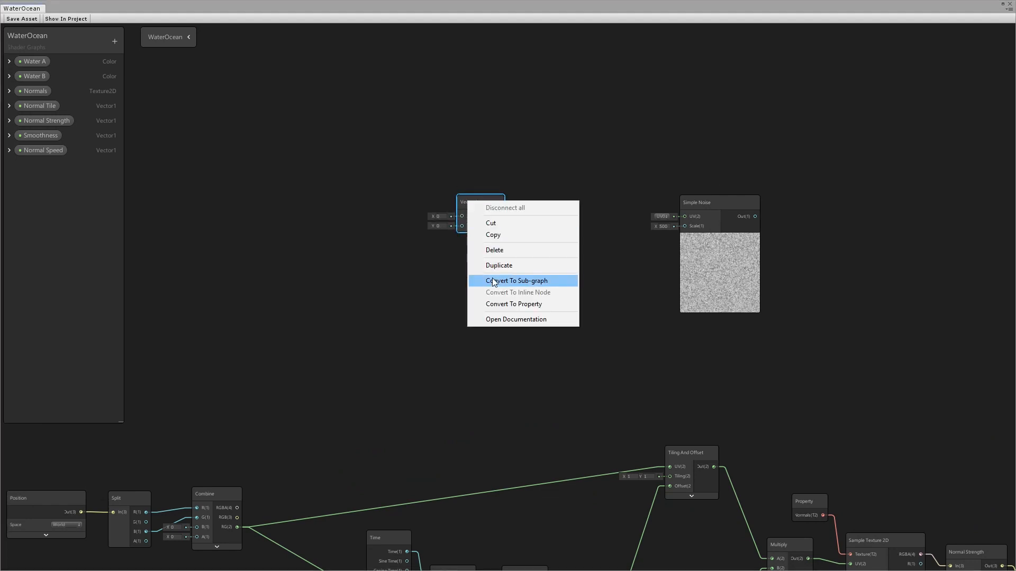
click(512, 305)
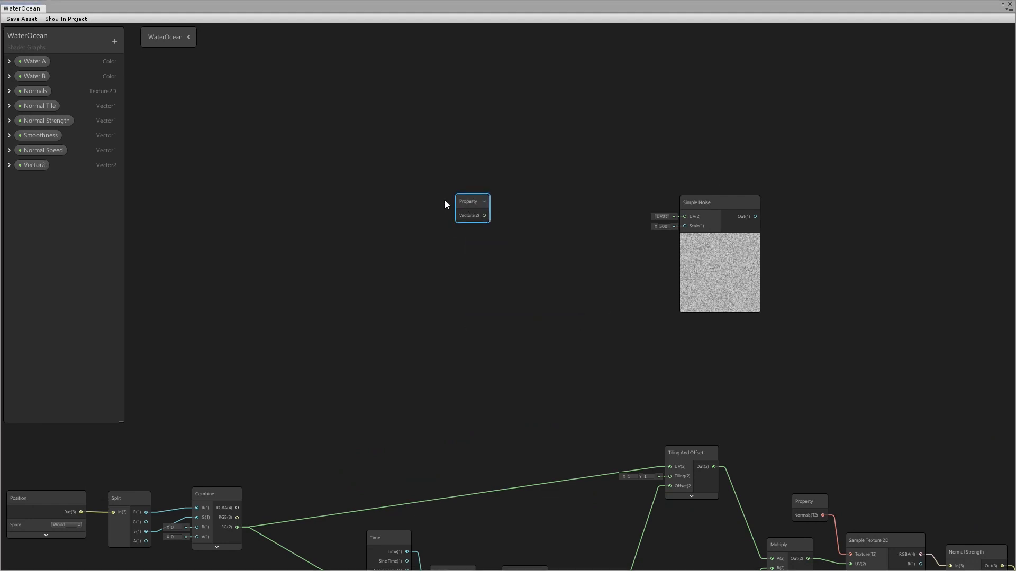
click(31, 165)
right_click(33, 166)
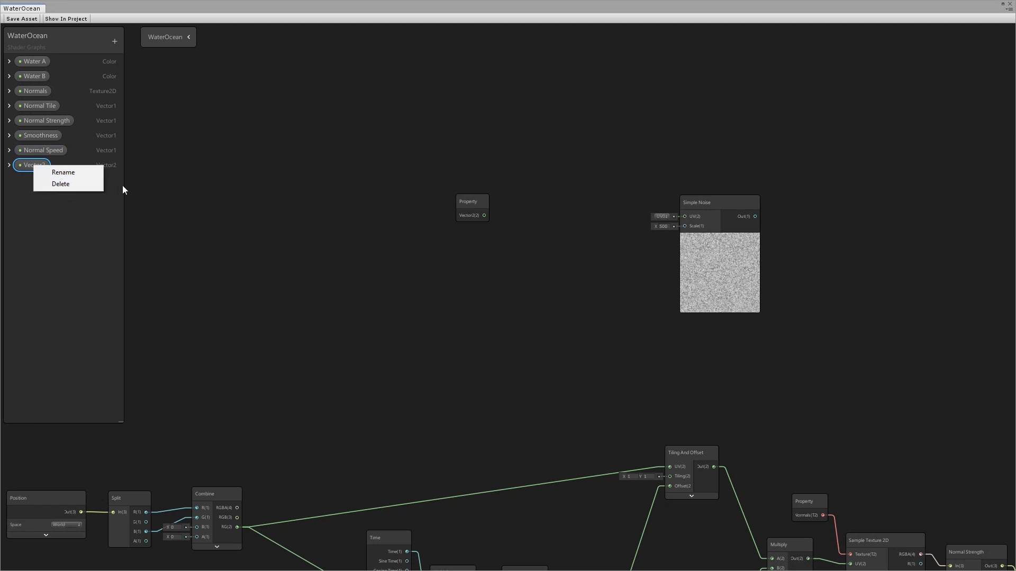
click(472, 209)
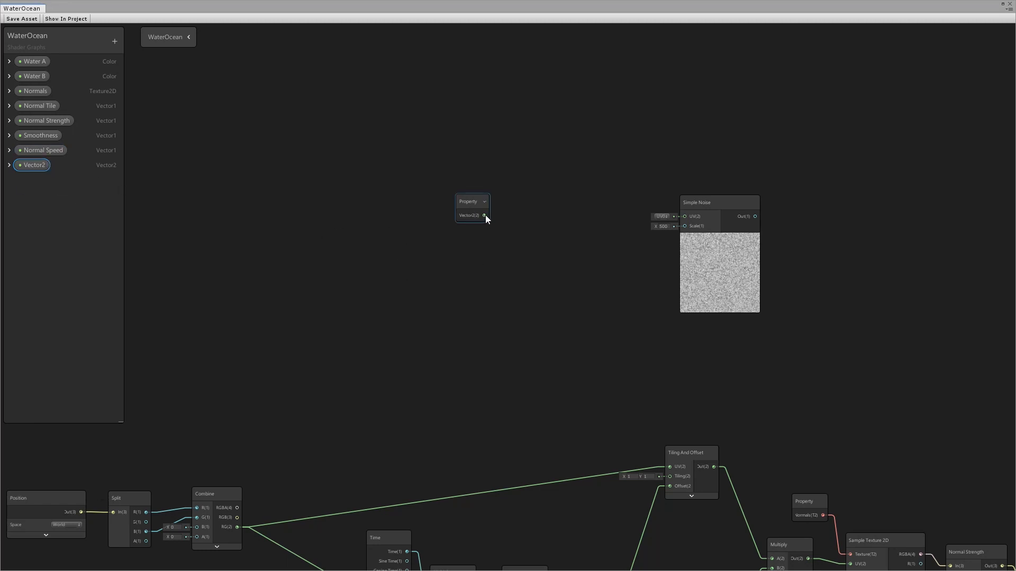
Step: Add a Multiply node beside the Vector2 property and connect the property to its A input
key(space)
text(multi)
click(503, 253)
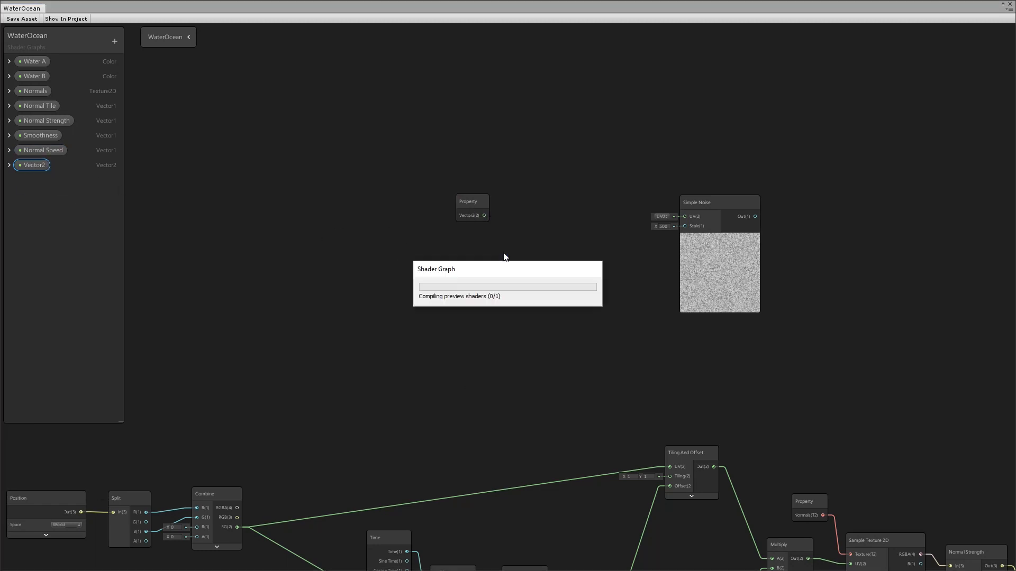
drag(563, 253, 565, 220)
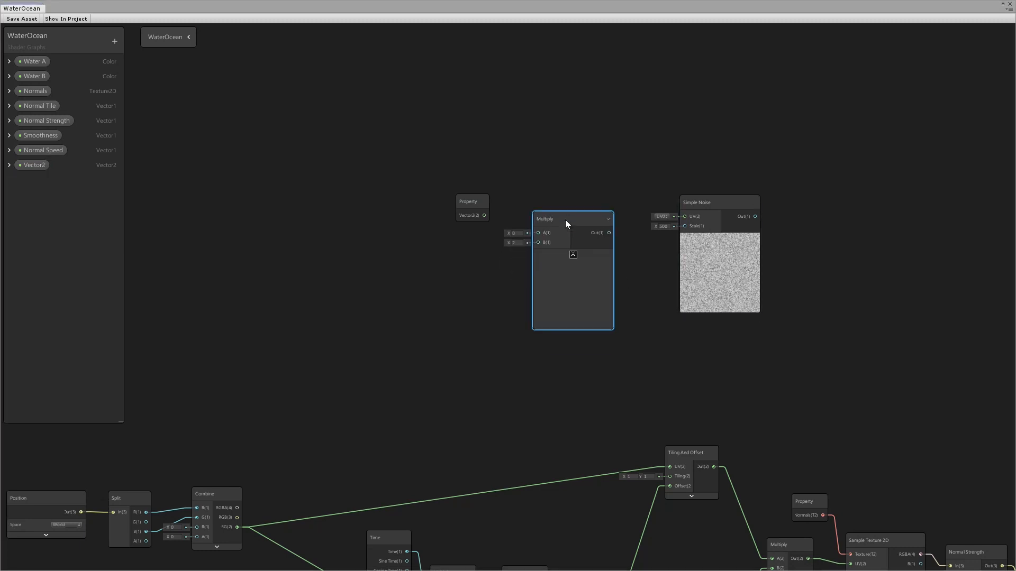
drag(484, 215, 541, 232)
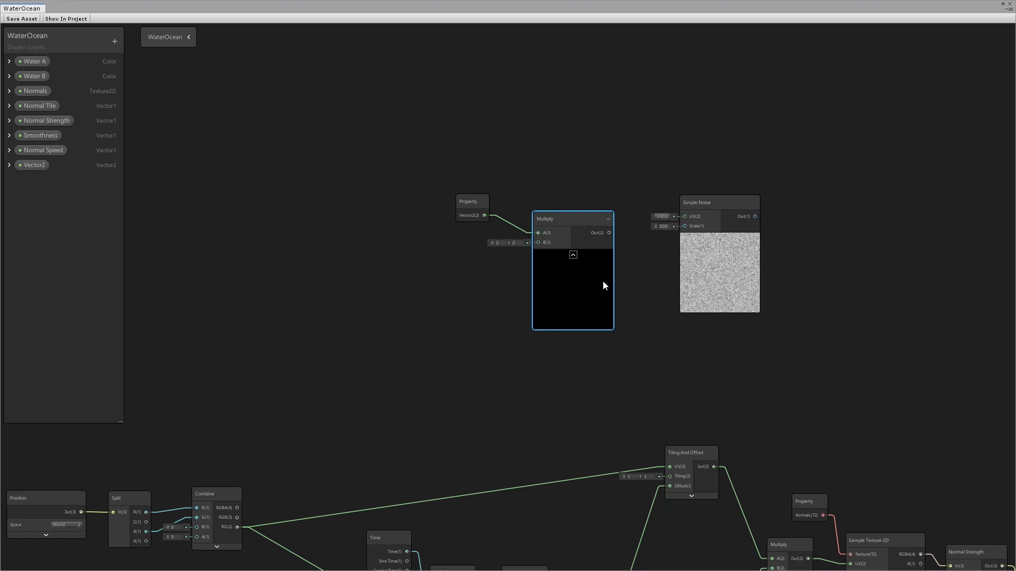
drag(563, 219, 558, 217)
Step: Move the Multiply and Vector2 property nodes above Combine, feeding Combine's RG output into A and the Vector2 property into B
scroll(544, 242, down, 2)
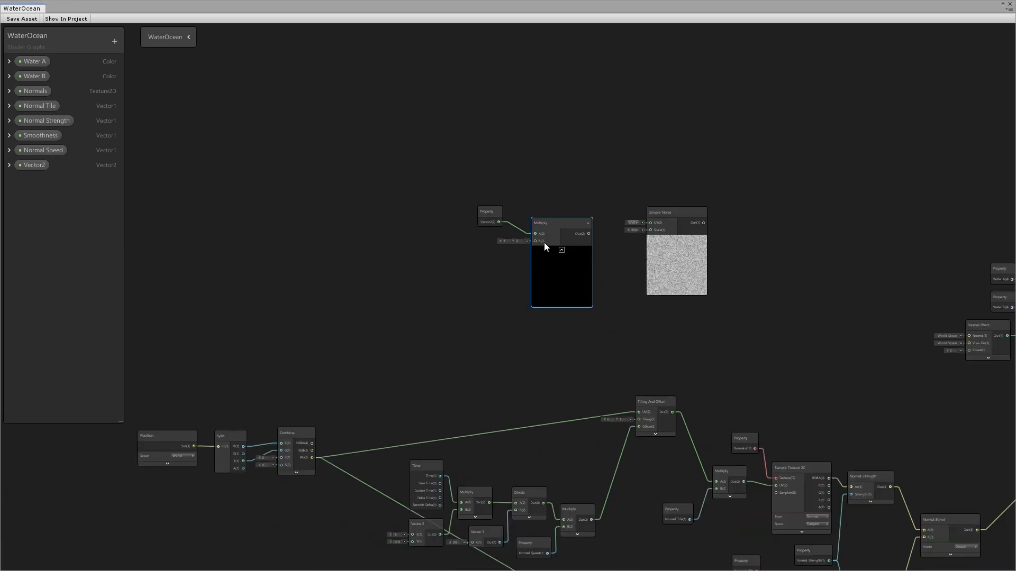
scroll(711, 282, up, 2)
scroll(491, 390, down, 1)
scroll(492, 391, down, 1)
middle_drag(478, 462, 571, 374)
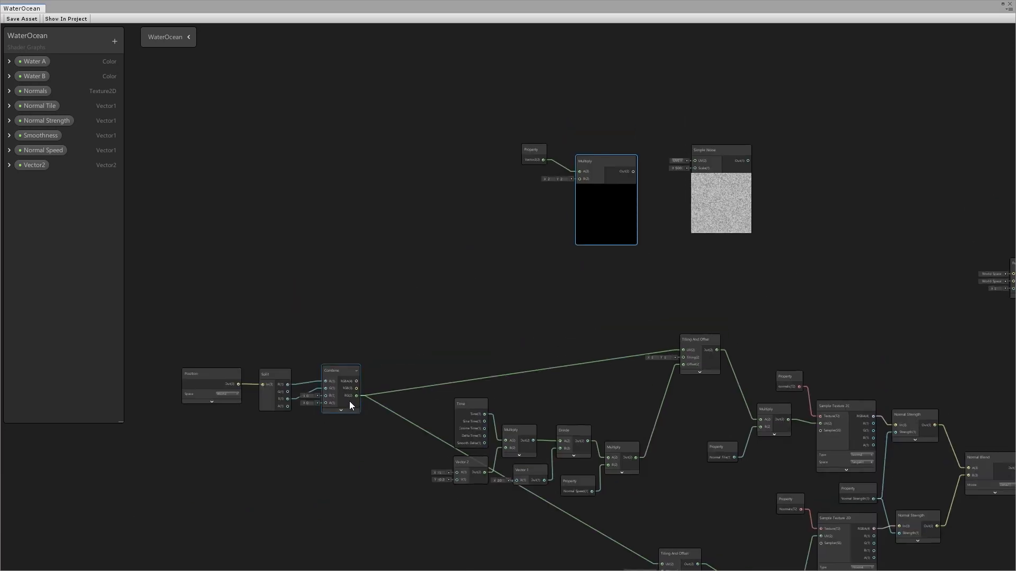
drag(585, 164, 407, 162)
drag(357, 395, 419, 160)
drag(357, 395, 386, 168)
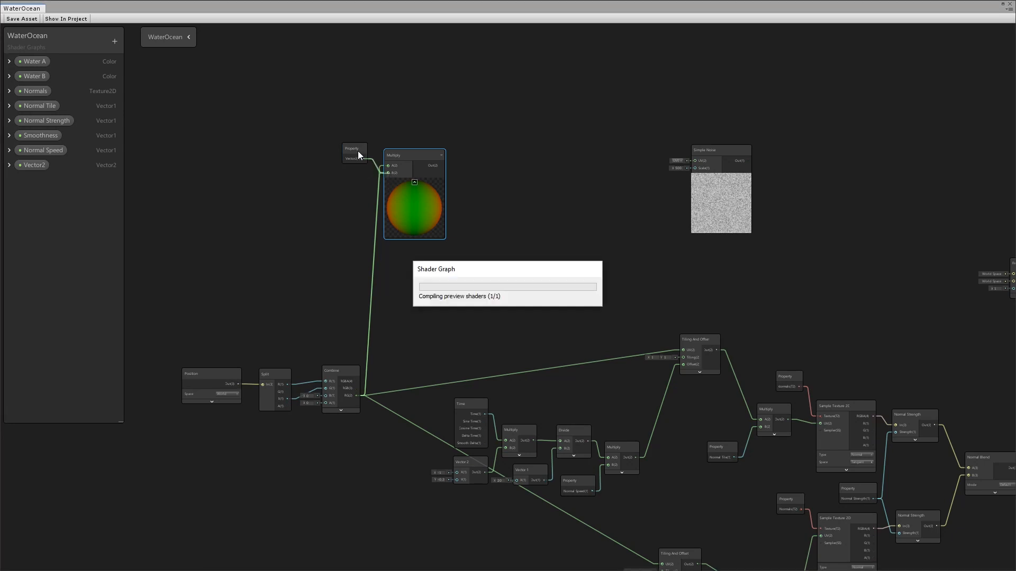
drag(357, 152, 352, 165)
drag(413, 156, 418, 156)
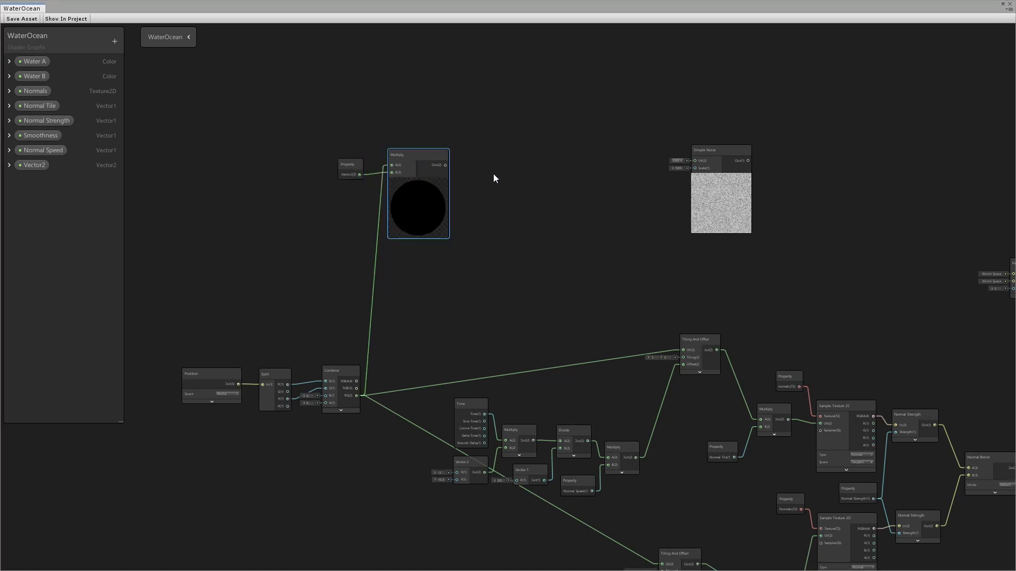
Step: Add a second Multiply node, connect the first Multiply's output to its A input and collapse its preview
scroll(508, 170, up, 1)
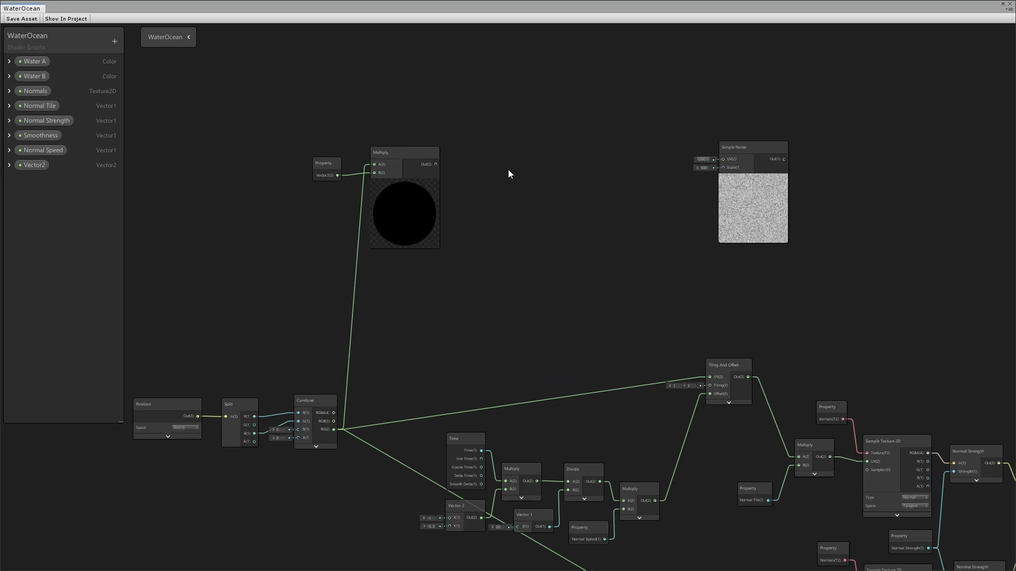
key(space)
text(mult)
click(503, 192)
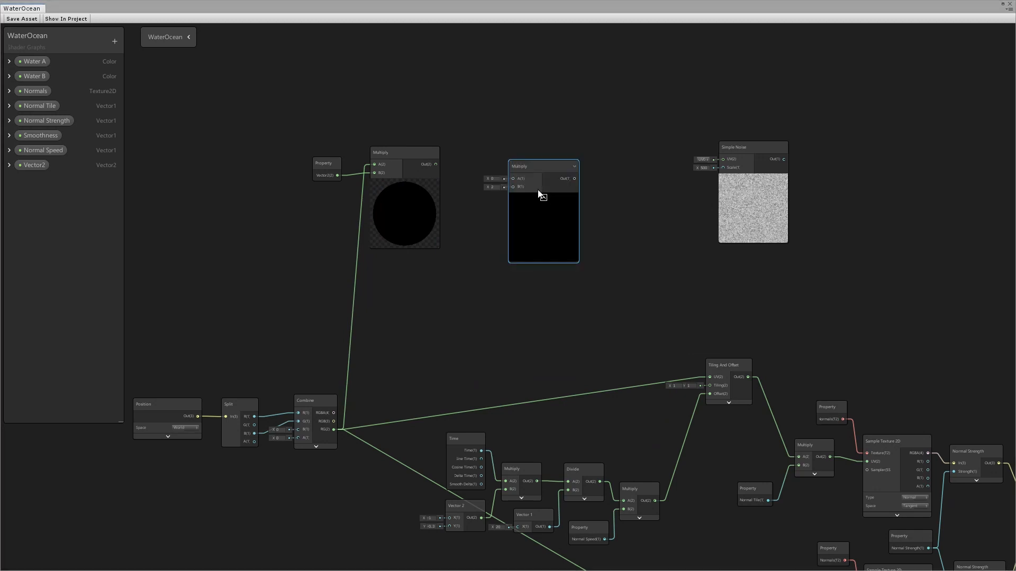
drag(488, 178, 515, 154)
click(507, 230)
middle_drag(509, 365, 438, 264)
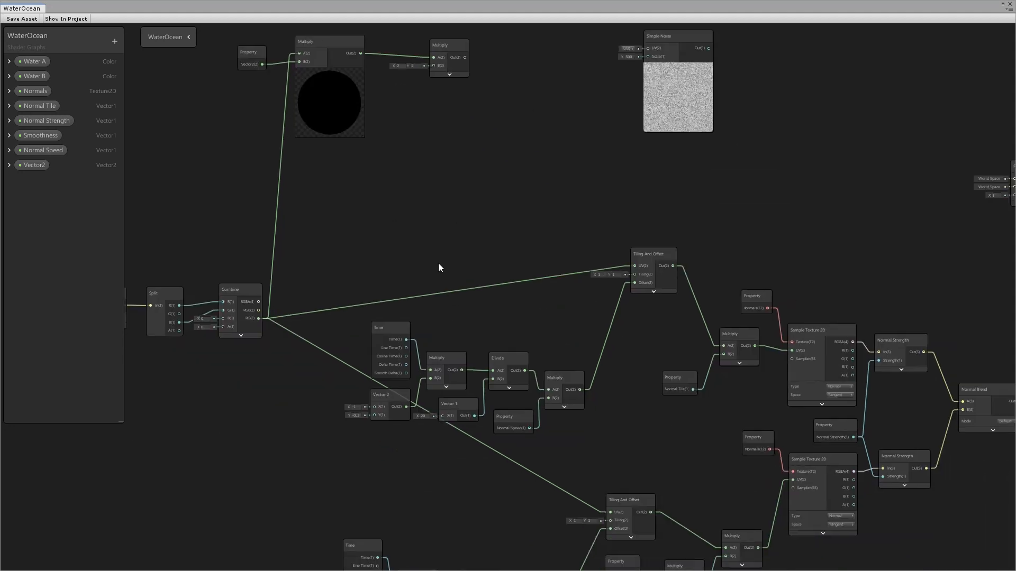
middle_drag(668, 476, 632, 399)
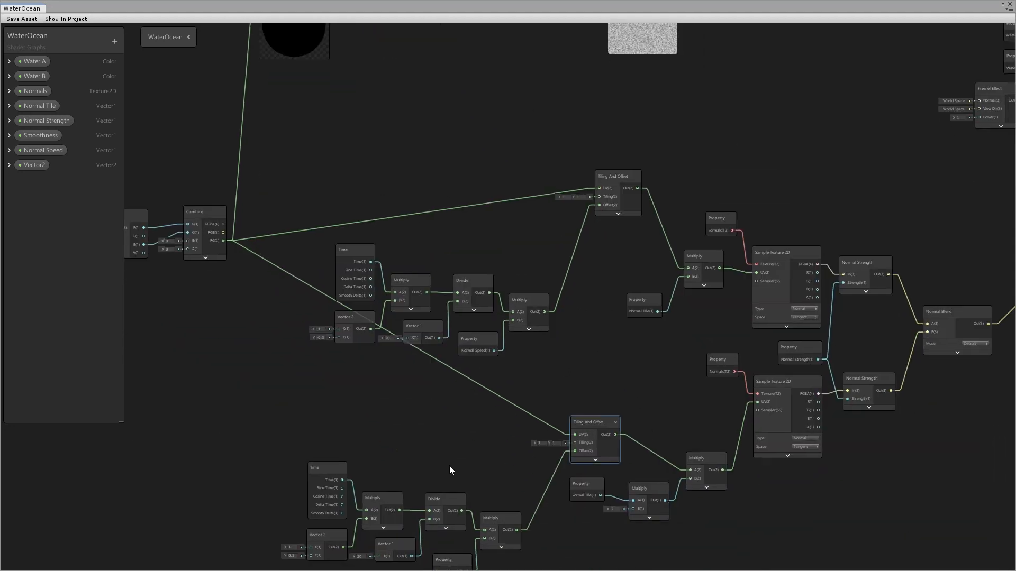
middle_drag(471, 188, 495, 313)
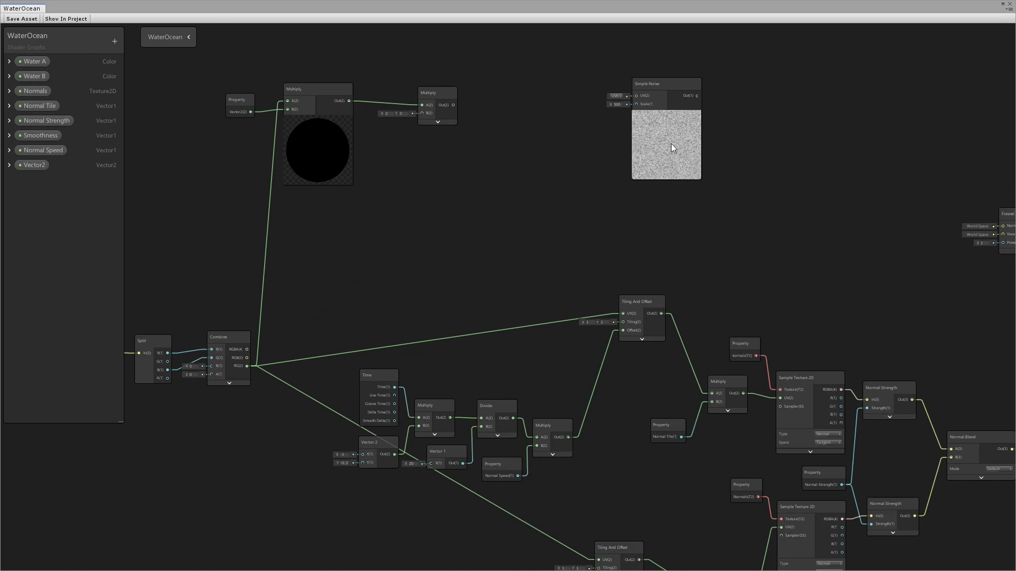
click(667, 116)
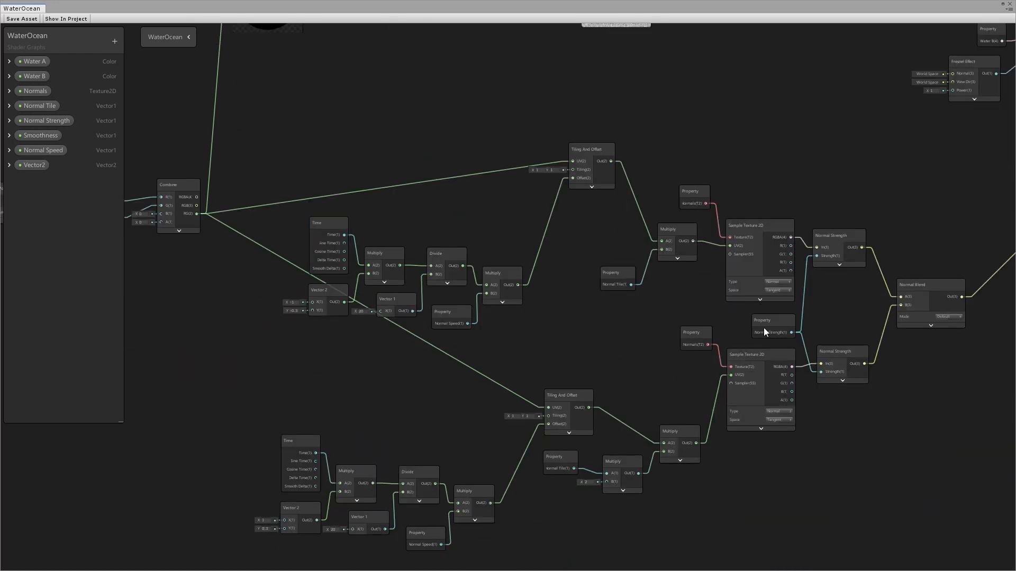
Step: Add a Vector 1 node below the second Multiply, convert it to a property and name it Wave Tile
middle_drag(445, 86, 524, 342)
drag(467, 201, 453, 194)
click(495, 264)
key(space)
text(vecto)
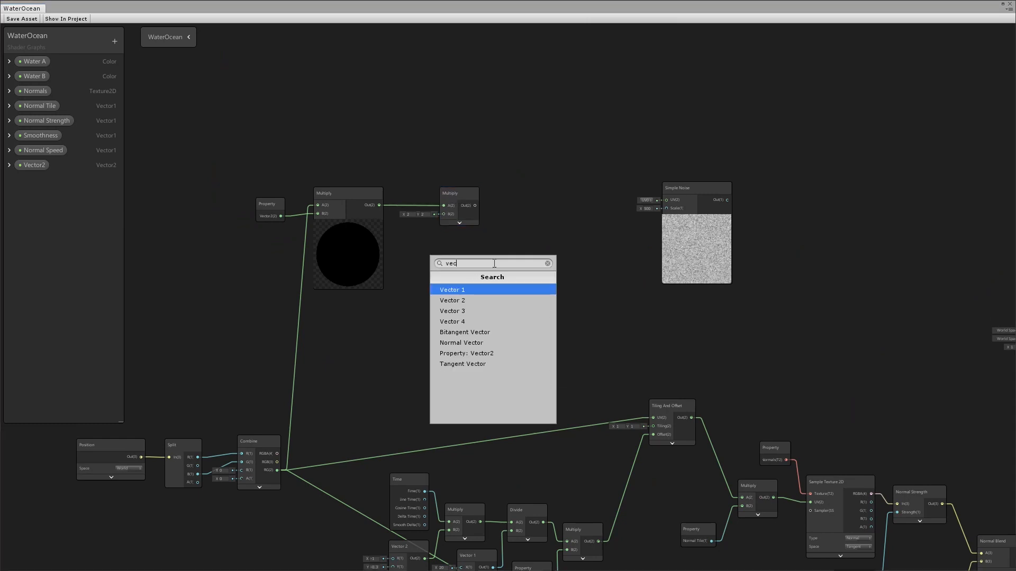
click(465, 290)
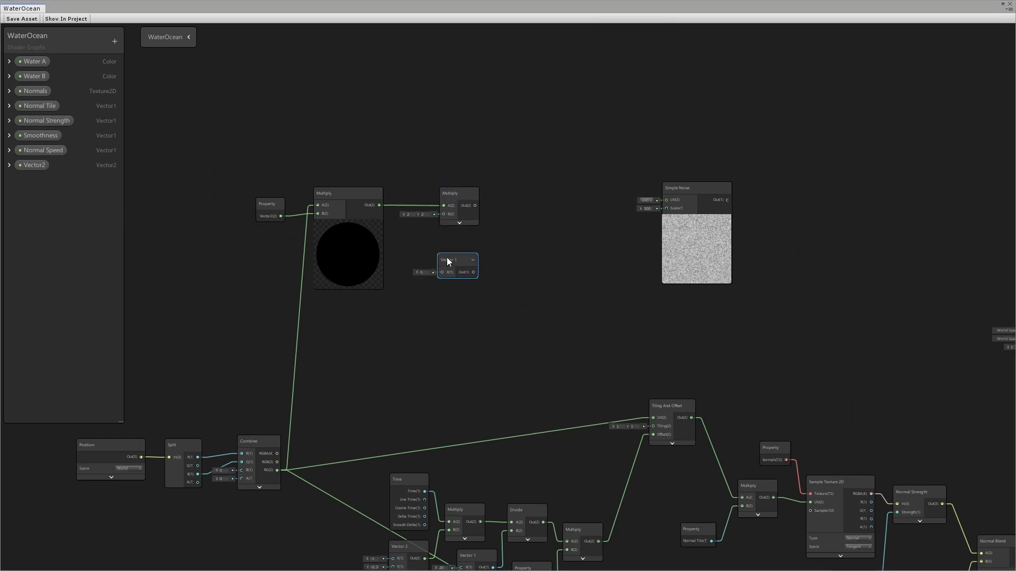
right_click(446, 258)
click(487, 360)
right_click(31, 178)
click(61, 182)
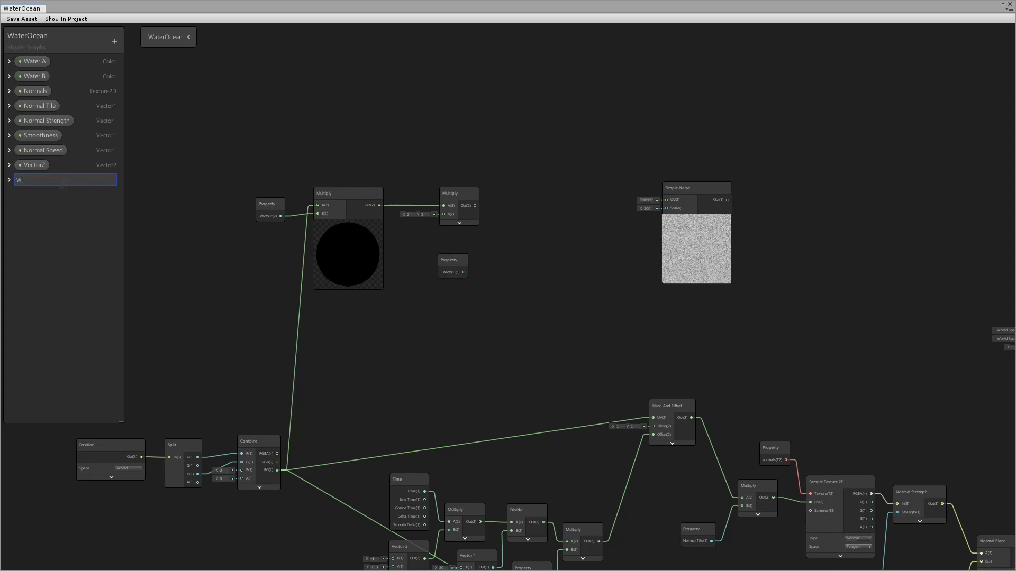
Step: Connect Wave Tile to the second Multiply's B input and that Multiply's output to the Simple Noise UV input
drag(453, 265, 419, 249)
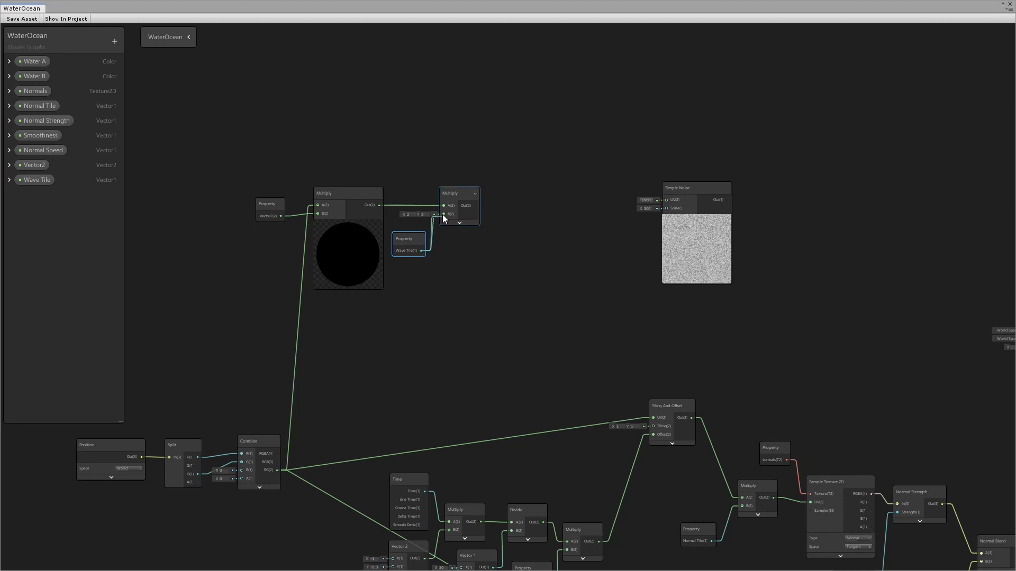
click(504, 229)
scroll(476, 244, up, 2)
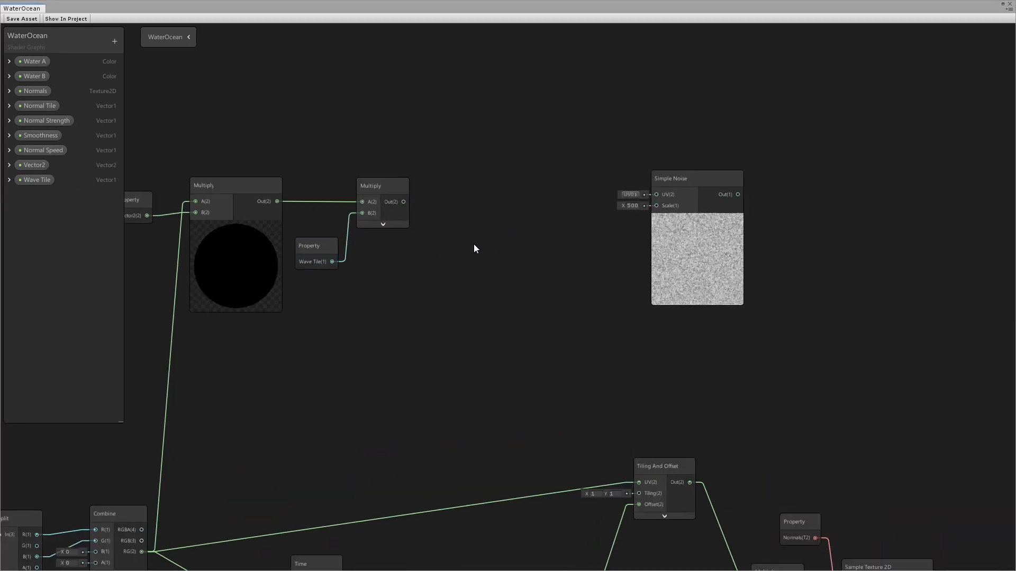
drag(403, 201, 617, 180)
middle_drag(322, 232, 412, 234)
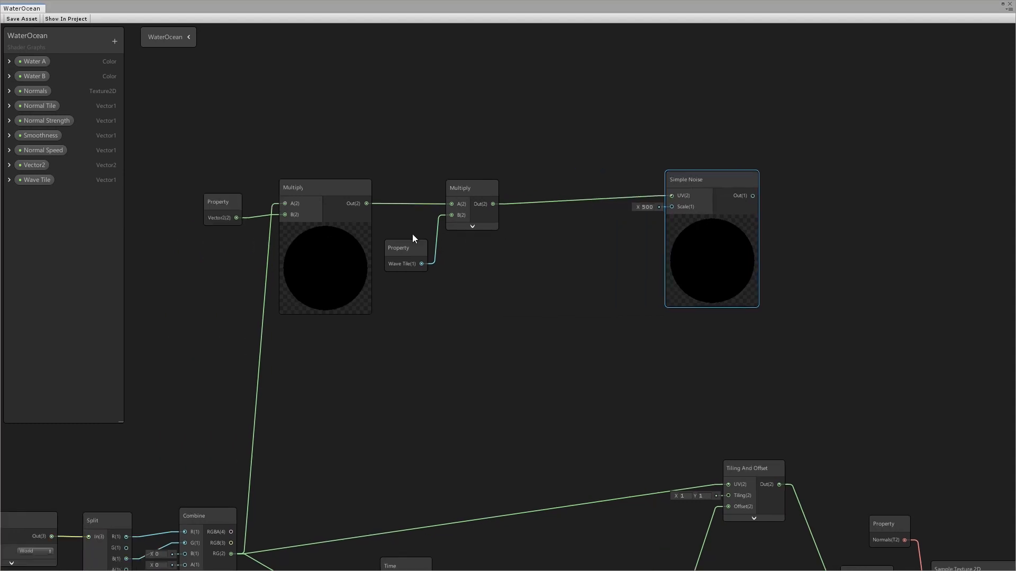
Step: Edit the Wave Tile property's default value and set the Vector2 property's default X and Y to 1
click(9, 180)
click(61, 219)
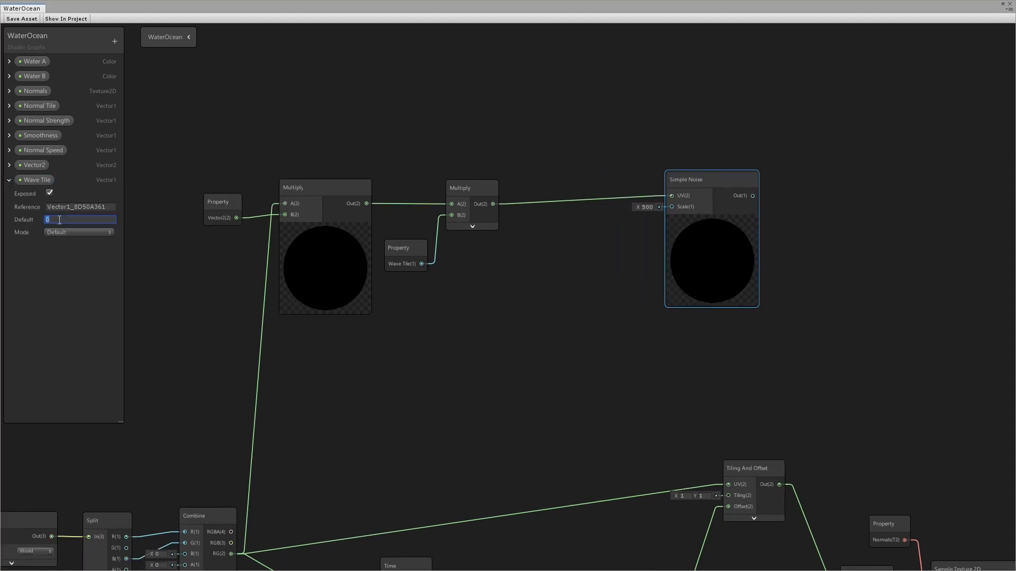
click(9, 180)
click(10, 166)
click(68, 204)
text(1)
key(Return)
click(67, 215)
text(1)
key(Return)
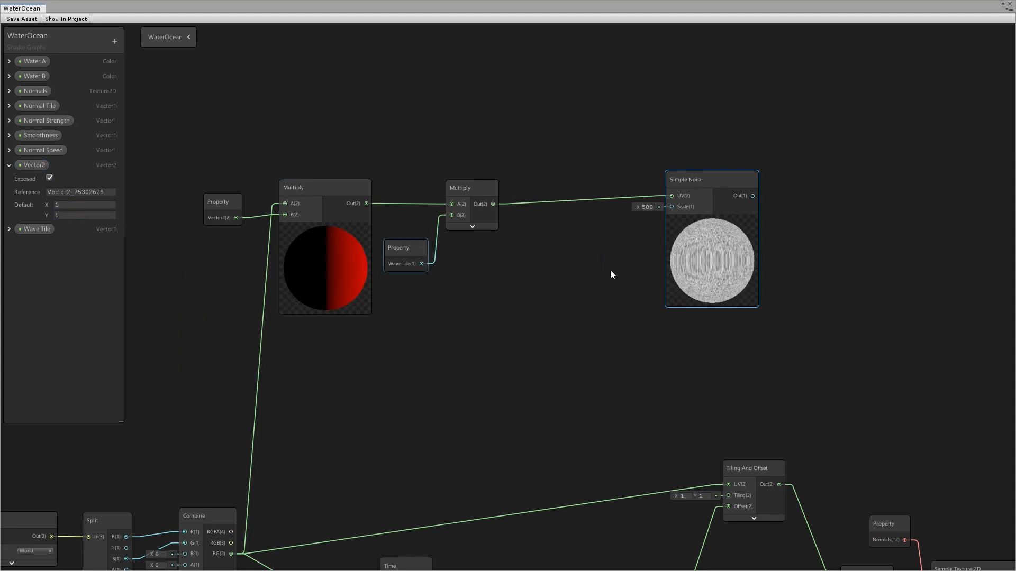
Step: Add a Vector 1 node beside Simple Noise, convert it to a property and connect it to the Simple Noise Scale input
middle_drag(610, 274, 589, 274)
key(space)
text(vecto)
click(522, 256)
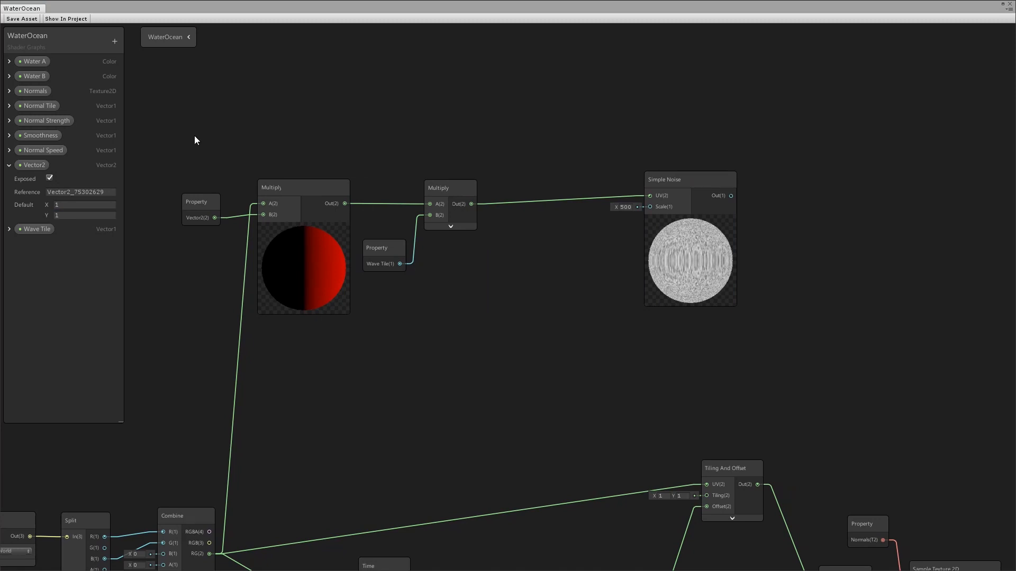
click(114, 42)
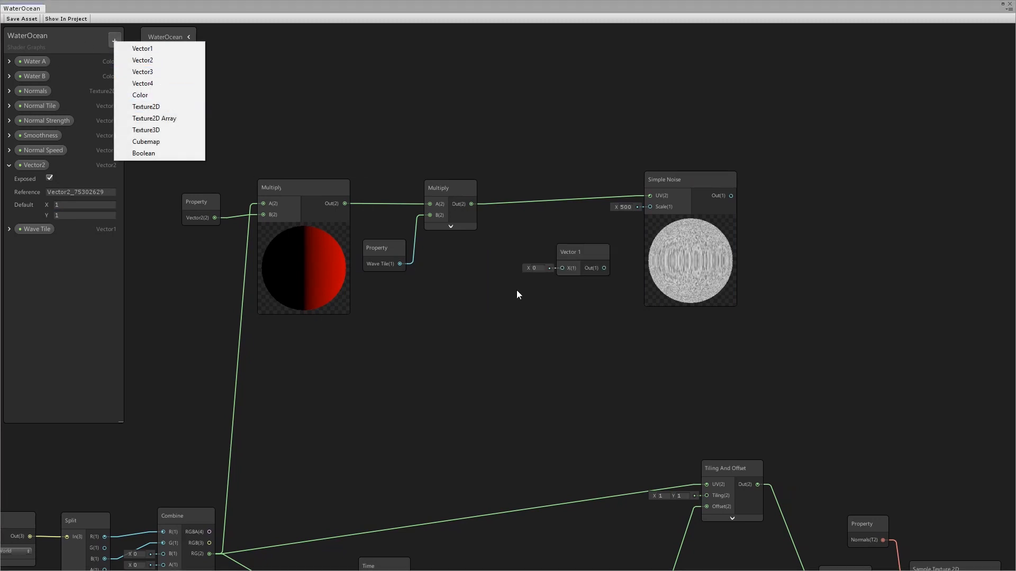
click(583, 254)
right_click(579, 258)
click(598, 370)
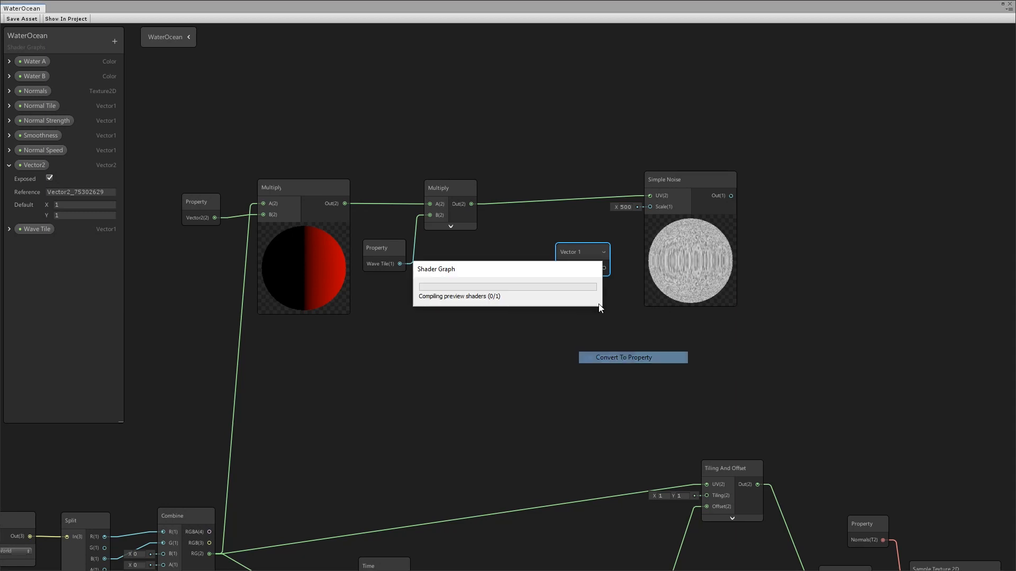
drag(574, 256, 580, 228)
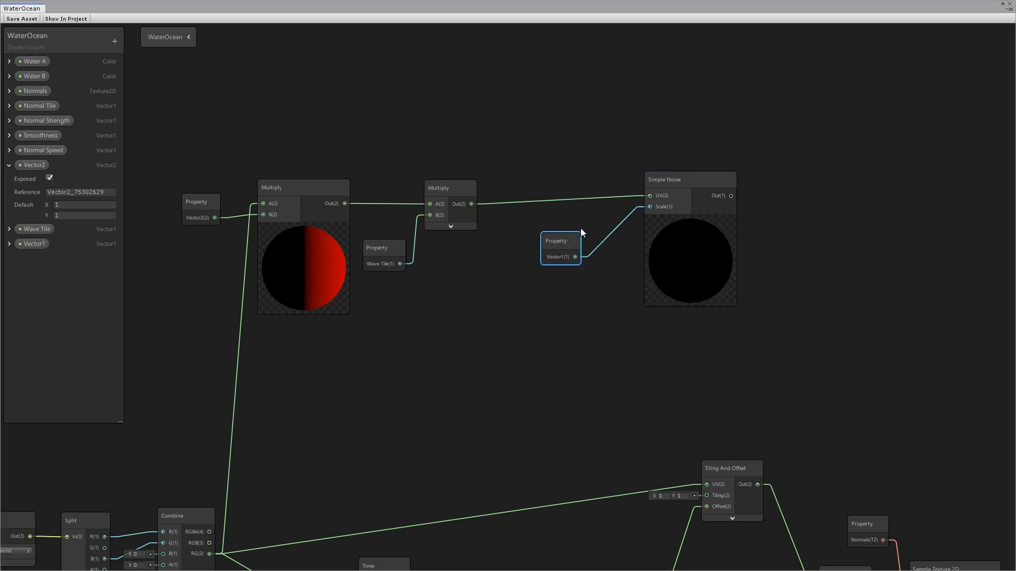
Step: Rename the new Vector1 property to Wave Scale and nudge its node into place beside Simple Noise
click(9, 165)
double_click(29, 194)
text(Wave Scale)
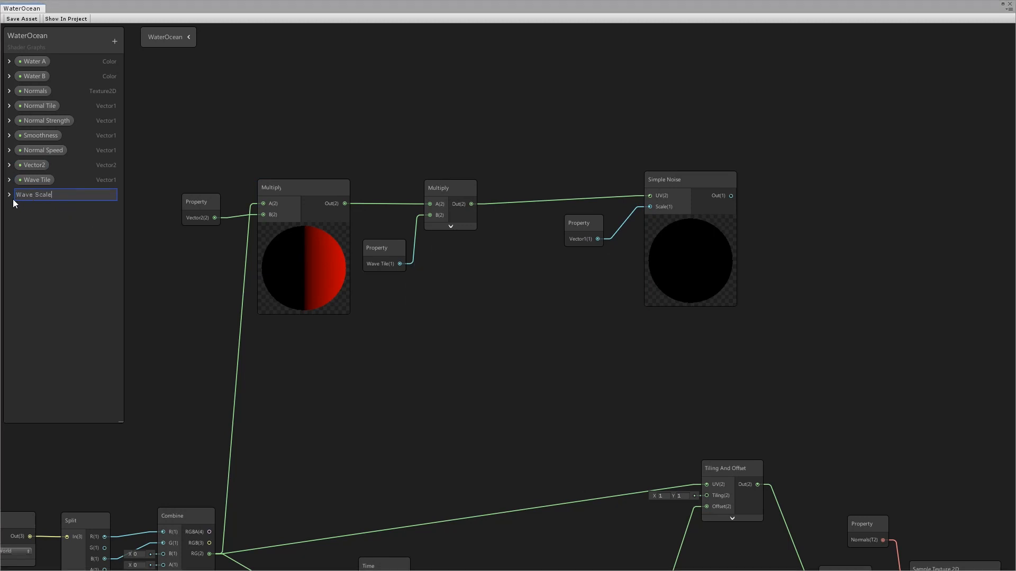
key(Return)
drag(578, 223, 584, 219)
Step: Connect the Simple Noise output to the PBR Master Emission input and rearrange the Fresnel color nodes around the master node
middle_drag(749, 263, 408, 209)
scroll(407, 208, down, 2)
scroll(408, 208, down, 1)
drag(496, 110, 136, 247)
drag(389, 199, 439, 197)
middle_drag(629, 267, 452, 243)
scroll(451, 243, up, 1)
scroll(452, 243, up, 1)
drag(735, 154, 574, 264)
drag(695, 186, 710, 123)
drag(212, 104, 762, 353)
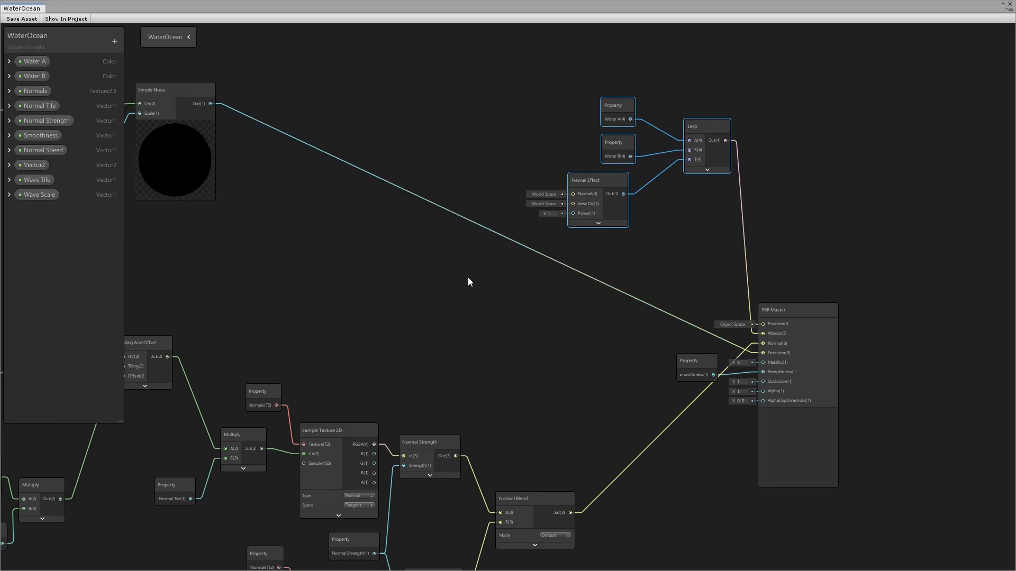
Step: Save the shader asset and set the water material's Wave Scale to 11.77
middle_drag(275, 172, 400, 202)
click(27, 18)
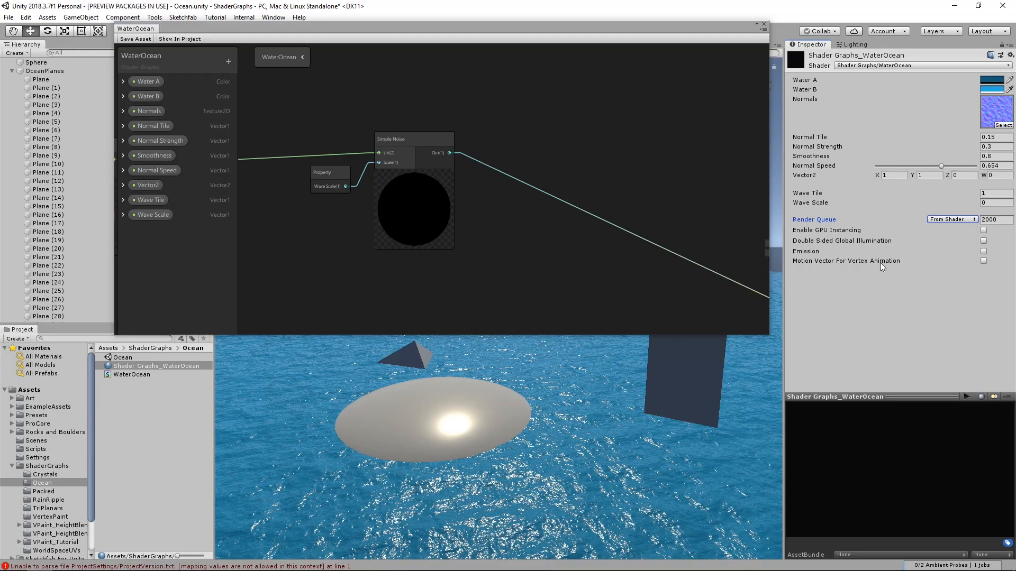
click(996, 202)
text(4.42)
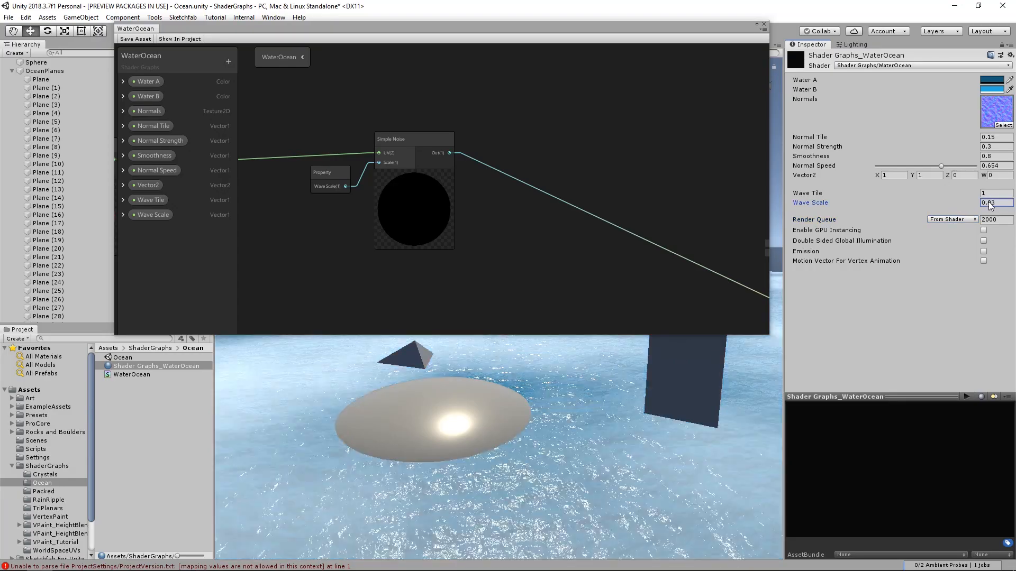
drag(43, 204, 174, 219)
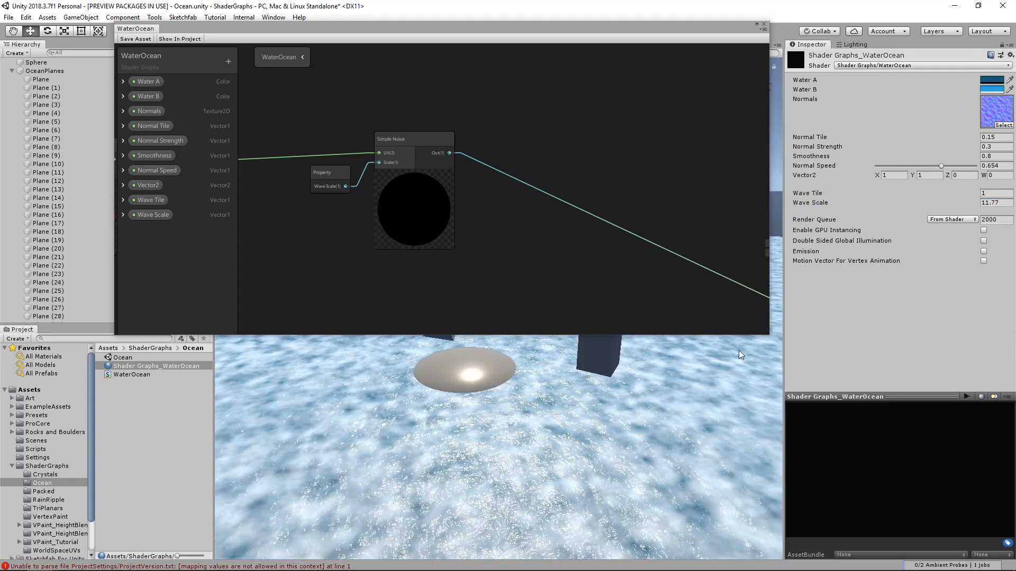
Step: Shrink the graph window to uncover the ocean and set the material's Vector2 to X 0.05 and Y 0.3
drag(767, 338, 605, 222)
alt+drag(554, 340, 627, 356)
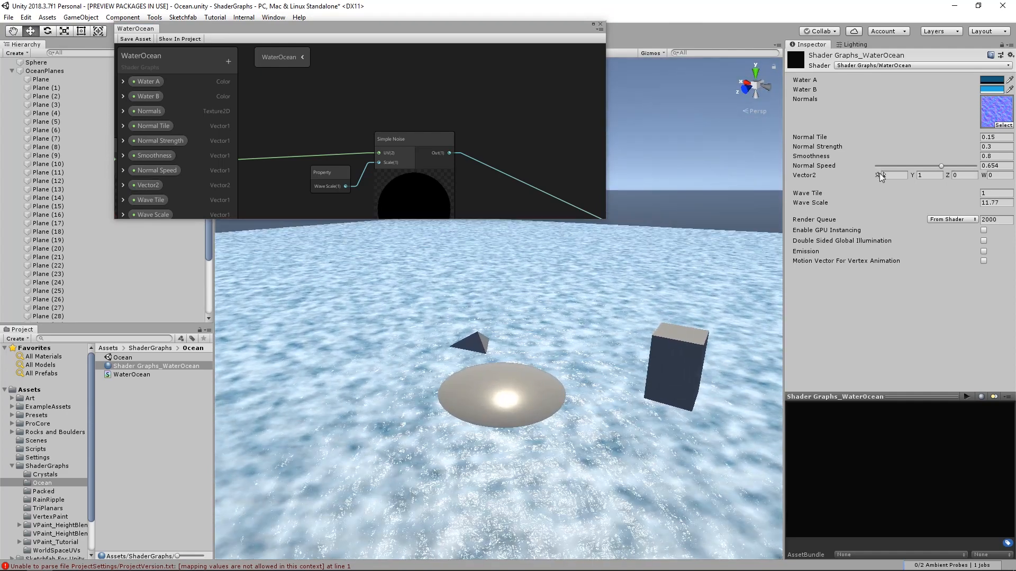
alt+drag(873, 176, 811, 179)
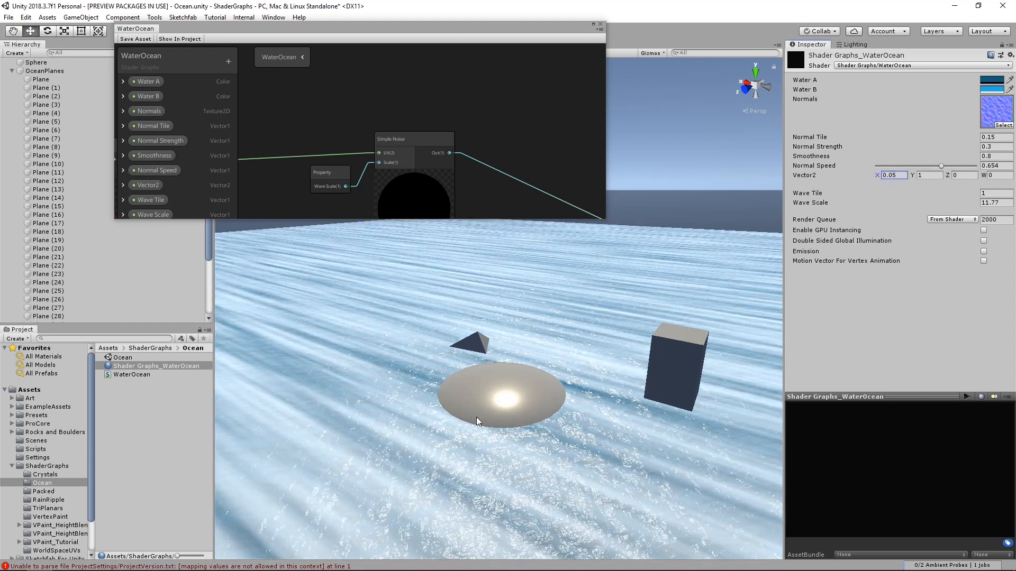
alt+drag(912, 175, 865, 176)
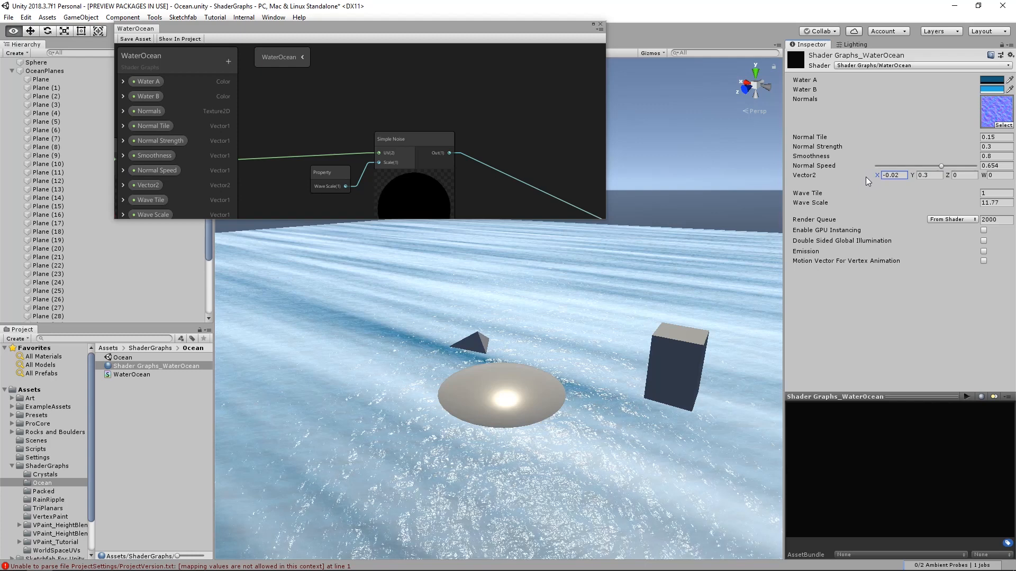
Step: Set the material's Vector2 X to 0.04 and its Wave Scale to 10.05
drag(868, 177, 651, 233)
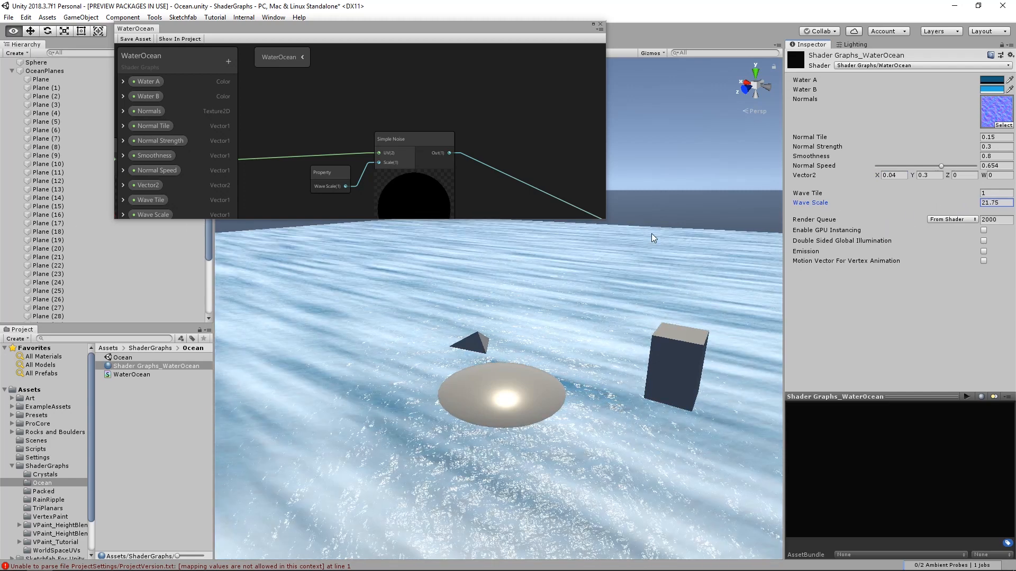
drag(814, 253, 484, 299)
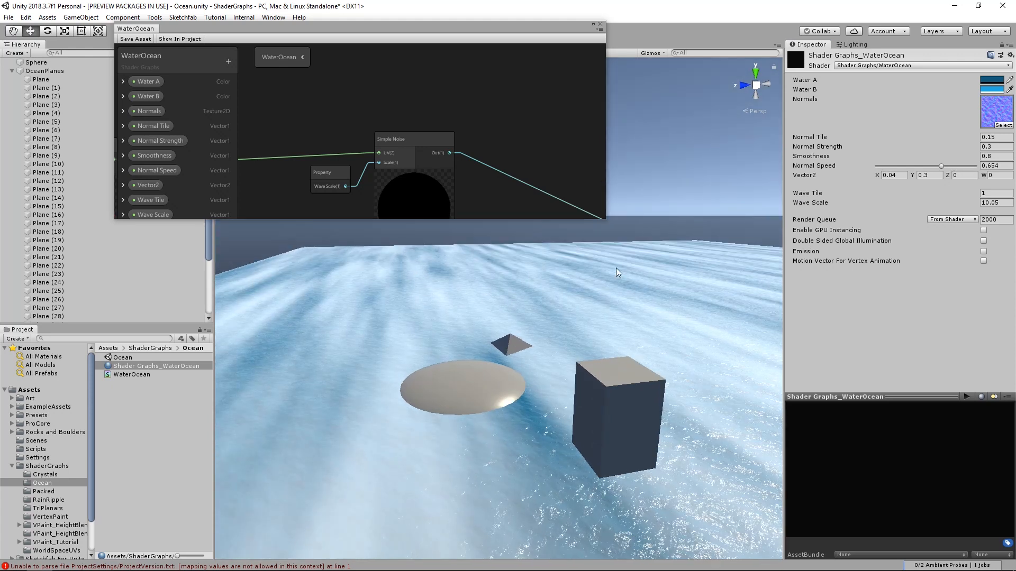
alt+drag(571, 395, 575, 363)
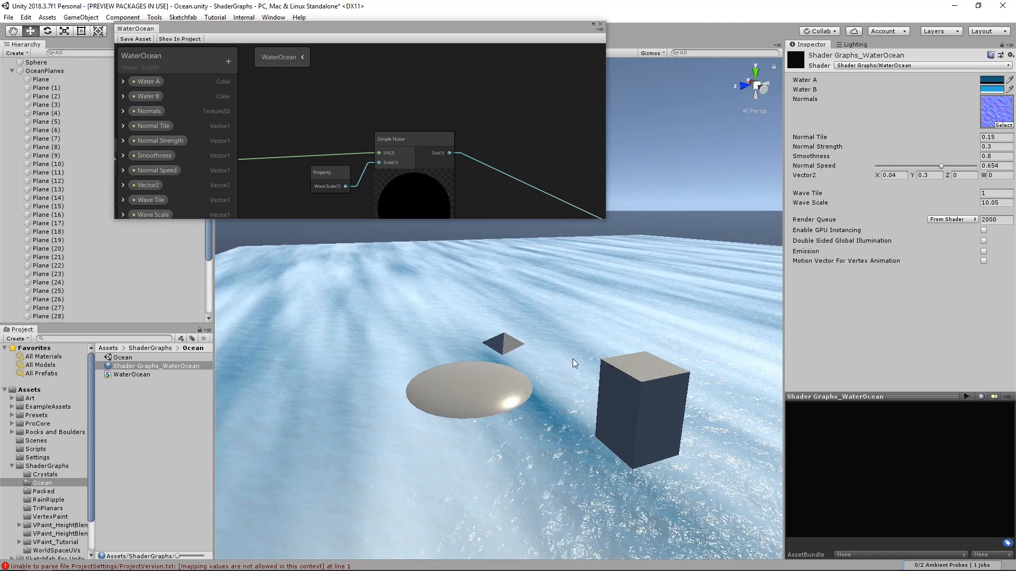
alt+drag(546, 410, 524, 407)
Step: Try 0.2 for the material's Vector2 X, then settle the vector on X 0.02 and Y 0.5
click(877, 175)
text(0.2)
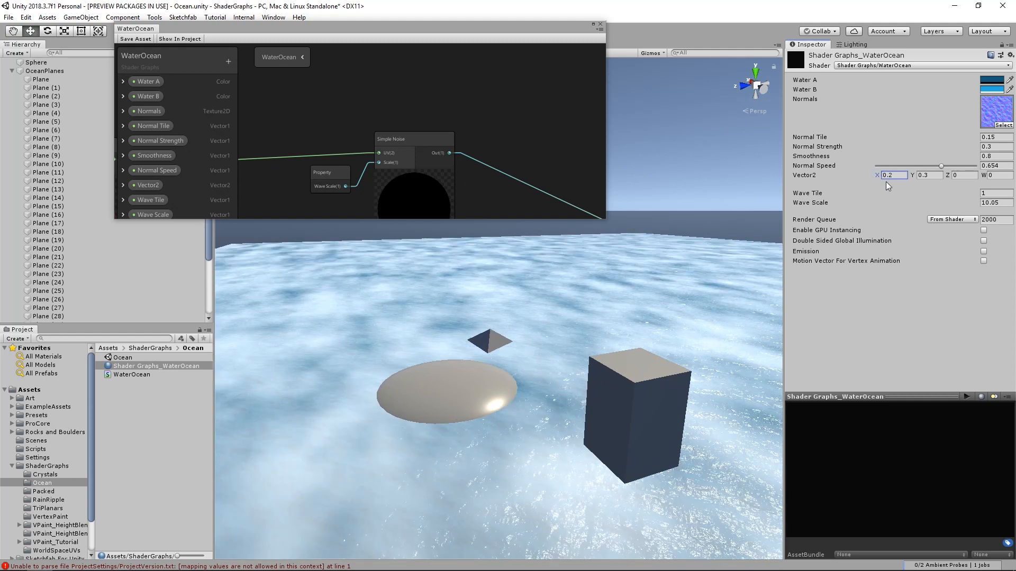
drag(912, 175, 868, 181)
alt+drag(540, 342, 582, 344)
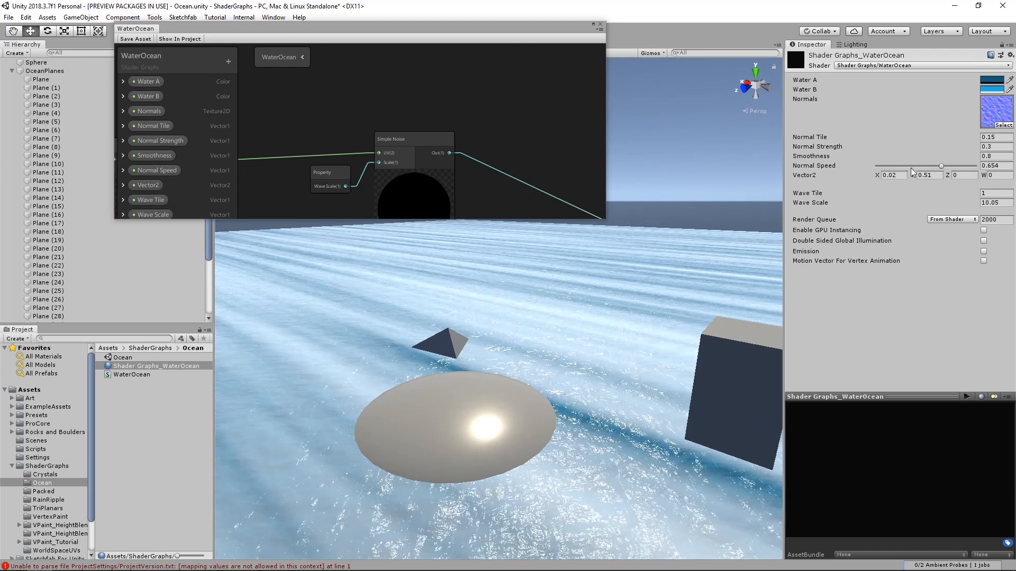
click(873, 177)
click(933, 175)
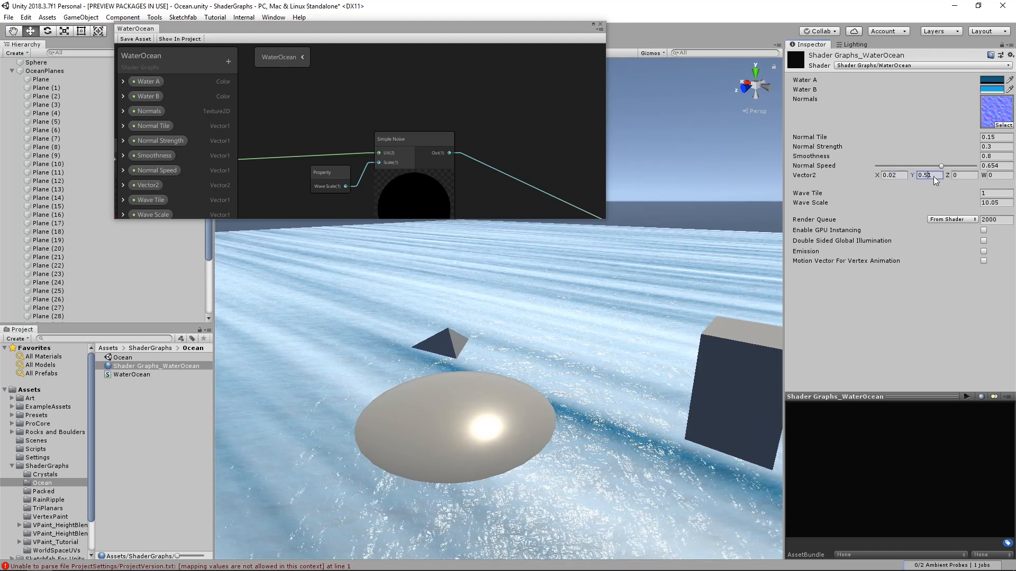
key(BackSpace)
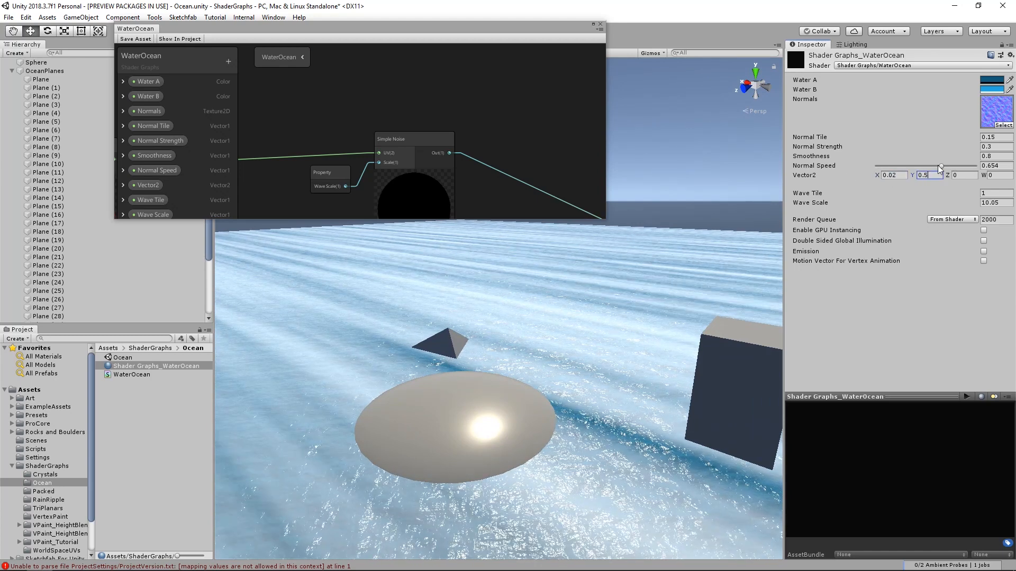
key(shift+Tab)
Step: Add a Vector 2 node with X 0.02 and Y 0.5 and connect it to the first wave Multiply's B input
middle_drag(361, 133, 576, 129)
middle_drag(495, 114, 603, 88)
middle_drag(397, 152, 548, 135)
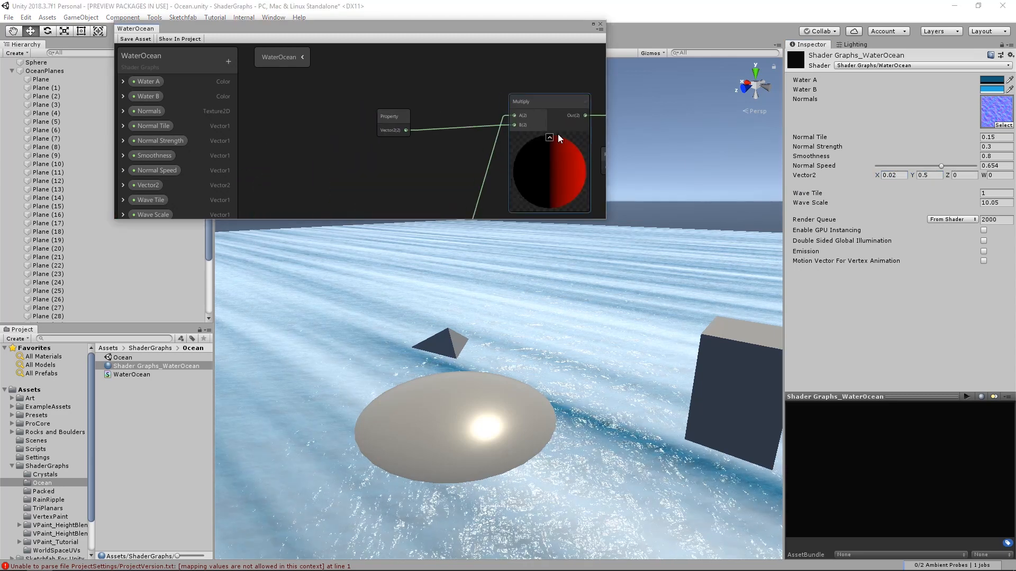
drag(394, 118, 402, 102)
key(space)
text(ve)
click(325, 166)
drag(384, 153, 402, 108)
click(361, 157)
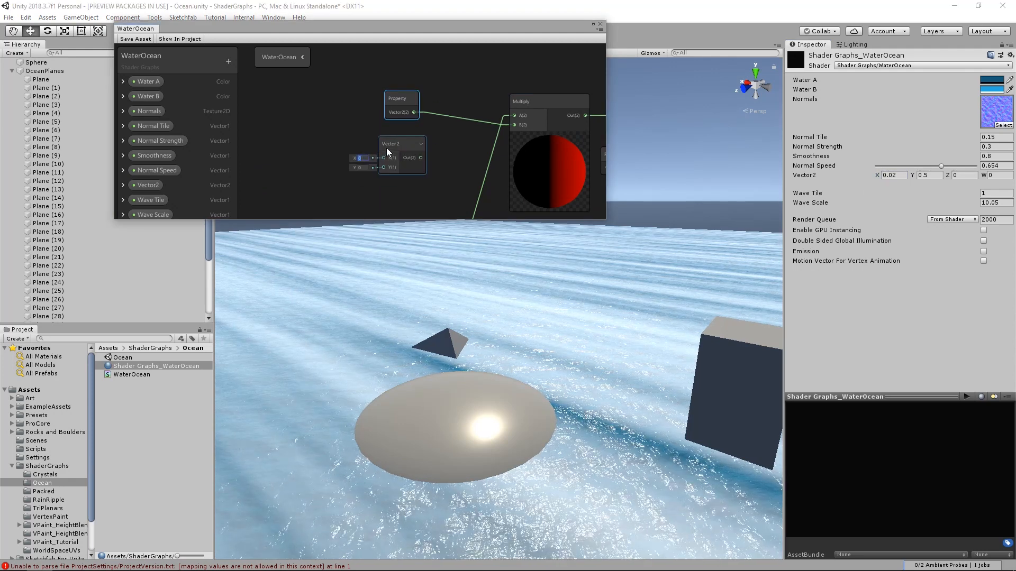
text(0.5)
drag(421, 158, 515, 125)
Step: Delete the Vector2 property along with its node and save the shader asset
key(Delete)
right_click(150, 189)
click(174, 206)
click(135, 39)
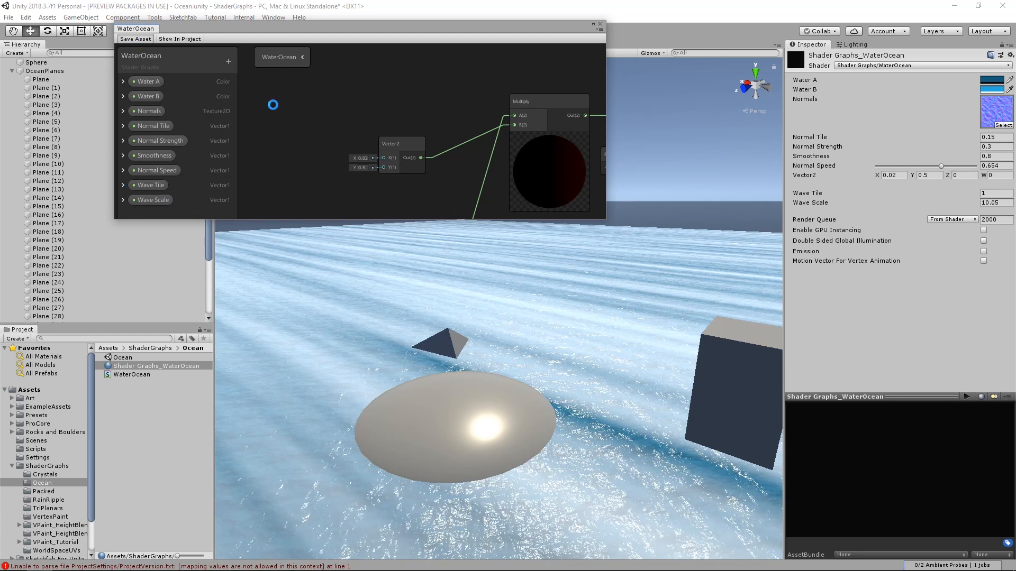
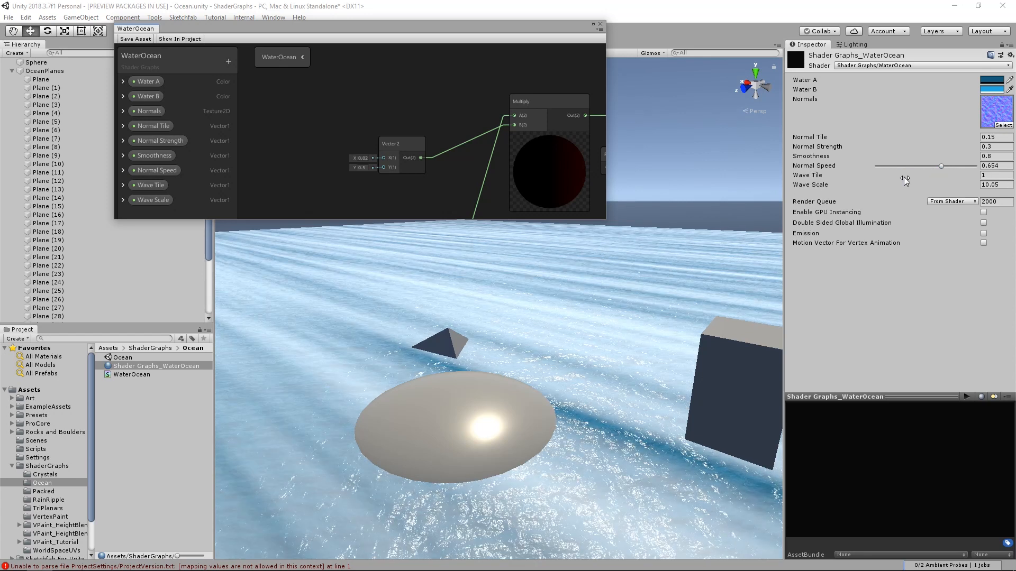
Step: Maximize the graph window and align the Vector 2 node with the first wave Multiply node
drag(596, 29, 621, 37)
click(619, 33)
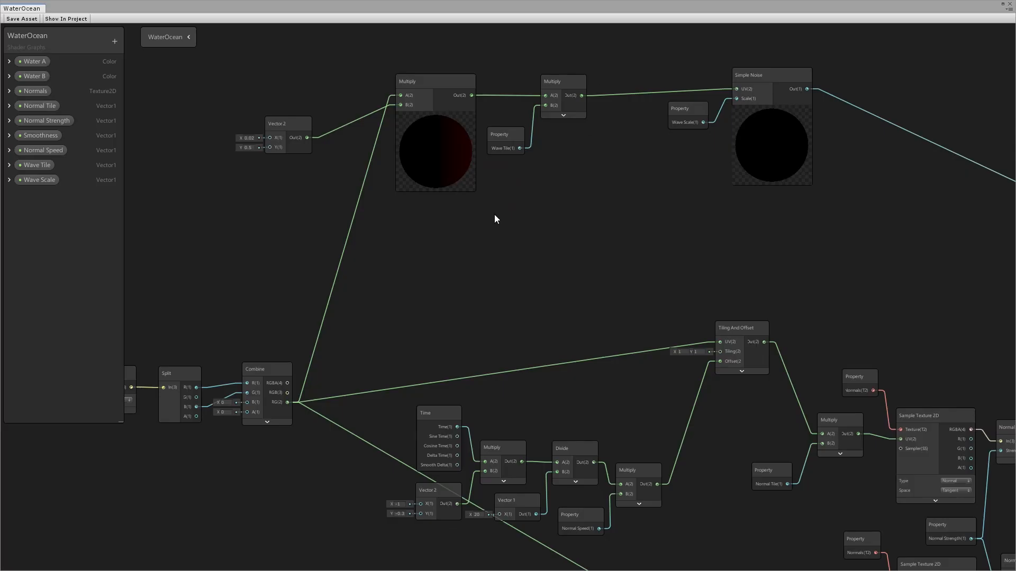
click(416, 151)
drag(416, 150, 409, 152)
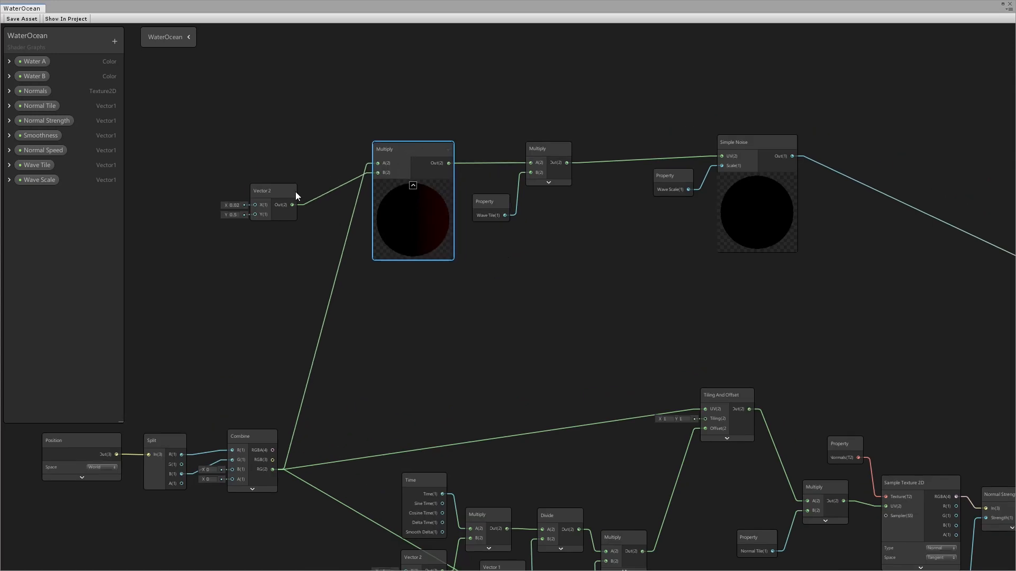
drag(294, 197, 300, 167)
Step: Duplicate the upper normal map's Time, Vector 2, Multiply, Divide, Vector 1 and Tiling And Offset nodes and place the copies beneath the wave nodes
scroll(607, 359, down, 2)
middle_drag(607, 359, 503, 250)
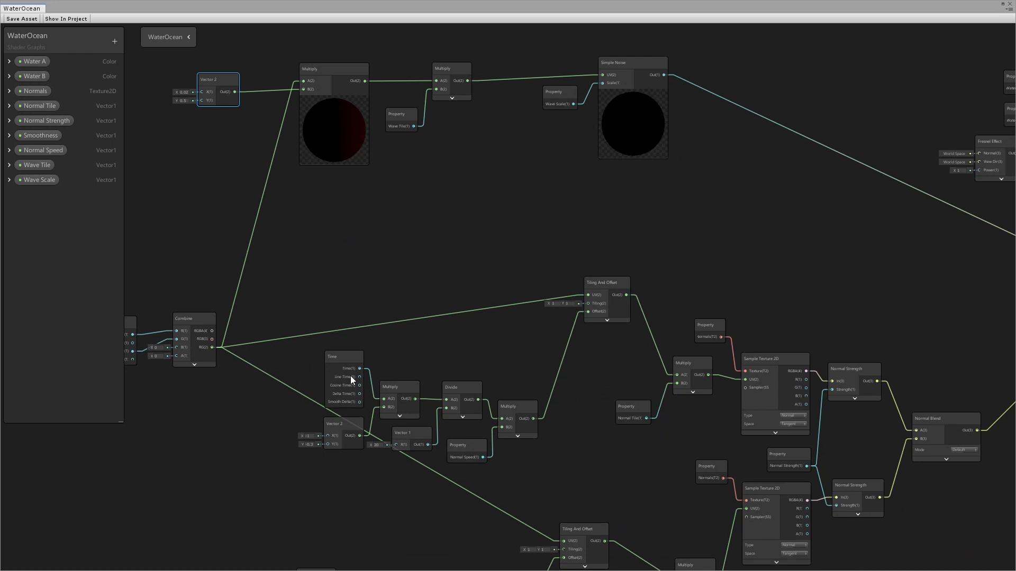
middle_drag(517, 171, 556, 264)
drag(237, 139, 664, 205)
middle_drag(563, 253, 560, 203)
click(637, 338)
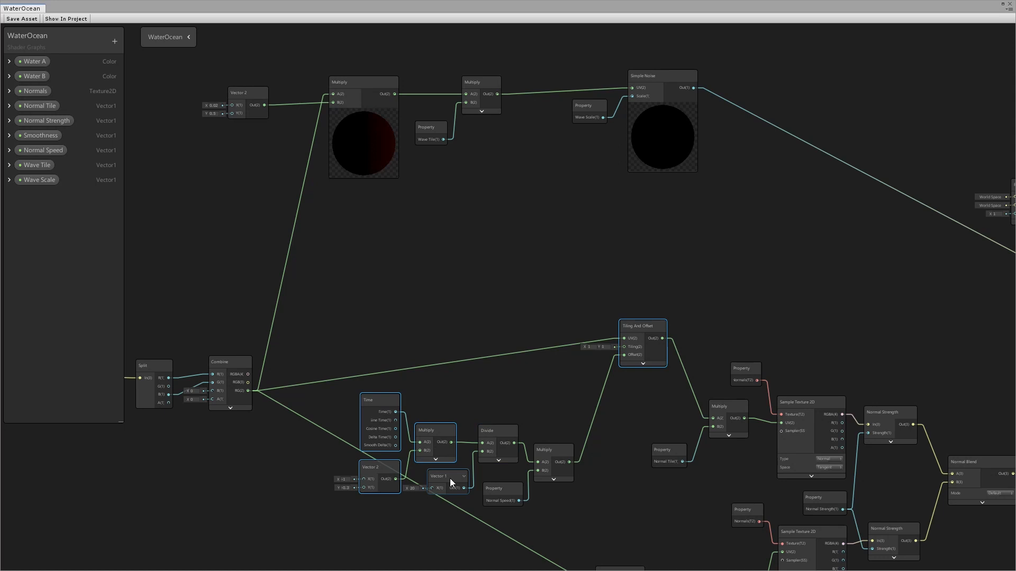
ctrl+click(508, 438)
ctrl+click(566, 454)
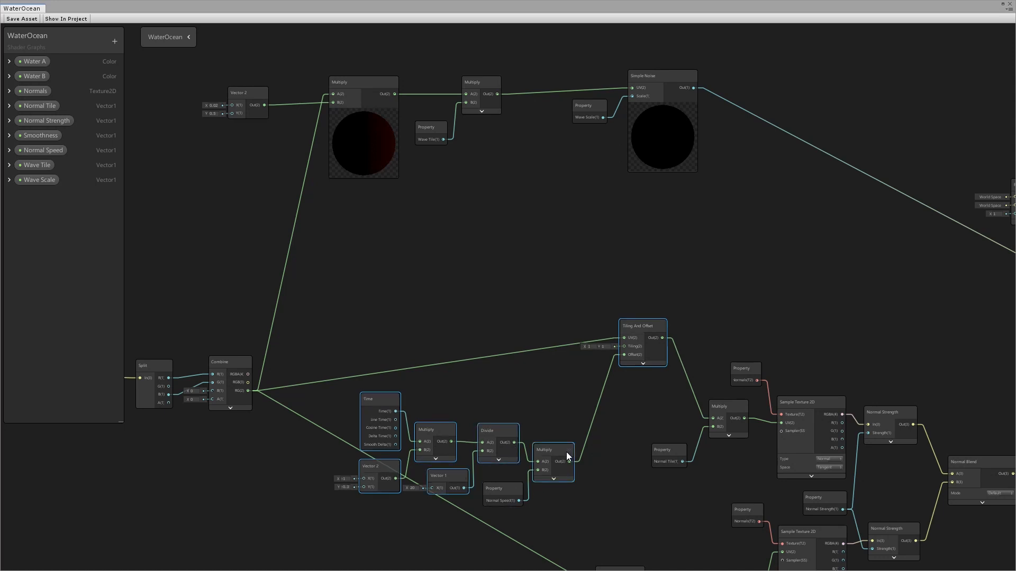
key(ctrl+d)
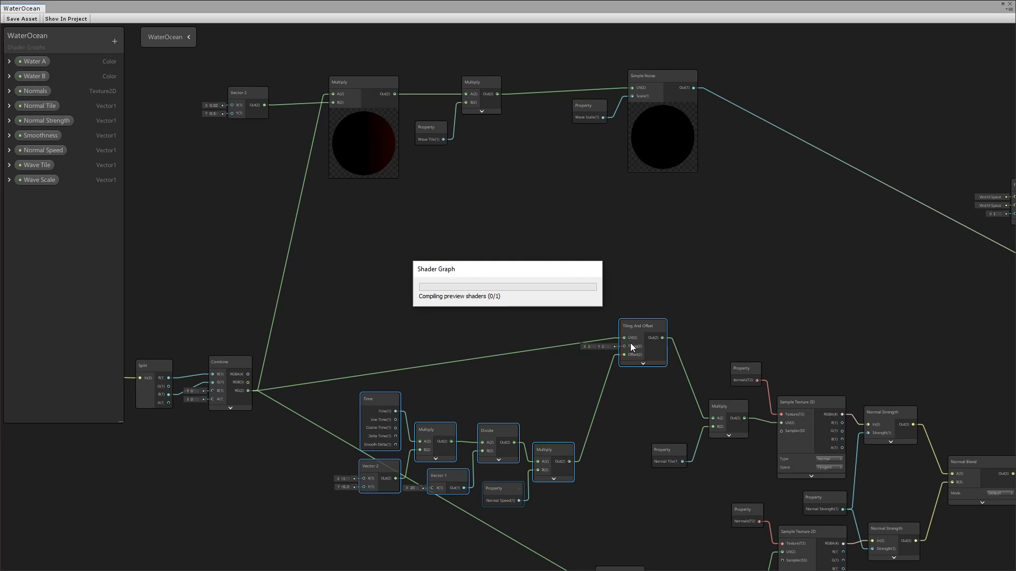
drag(652, 336, 587, 231)
drag(324, 208, 562, 319)
drag(587, 230, 582, 169)
Step: Route the second wave Multiply's output through the duplicated Tiling And Offset node's UV input into the Simple Noise UV input
drag(497, 94, 566, 189)
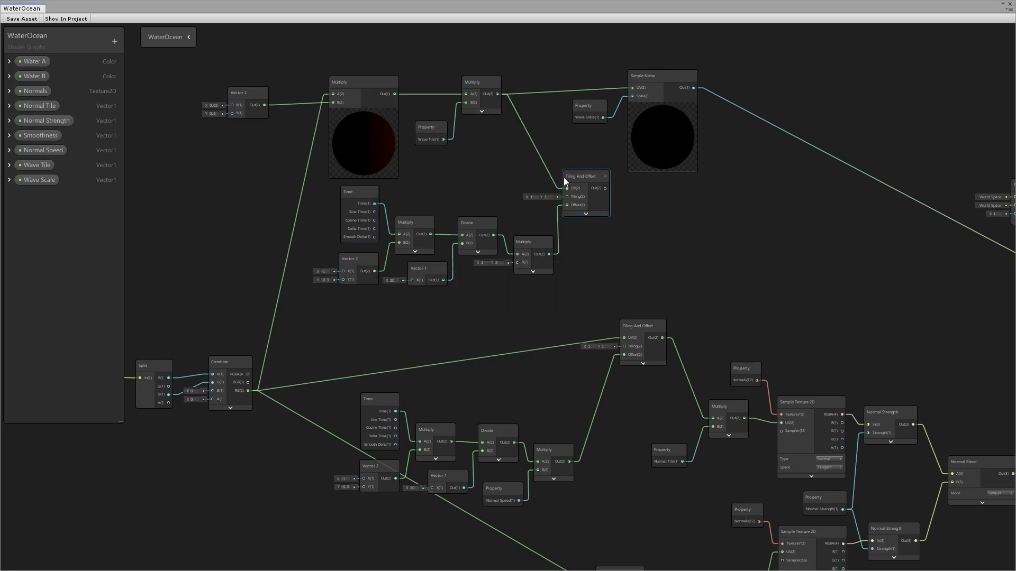
drag(663, 110, 678, 113)
drag(605, 188, 646, 93)
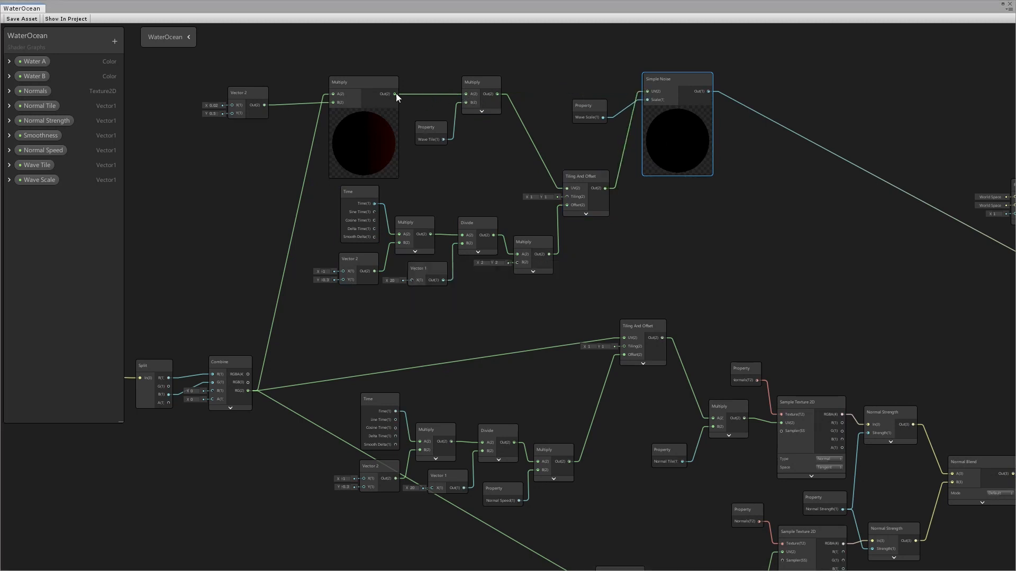
Step: Tidy the positions of the wave Vector 2 node and the duplicated Tiling And Offset node
drag(265, 91, 272, 87)
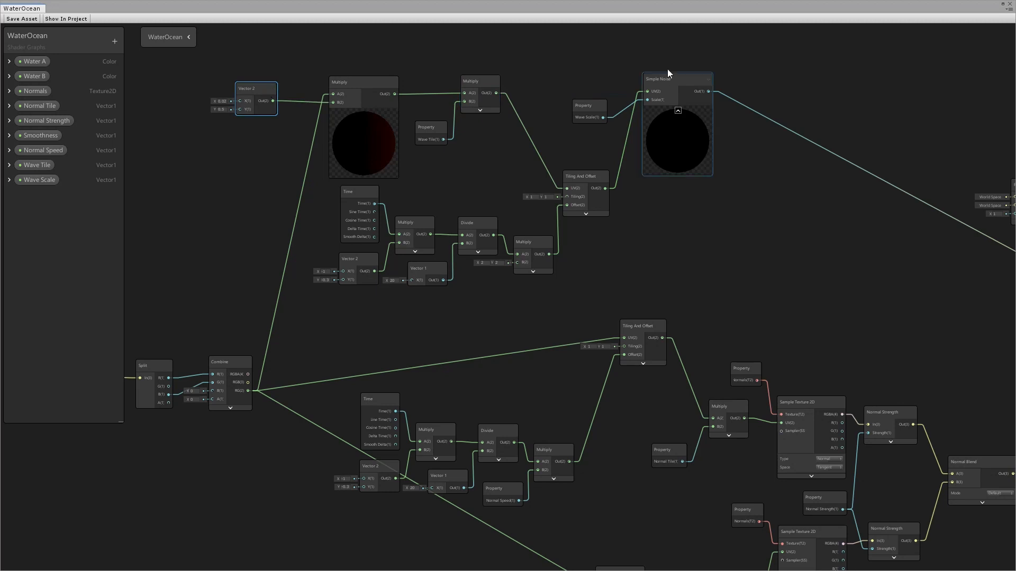
scroll(675, 87, up, 2)
click(560, 202)
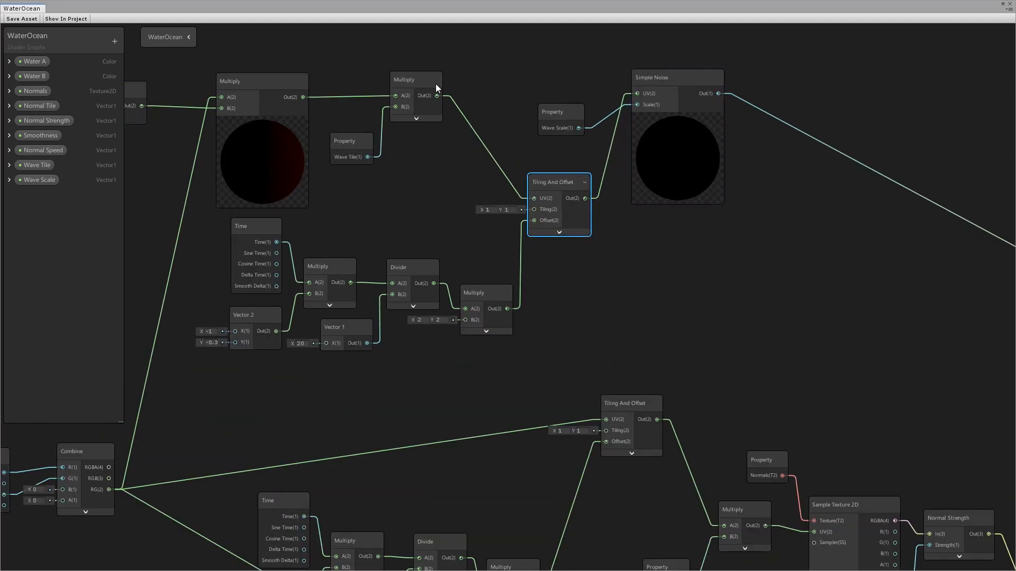
drag(560, 182, 558, 172)
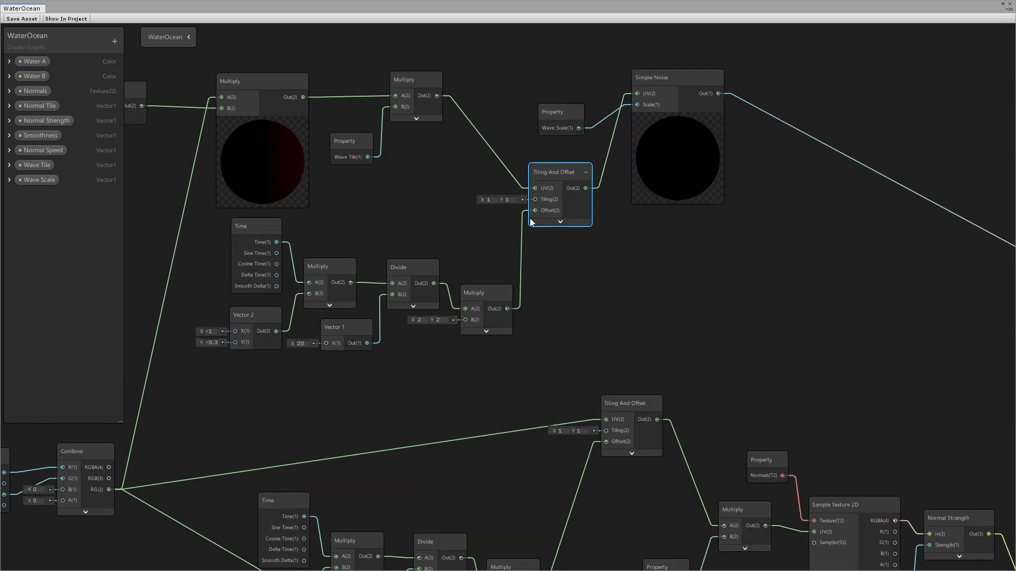
scroll(502, 278, up, 1)
middle_drag(457, 235, 524, 216)
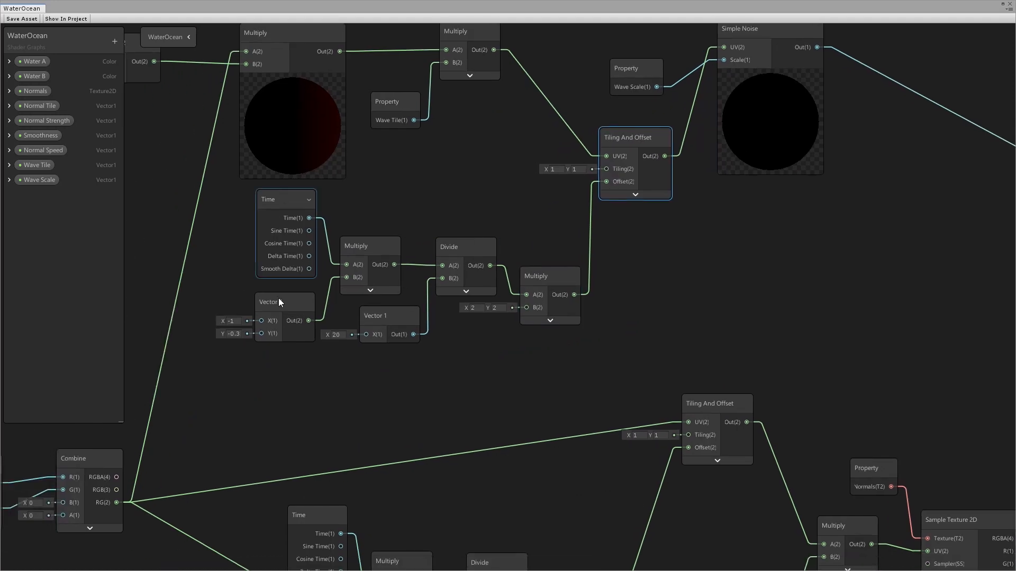
Step: Set the wave Vector 2 node's X to 1 and Y to 0
click(237, 333)
text(0)
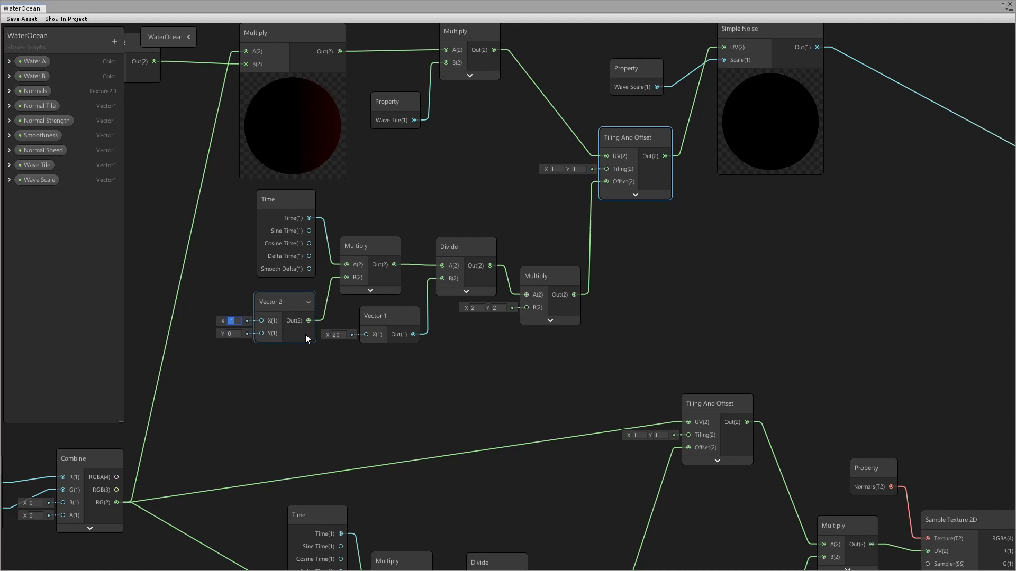
text(1)
key(Tab)
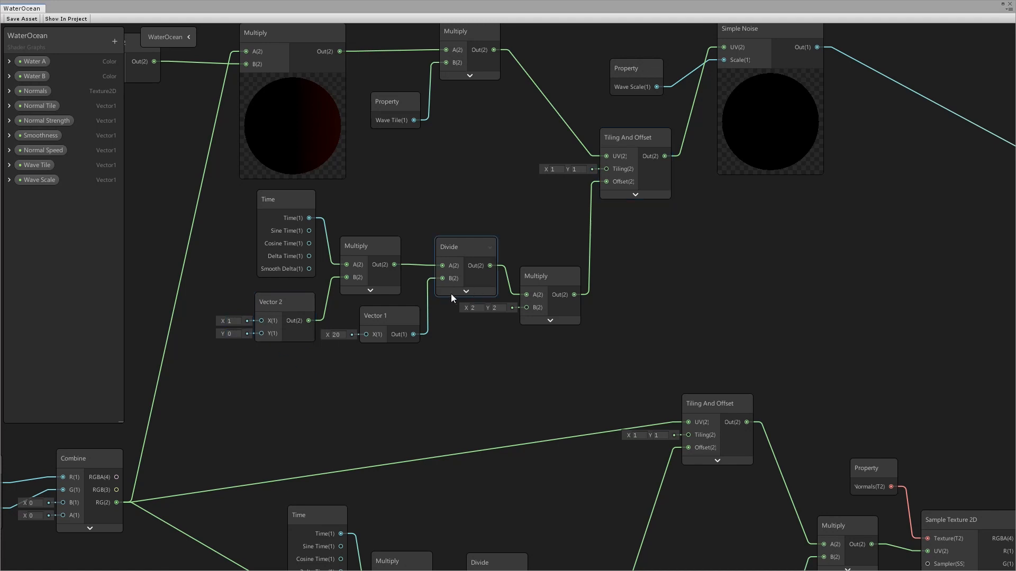
Step: Shift the Multiply node after the wave Divide slightly and add a Vector 1 node just below it
middle_drag(452, 298, 427, 307)
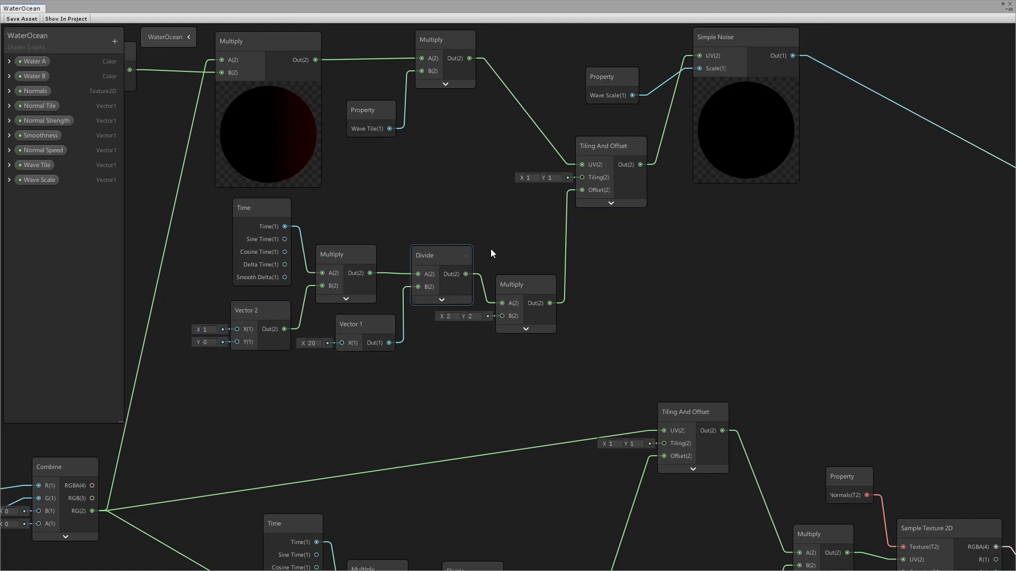
drag(520, 286, 524, 284)
click(445, 369)
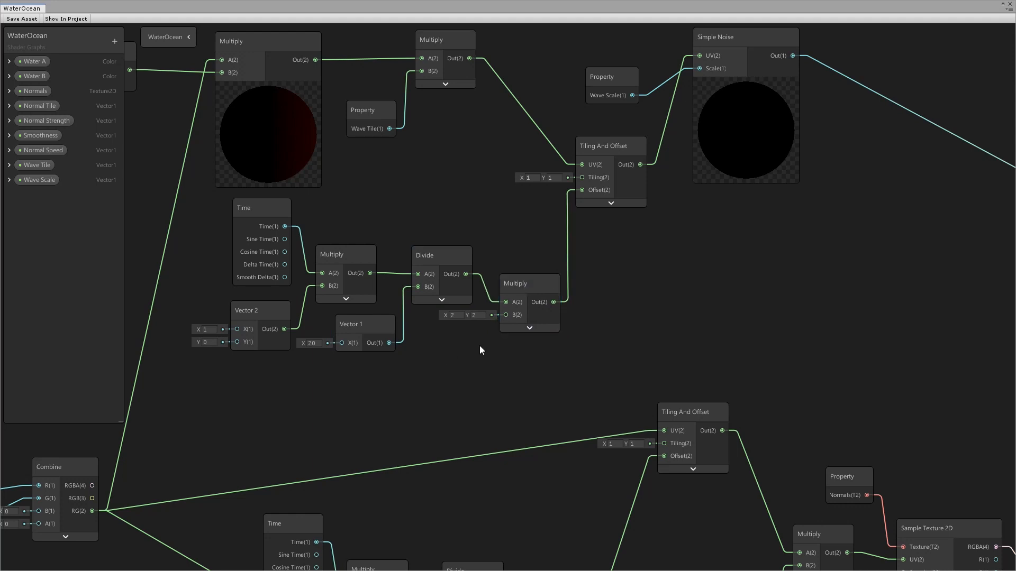
key(space)
text(vec)
click(433, 379)
drag(492, 374, 456, 349)
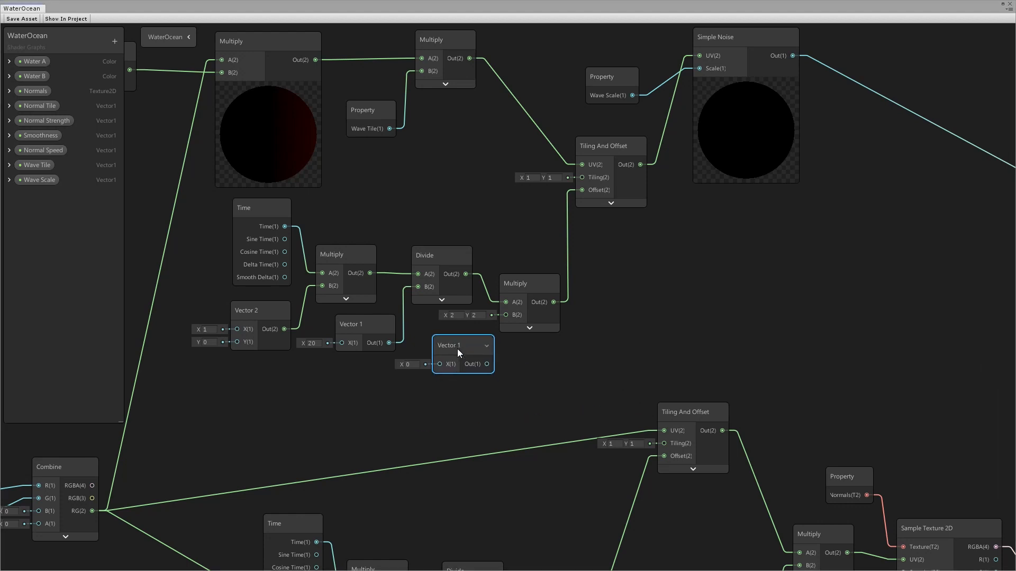
Step: Convert the new Vector 1 node into a property and start its name with "Wa"
right_click(459, 348)
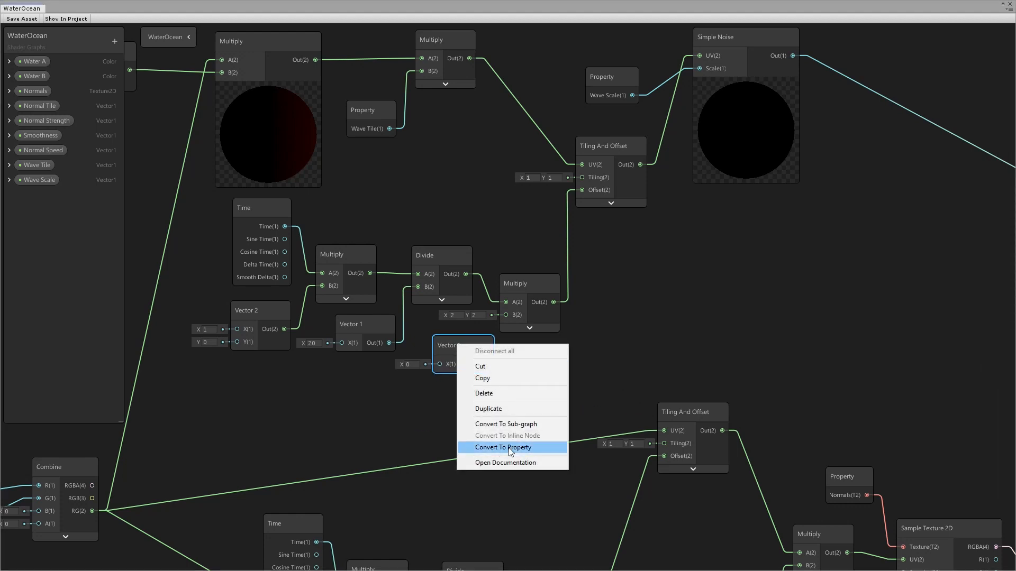
click(474, 447)
text(Wa)
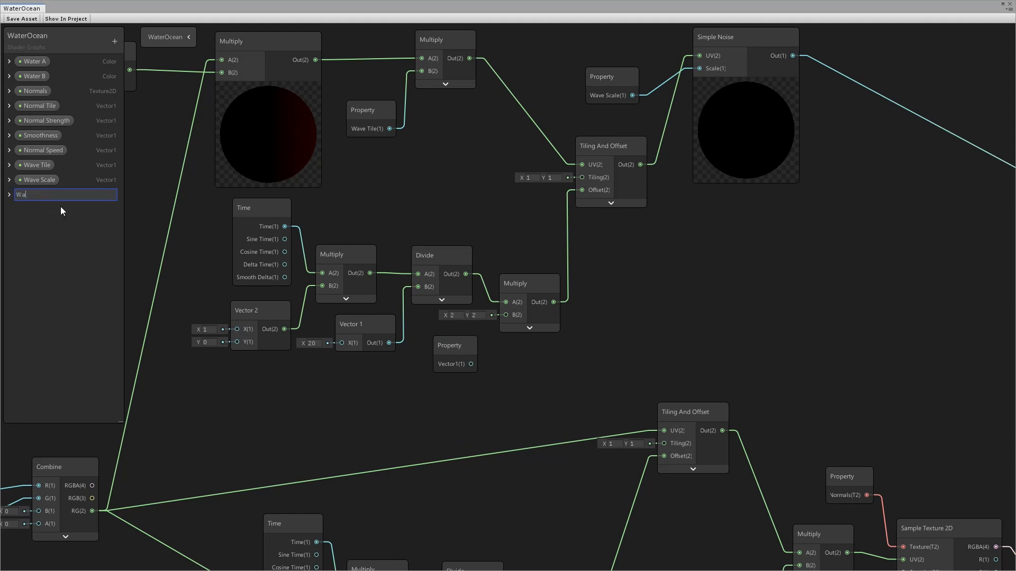
Step: Name the new Vector1 property Wave Speed and connect its node to the B input of the last Multiply in the wave offset chain
text(ve Speed)
key(Return)
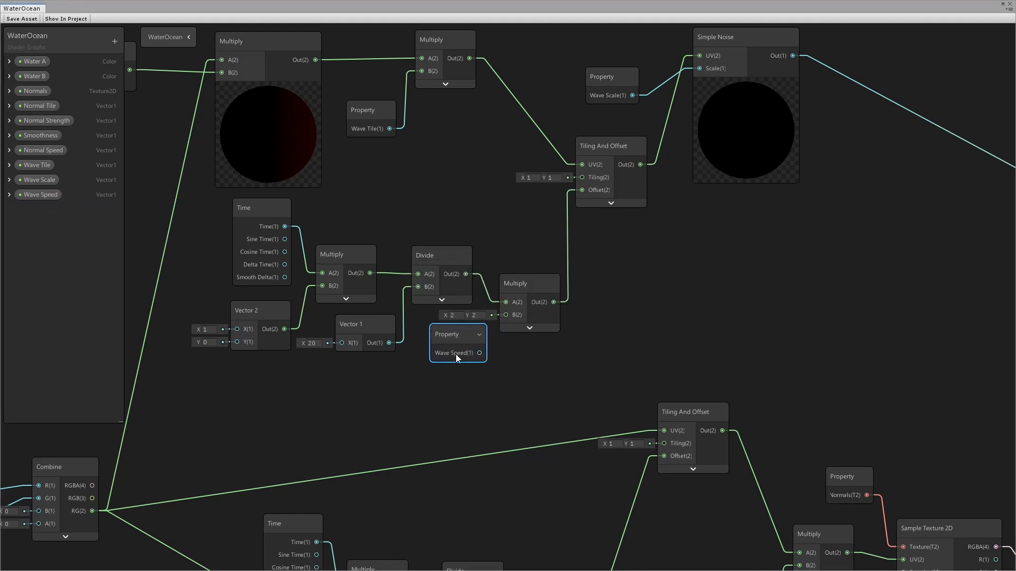
drag(461, 357, 505, 320)
drag(438, 343, 451, 333)
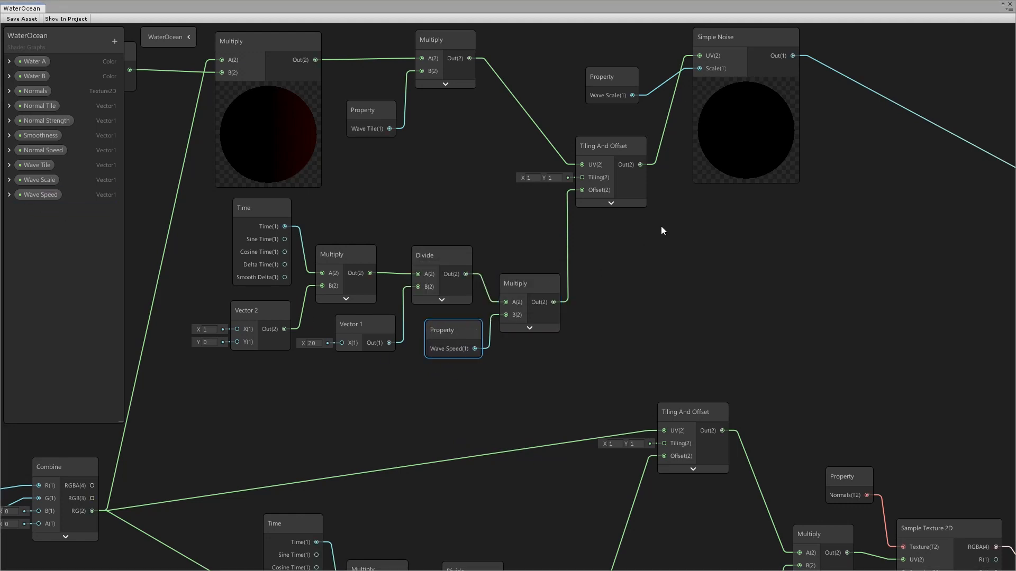
Step: Nudge the Wave Scale property node beside Simple Noise and check the Wave Speed property's settings
click(662, 228)
middle_drag(618, 257, 607, 295)
scroll(607, 295, down, 1)
drag(603, 140, 606, 137)
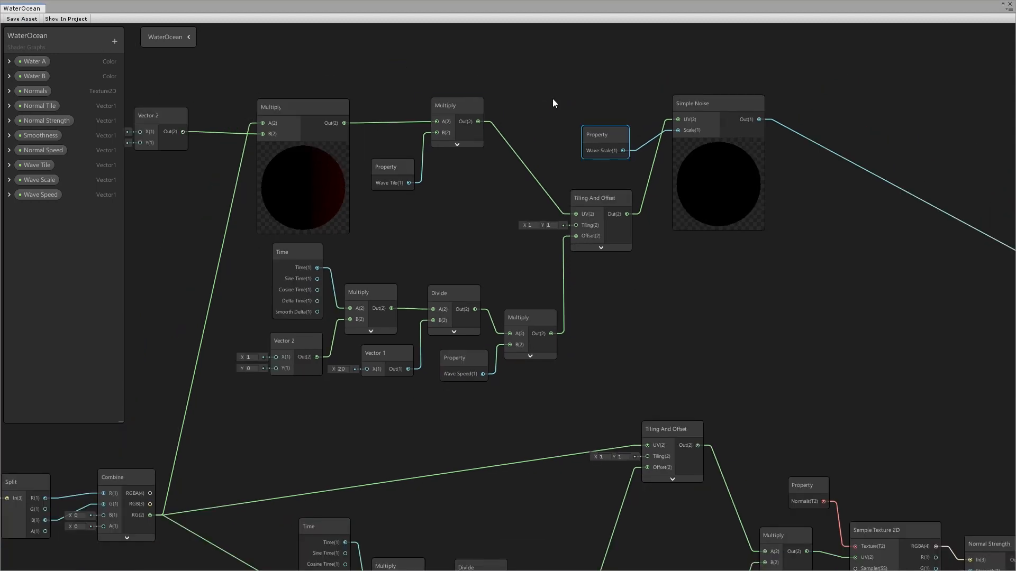
click(10, 195)
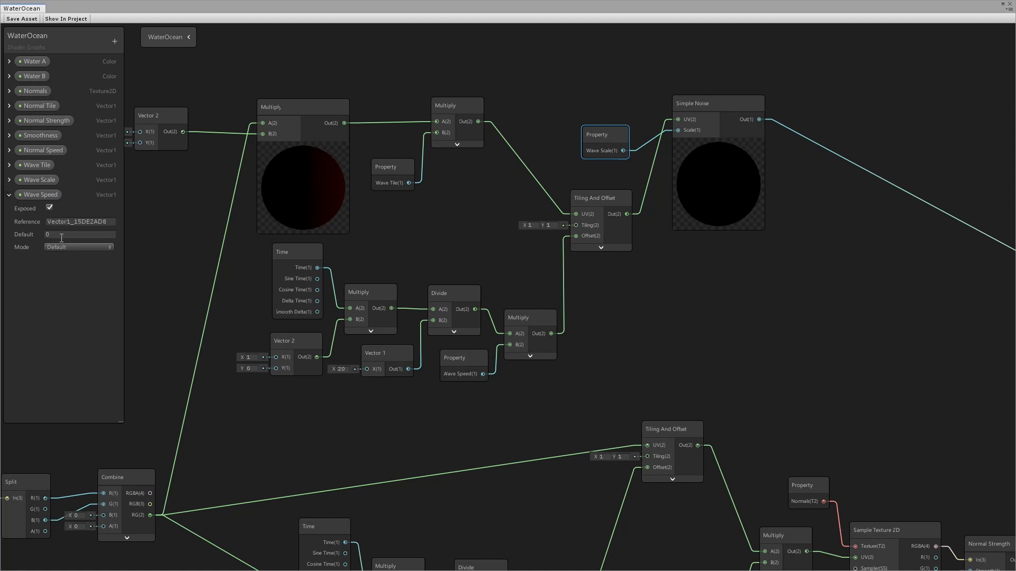
click(9, 196)
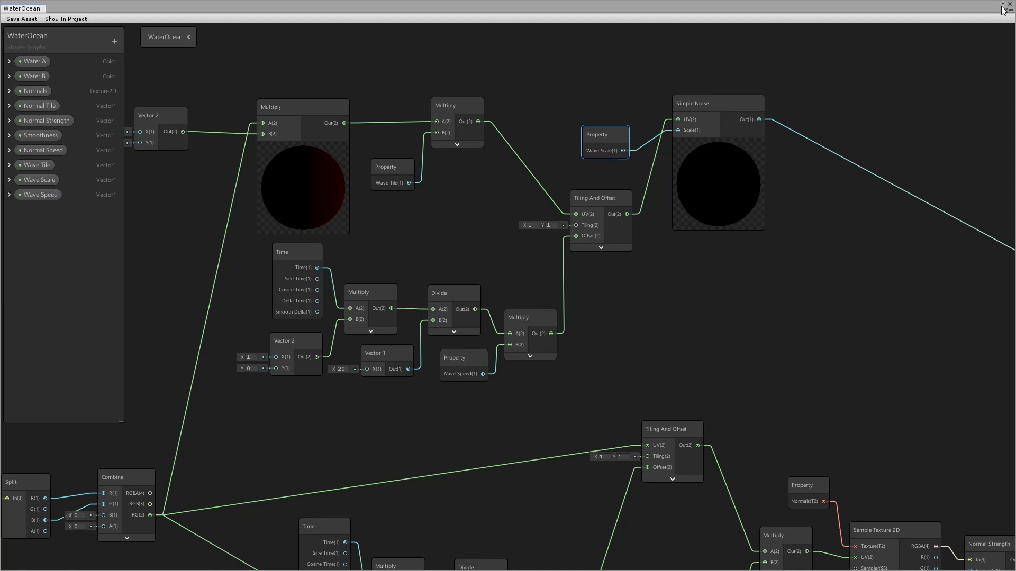
Step: Restore the graph to a floating window and try Wave Speed 1 on the water material before setting it to 5.37
click(1003, 5)
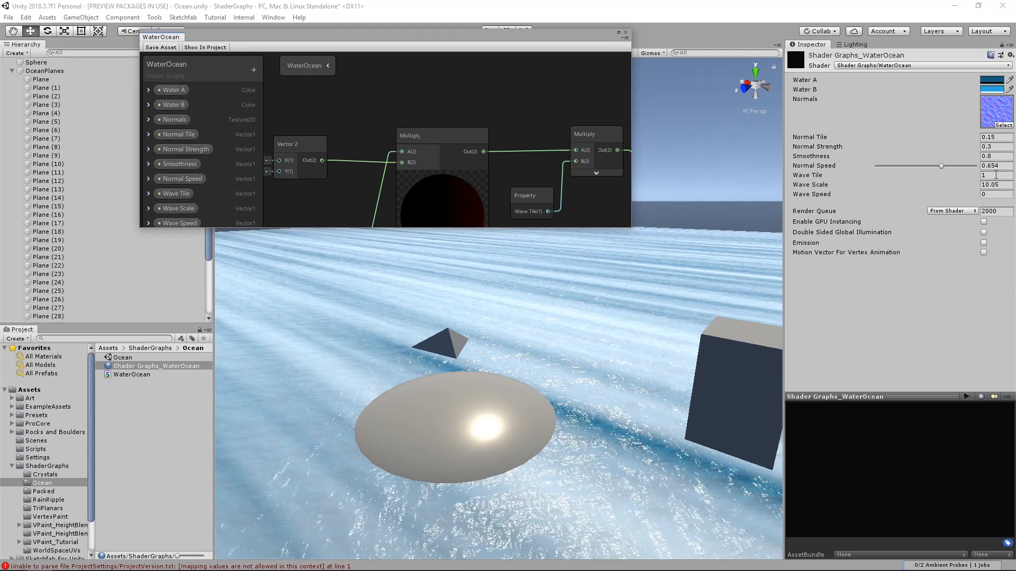
click(989, 193)
text(1)
key(Tab)
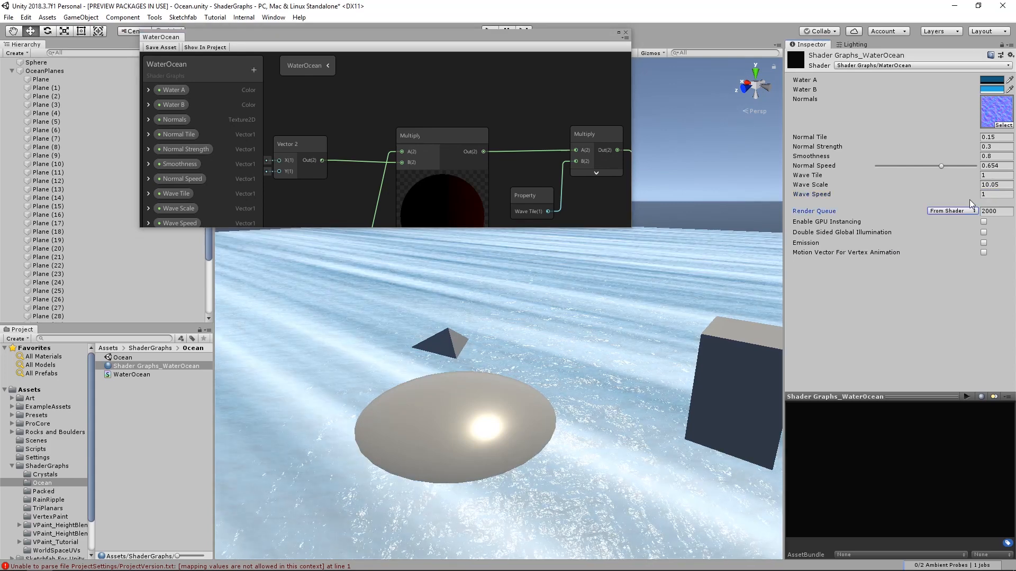
click(989, 194)
text(5.37)
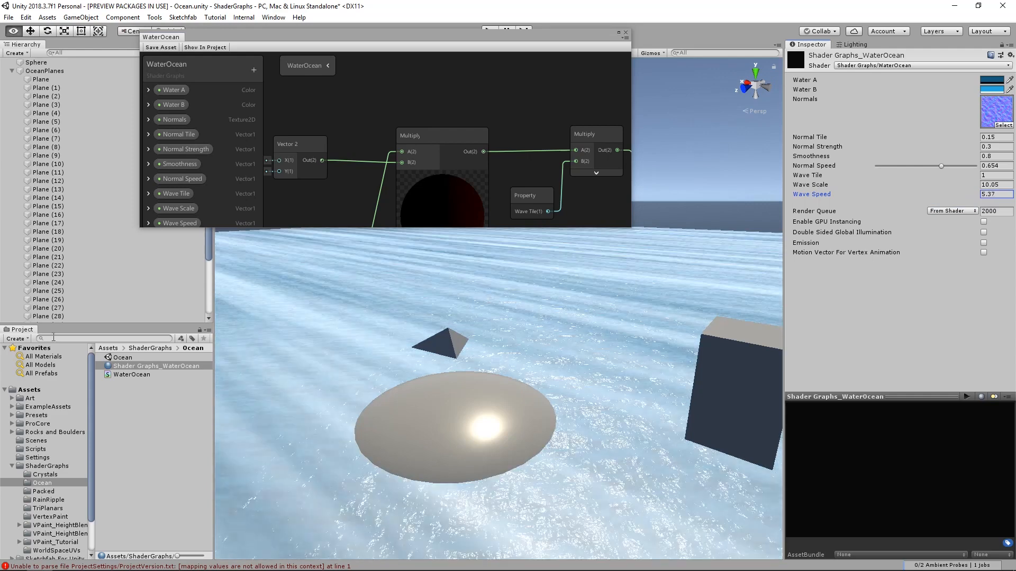
alt+drag(423, 410, 472, 352)
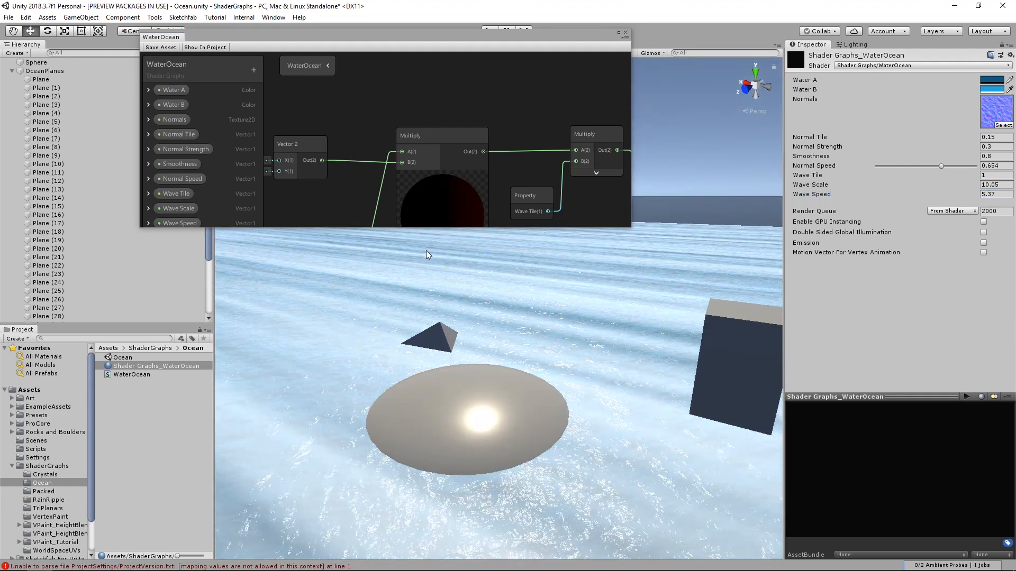
Step: Set the wave chain's Vector 2 node, which multiplies Time, to X 0 and Y 1
scroll(587, 71, down, 4)
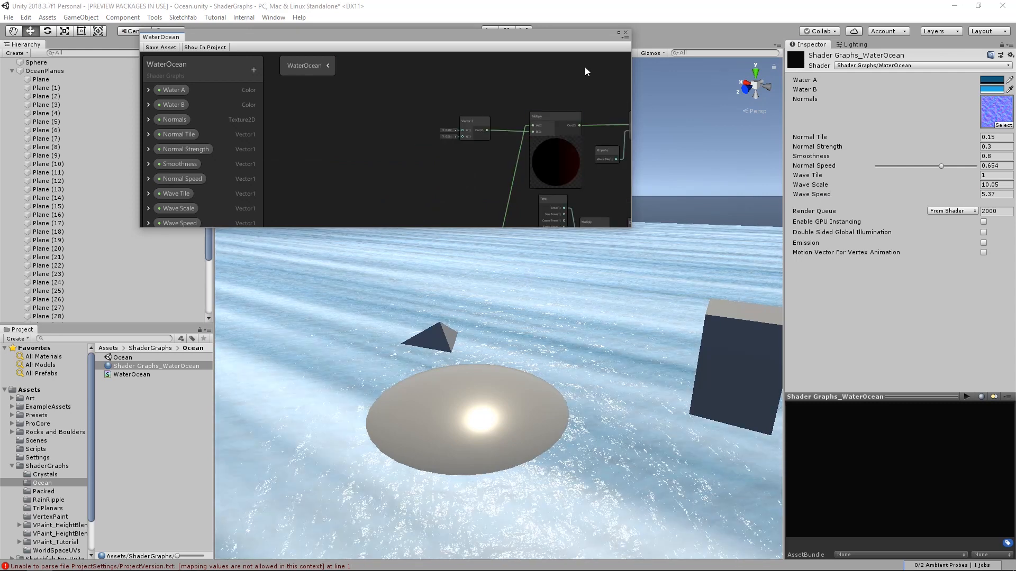
middle_drag(529, 165, 326, 99)
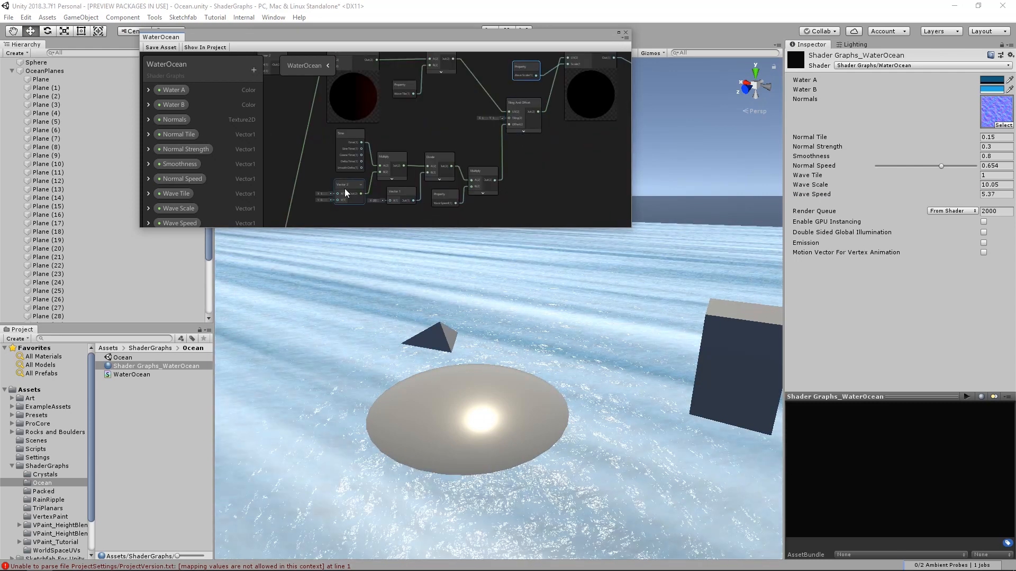
scroll(346, 192, up, 4)
text(0)
key(Tab)
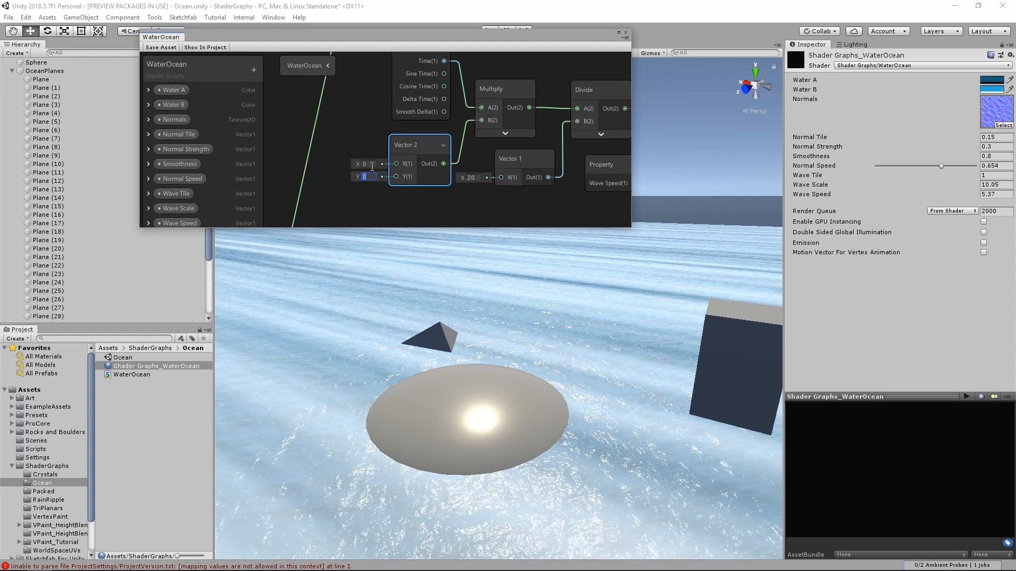
text(1)
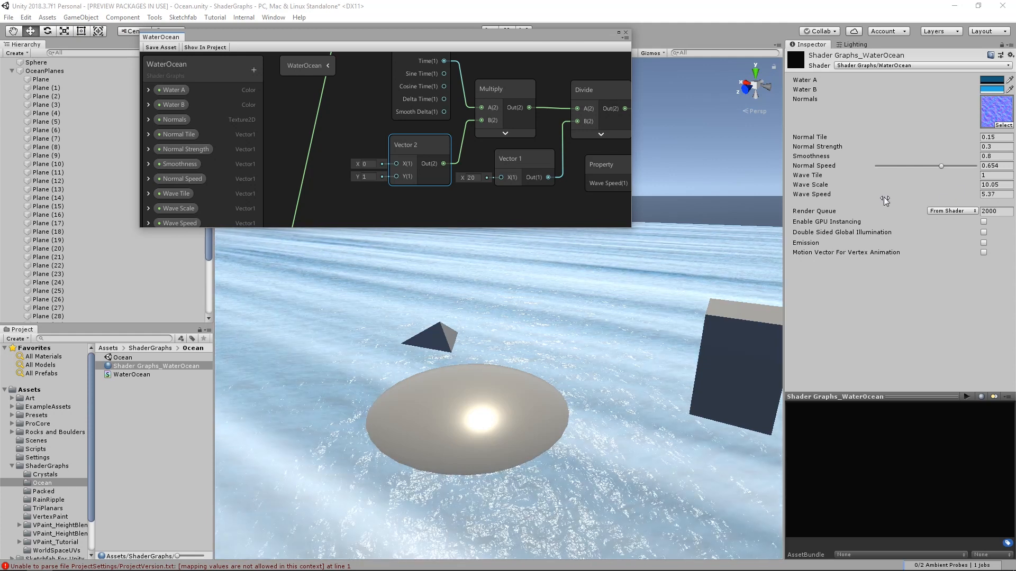
Step: Set the water material's Wave Speed to -5.37
click(985, 194)
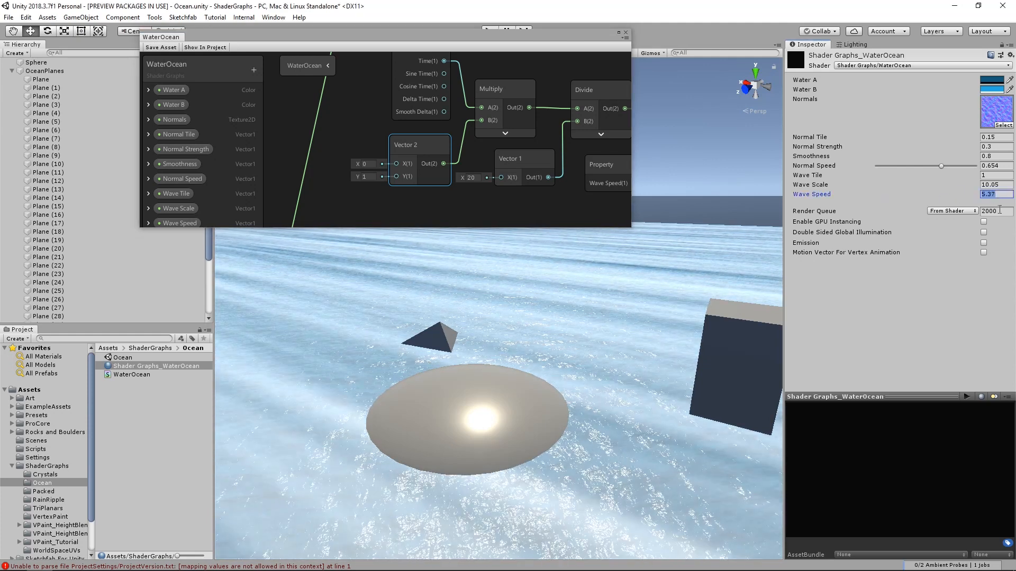
text(-)
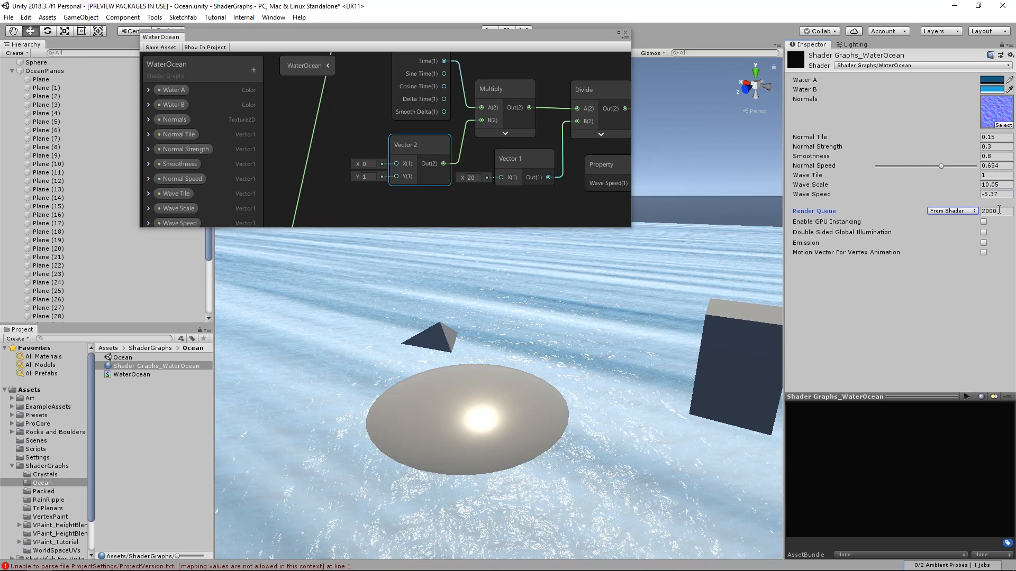
key(Tab)
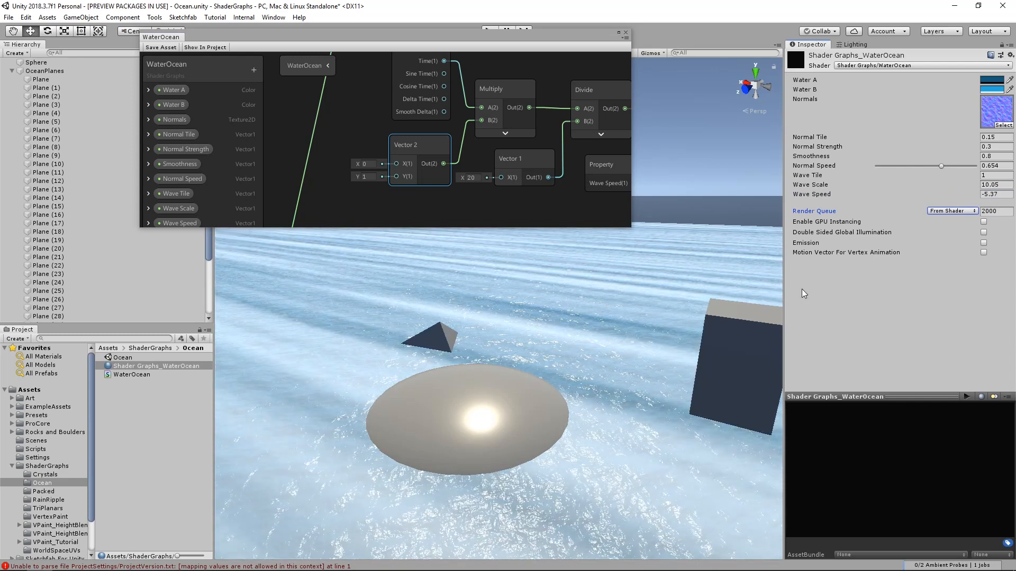
Step: Maximize the shader graph and delete the connection from Simple Noise to the PBR Master's Emission input
click(619, 33)
scroll(726, 319, down, 2)
middle_drag(998, 195, 581, 300)
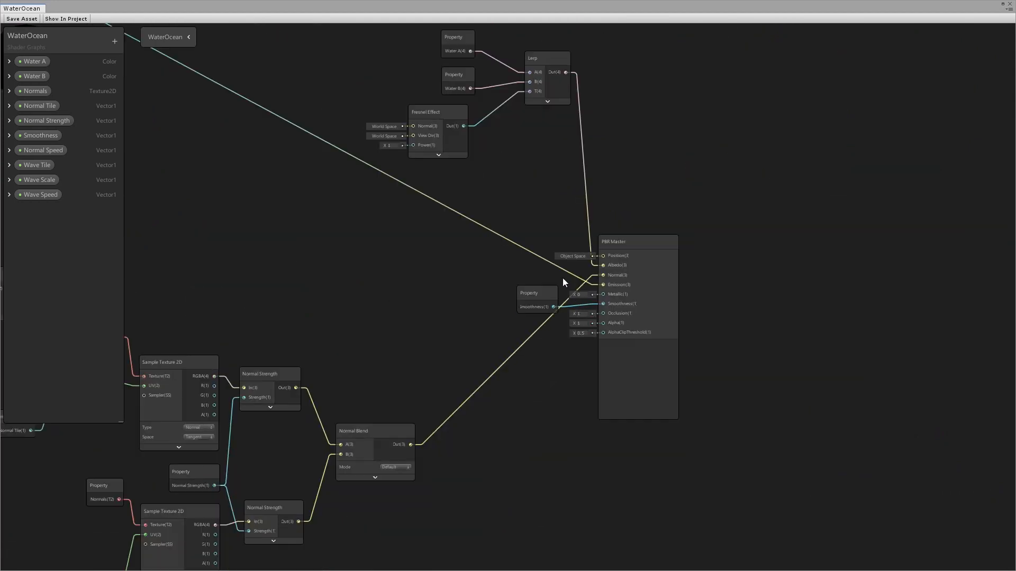
click(511, 246)
key(Delete)
Step: Move the Water A, Water B, Fresnel Effect and Lerp nodes together, closer to the PBR Master node
middle_drag(532, 219, 586, 303)
drag(431, 84, 613, 227)
scroll(614, 226, up, 1)
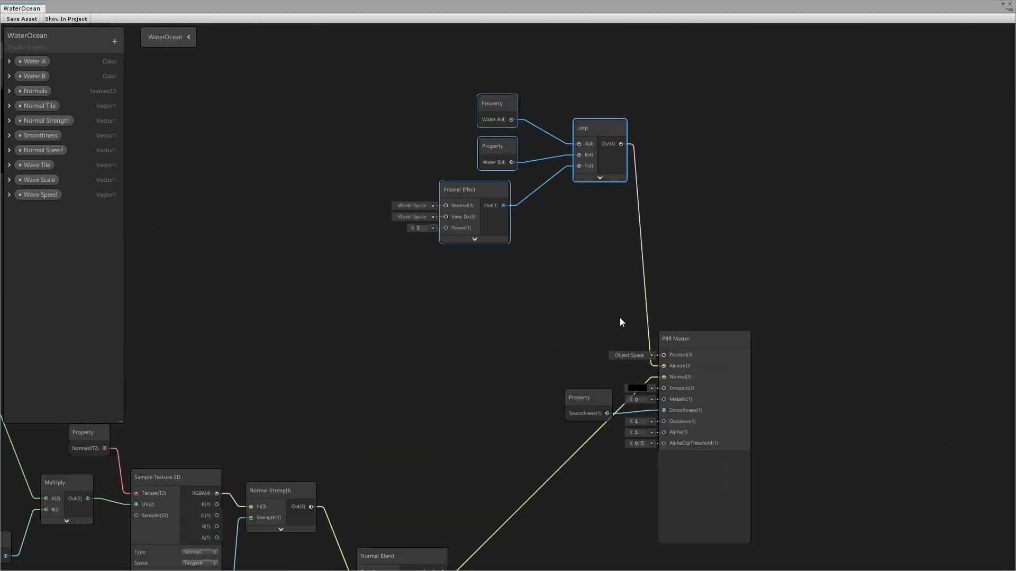
drag(608, 127, 568, 196)
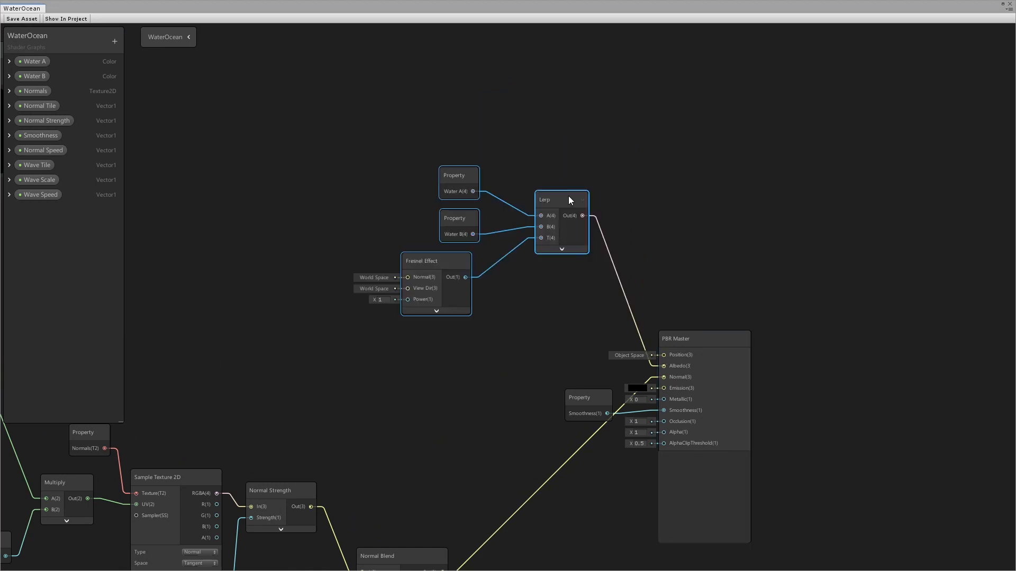
Step: Inspect the ocean planes in the scene view with Wireframe shading and return to Shaded mode
click(1000, 5)
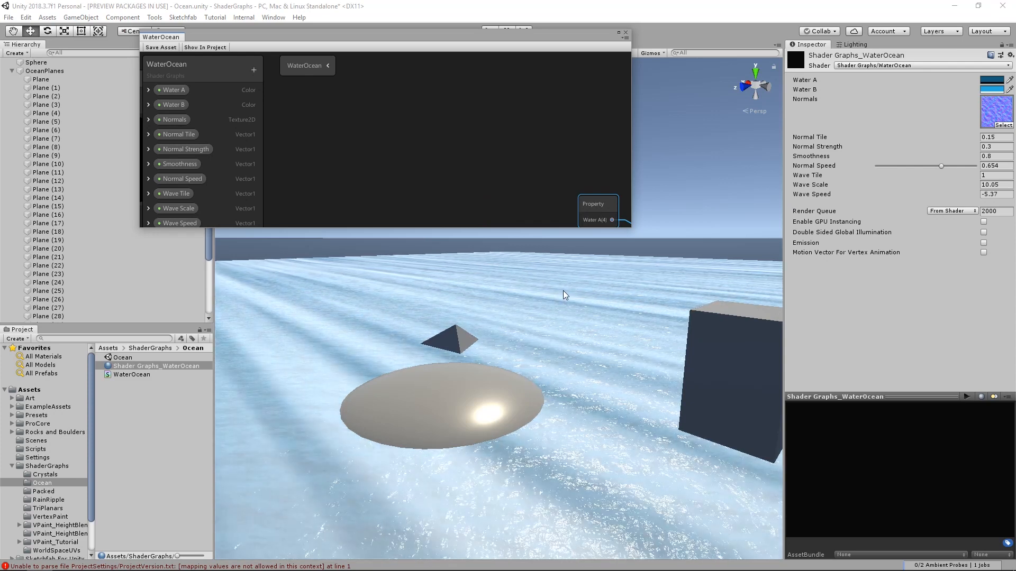
mouse_move(305, 32)
mouse_down()
mouse_move(305, 60)
mouse_move(323, 78)
mouse_up()
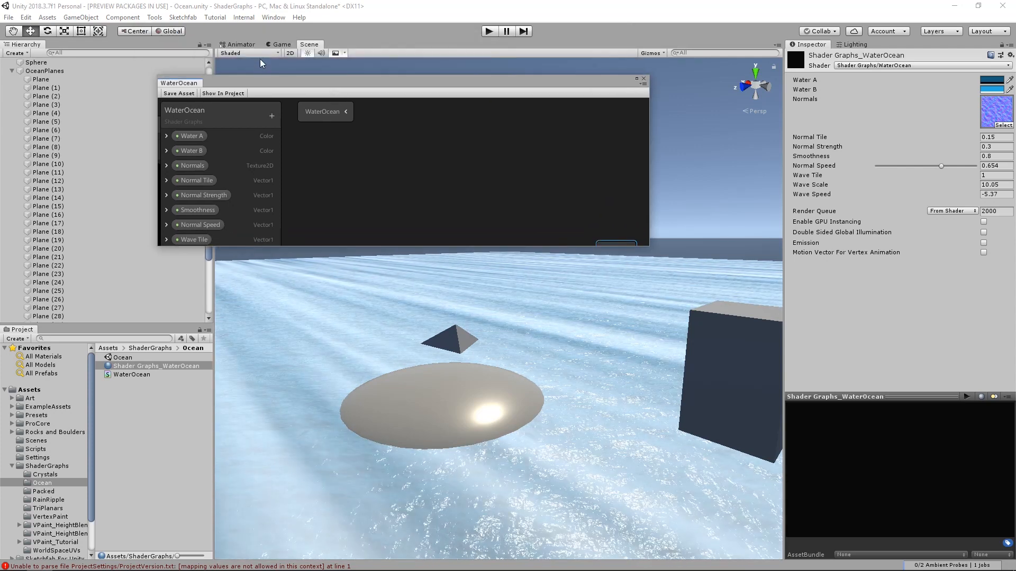
click(248, 53)
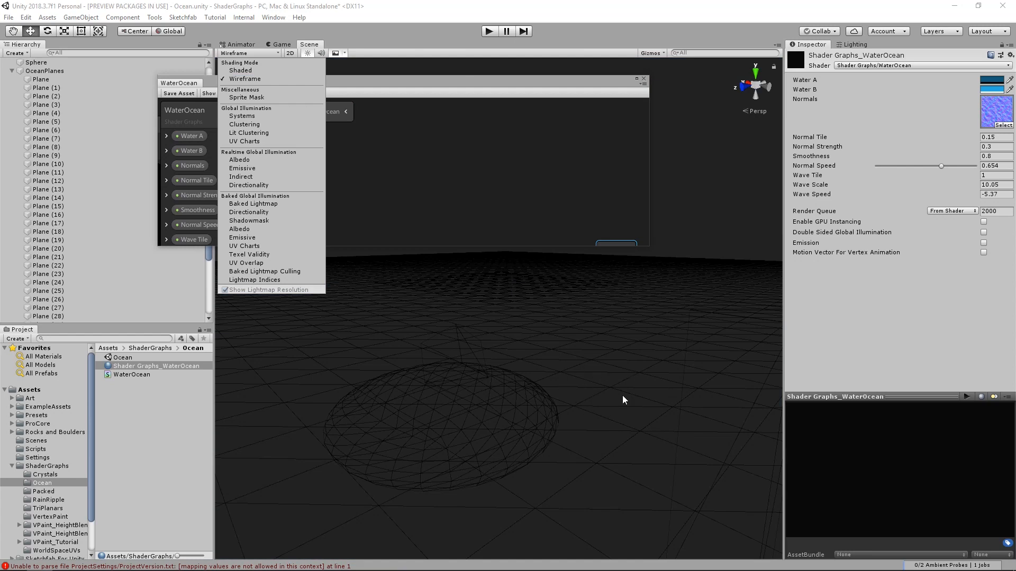
click(242, 70)
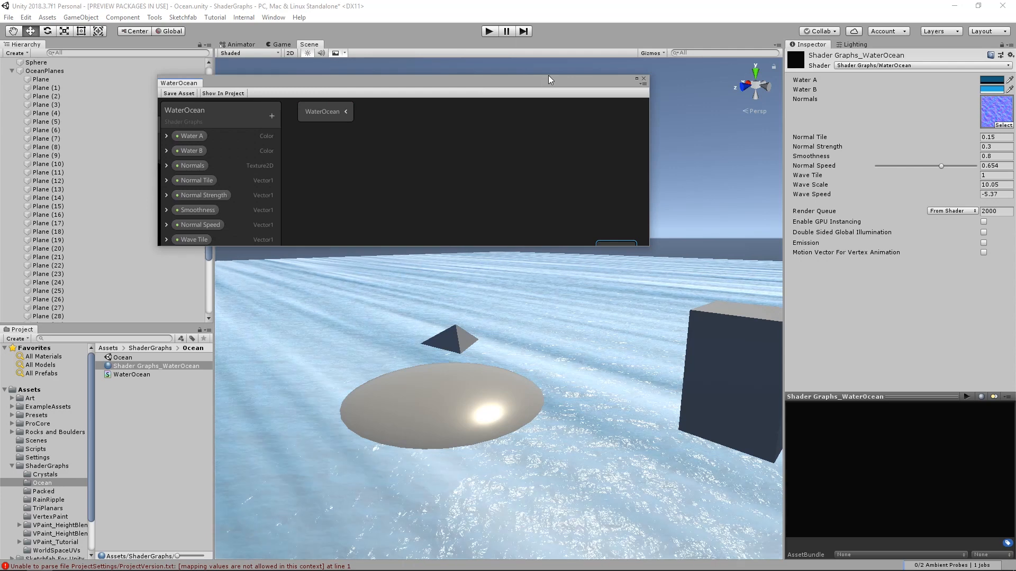
Step: Reposition and enlarge the floating WaterOcean graph window, and maximize it for editing
drag(506, 86, 566, 73)
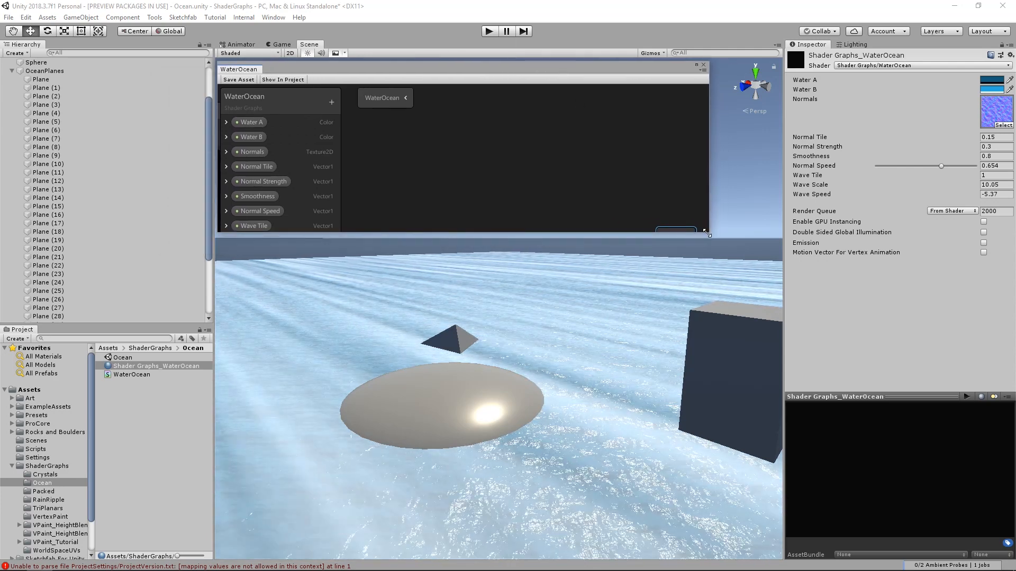
drag(769, 302, 778, 325)
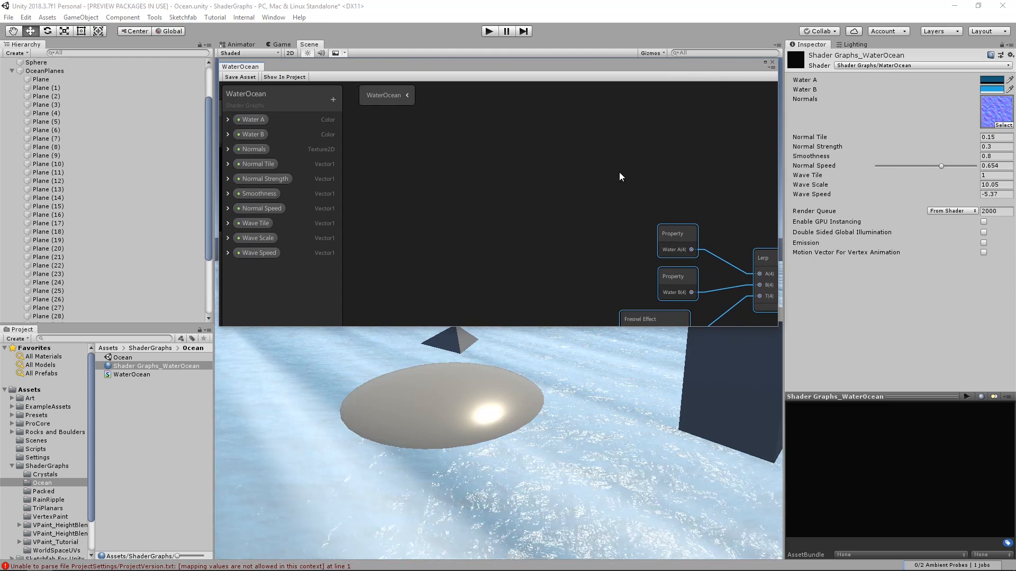
click(765, 63)
drag(631, 211, 615, 183)
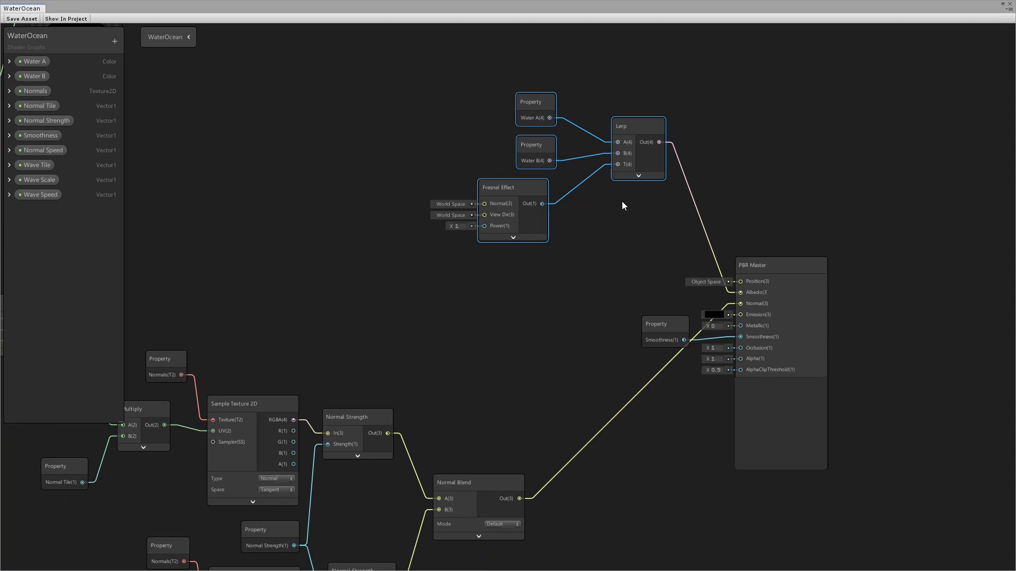
Step: Shift the Simple Noise node slightly down, level with the Wave Scale property node
middle_drag(487, 131, 609, 257)
scroll(547, 247, down, 2)
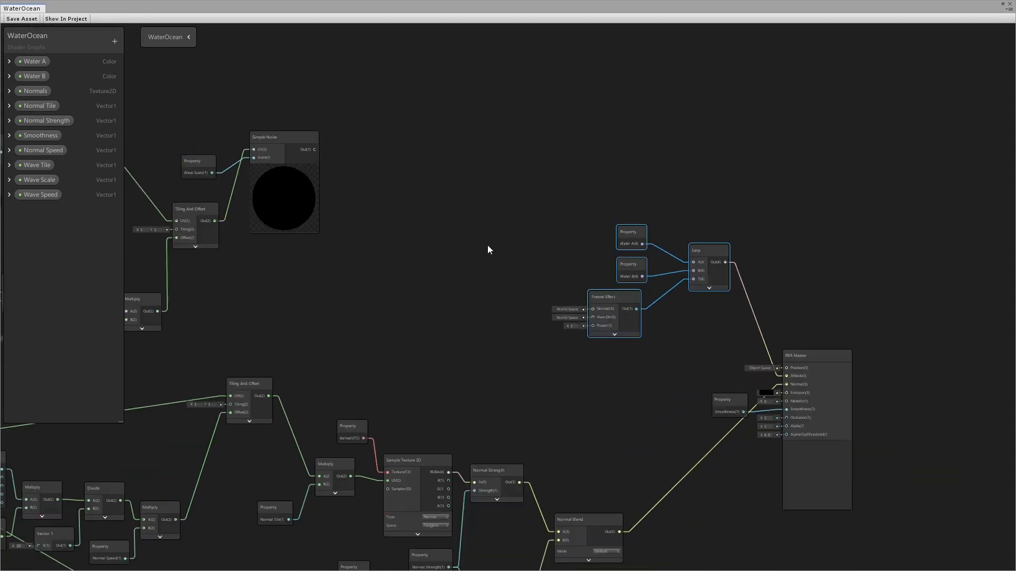
drag(284, 144, 280, 157)
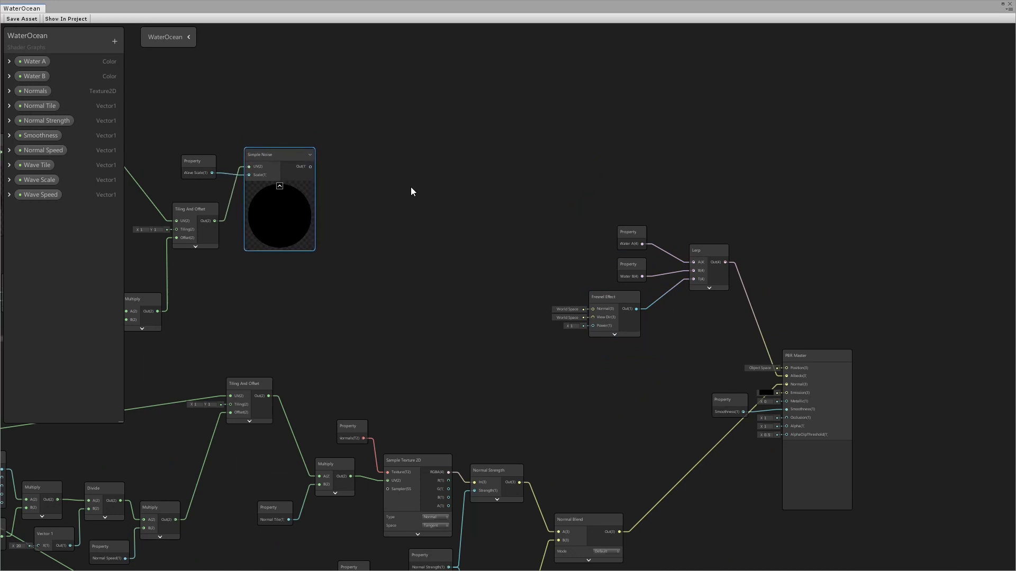
Step: Select the Water A, Water B, Fresnel Effect and Lerp nodes and move the group up, away from PBR Master
drag(483, 183, 671, 302)
drag(661, 235, 635, 218)
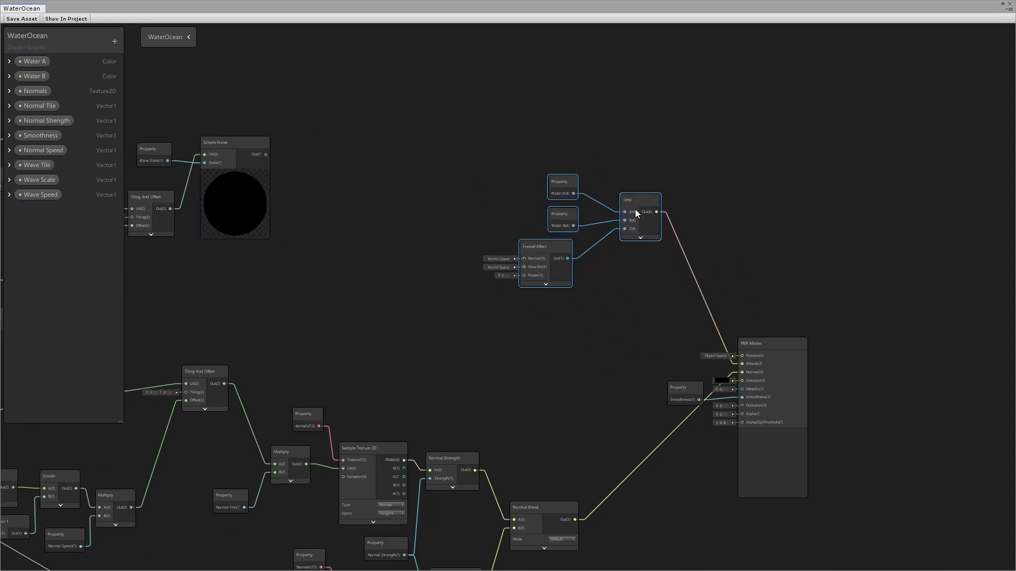
click(618, 357)
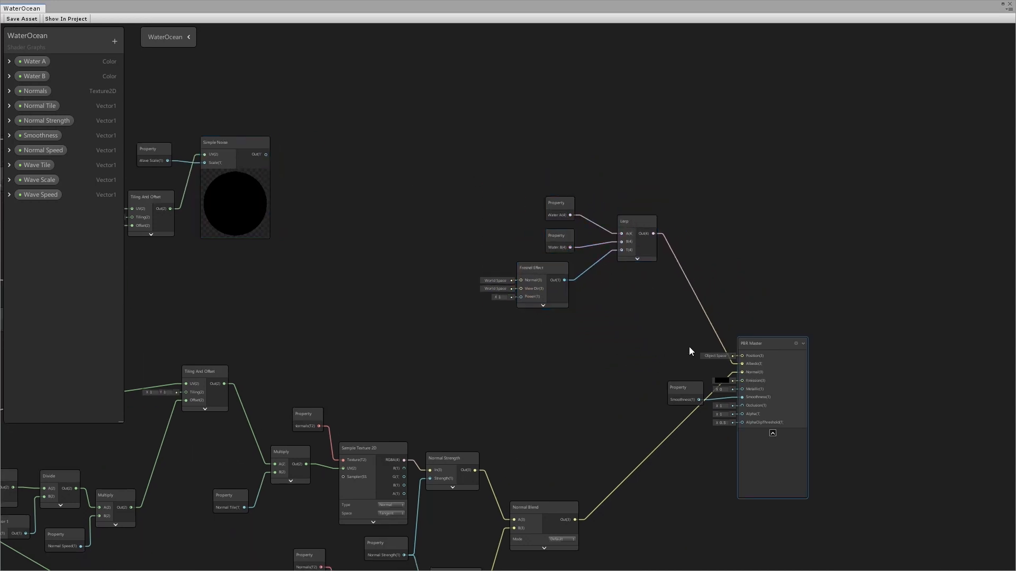
drag(668, 272, 666, 268)
drag(638, 224, 602, 158)
Step: Move the Water A, Water B and Fresnel Effect nodes closer to the Lerp node
click(453, 212)
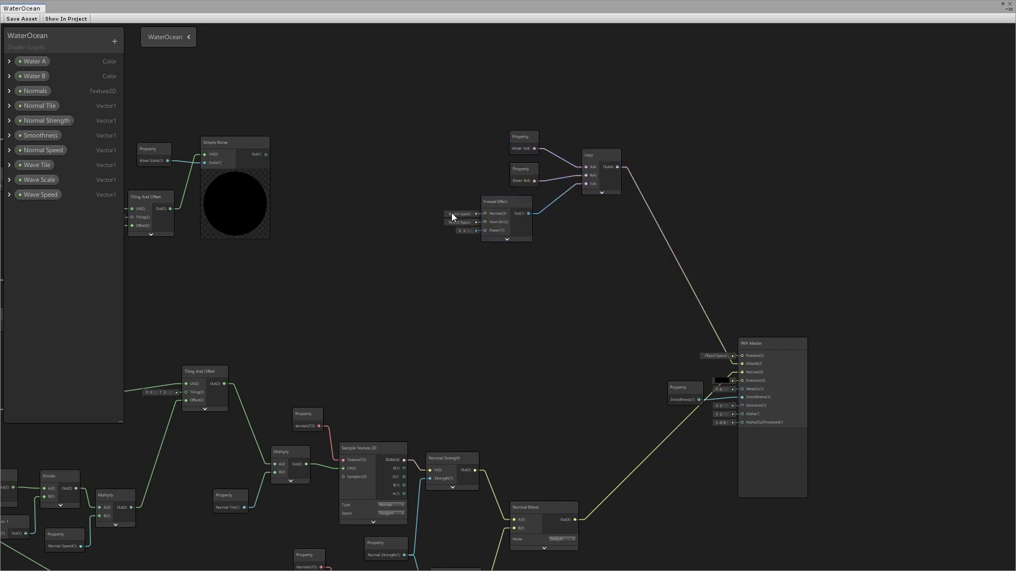
drag(524, 143, 551, 141)
click(627, 252)
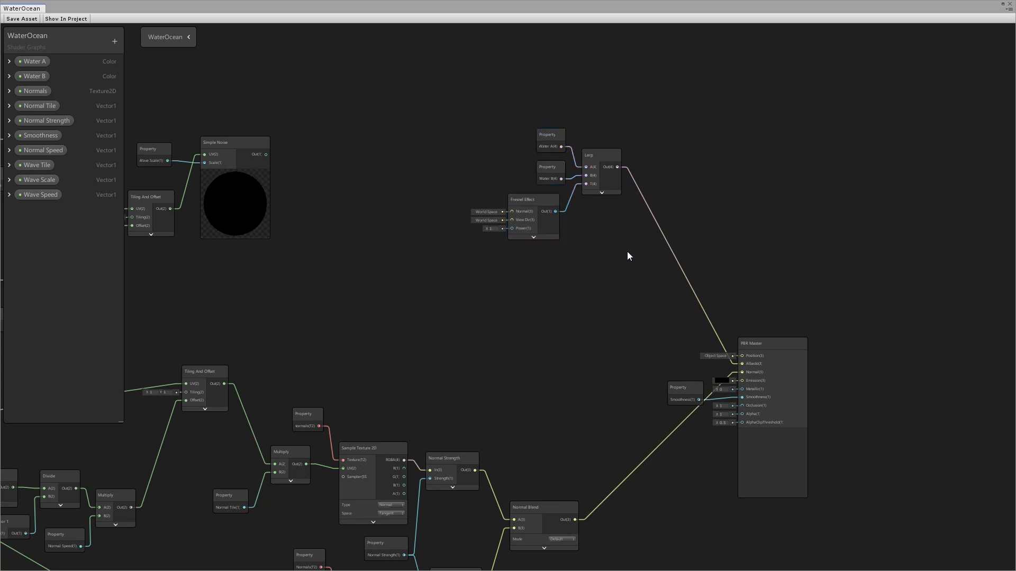
Step: Add a Multiply node between Lerp and PBR Master and connect the Lerp output to its A input
key(space)
text(multiply)
click(611, 280)
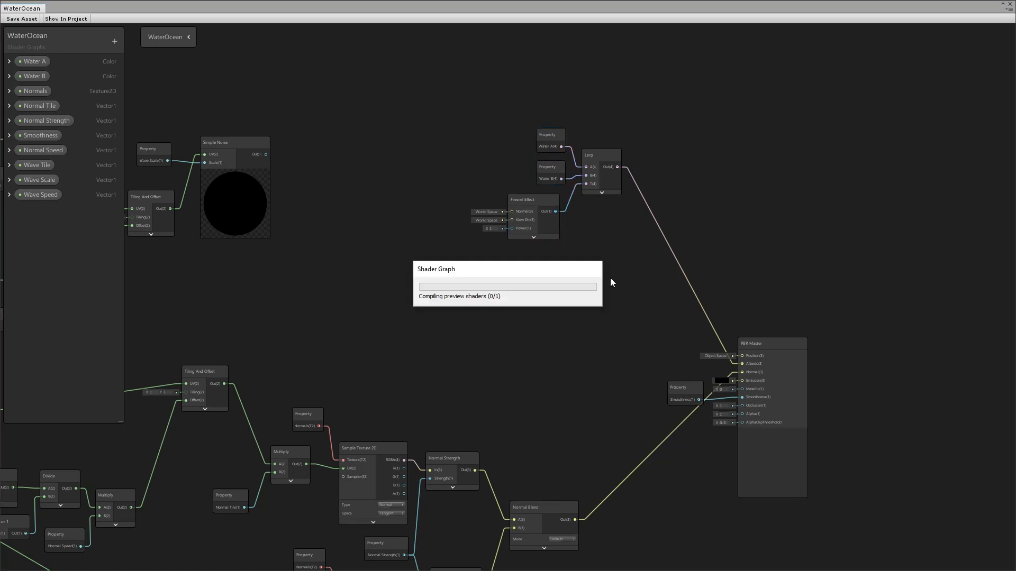
click(663, 303)
drag(644, 271, 659, 239)
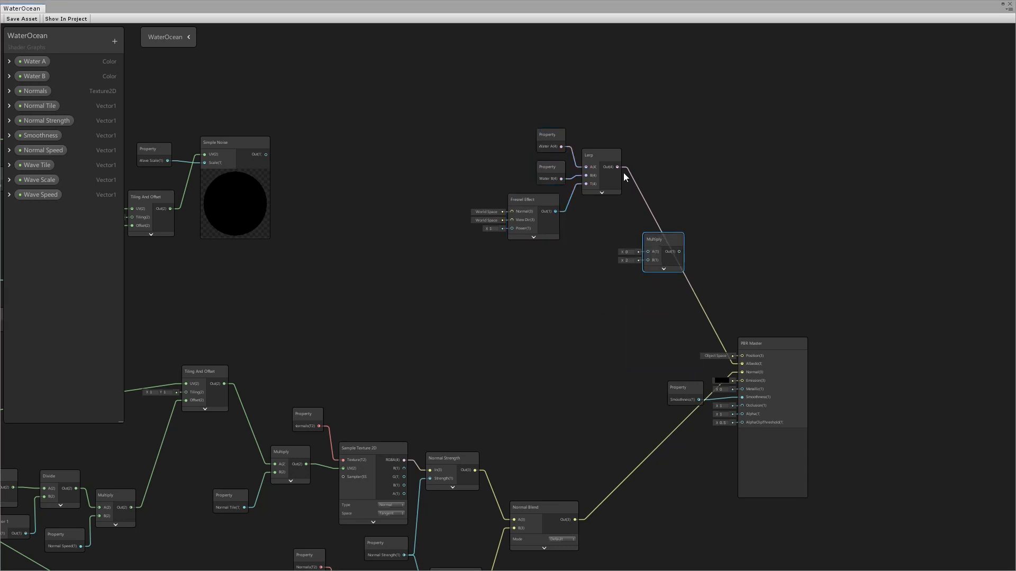
drag(617, 167, 648, 255)
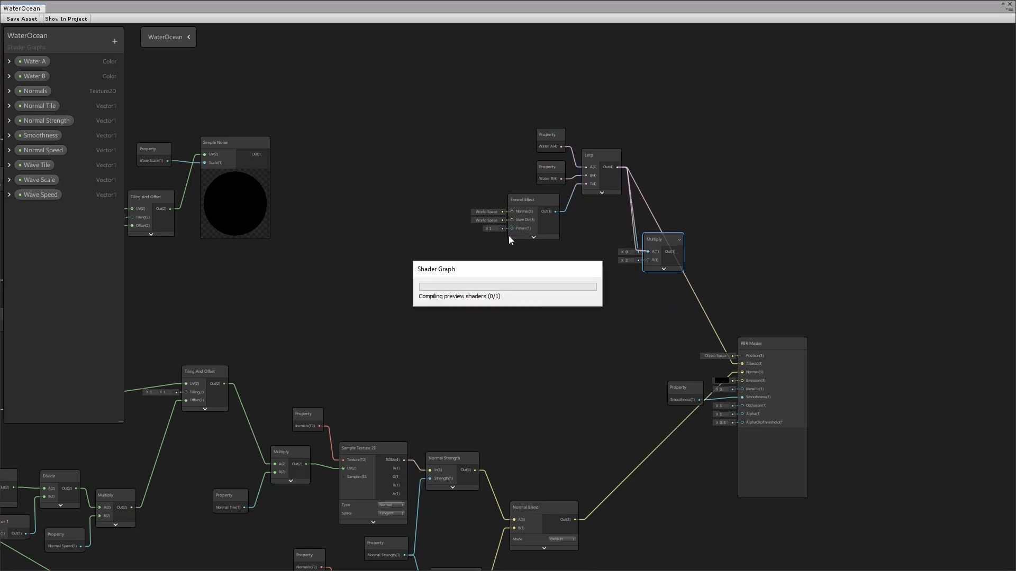
Step: Connect the Simple Noise output to the new Multiply node's B input and the Multiply output to PBR Master's Albedo
drag(267, 155, 652, 262)
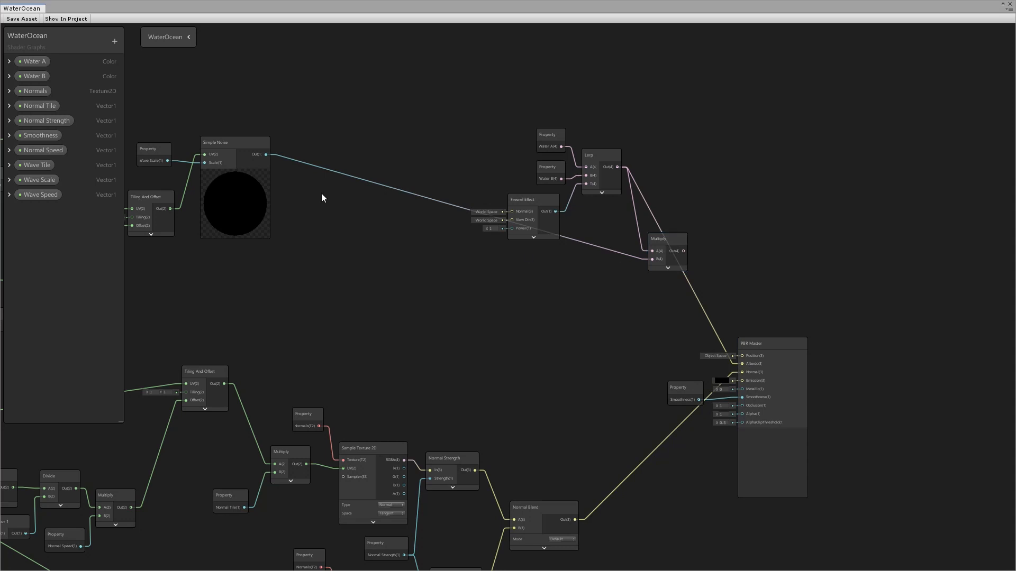
drag(228, 148, 236, 152)
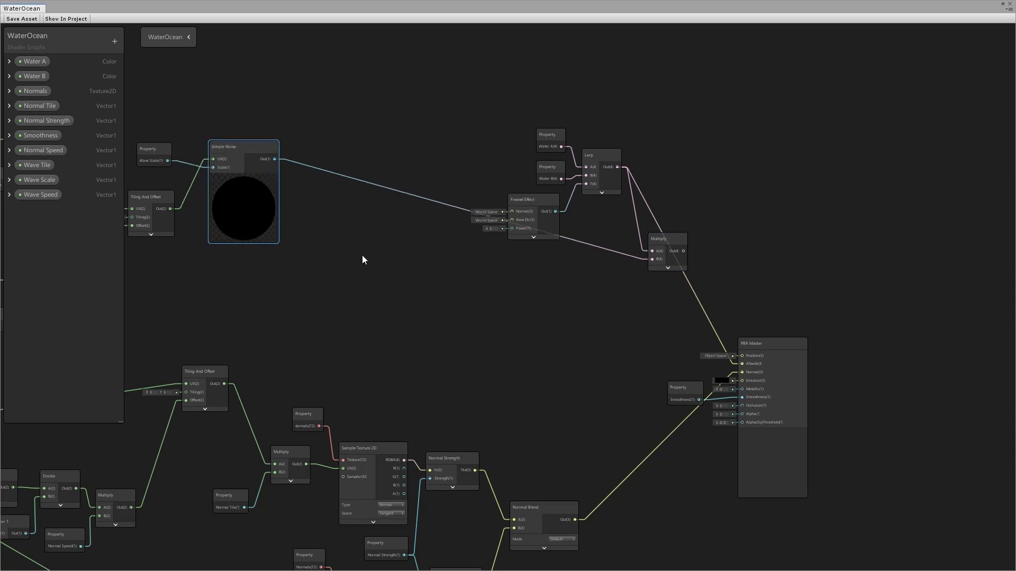
drag(694, 255, 731, 364)
drag(689, 285, 741, 364)
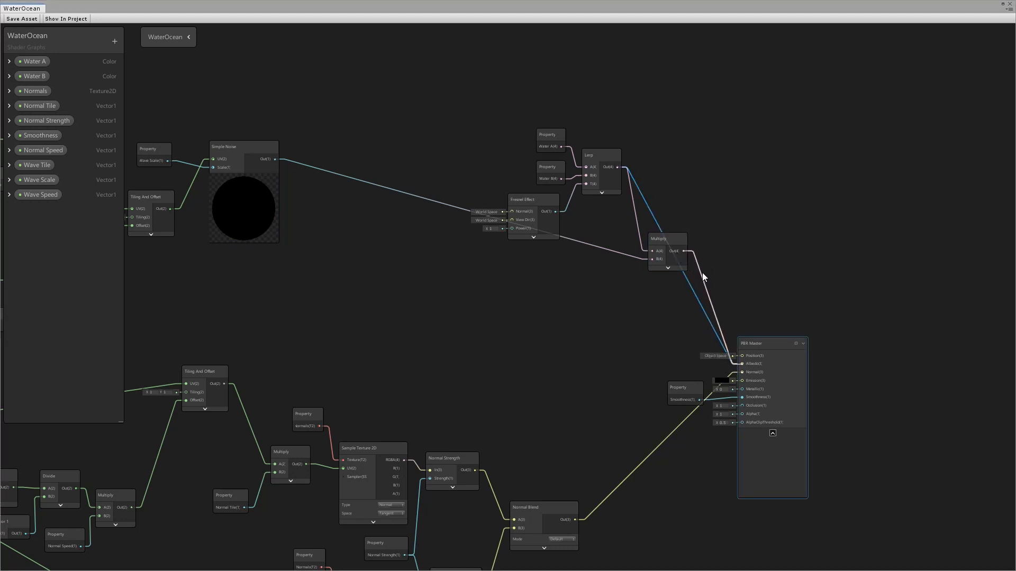
scroll(704, 262, down, 5)
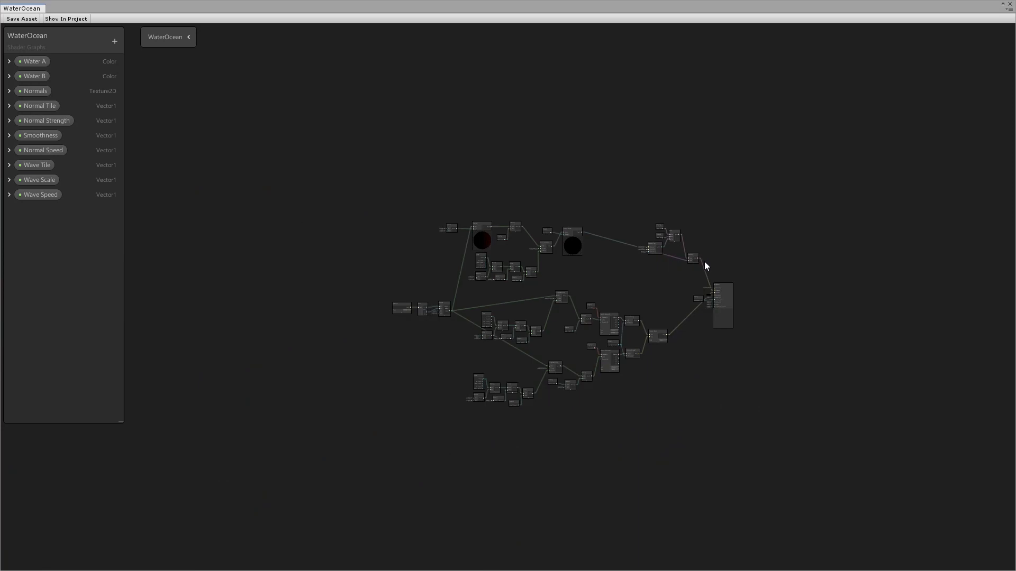
scroll(704, 261, up, 7)
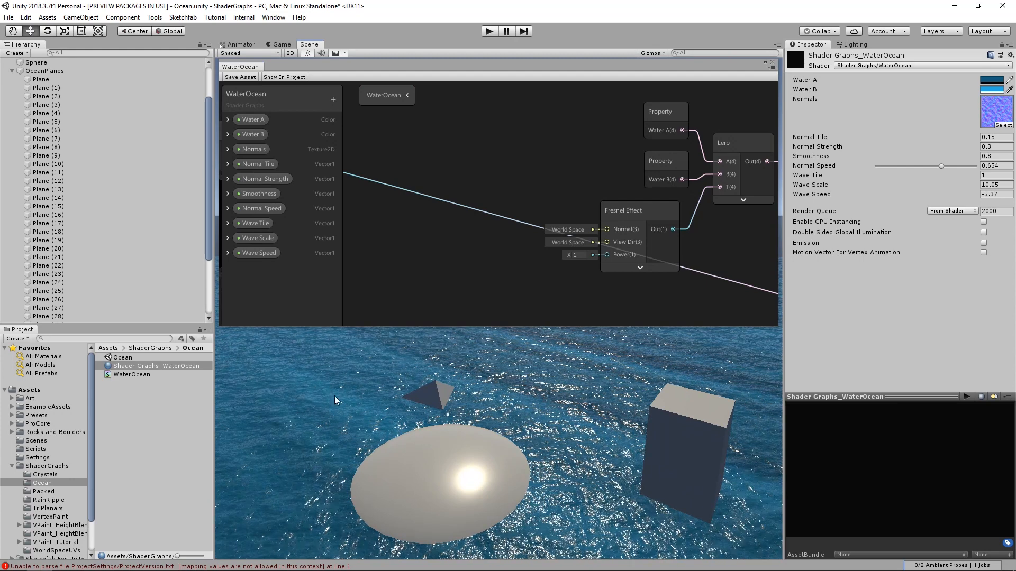
alt+drag(519, 375, 384, 358)
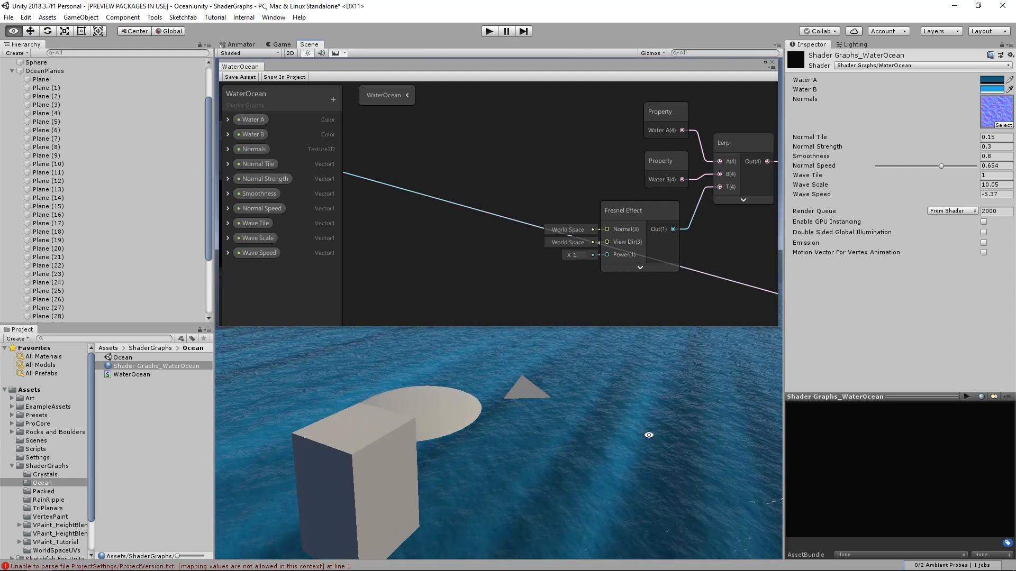
Step: Add a Clamp node and route the Simple Noise output through it into the Multiply node's B input
scroll(642, 189, down, 3)
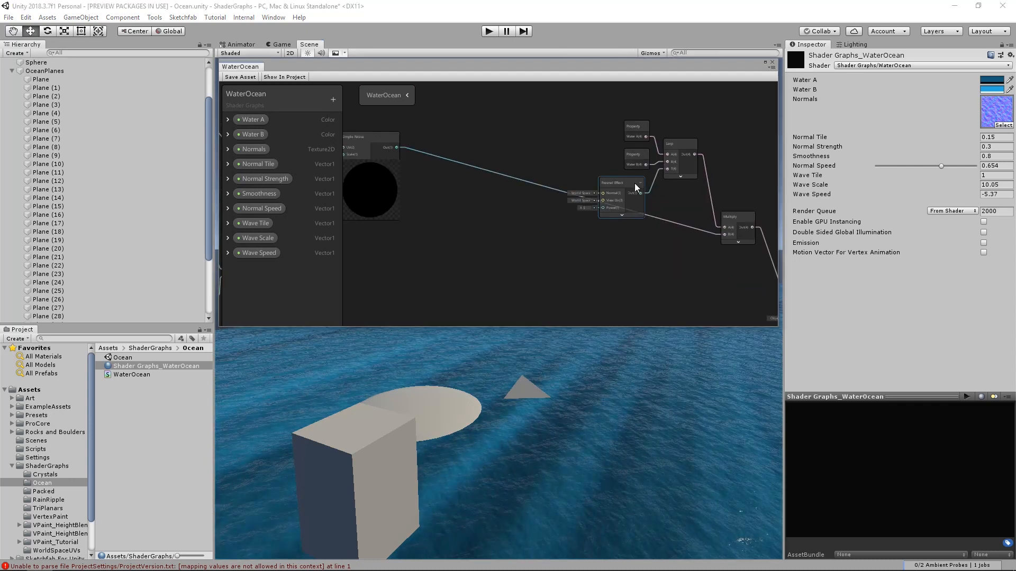
key(space)
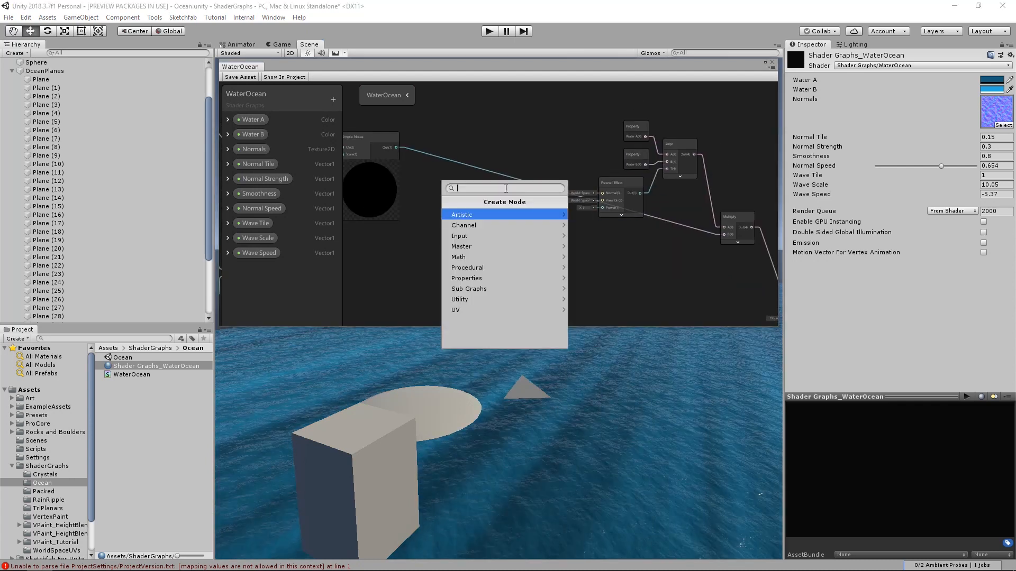
text(clam)
click(484, 216)
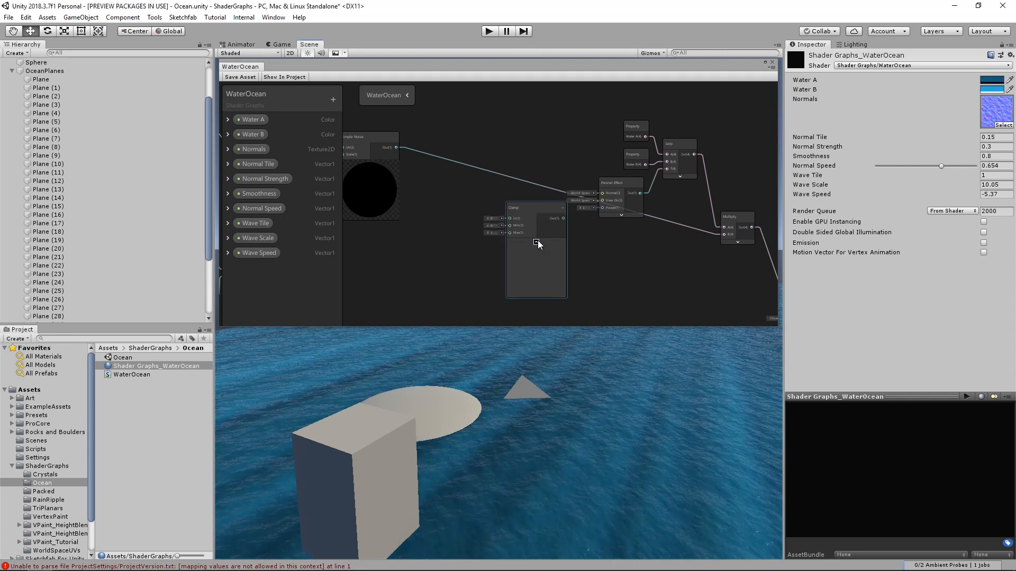
drag(396, 147, 510, 218)
middle_drag(582, 233, 448, 215)
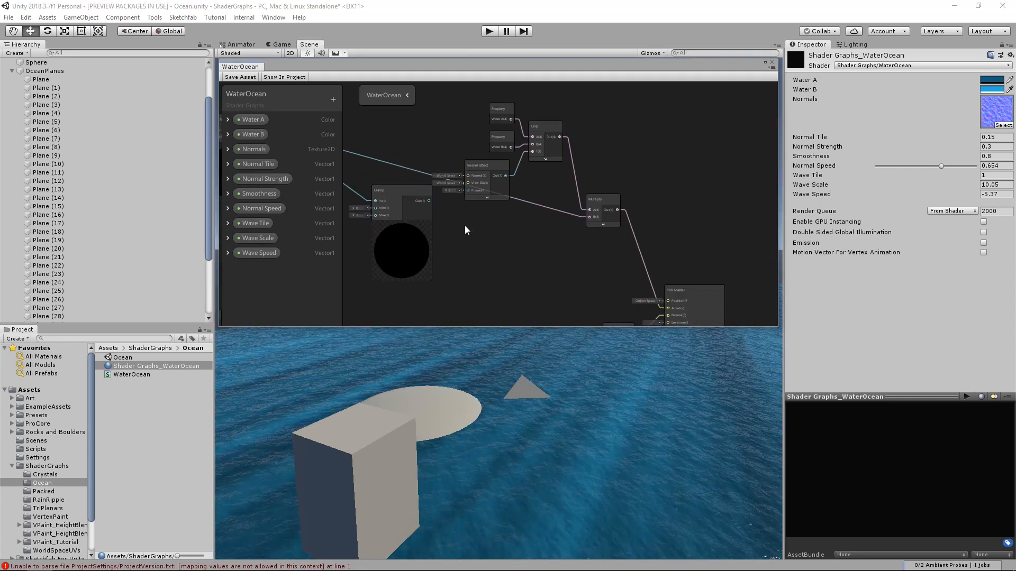
drag(430, 201, 597, 219)
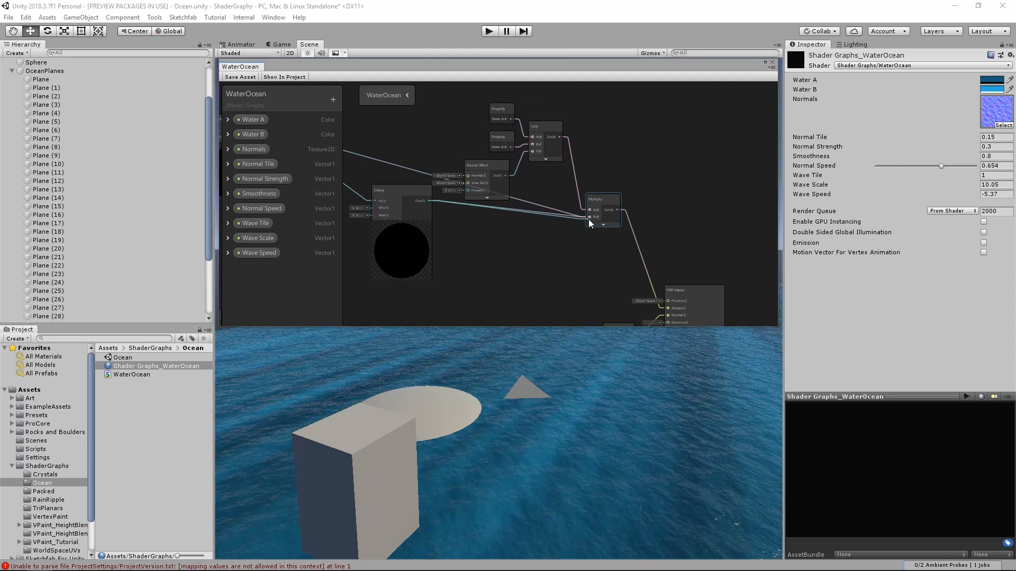
Step: Set the Clamp node's Min to 0.3 and save the shader asset
middle_drag(470, 207, 605, 218)
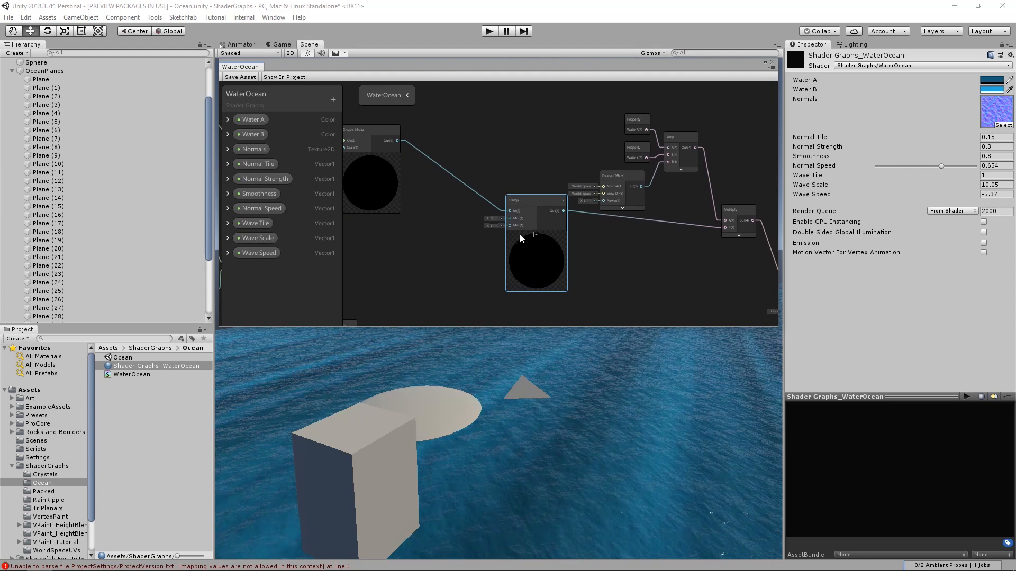
scroll(478, 225, up, 3)
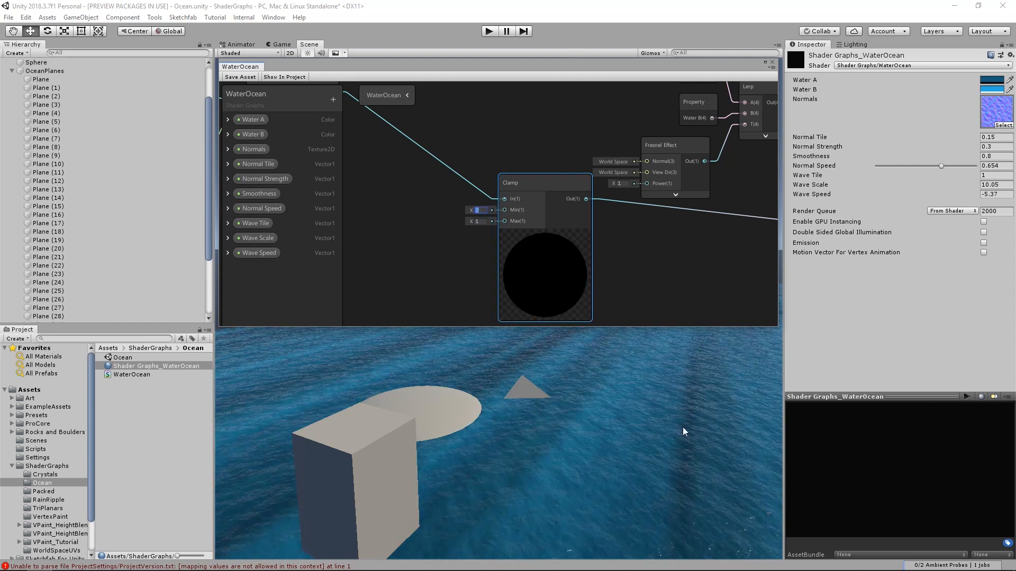
click(481, 211)
text(.3)
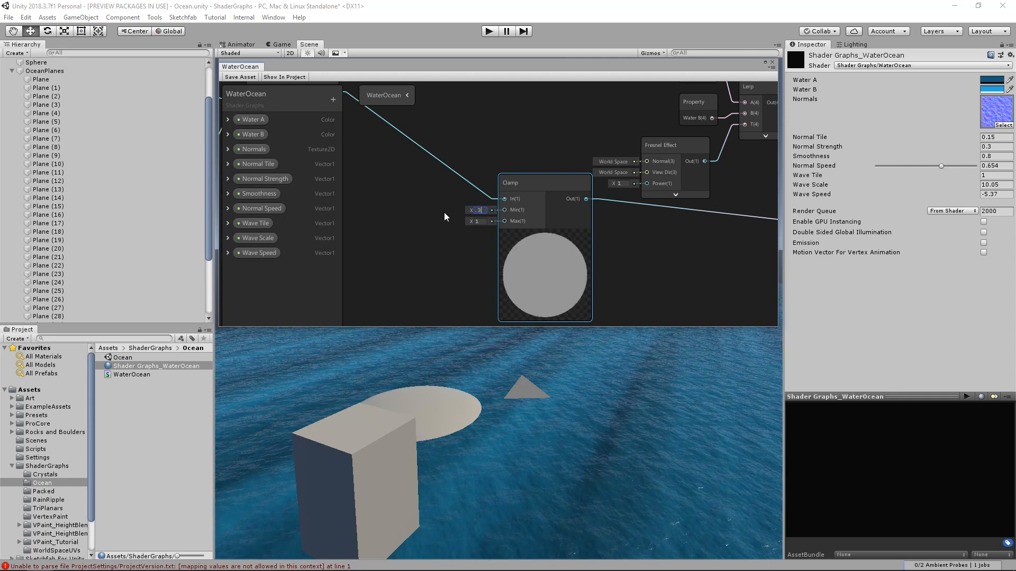
key(Tab)
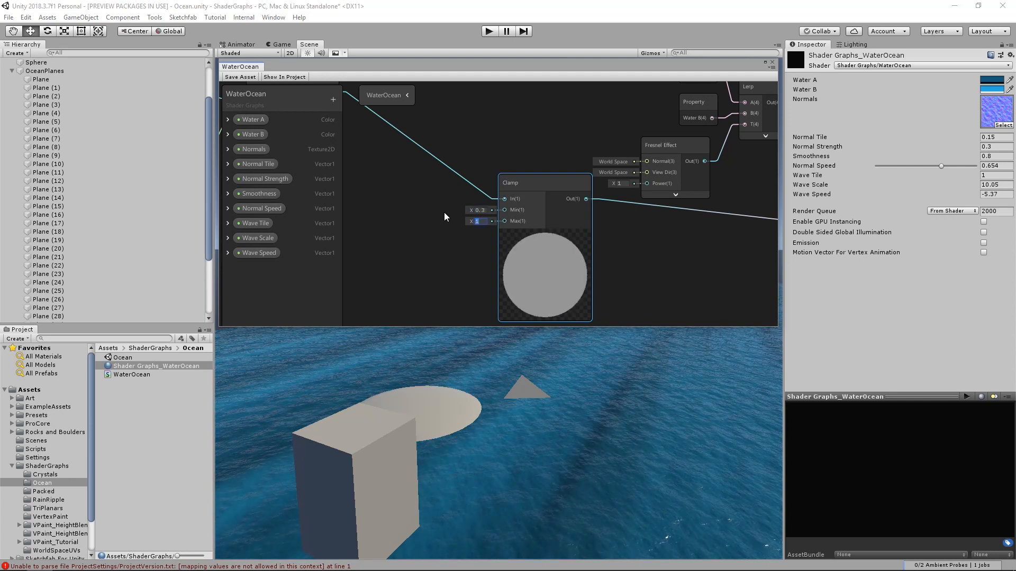
click(246, 77)
Step: Examine the clamped waves on the ocean surface in the scene from several angles, then return to the full-size graph
scroll(425, 168, up, 1)
alt+drag(552, 420, 650, 421)
middle_drag(536, 423, 537, 434)
alt+drag(537, 435, 489, 457)
drag(582, 63, 563, 55)
click(746, 54)
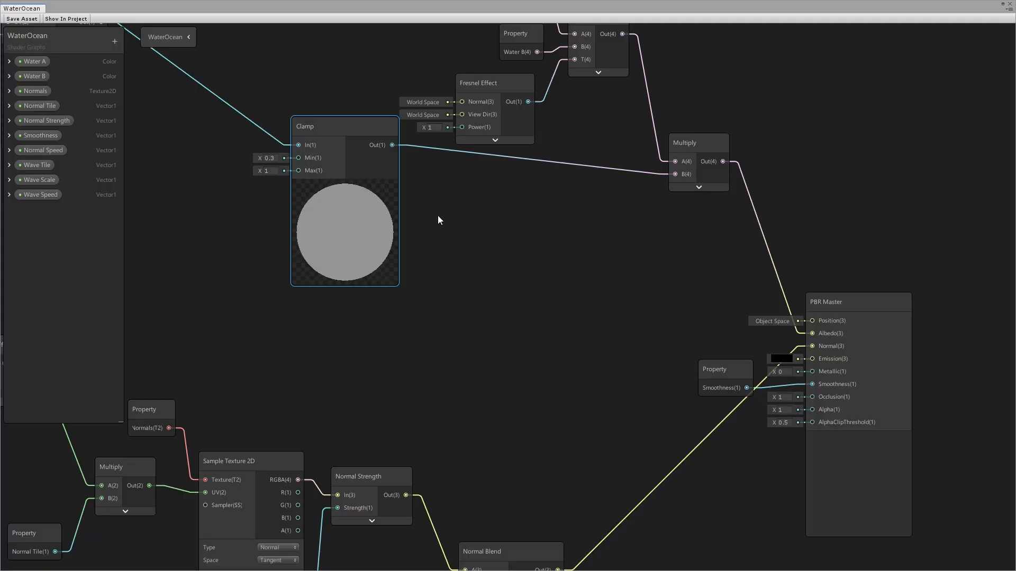
Step: Review the node chain from the wave noise through Clamp and Multiply to the PBR Master inputs
middle_drag(437, 215, 575, 270)
scroll(574, 270, down, 4)
middle_drag(345, 149, 331, 184)
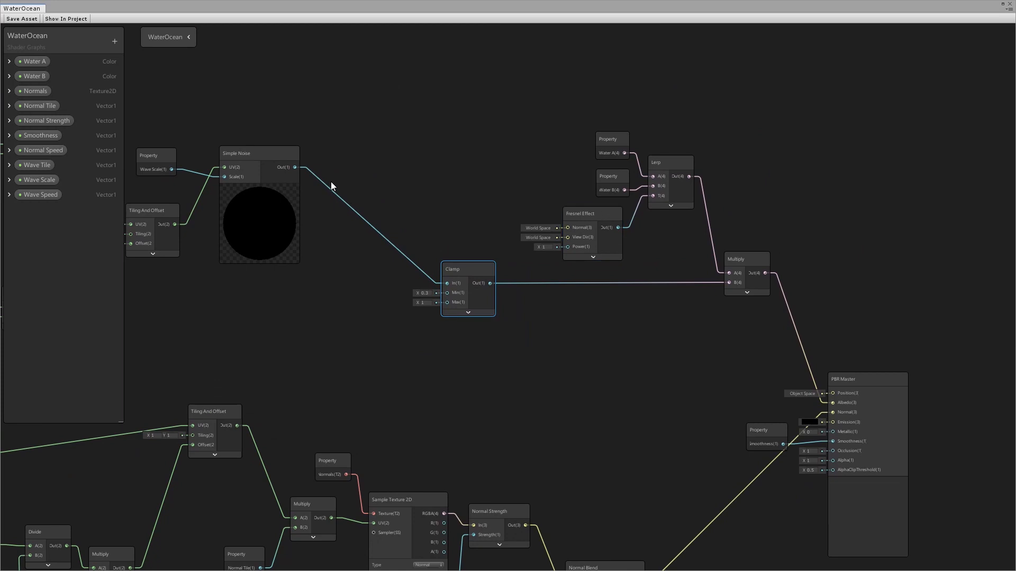
middle_drag(680, 265, 846, 257)
middle_drag(415, 161, 462, 198)
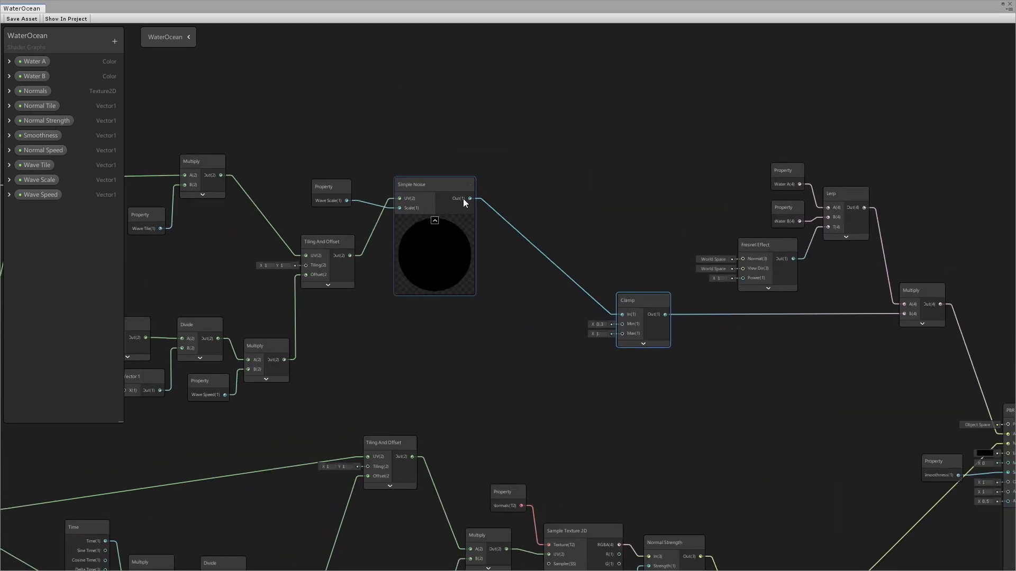
middle_drag(967, 453, 859, 451)
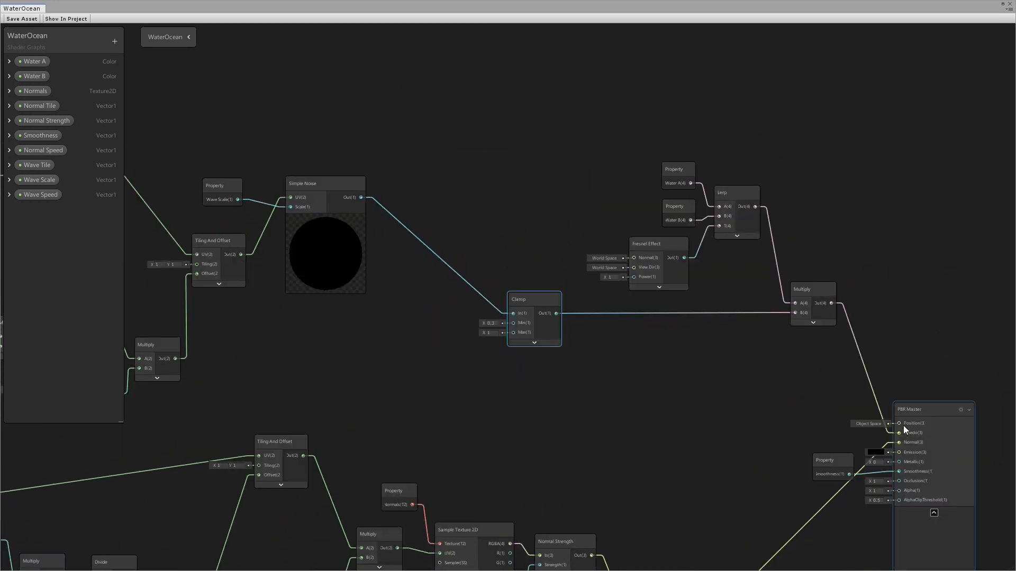
scroll(923, 430, up, 1)
scroll(923, 430, up, 1)
middle_drag(346, 170, 565, 256)
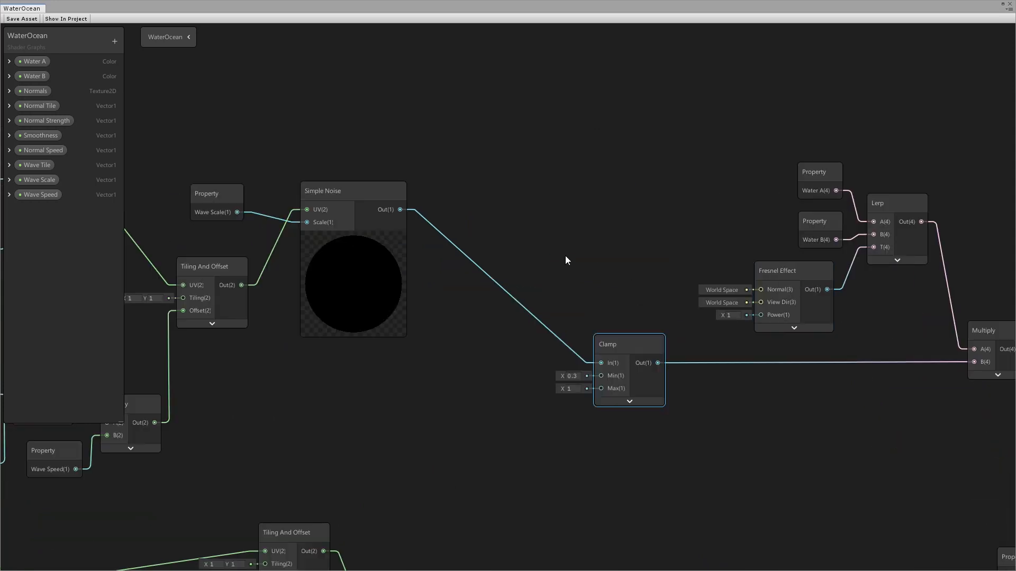
drag(681, 164, 629, 237)
middle_drag(683, 191, 529, 266)
scroll(526, 249, down, 1)
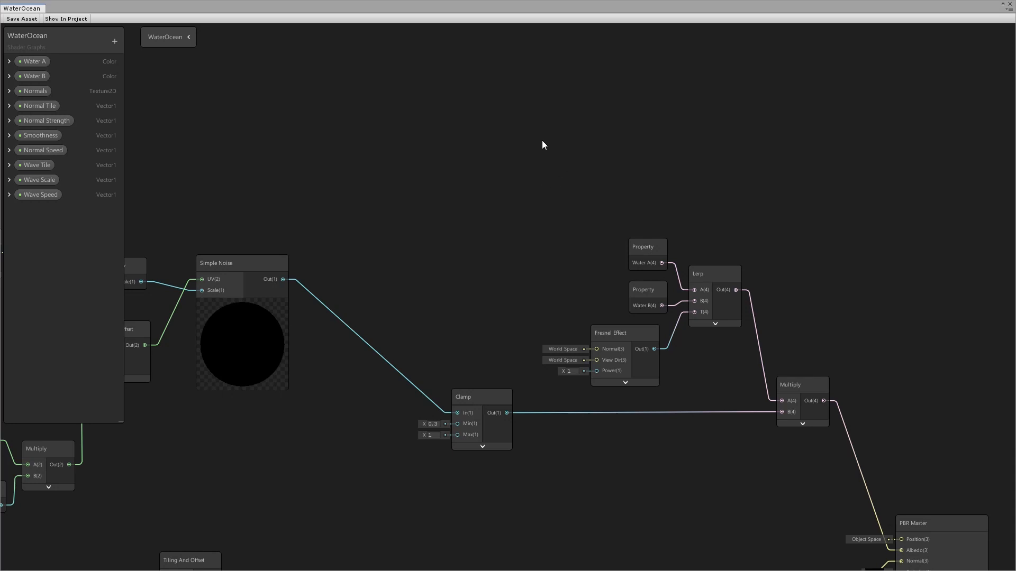
Step: Add a Position node in the empty area above Clamp, with its Space set to World
key(space)
text(pos)
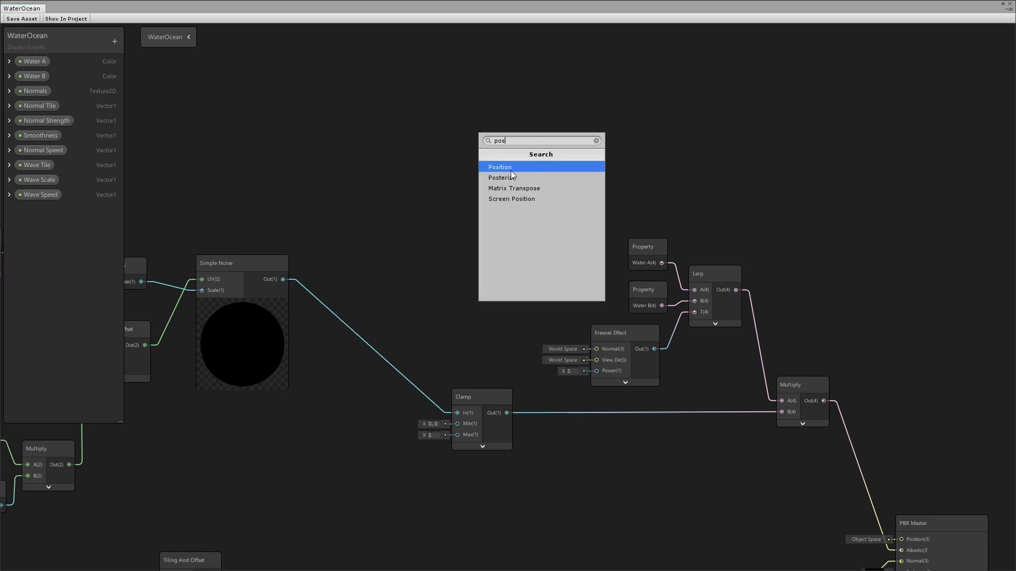
click(511, 169)
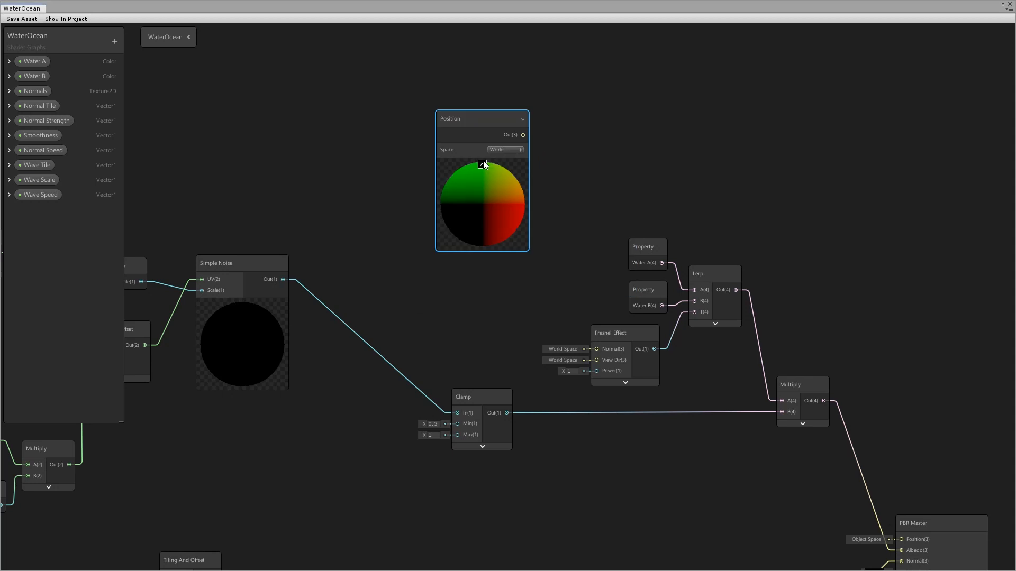
click(506, 149)
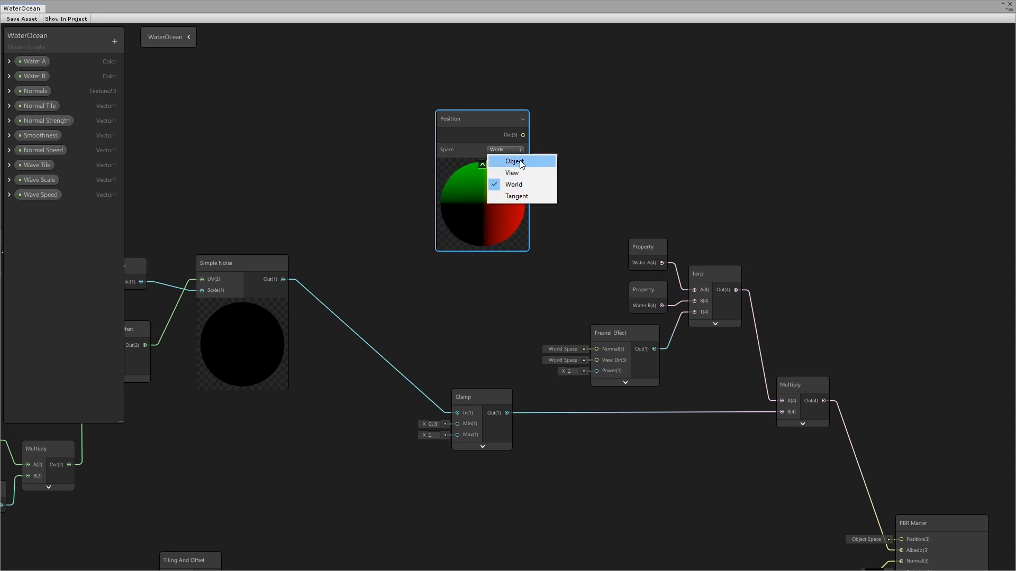
click(521, 161)
drag(482, 164, 469, 141)
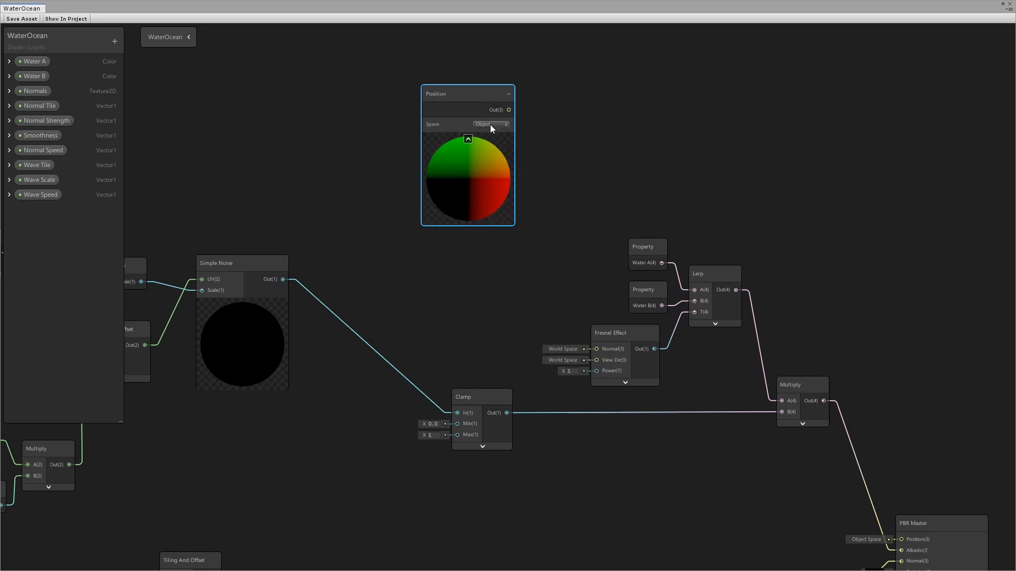
click(491, 125)
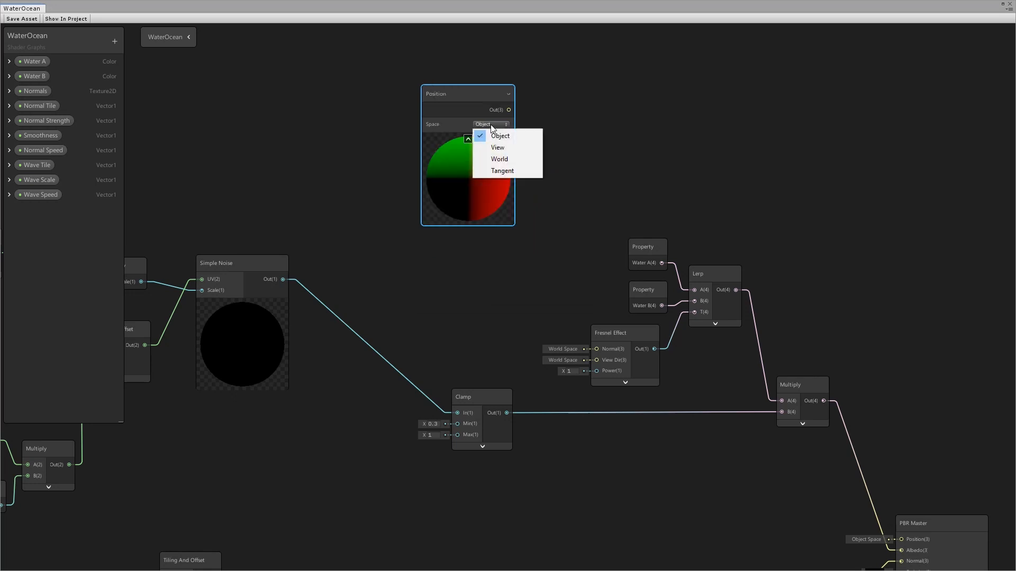
click(506, 159)
click(570, 117)
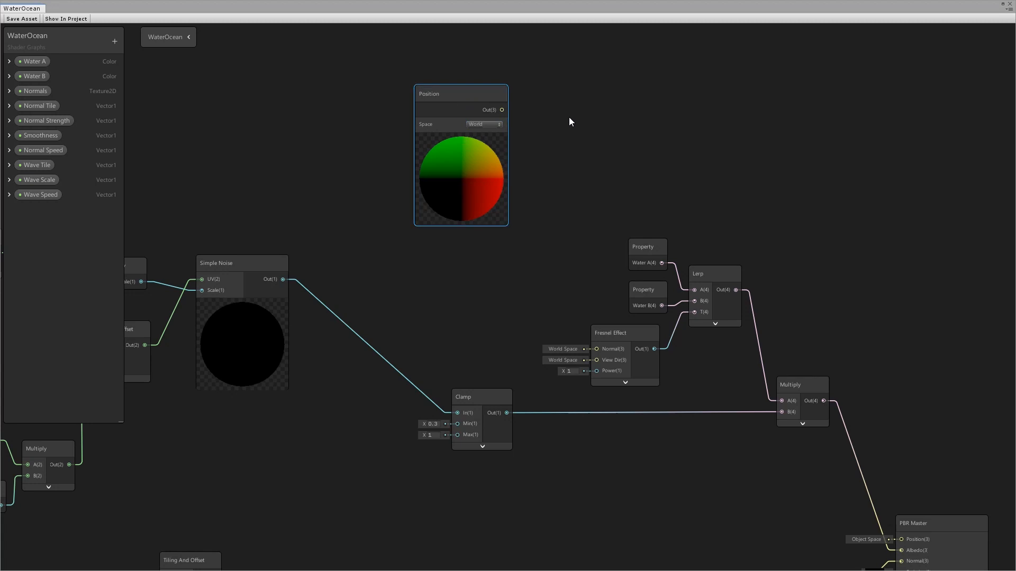
Step: Add a Split node beside the Position node, on its output side
key(space)
text(split)
click(546, 144)
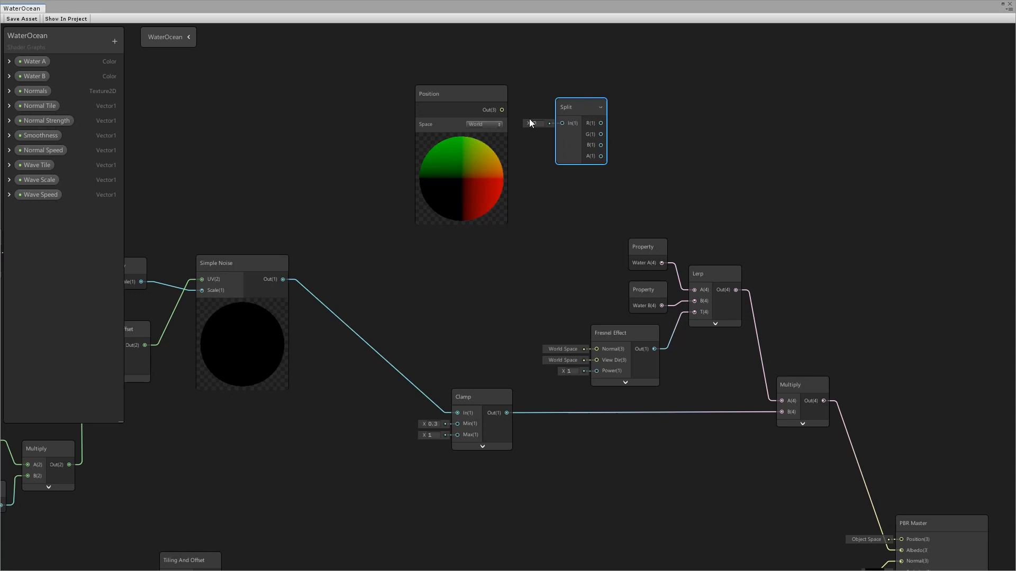
drag(576, 105, 570, 102)
click(687, 123)
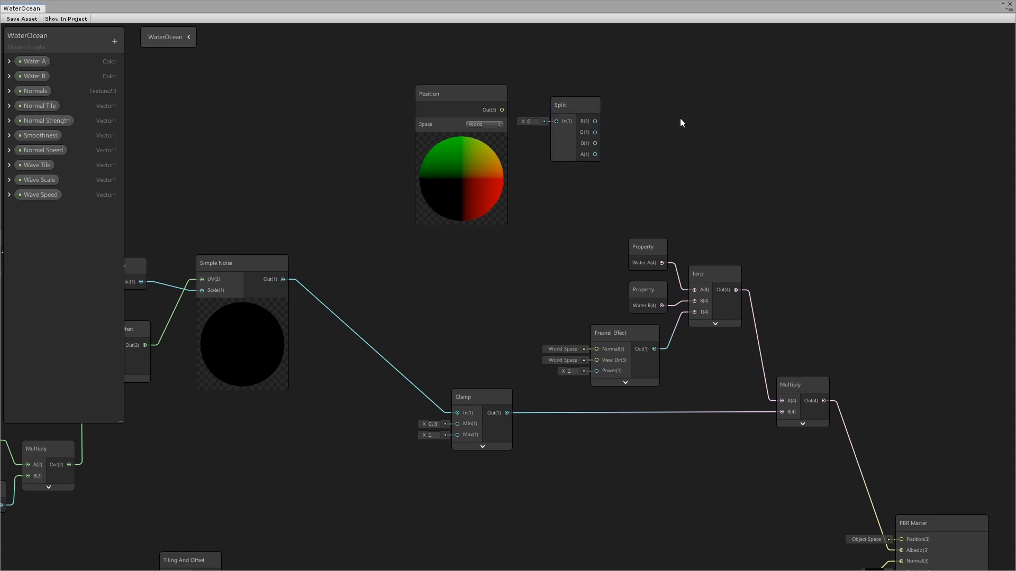
Step: Add a Vector 3 node beside the Split node, on its output side
key(space)
text(vector)
click(656, 165)
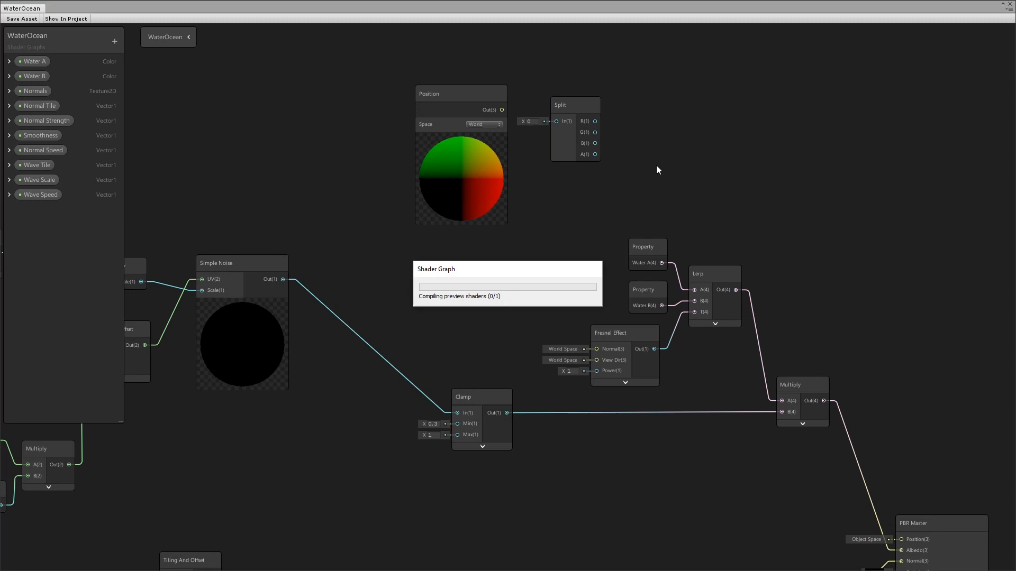
drag(695, 139, 693, 105)
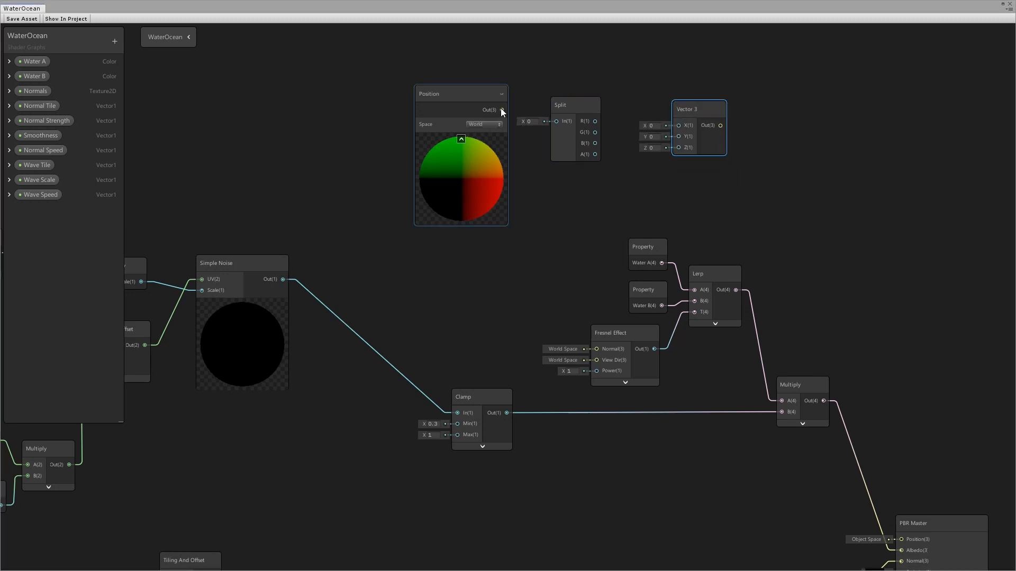
Step: Connect the Position output to the Split input and arrange the two nodes close together in a row
drag(463, 94, 411, 90)
mouse_move(688, 108)
mouse_down()
mouse_move(678, 109)
mouse_move(700, 109)
mouse_move(690, 110)
mouse_up()
click(562, 105)
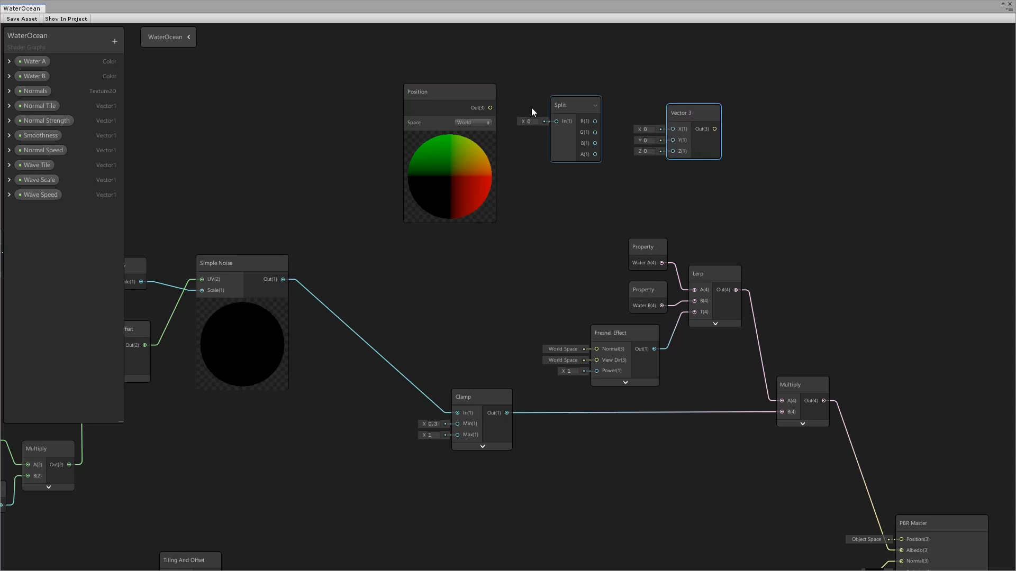
drag(490, 108, 551, 94)
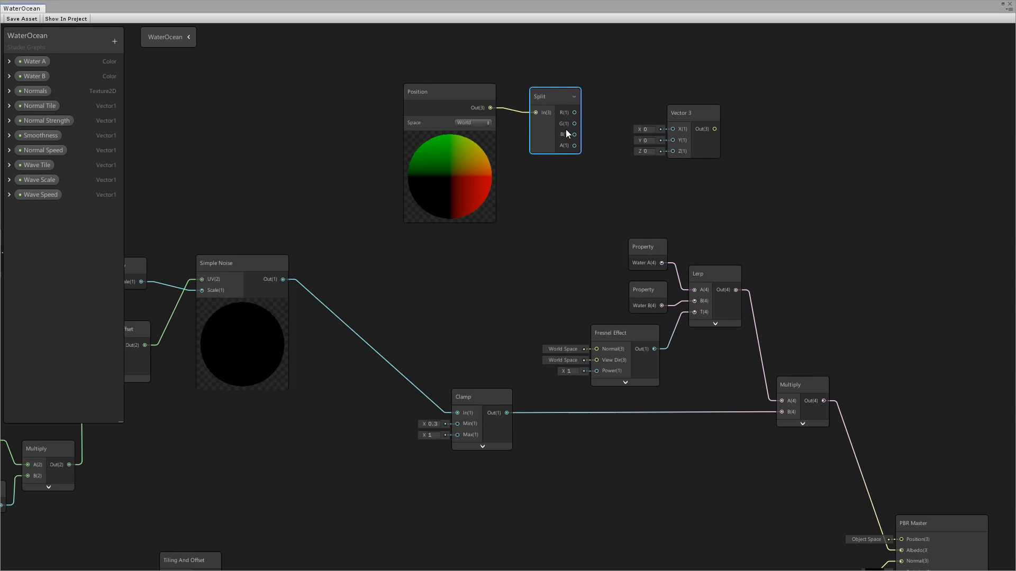
drag(451, 95, 460, 95)
Step: Move the Vector 3 node closer to Split and connect Split's R output to its X input
drag(687, 112, 675, 102)
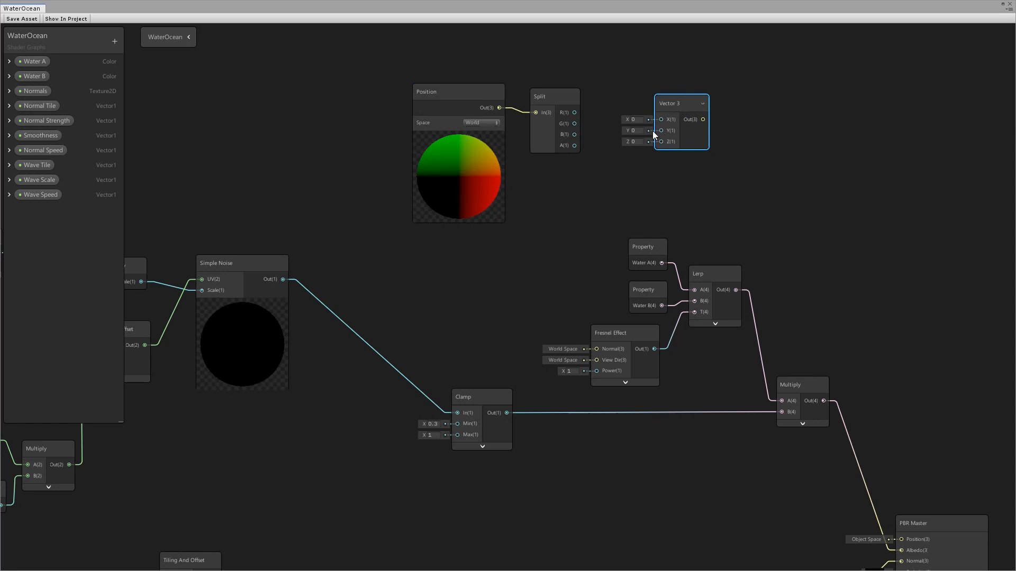
drag(677, 103, 676, 104)
drag(575, 113, 660, 120)
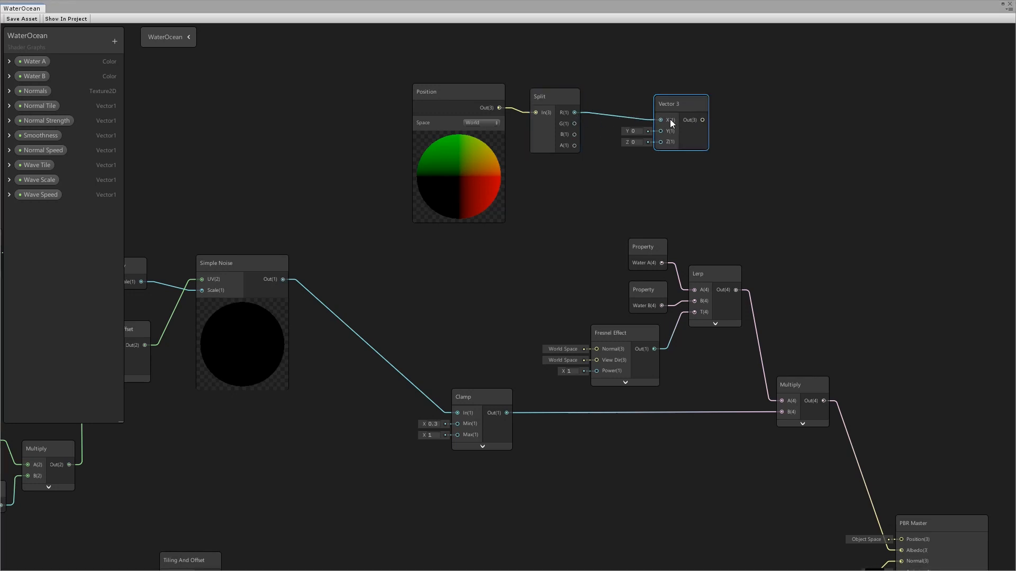
Step: Connect Split's B output to the Vector 3 node's Z input and line up the Vector 3 and Position nodes with Split
drag(575, 134, 661, 142)
drag(672, 106, 671, 96)
drag(469, 92, 474, 99)
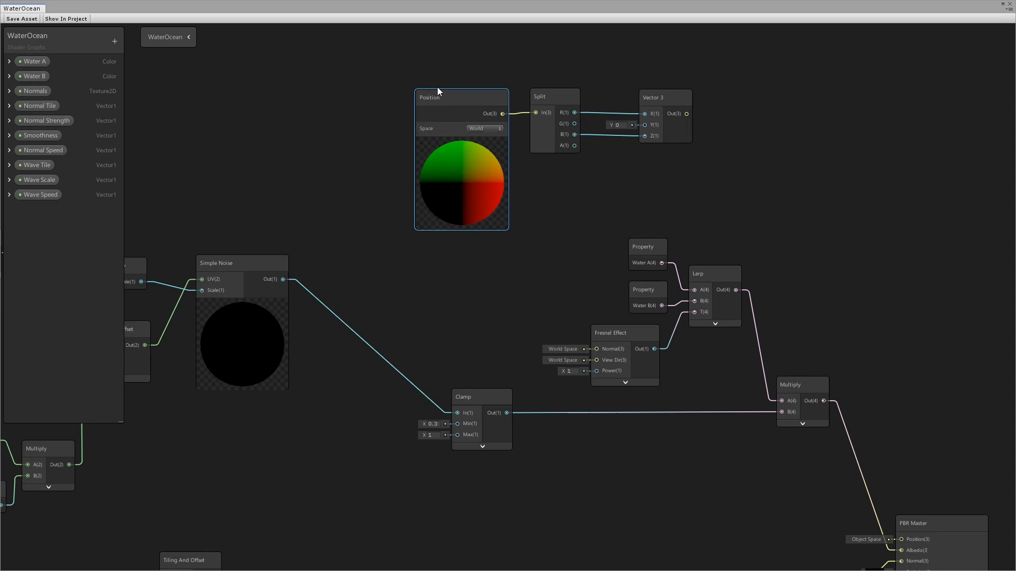
click(490, 129)
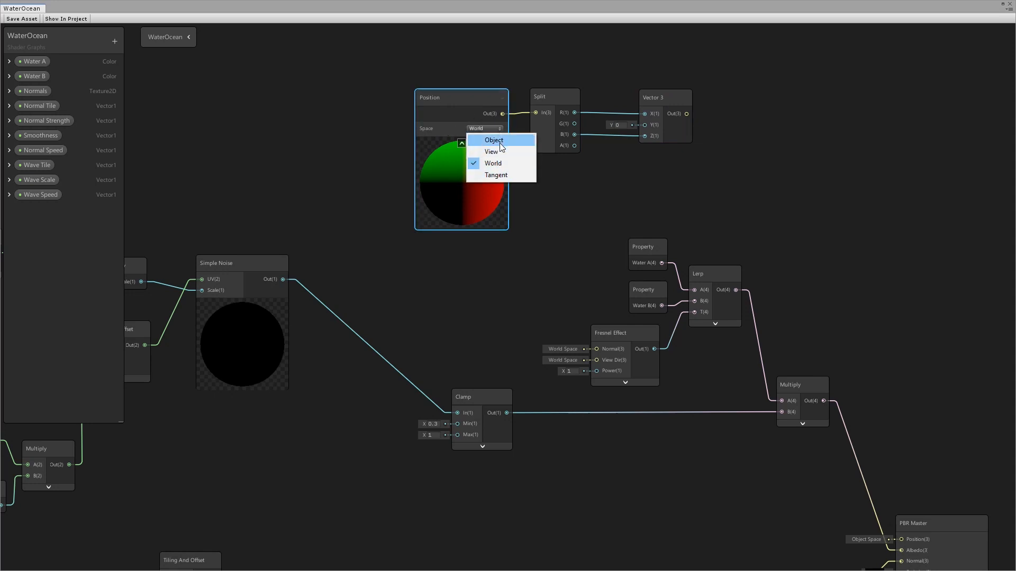
click(462, 110)
drag(453, 98, 453, 96)
Step: Move the Position, Split and Vector 3 nodes together further up, clear of the colour and noise nodes
ctrl+drag(593, 136, 644, 93)
click(617, 73)
middle_drag(586, 122, 557, 119)
drag(468, 229, 635, 101)
drag(637, 96, 593, 64)
click(501, 173)
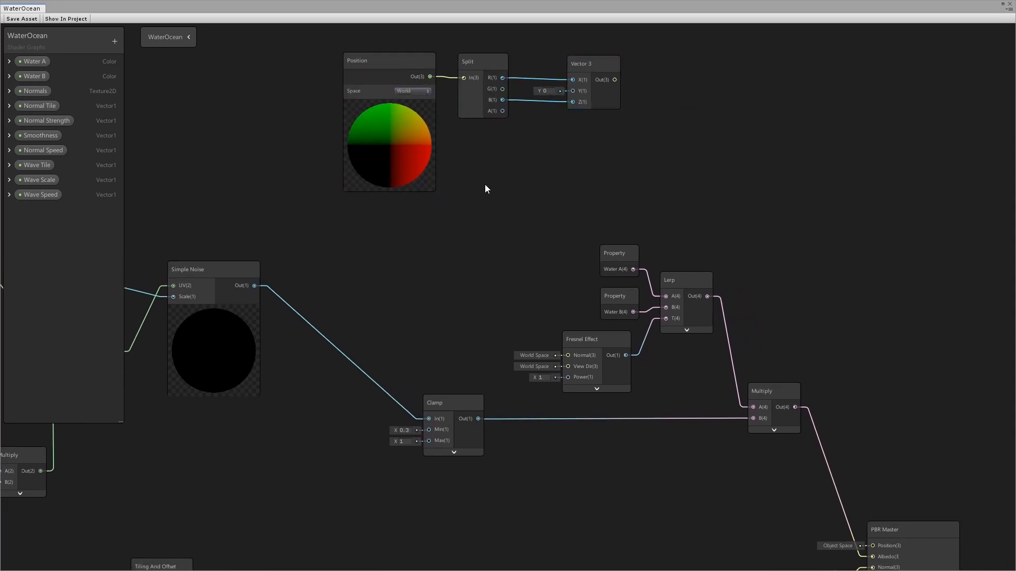
middle_drag(485, 184, 534, 182)
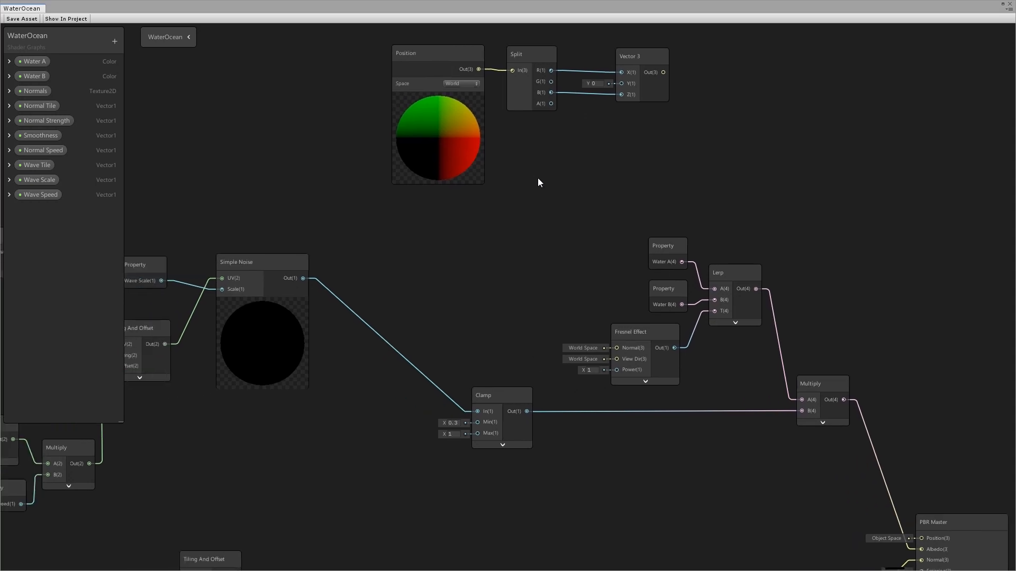
Step: Add a Multiply node below the Split and Vector 3 nodes
key(space)
text(multi)
click(520, 206)
drag(567, 202, 587, 154)
click(533, 232)
Step: Add a Vector 1 node below the new Multiply node and convert it to a property
key(space)
text(vector)
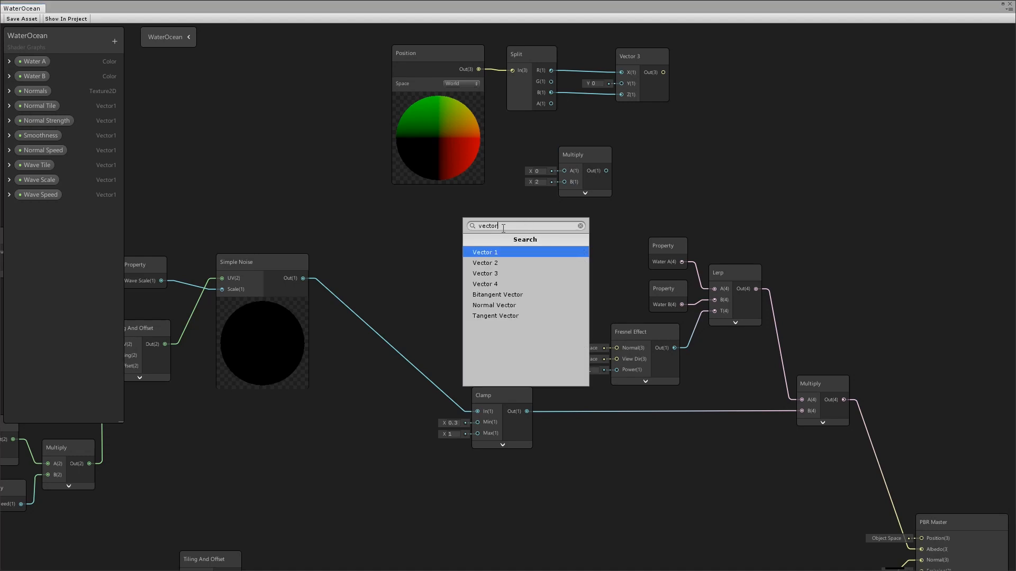
click(484, 253)
drag(541, 253, 511, 242)
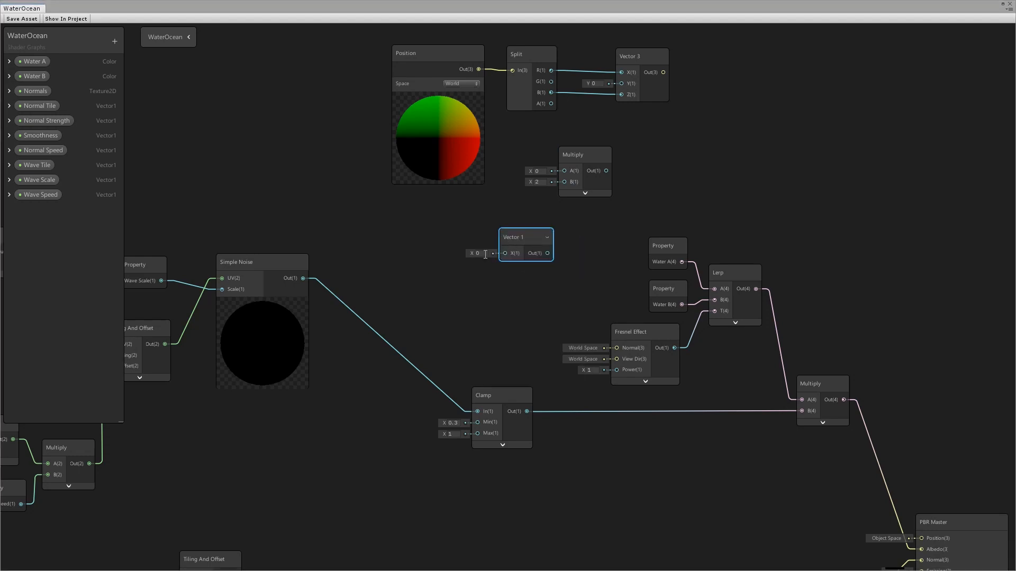
right_click(522, 237)
click(556, 340)
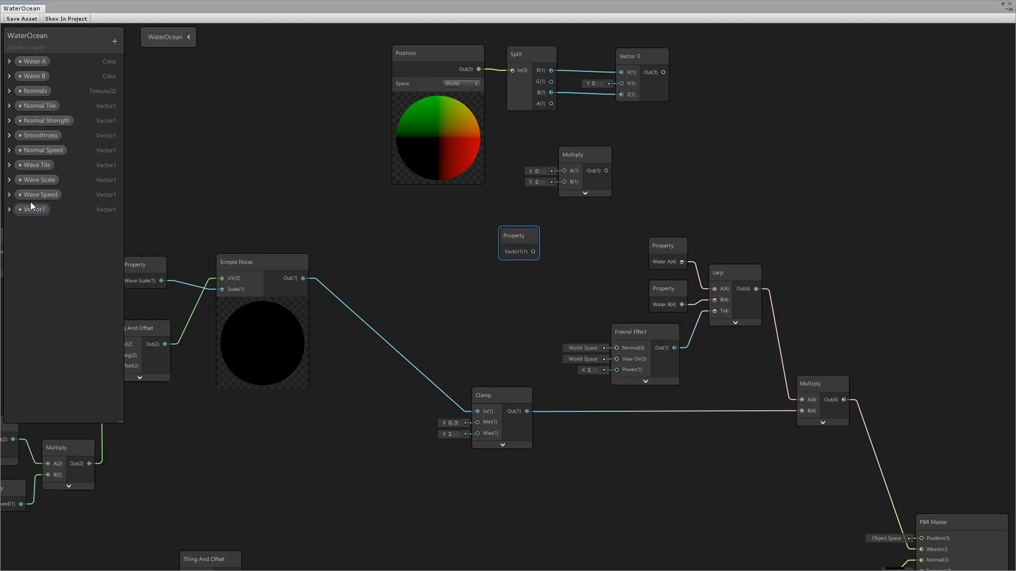
Step: Rename the new Vector1 property as Wave Strength
right_click(46, 212)
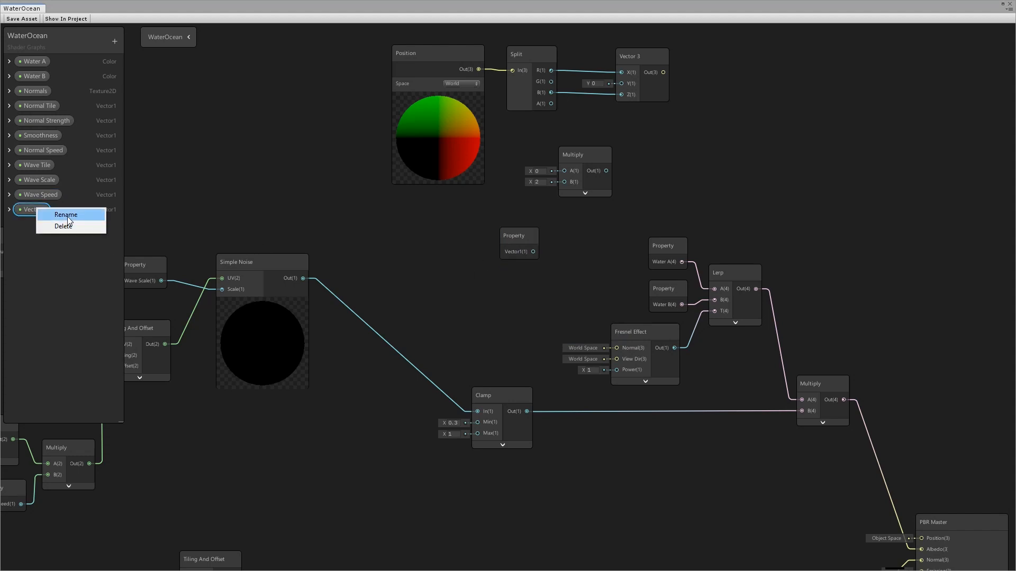
click(71, 214)
text(Wave Strength)
key(Return)
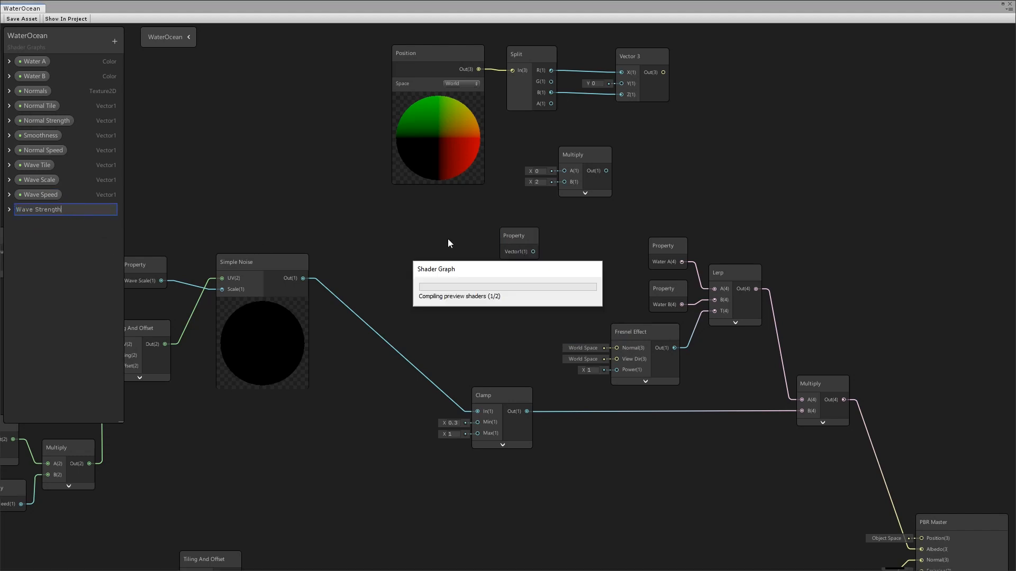
Step: Multiply the Simple Noise output (A) by Wave Strength (B) and feed the result into the Vector 3 node's Y input
click(300, 279)
drag(303, 278, 564, 171)
drag(548, 251, 640, 57)
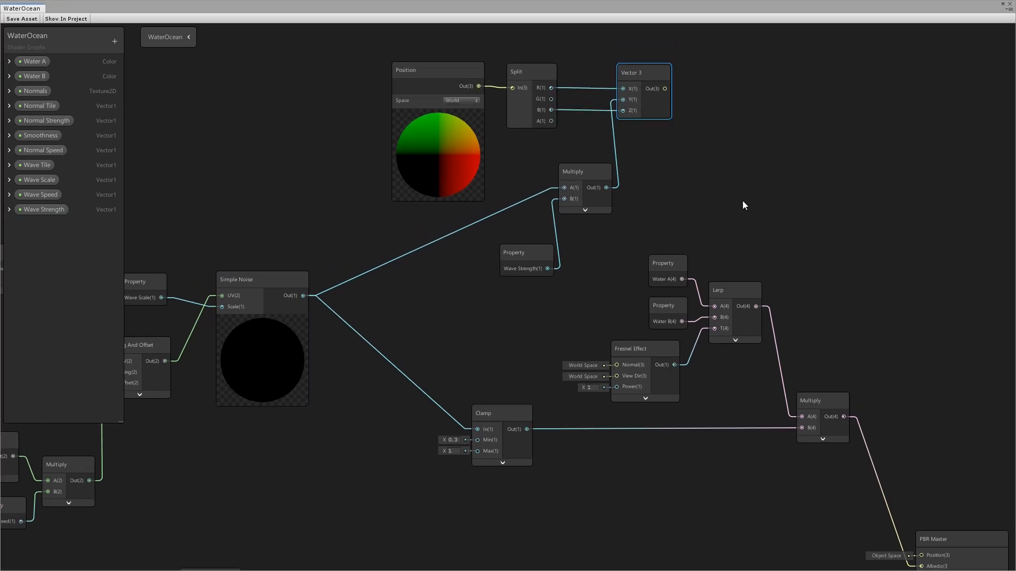
Step: Connect the Vector 3 output to the PBR Master's Position input and save the shader asset
middle_drag(742, 201, 526, 170)
drag(449, 55, 703, 522)
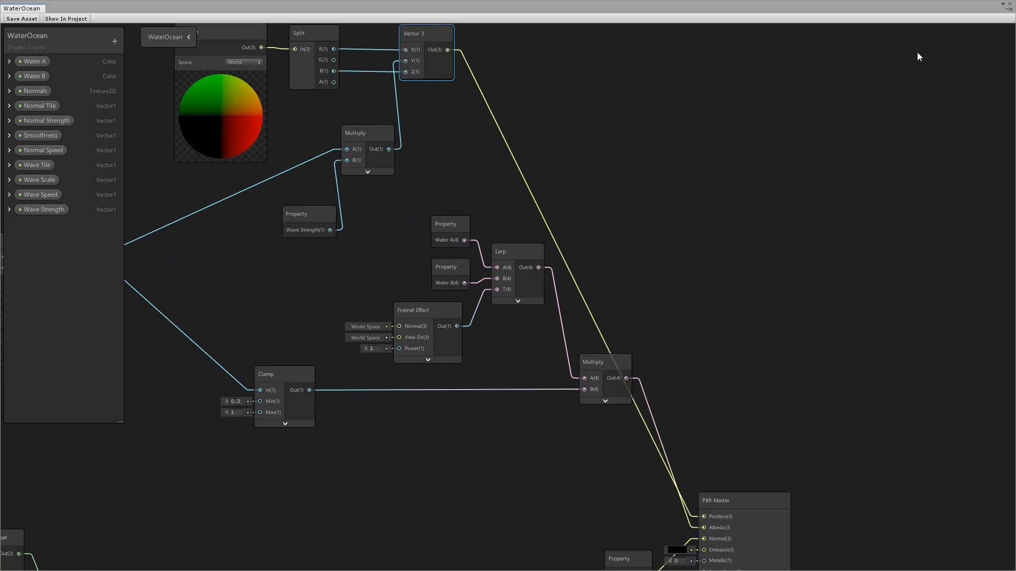
click(1004, 5)
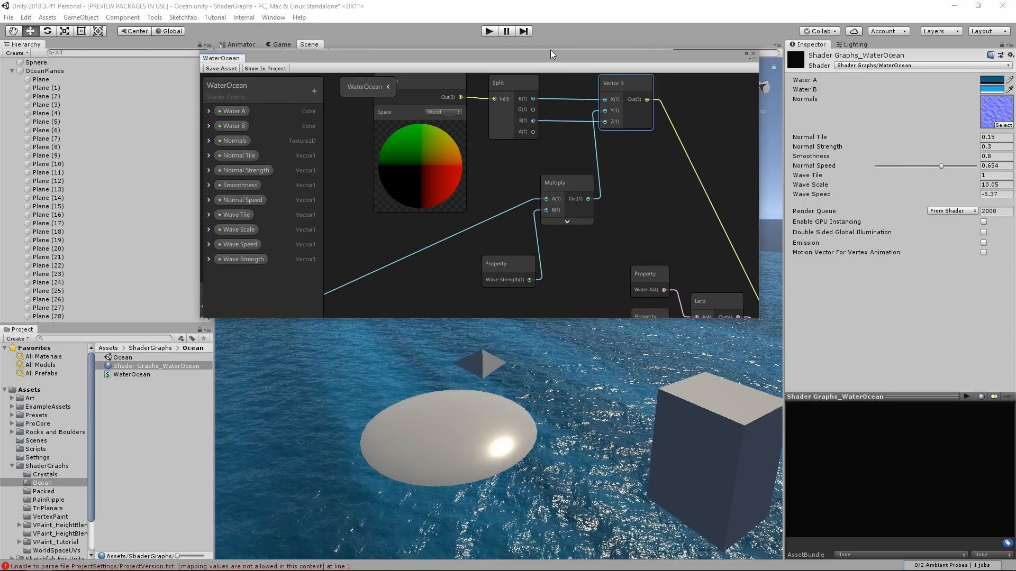
right_drag(645, 392, 576, 346)
click(533, 138)
scroll(532, 138, down, 2)
click(234, 26)
alt+drag(462, 365, 635, 450)
Step: Set the Position node's Space to Object, collapse its preview and save the shader asset
click(479, 85)
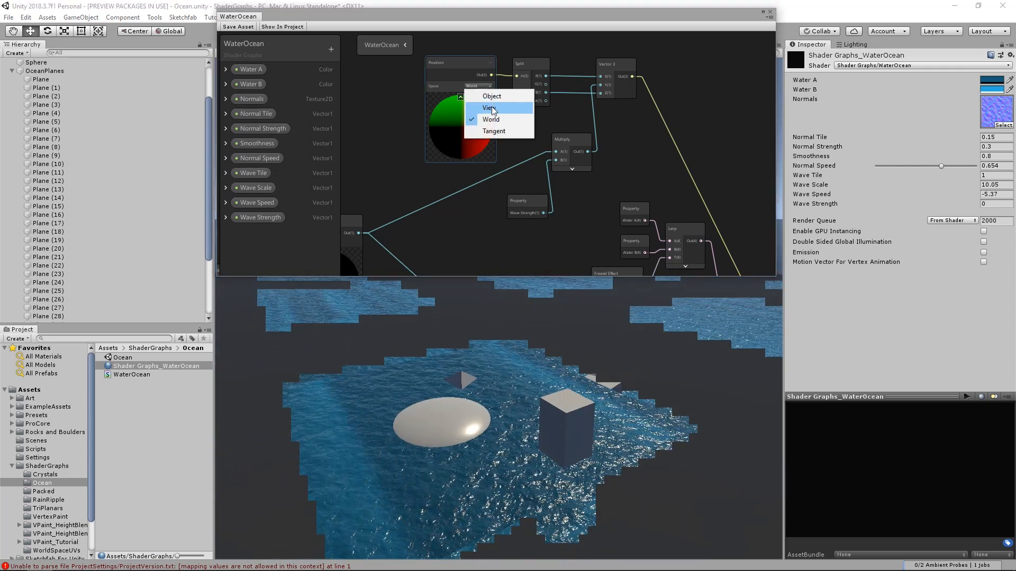
click(494, 97)
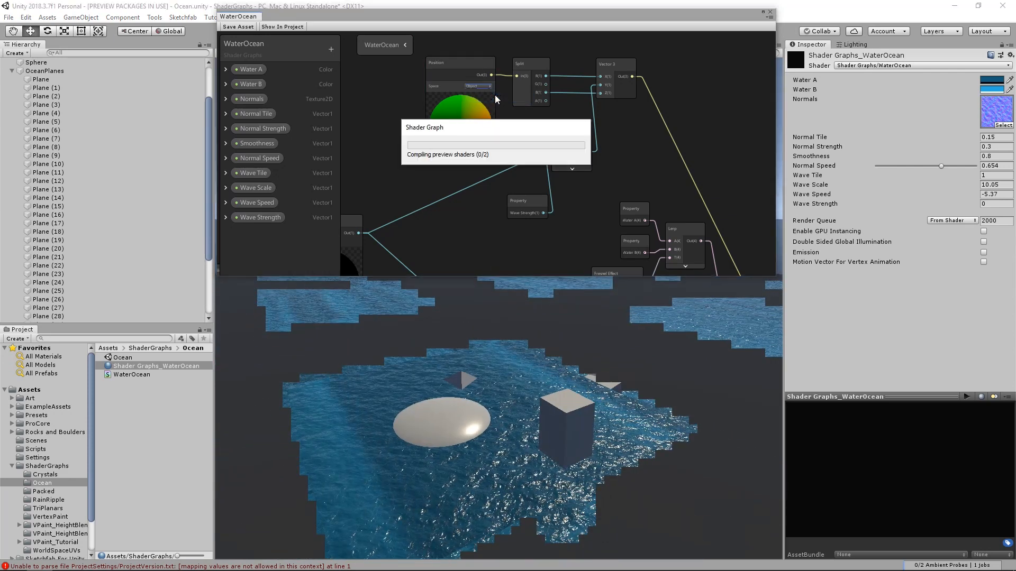
click(462, 98)
drag(454, 72, 462, 68)
middle_drag(427, 61, 426, 65)
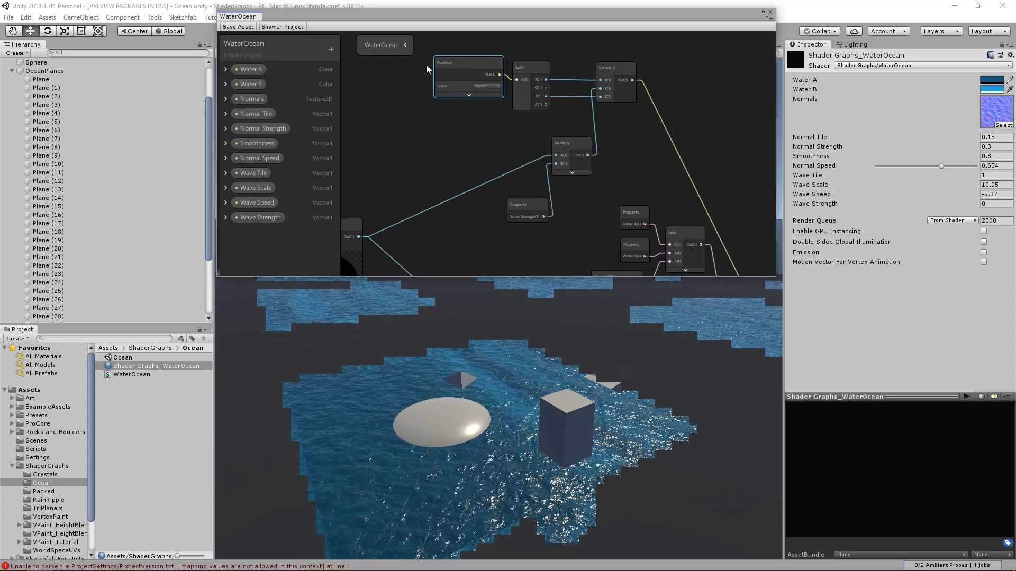
click(239, 27)
Step: Set the water material's Wave Strength to 0.96
alt+drag(540, 424, 561, 418)
middle_drag(574, 373, 565, 332)
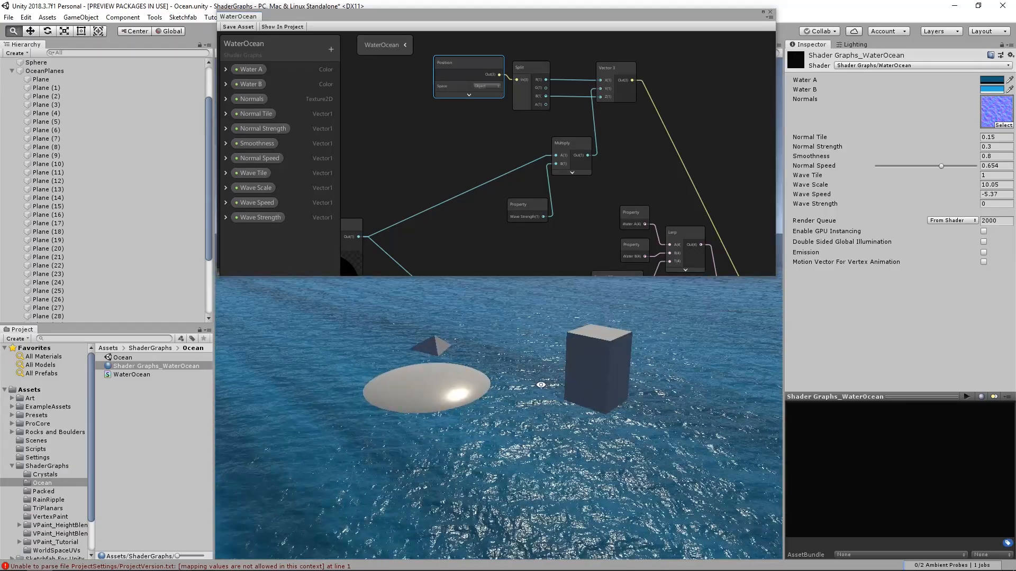
scroll(516, 369, up, 4)
alt+drag(517, 372, 445, 320)
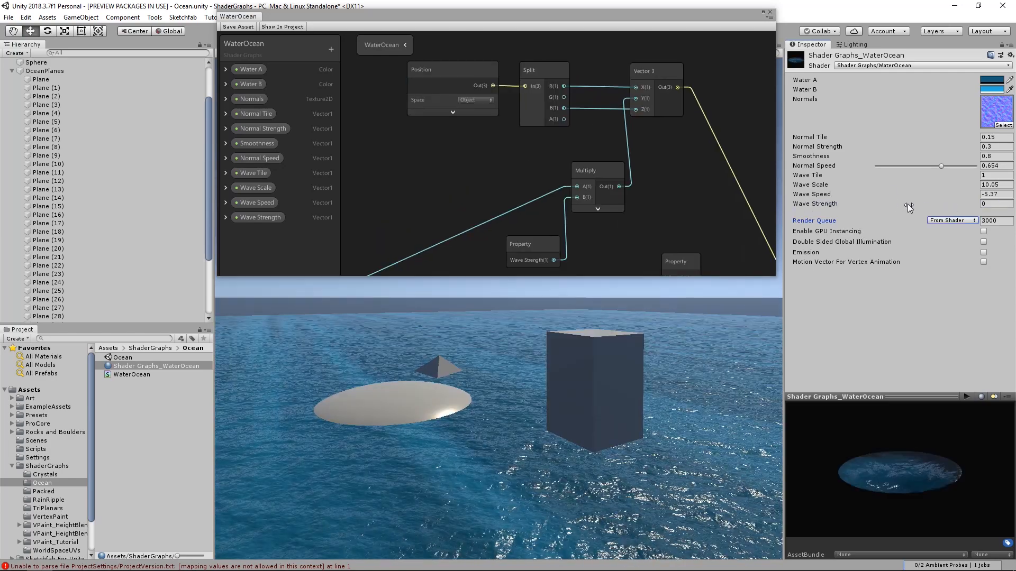
drag(907, 204, 984, 206)
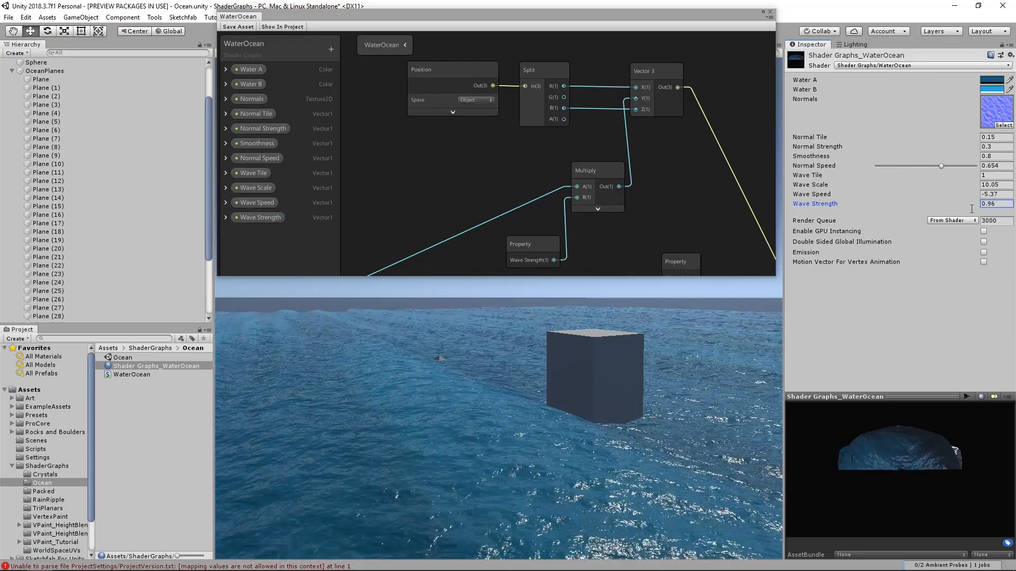
middle_drag(538, 399, 499, 397)
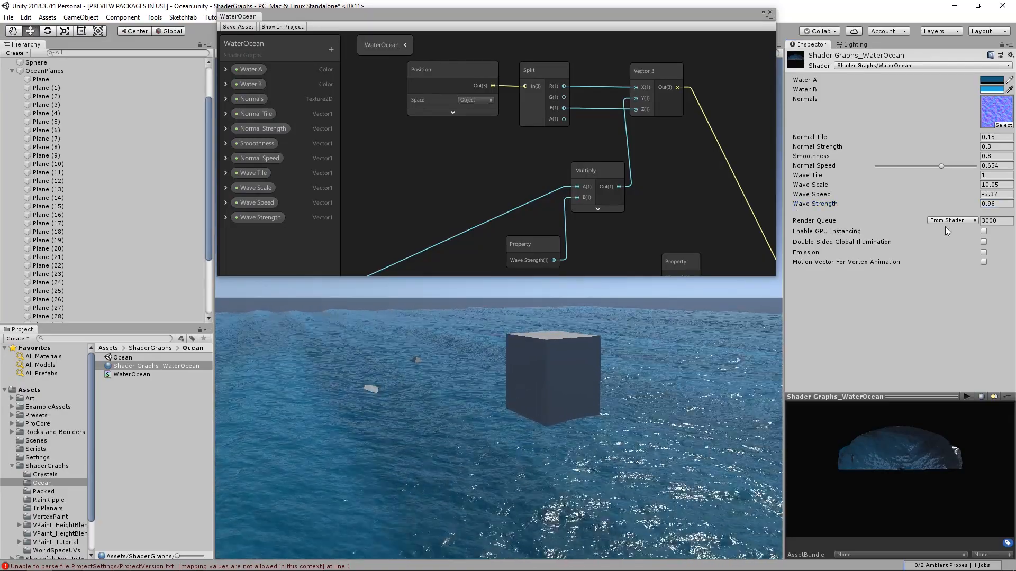
Step: Reduce the water material's Wave Strength to 0.26, leaving the Position node's Space on Object
click(475, 101)
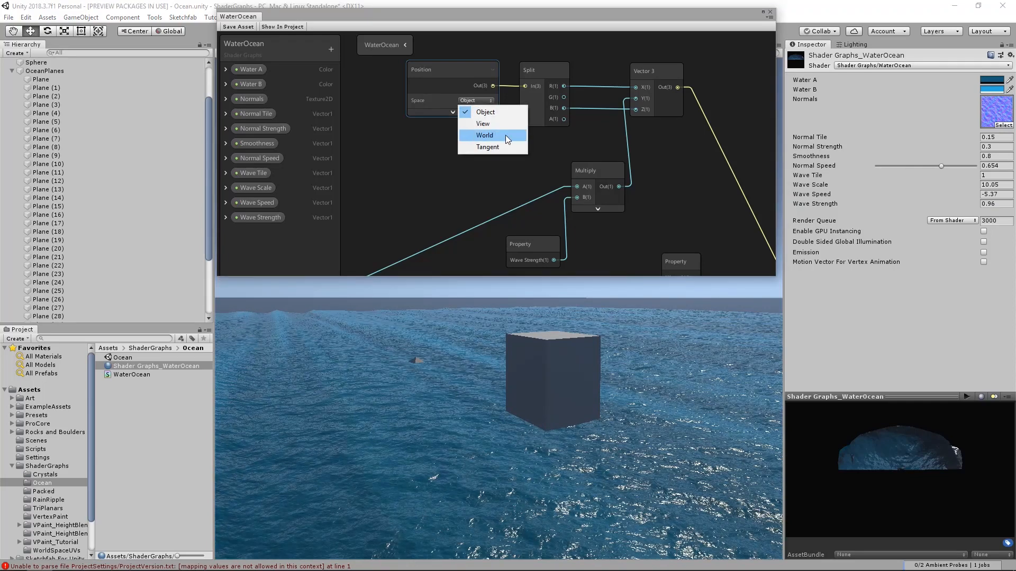
click(585, 138)
drag(968, 205, 953, 207)
Step: Set the PBR Master's Surface to Transparent and save the shader asset
middle_drag(532, 133, 446, 94)
scroll(446, 94, down, 2)
middle_drag(599, 179, 528, 157)
middle_drag(510, 88, 504, 71)
middle_drag(614, 265, 484, 72)
scroll(618, 163, up, 2)
click(618, 163)
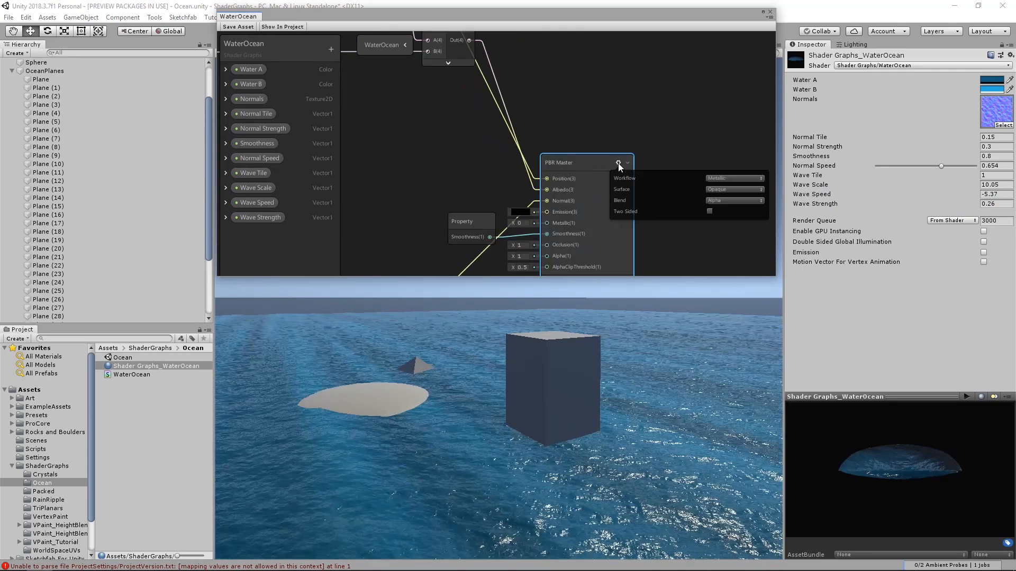
click(716, 190)
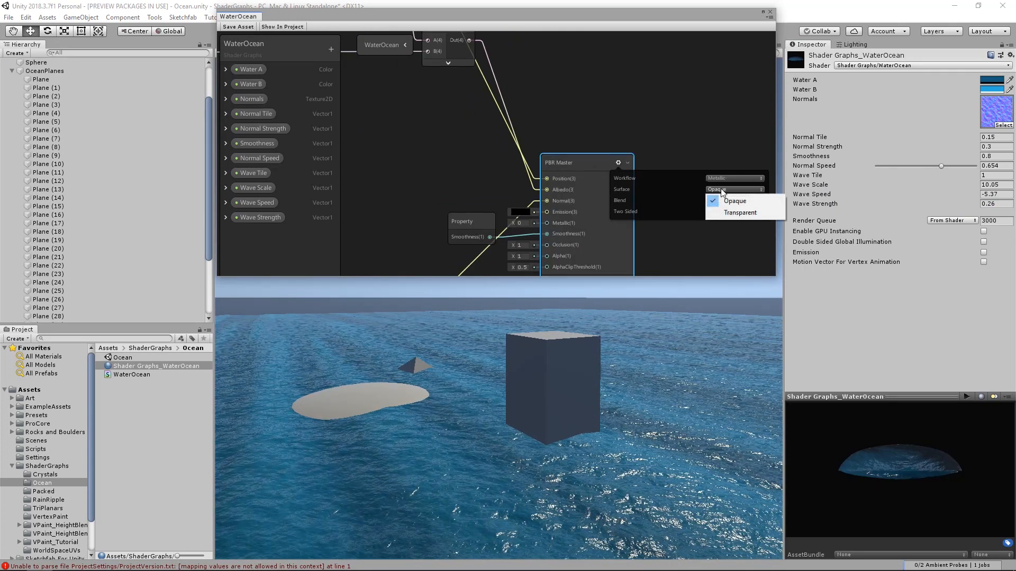
click(735, 212)
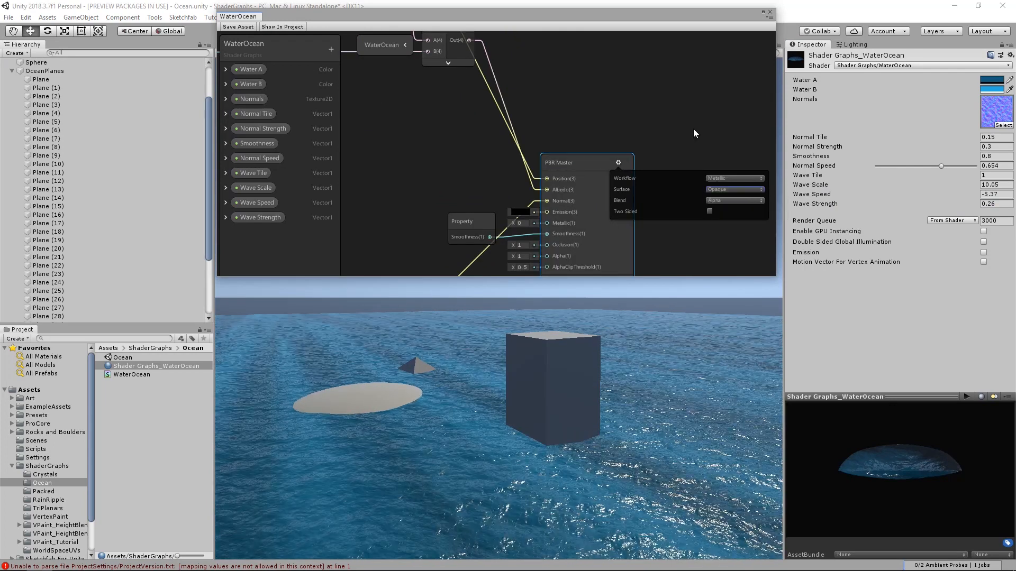
click(722, 189)
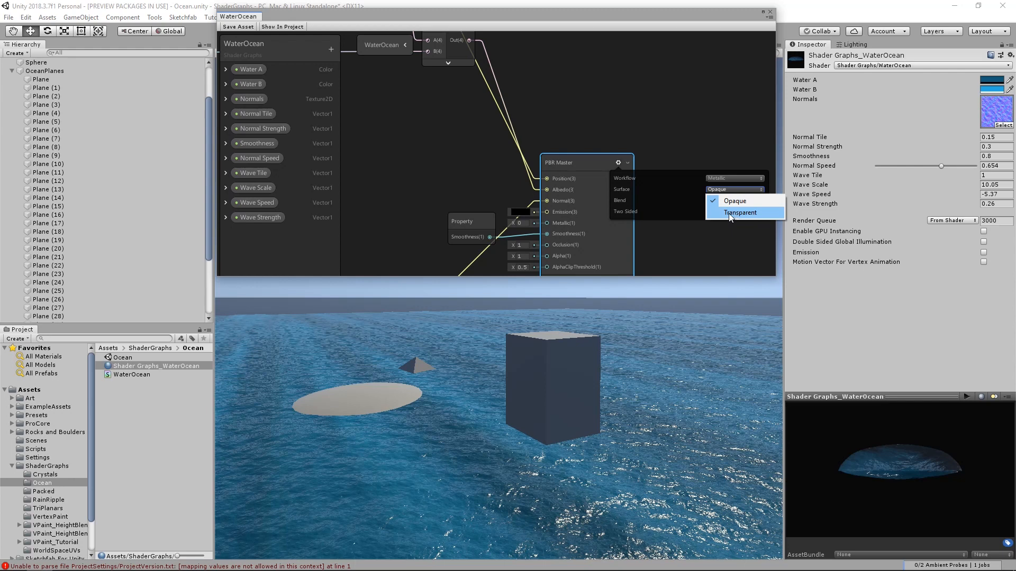
click(739, 214)
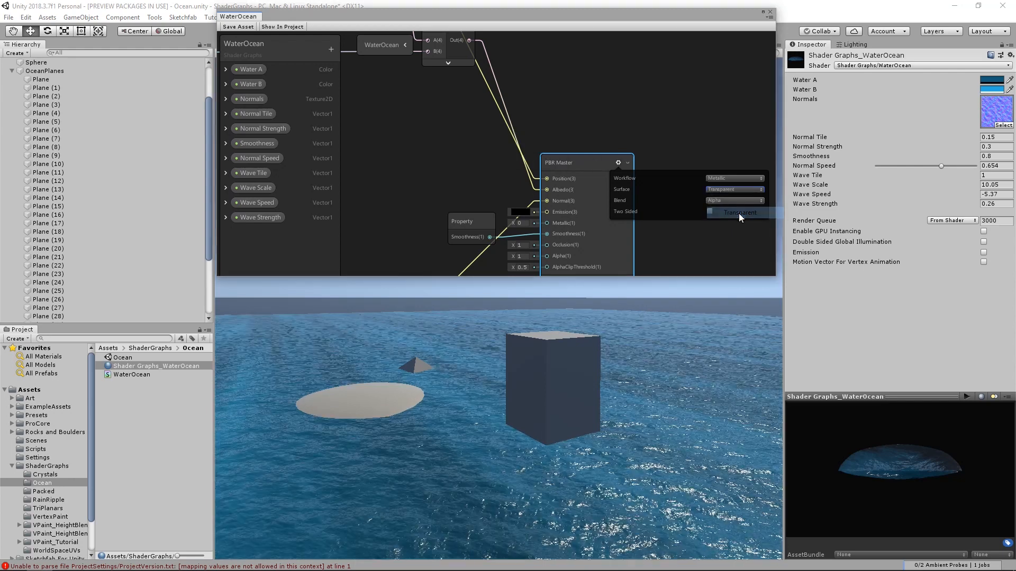
click(618, 162)
click(244, 26)
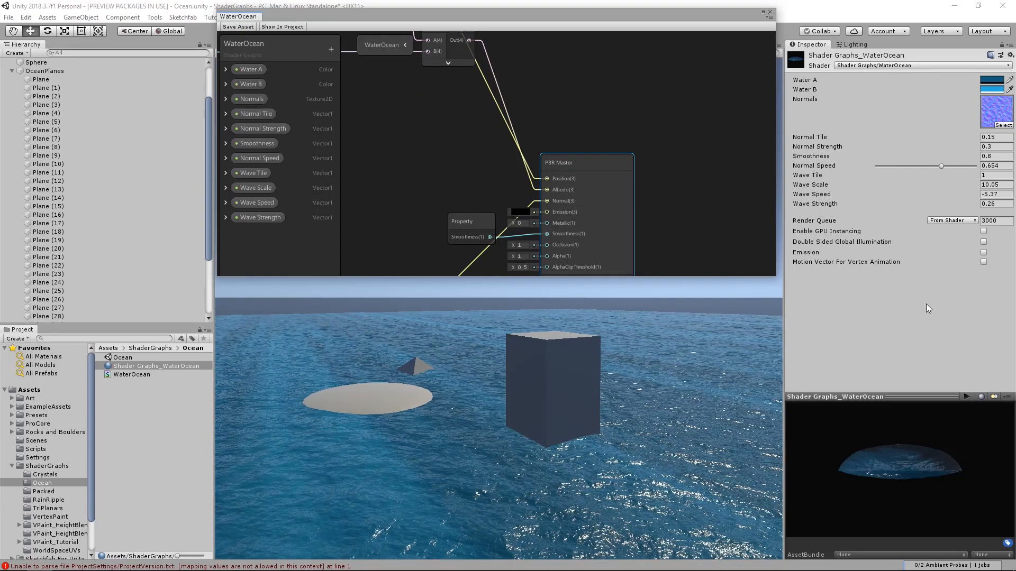
Step: Set the water material's Wave Strength to 0.42 and its Wave Speed to -2
mouse_move(957, 204)
alt+mouse_down()
mouse_move(995, 211)
mouse_move(955, 209)
mouse_move(976, 211)
alt+mouse_up()
alt+drag(468, 402, 565, 388)
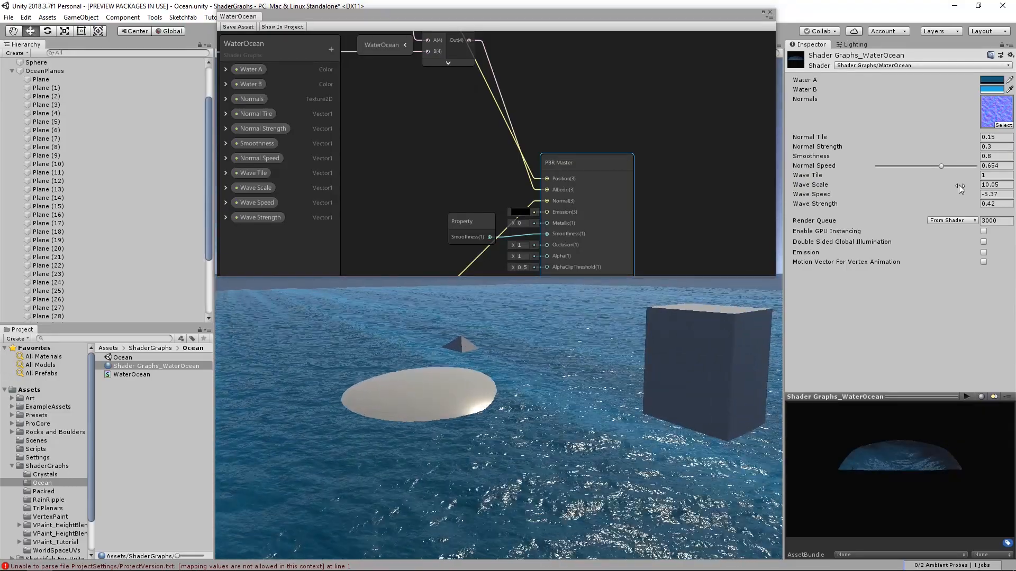
click(1010, 194)
text(-3)
key(Tab)
click(1010, 194)
text(-2)
key(Tab)
Step: Examine the water surface in the scene and the layout of the whole node graph, including the normal map branches
middle_drag(582, 164, 582, 163)
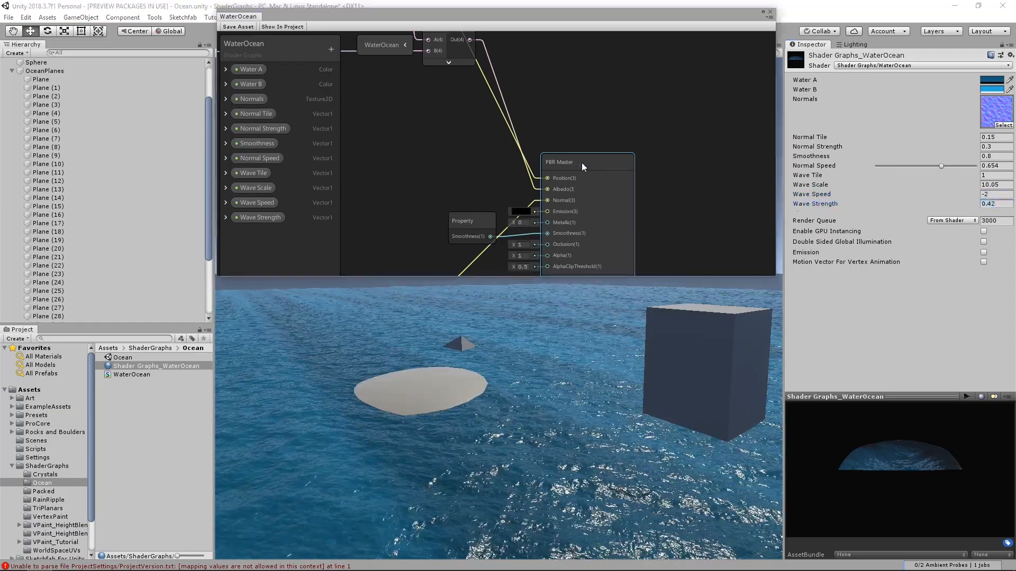
scroll(582, 163, down, 2)
scroll(501, 149, down, 2)
alt+drag(472, 368, 492, 374)
middle_drag(435, 199, 556, 86)
scroll(559, 87, down, 3)
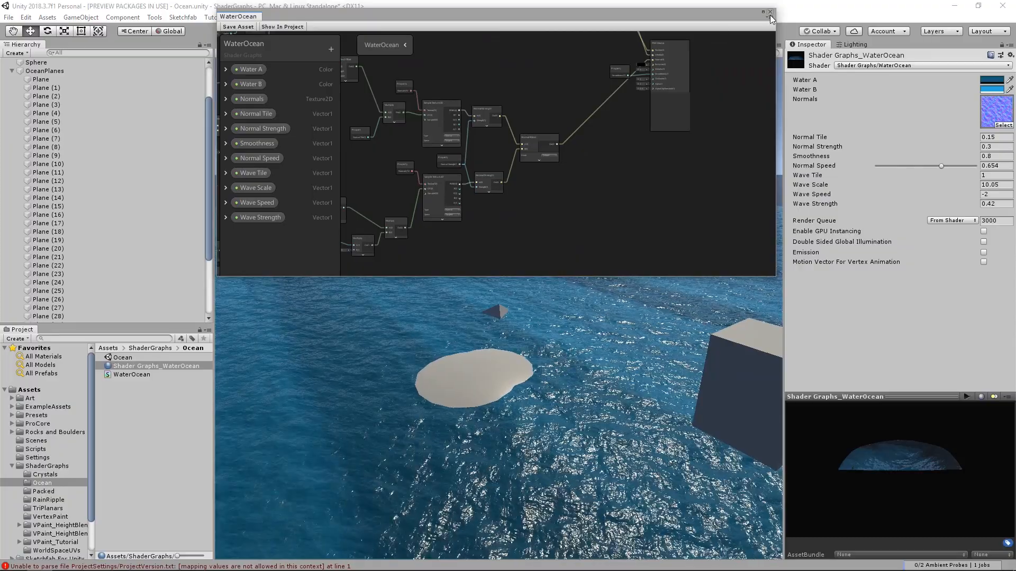
click(763, 12)
middle_drag(244, 279, 602, 332)
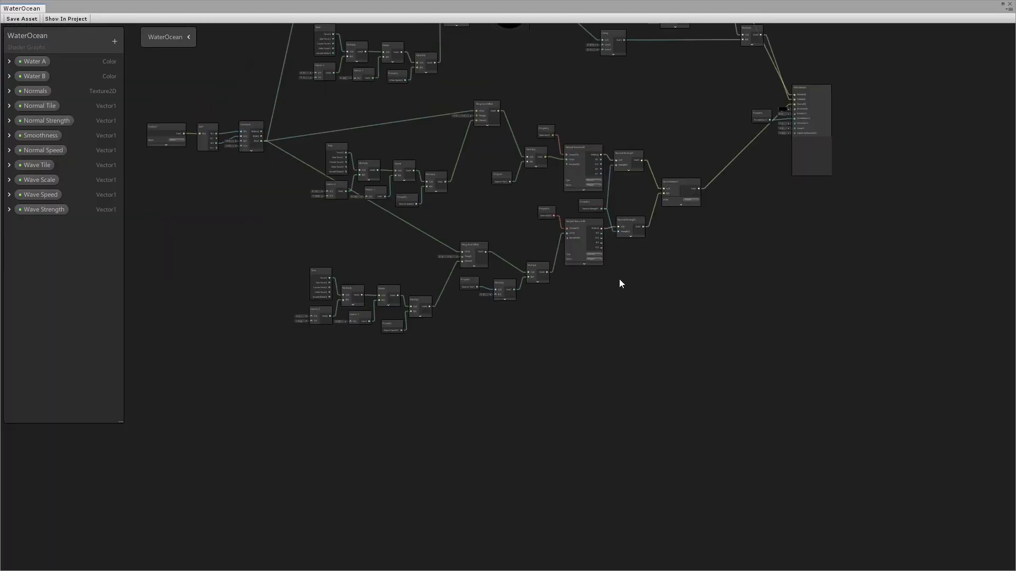
middle_drag(621, 283, 635, 357)
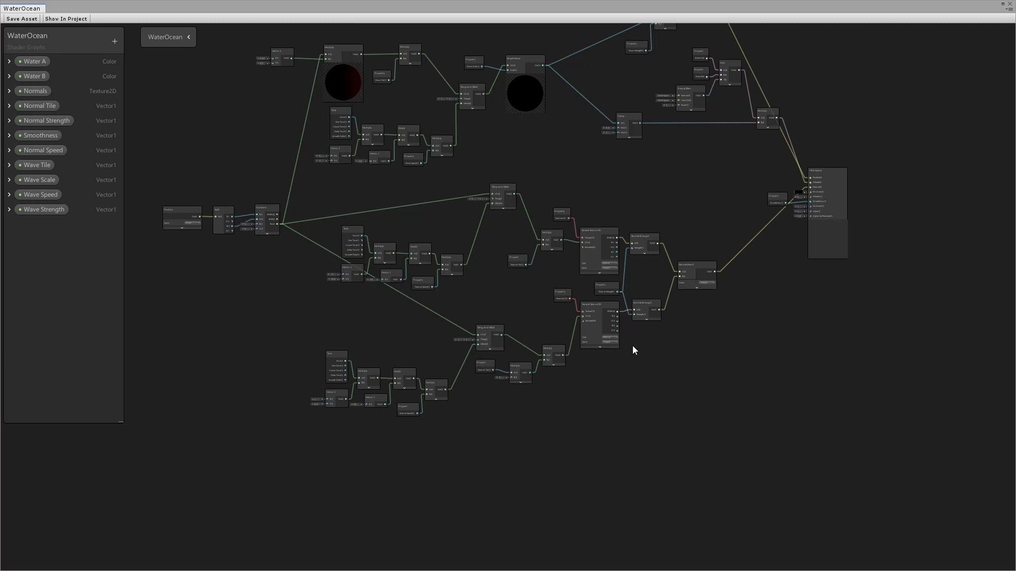
scroll(540, 298, up, 5)
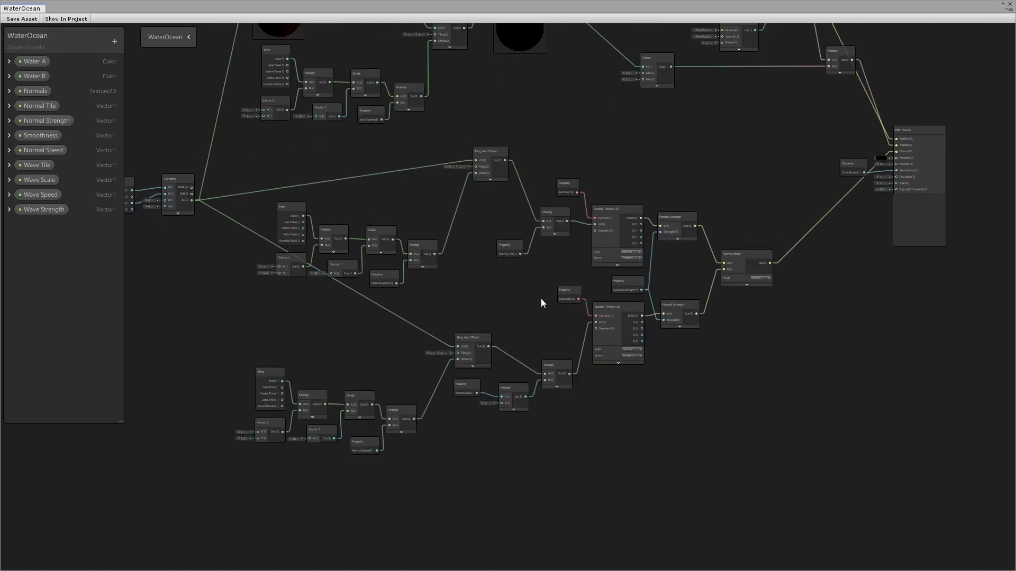
middle_drag(607, 346, 645, 328)
scroll(647, 326, down, 1)
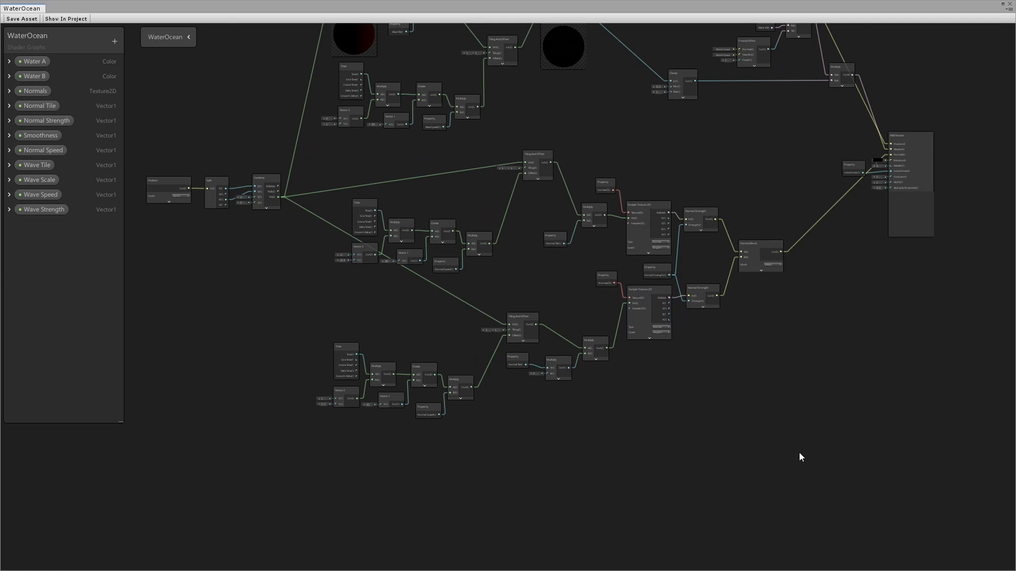
Step: Select all the normal map nodes and move the group slightly down, away from the wave nodes
drag(365, 248, 319, 164)
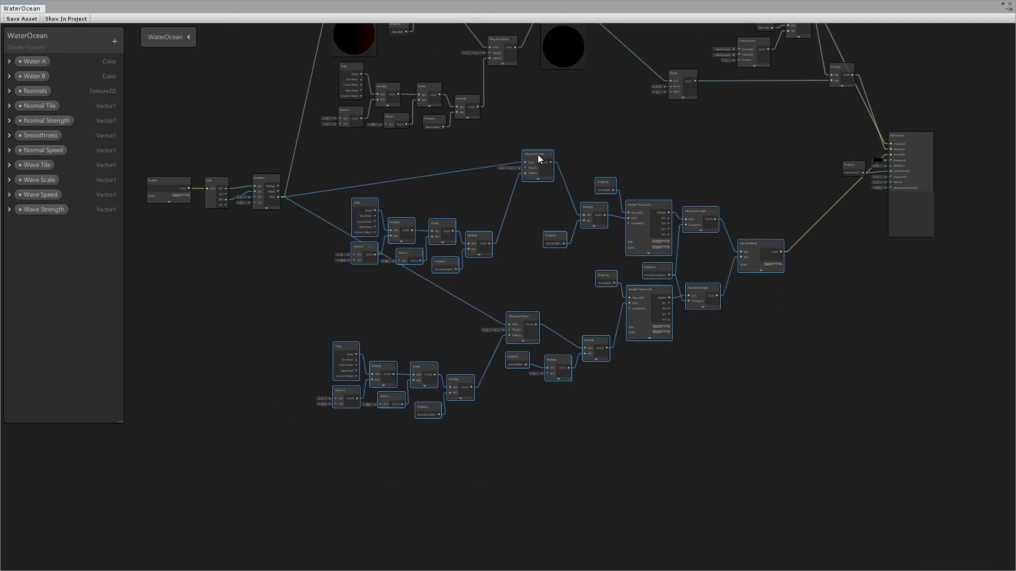
drag(539, 158, 537, 173)
click(653, 162)
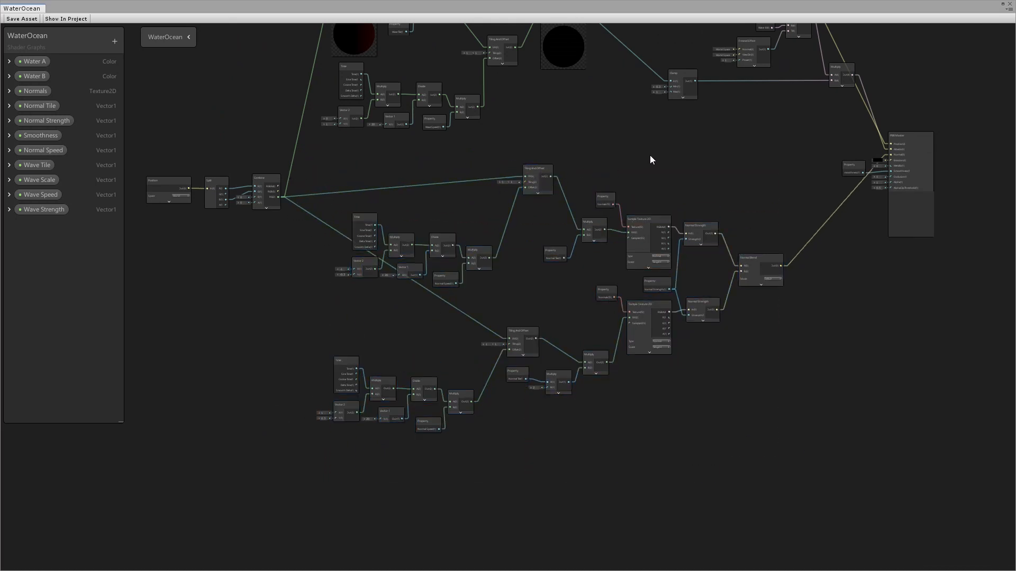
Step: Examine how the wave, colour and normal map branches of the graph connect to the PBR Master
middle_drag(653, 161, 669, 254)
scroll(676, 254, up, 2)
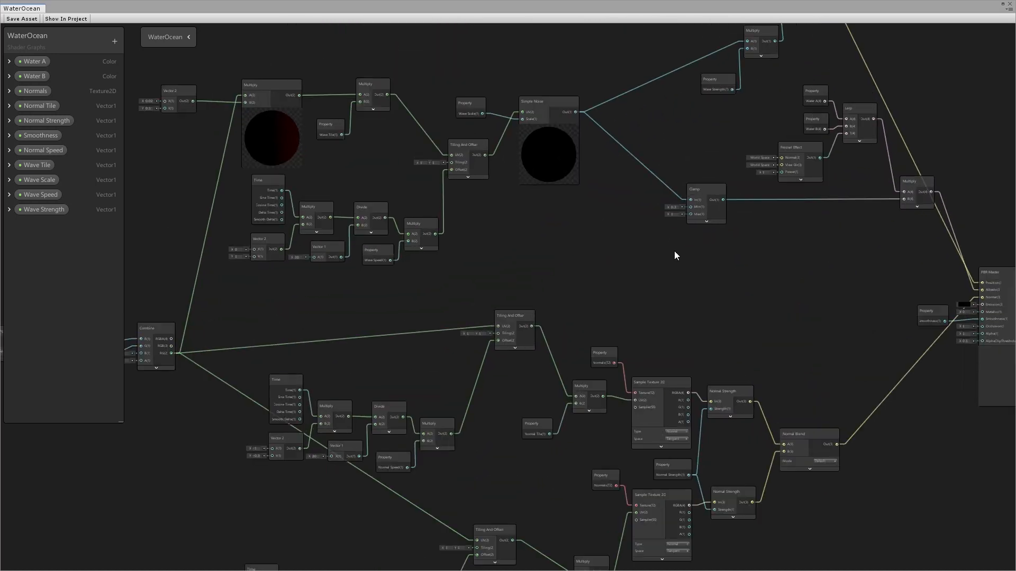
middle_drag(778, 278, 651, 266)
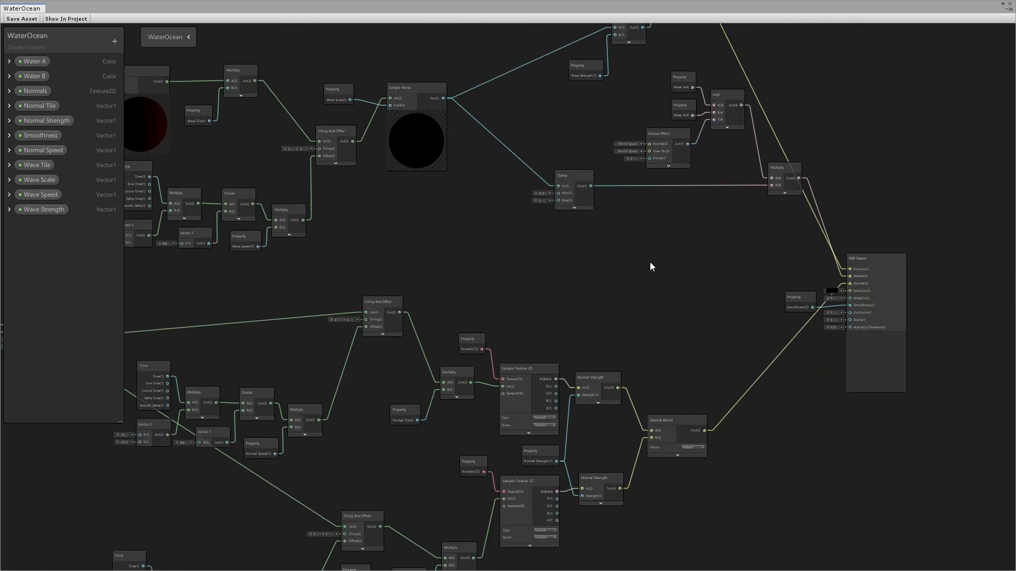
middle_drag(773, 297, 710, 201)
middle_drag(563, 214, 701, 175)
middle_drag(693, 352, 665, 213)
middle_drag(710, 356, 665, 354)
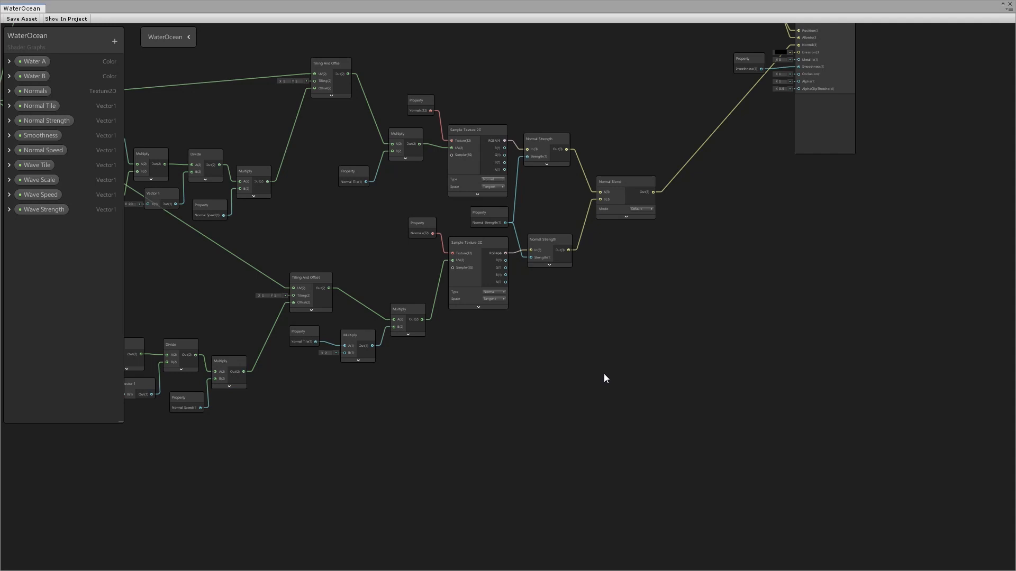
middle_drag(615, 345, 566, 348)
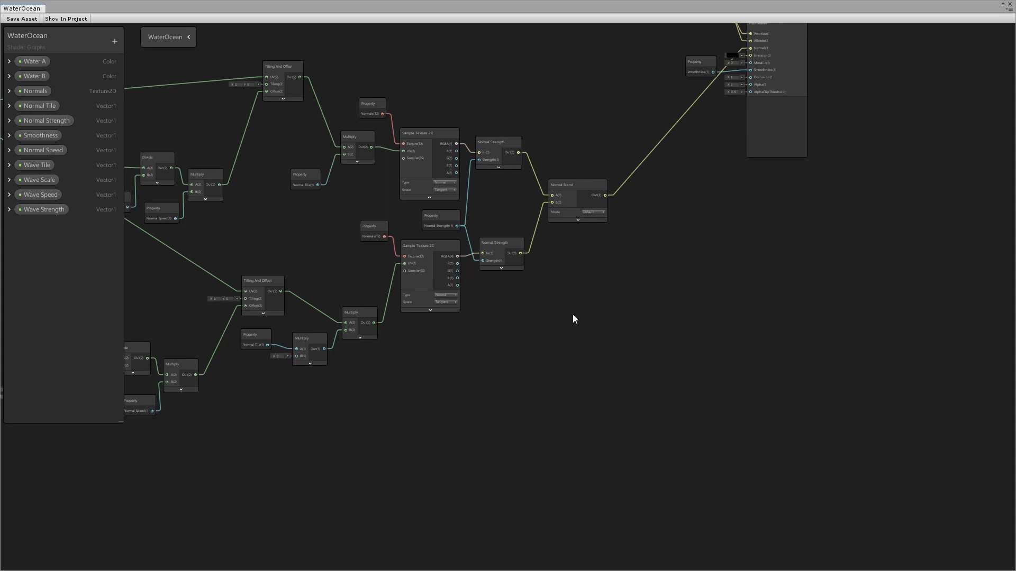
Step: Add a Scene Depth node and place it in the empty area below the normal map nodes
key(space)
text(s)
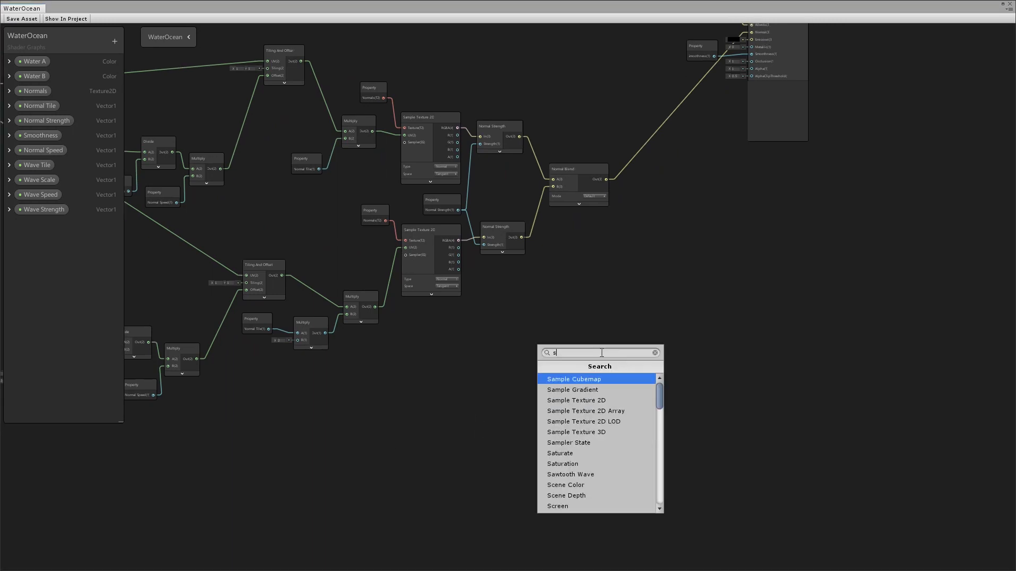
text(cene)
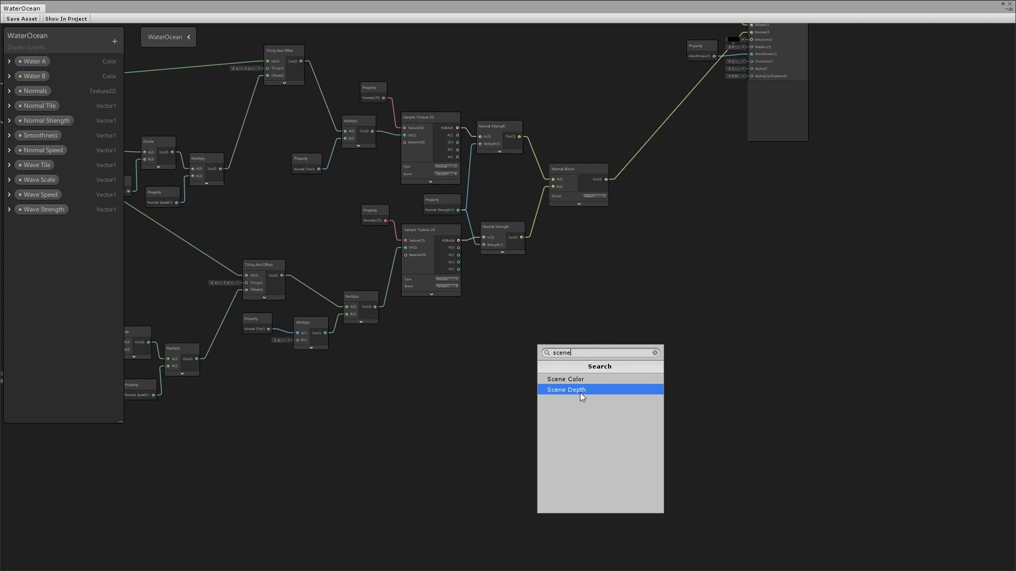
click(580, 391)
scroll(614, 352, up, 2)
drag(576, 332, 554, 292)
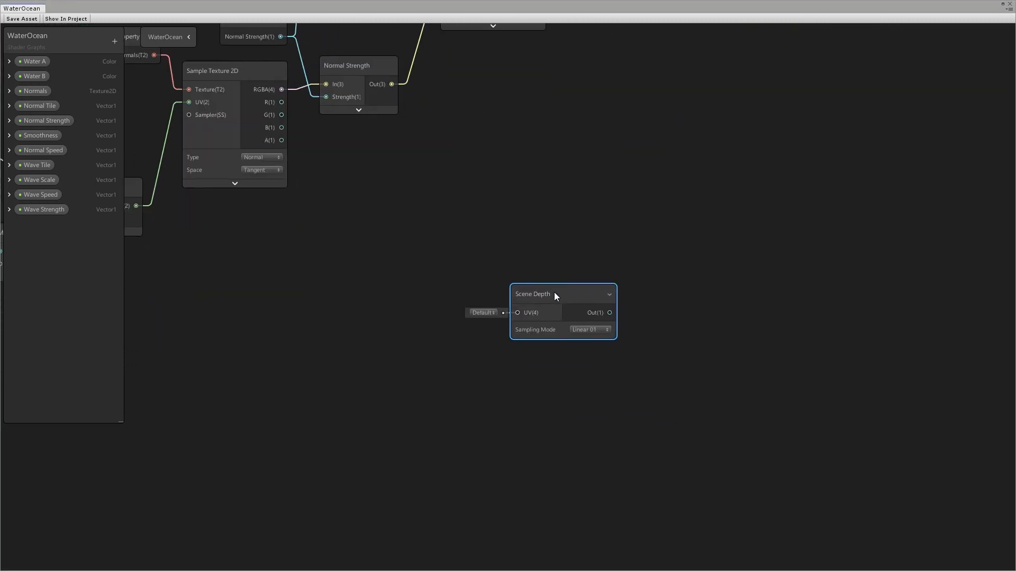
scroll(556, 307, up, 1)
middle_drag(556, 320, 502, 268)
drag(506, 248, 479, 257)
click(597, 293)
middle_drag(509, 313, 495, 272)
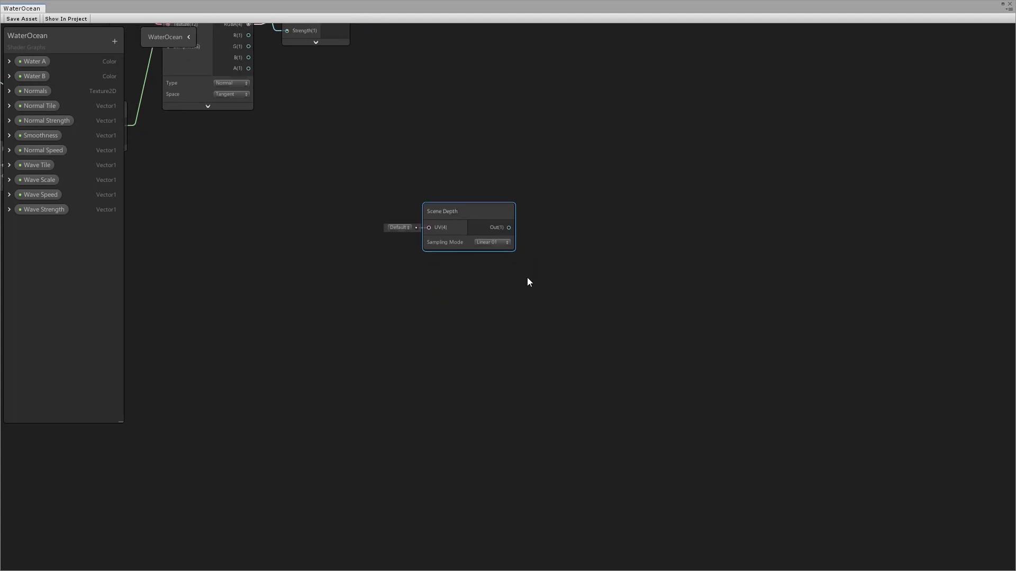
Step: Add a Multiply node beside the Scene Depth node and collapse its preview
key(space)
text(multi)
click(515, 306)
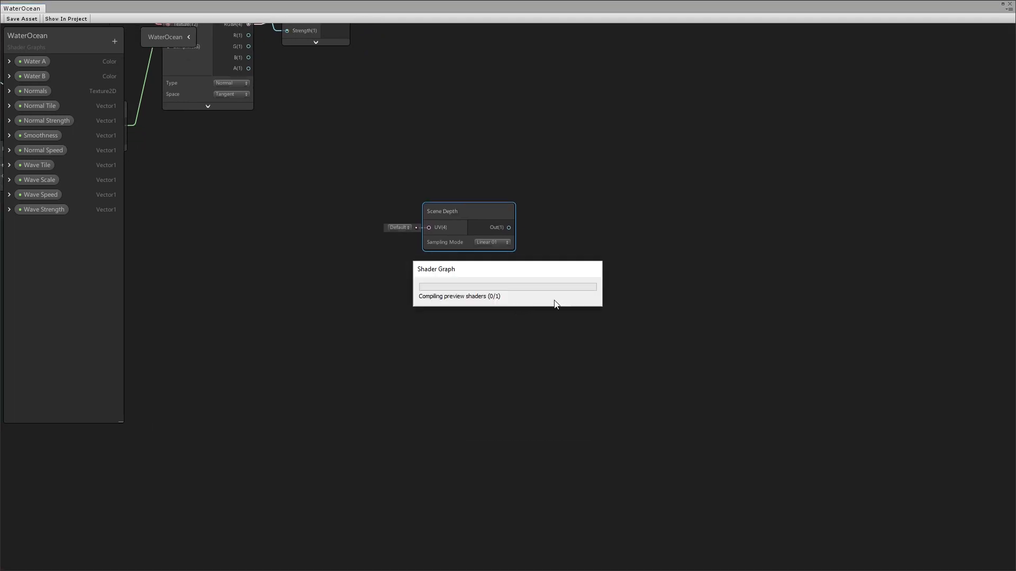
click(578, 342)
drag(562, 299, 588, 255)
click(487, 321)
click(465, 218)
click(539, 236)
Step: Add a Camera node below Scene Depth, then feed Scene Depth into the Multiply's A input and the camera's Far Plane into B
key(space)
text(camera)
click(431, 338)
drag(485, 344, 474, 287)
drag(495, 347, 565, 284)
drag(508, 227, 564, 272)
drag(476, 286, 492, 276)
click(575, 253)
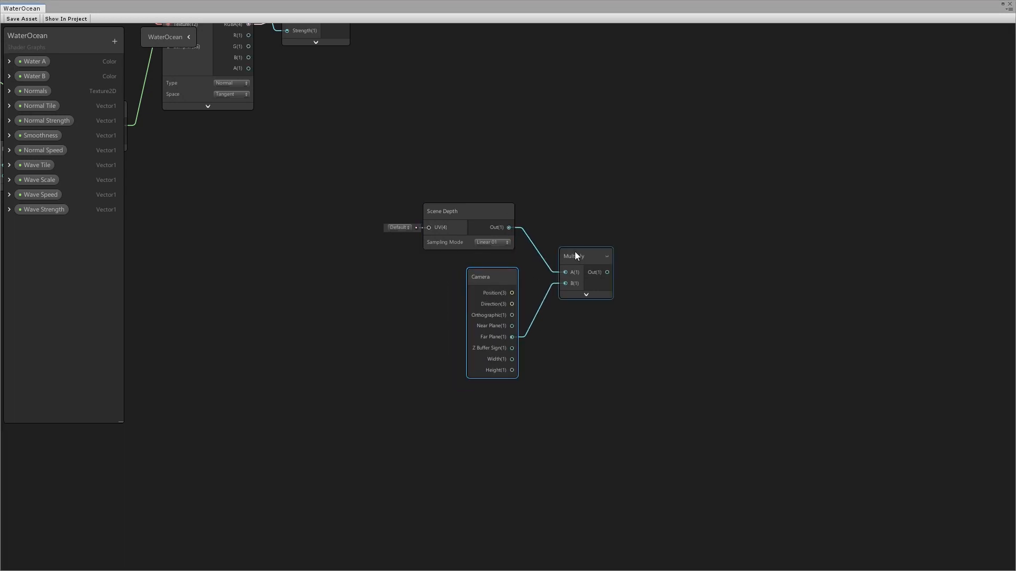
drag(574, 253, 568, 249)
Step: Add a Subtract node after the Multiply, connect the Multiply output to its A input and collapse its preview
middle_drag(586, 299, 517, 271)
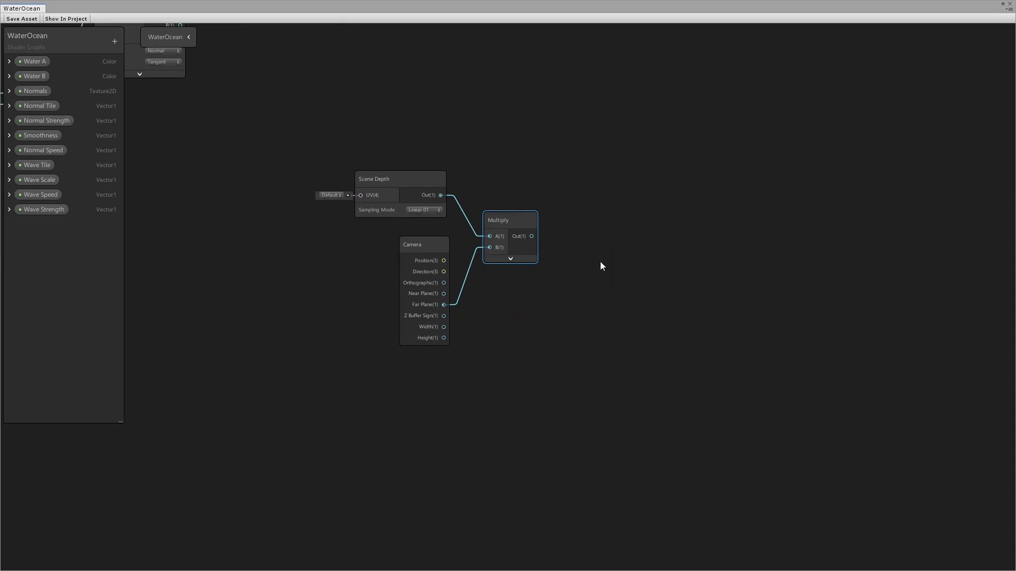
key(space)
text(subtract)
click(570, 288)
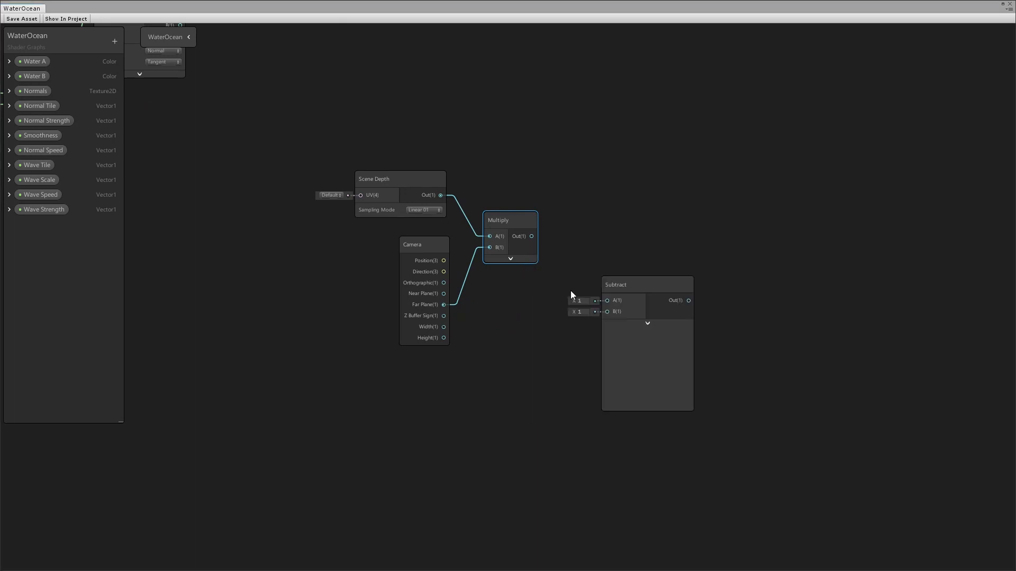
drag(646, 324, 624, 301)
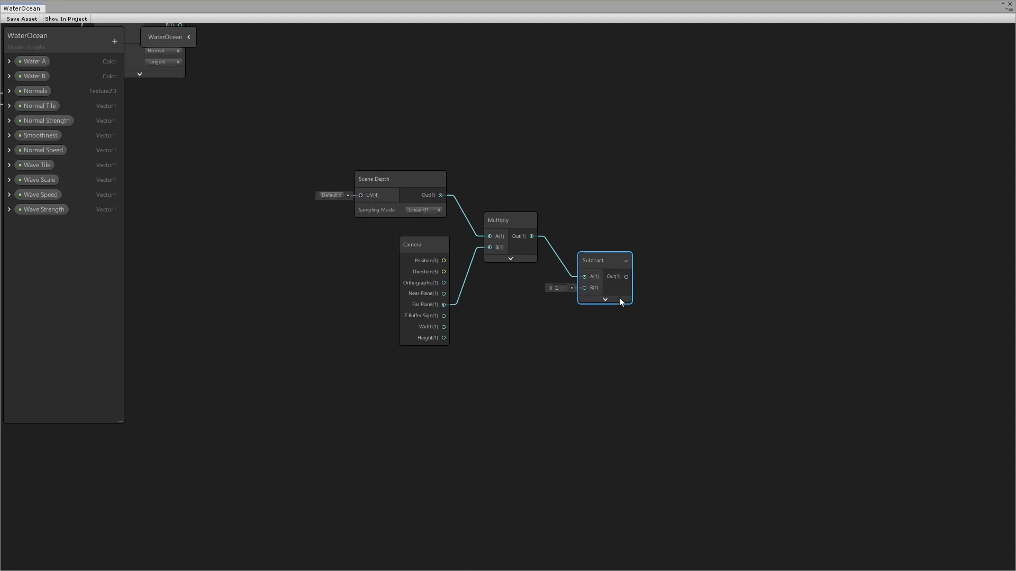
Step: Add a Screen Position node below the Camera node, set its Mode to Raw and collapse its preview
middle_drag(417, 385, 421, 336)
key(space)
text(scree)
click(359, 381)
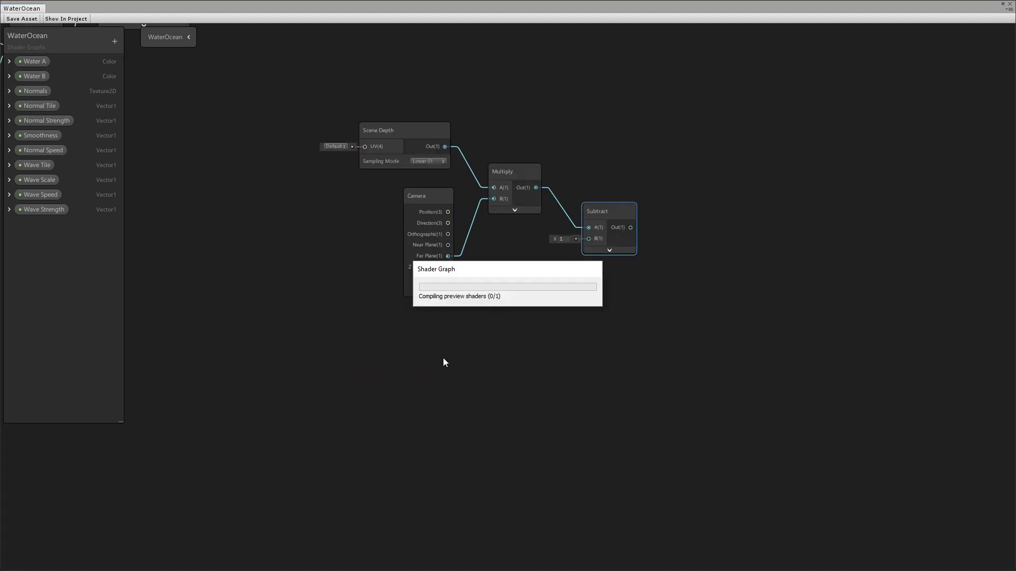
click(403, 360)
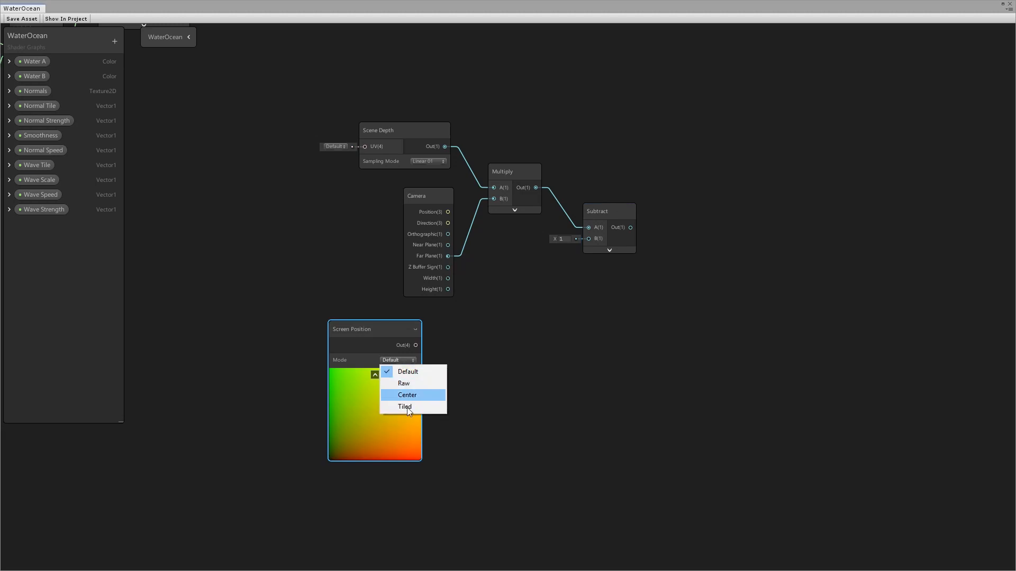
click(413, 384)
click(375, 375)
Step: Add a Split node beside Screen Position and connect the Screen Position output to its input
click(461, 349)
key(space)
text(split)
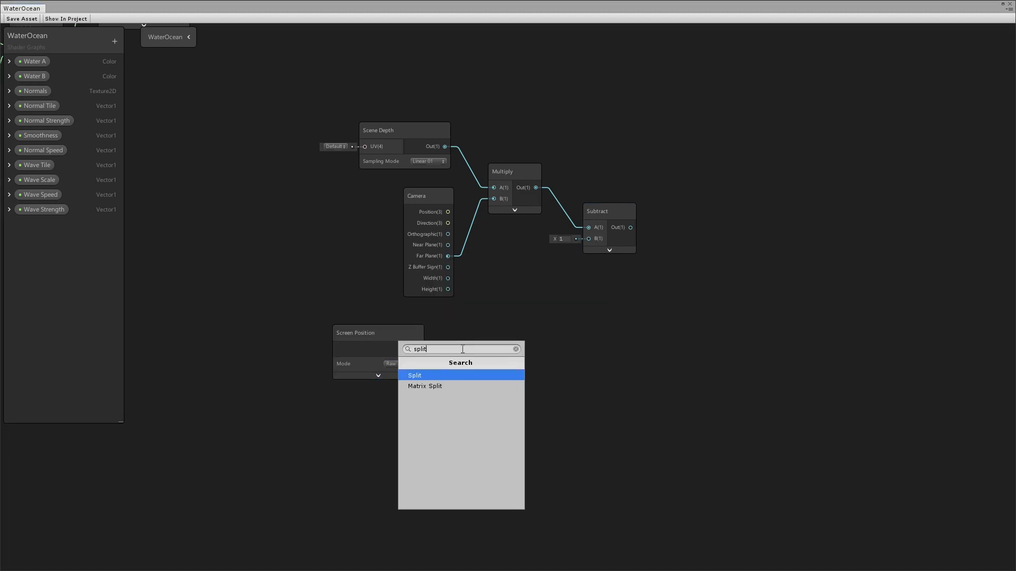
click(421, 376)
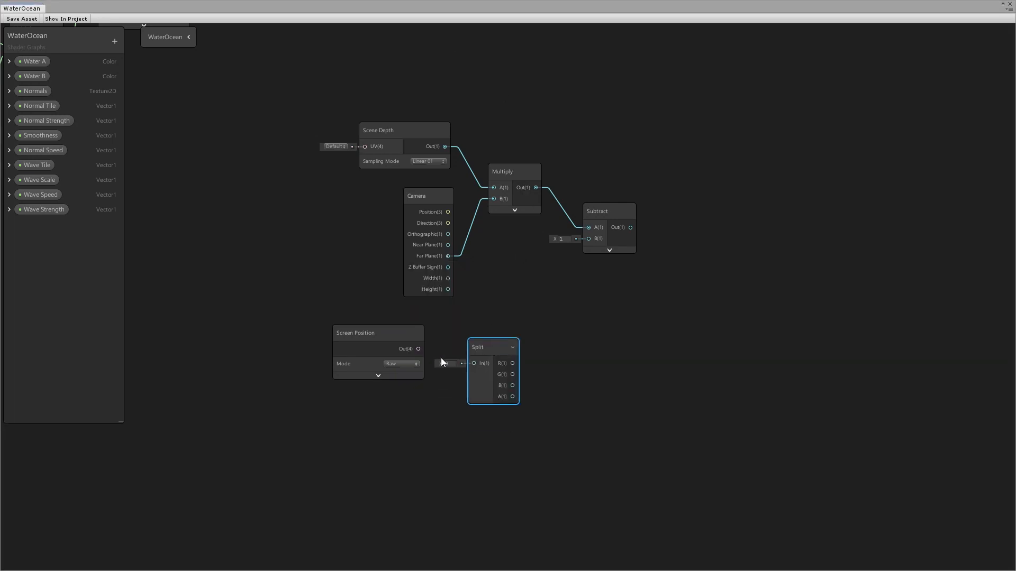
drag(424, 350, 475, 364)
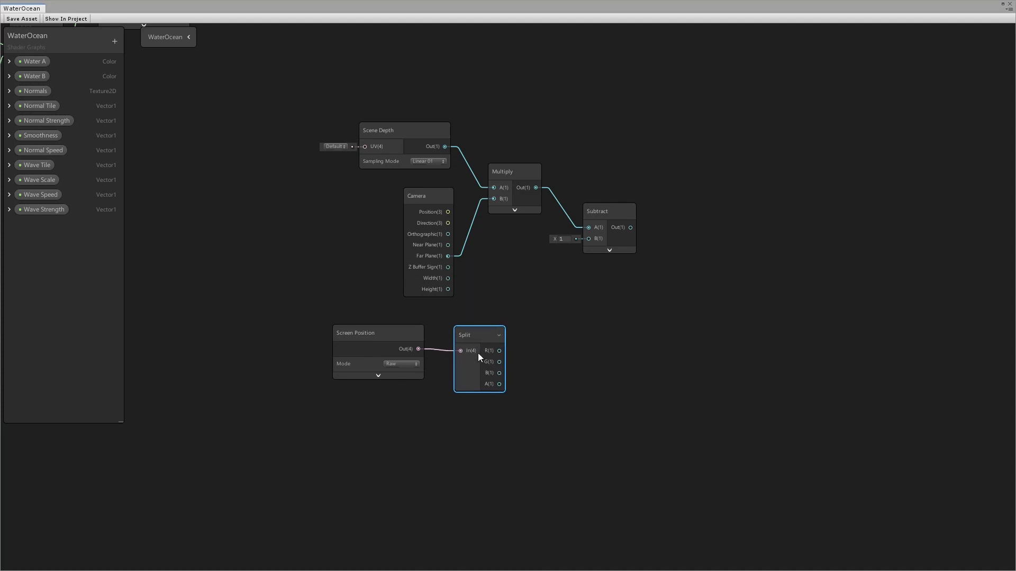
Step: Add a second Subtract node after the Split and connect the Split's A output to its A input
key(space)
text(sub)
click(525, 378)
drag(500, 385, 561, 384)
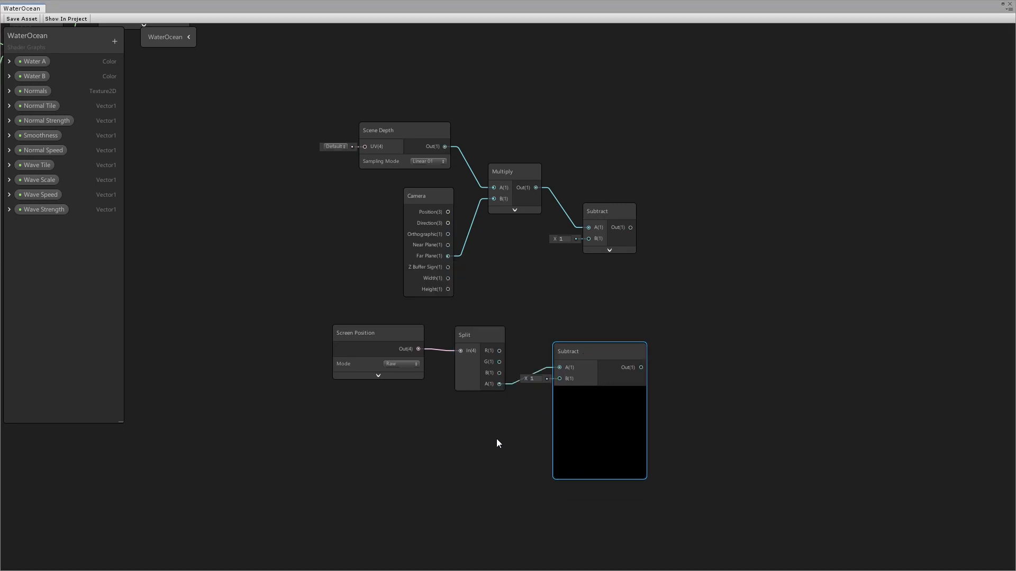
Step: Add a Vector 1 node below the Split and convert it to a property named Foam Distance
click(479, 438)
key(space)
text(vec)
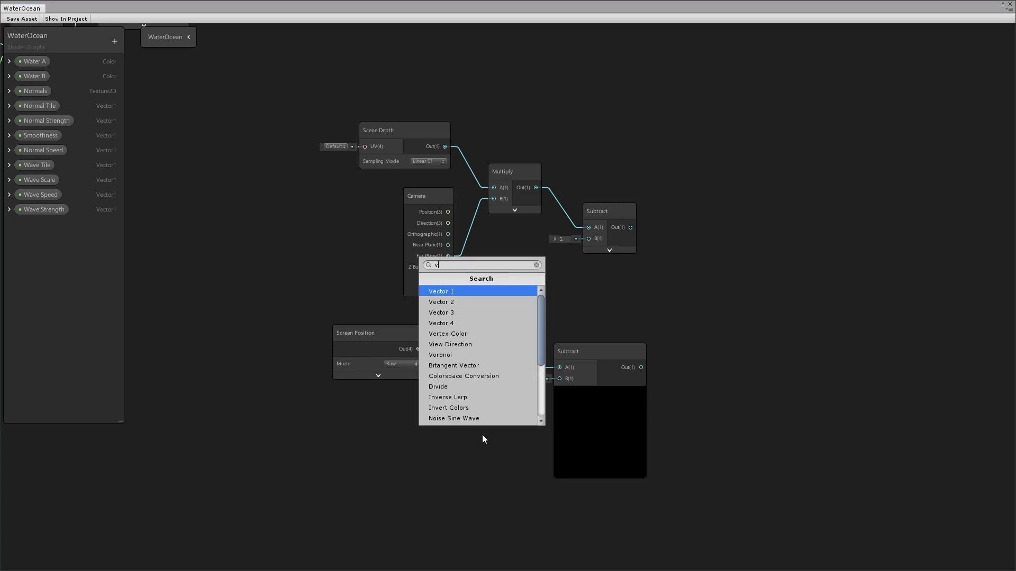
click(453, 289)
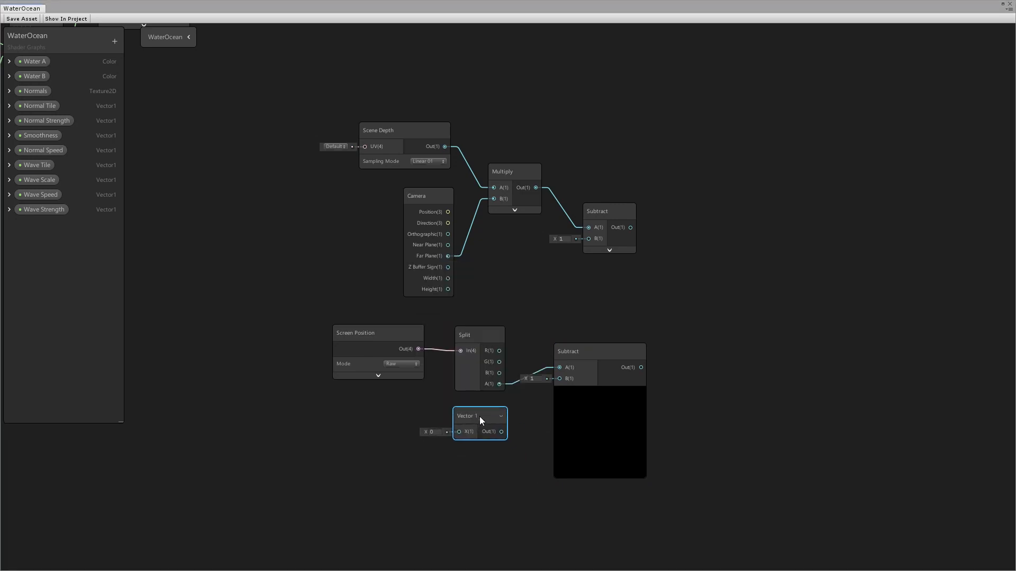
right_click(479, 417)
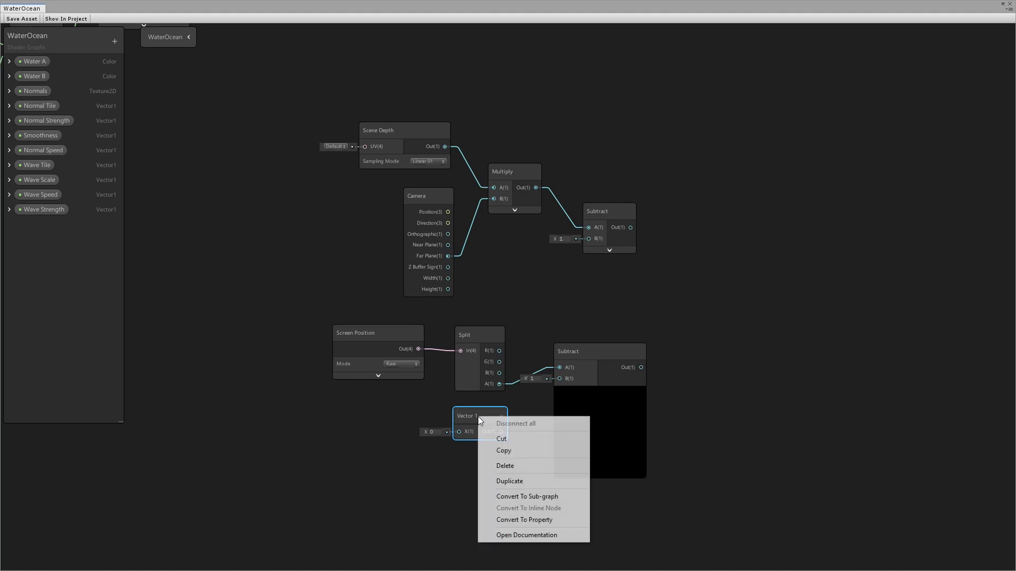
click(515, 521)
right_click(36, 222)
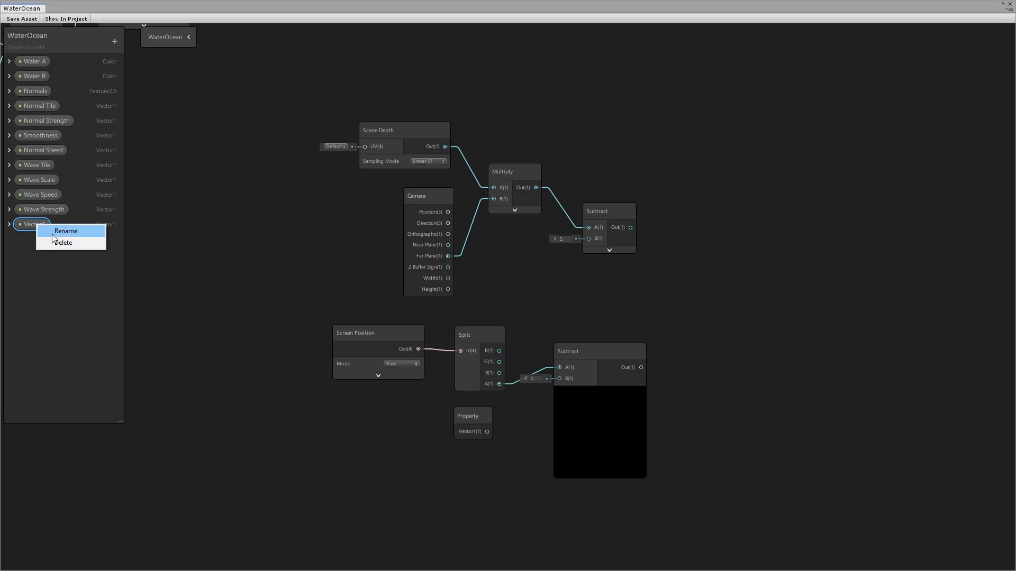
click(69, 233)
text(Foam Distance)
key(Return)
Step: Set the Foam Distance property's default value to 0.3
click(9, 225)
click(65, 263)
text(0.3)
key(Return)
Step: Connect Foam Distance to the lower Subtract's B input and that Subtract's output to the upper Subtract's B, collapsing the lower preview
drag(501, 431, 614, 208)
click(599, 392)
drag(576, 347, 557, 364)
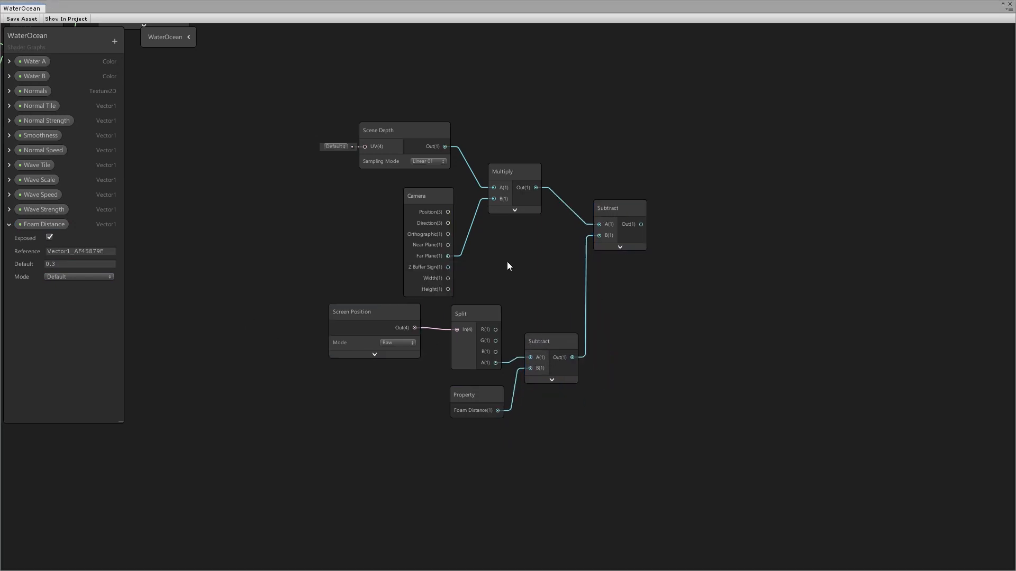
Step: Add a One Minus node after the upper Subtract, collapse its preview and connect the Subtract output to it
middle_drag(760, 204, 640, 281)
key(space)
text(one)
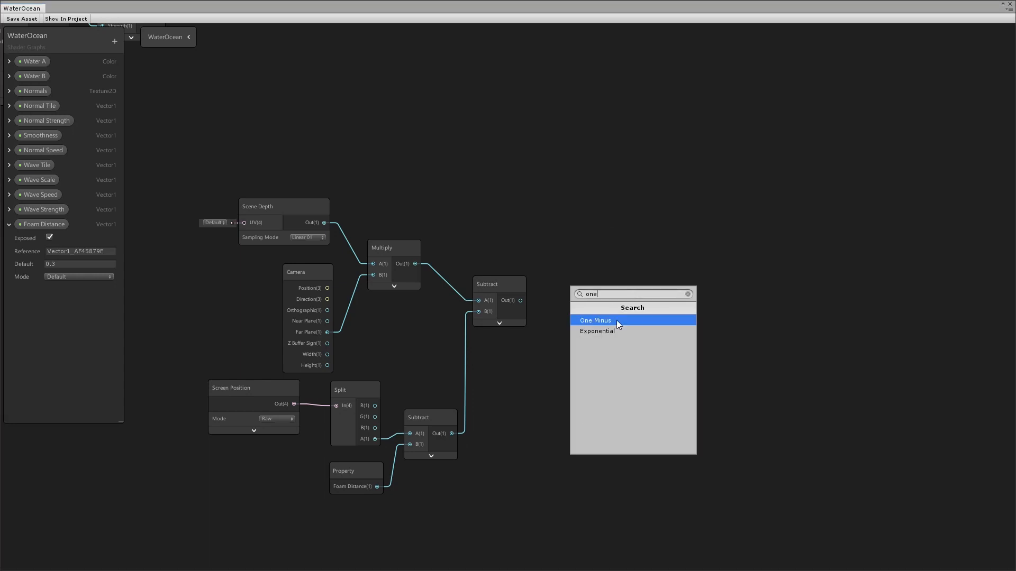
click(618, 320)
click(679, 345)
drag(654, 312, 604, 290)
drag(522, 301, 598, 286)
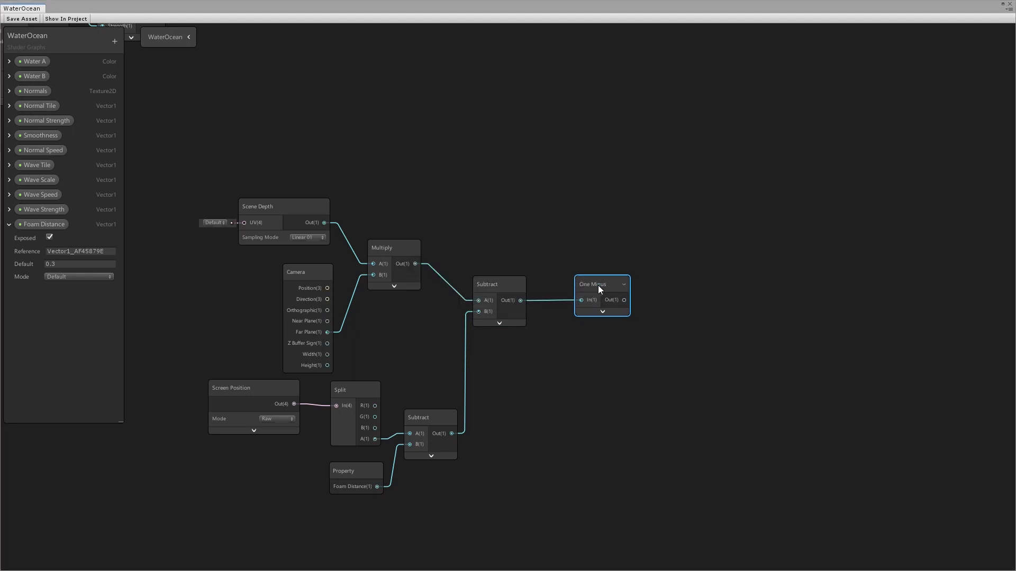
drag(598, 286, 599, 285)
middle_drag(648, 305, 591, 295)
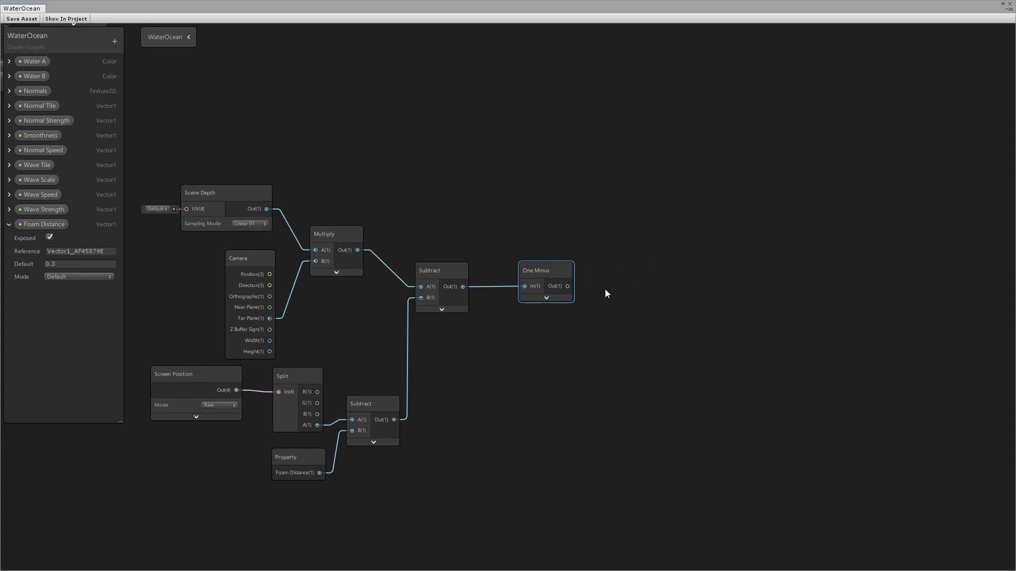
drag(533, 271, 525, 273)
click(628, 299)
Step: Add a Multiply node after One Minus, connect the One Minus output to its A input and collapse its preview
middle_drag(650, 294, 591, 297)
key(space)
text(mult)
click(551, 324)
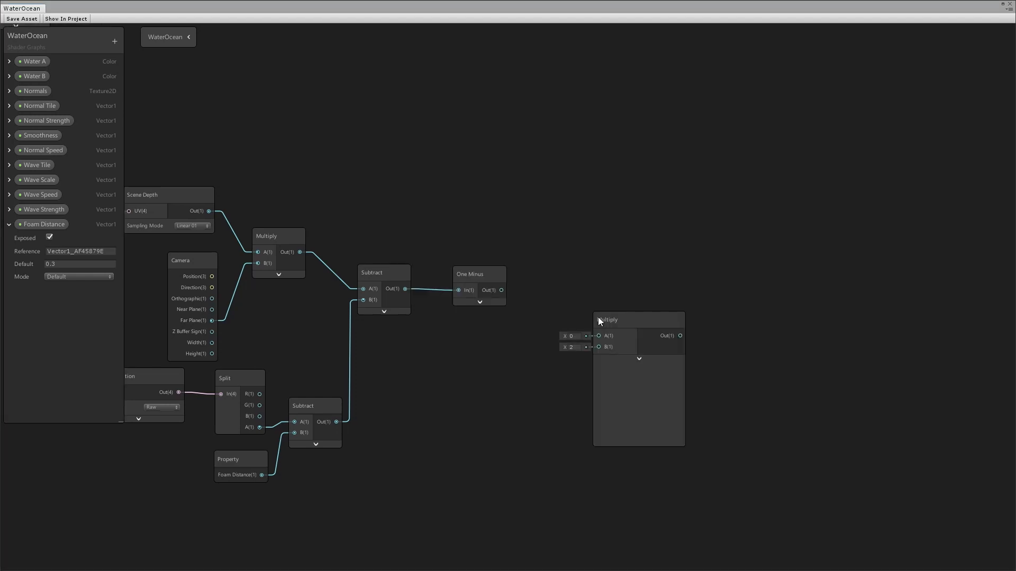
drag(581, 290, 560, 297)
click(597, 321)
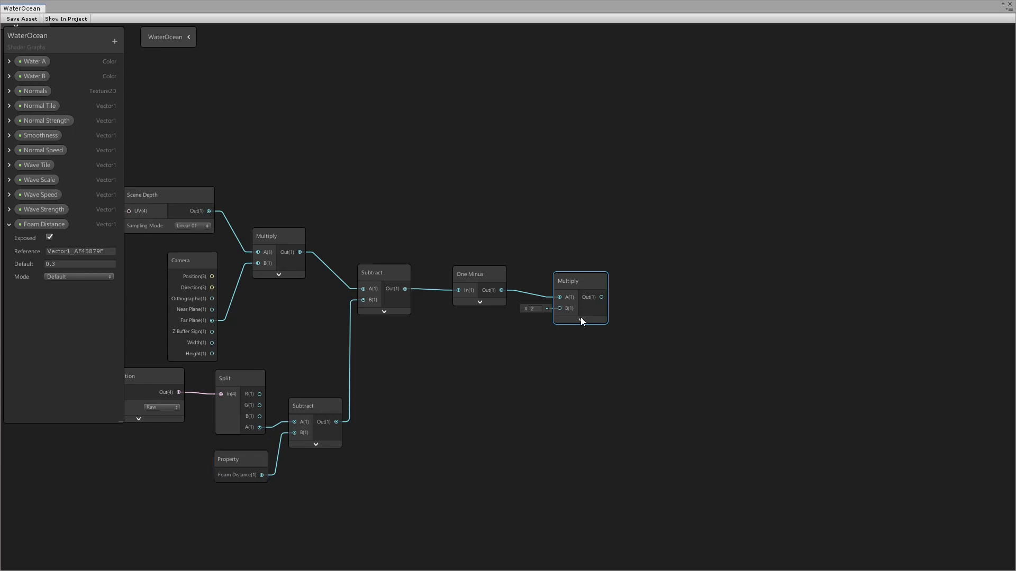
drag(572, 281, 575, 278)
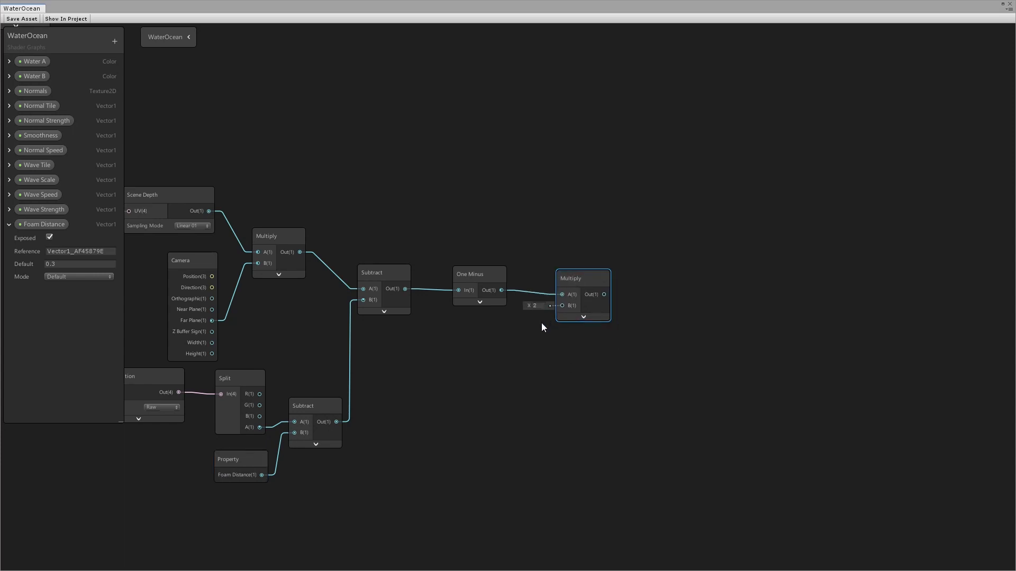
Step: Add a Vector 1 node below One Minus and convert it to a property
click(496, 363)
key(space)
text(vector)
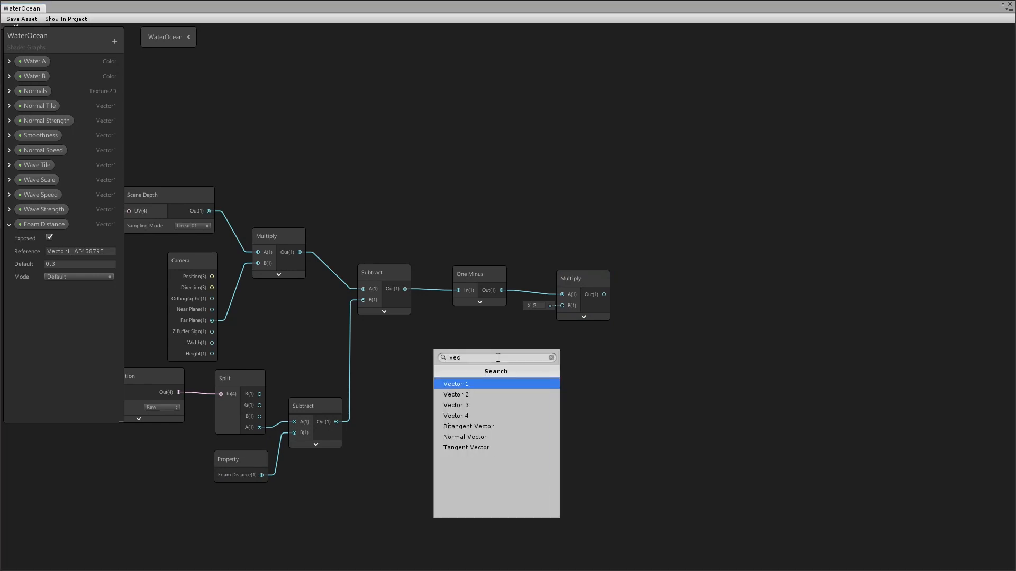
click(477, 385)
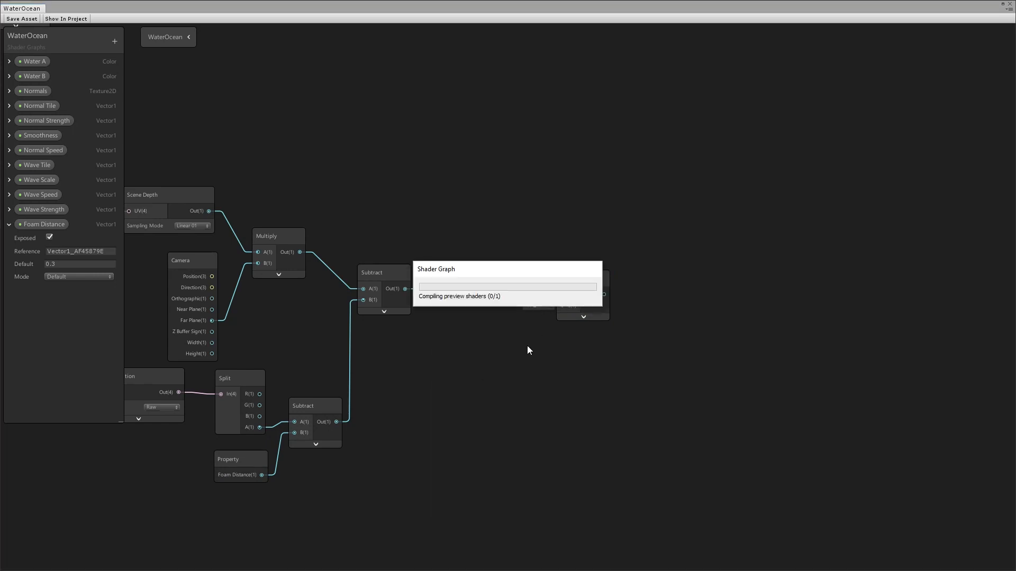
drag(526, 374, 484, 327)
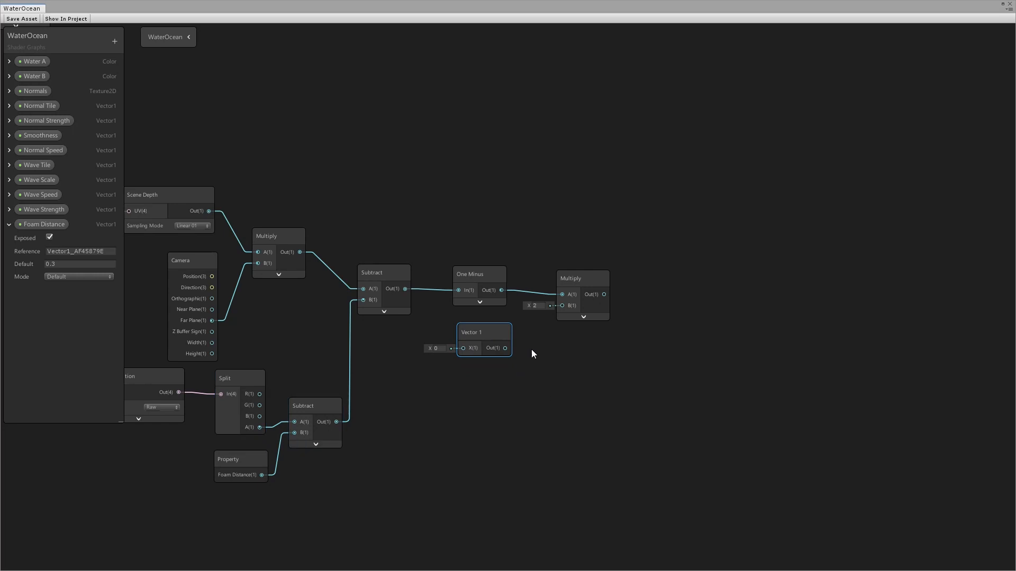
right_click(476, 335)
click(527, 434)
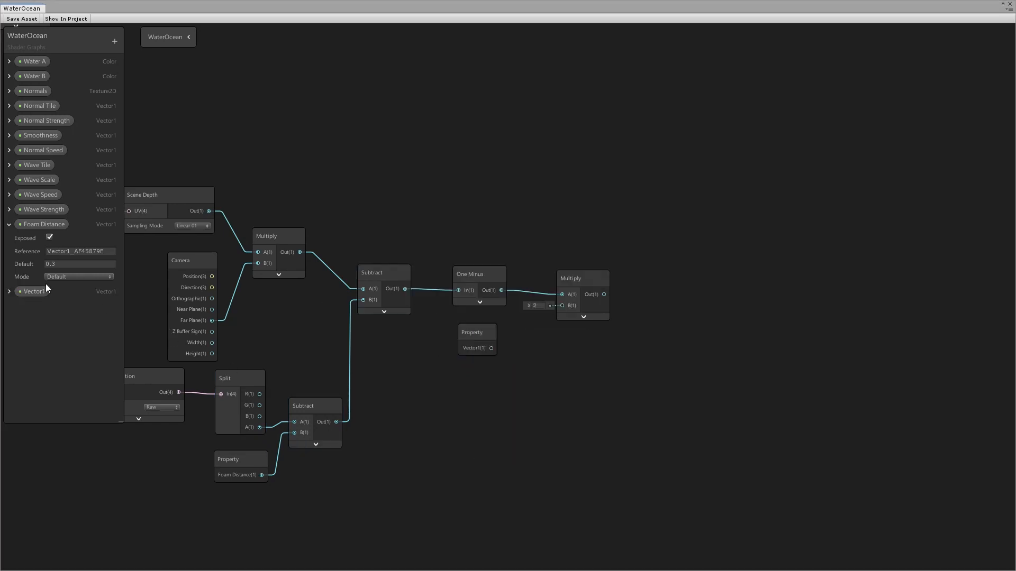
Step: Rename the new Vector 1 property as Foam Strength and set its default to 1
double_click(42, 291)
text(Foam Strength)
key(Return)
click(9, 239)
click(64, 279)
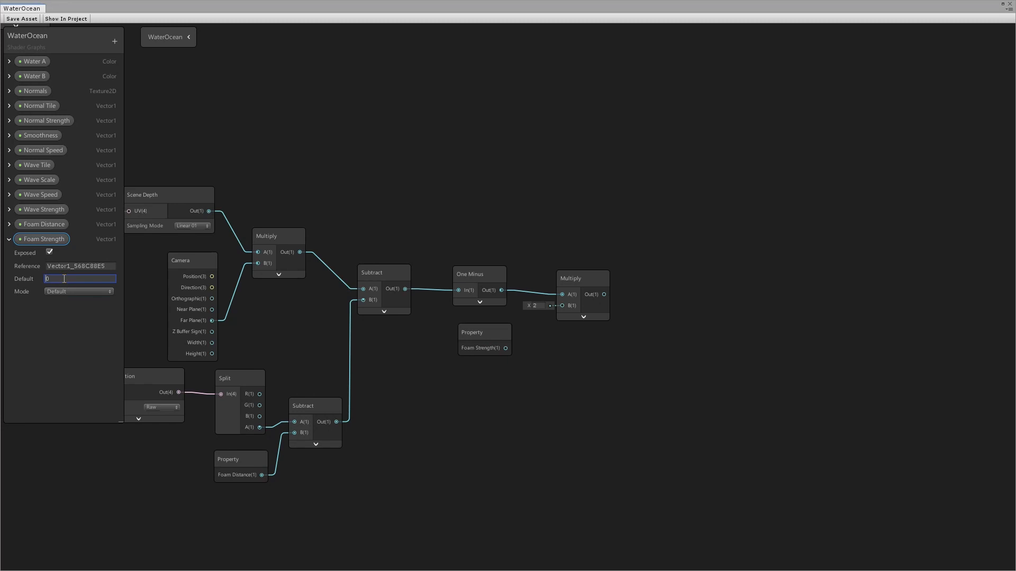
click(9, 240)
Step: Connect Foam Strength to the last Multiply's B input and move the whole foam node group closer beneath the normal nodes
drag(506, 349, 564, 305)
click(560, 303)
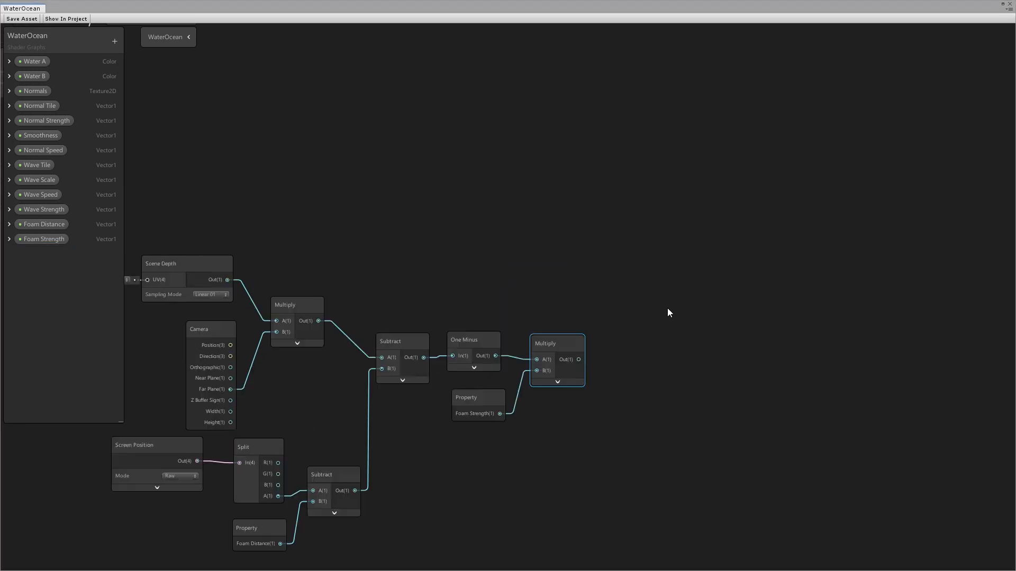
scroll(679, 310, down, 4)
drag(673, 279, 323, 455)
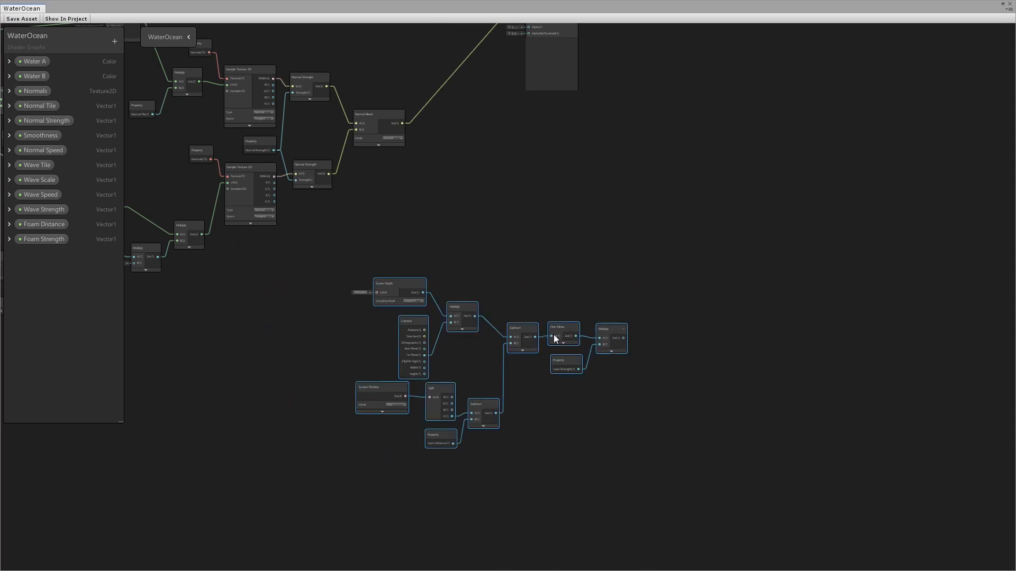
drag(553, 334, 469, 334)
middle_drag(467, 216, 482, 319)
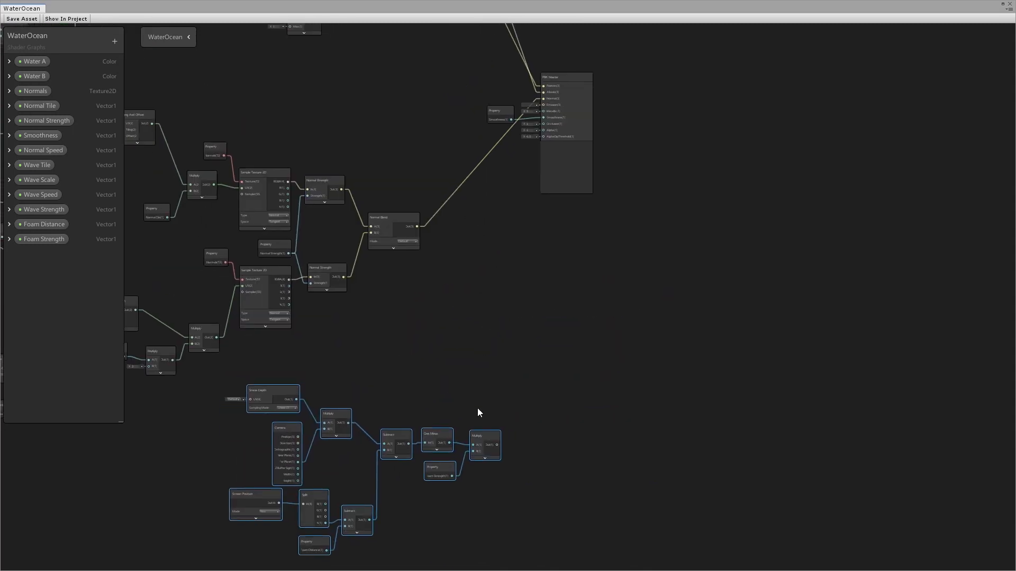
Step: Move the foam Multiply node beside the PBR Master and connect its output to the Emission input
drag(481, 436, 513, 186)
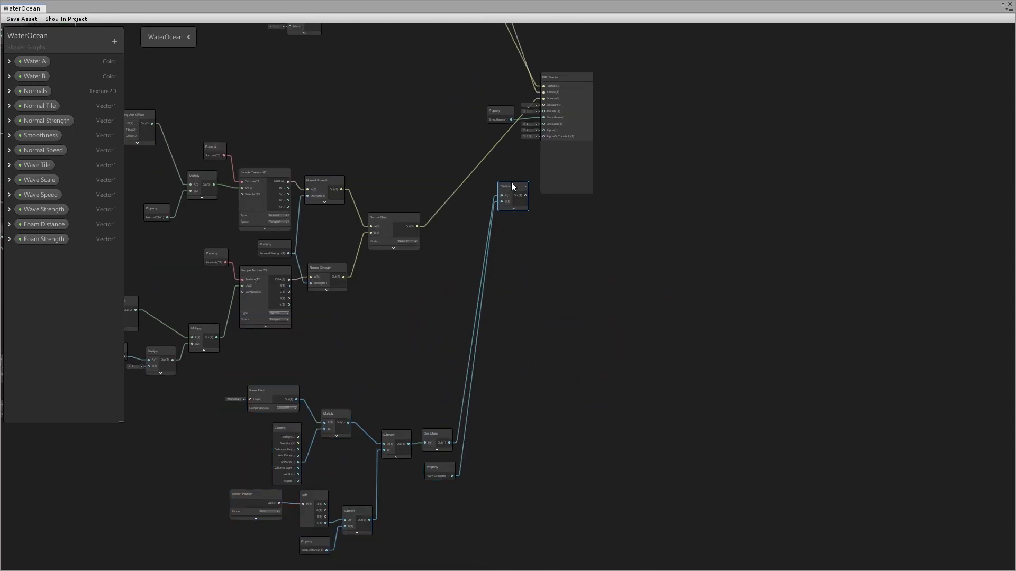
scroll(570, 129, up, 5)
drag(533, 344, 566, 170)
middle_drag(546, 175, 603, 318)
middle_drag(548, 496, 550, 244)
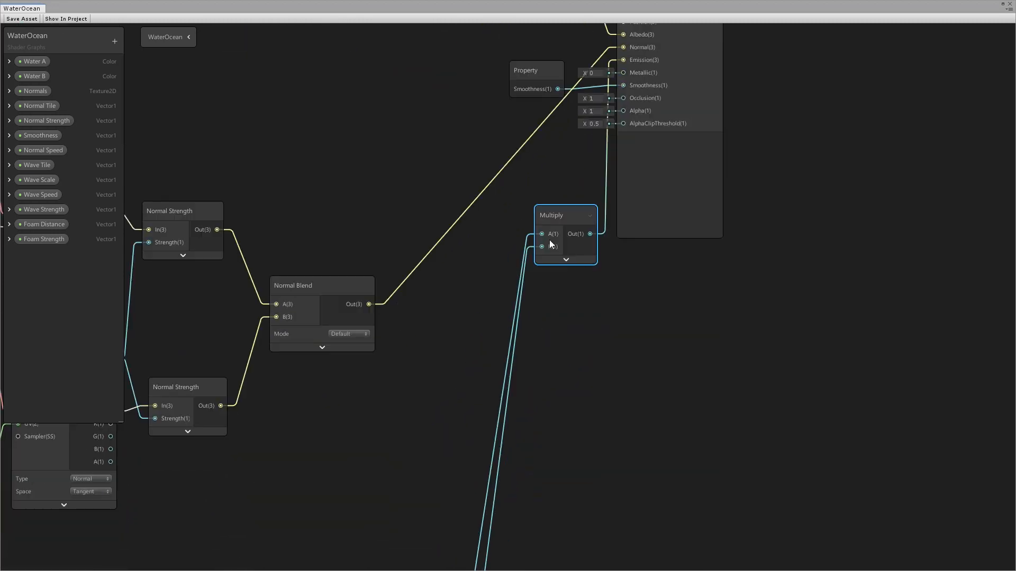
Step: Move the foam Multiply node back beside One Minus and Foam Strength, and save the shader asset
scroll(550, 245, down, 3)
drag(558, 220, 536, 511)
middle_drag(536, 509, 554, 366)
drag(554, 366, 537, 421)
middle_drag(632, 140, 616, 386)
scroll(614, 237, up, 3)
scroll(513, 382, down, 3)
mouse_move(500, 383)
middle_down()
mouse_move(594, 186)
mouse_move(607, 128)
middle_up()
middle_drag(504, 505, 529, 351)
click(22, 19)
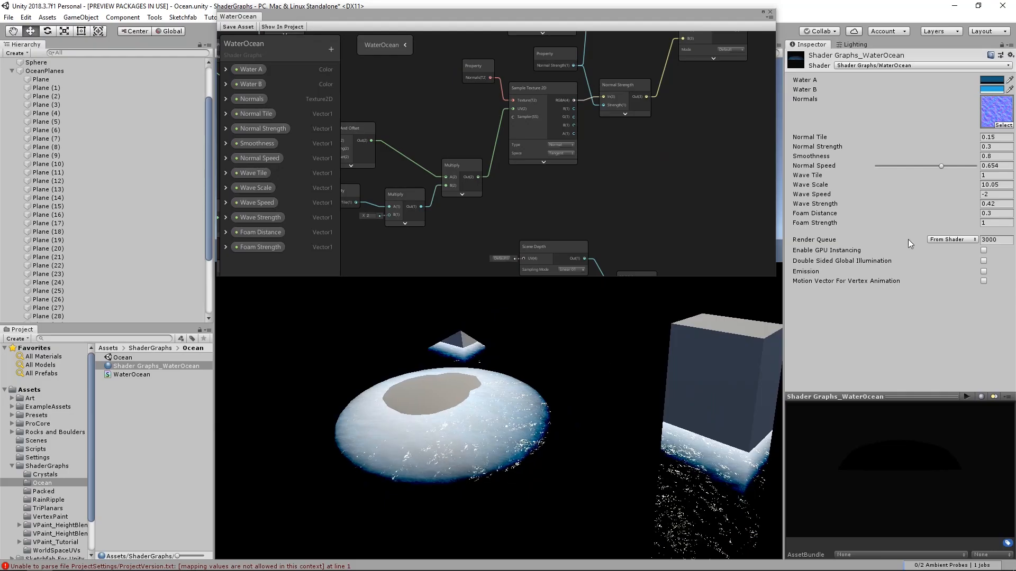
Step: Add a Clamp node near the PBR Master, connect its output to Emission and collapse its preview
middle_drag(767, 209, 589, 167)
scroll(653, 158, down, 4)
middle_drag(749, 39, 684, 150)
scroll(603, 162, up, 4)
key(space)
text(cla)
key(Return)
drag(570, 171, 635, 85)
click(578, 203)
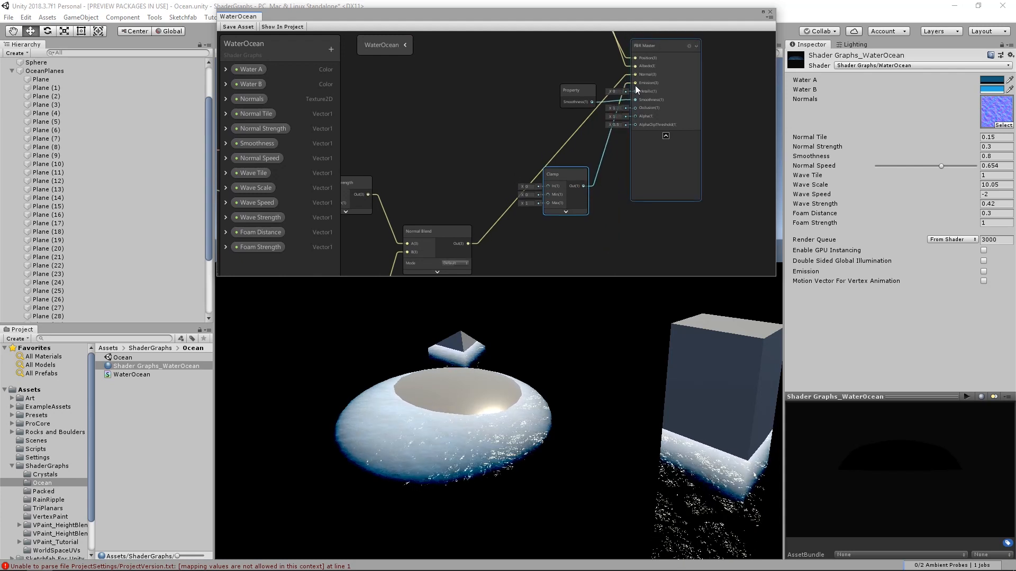
Step: Move Clamp beside the foam Multiply, connect the Multiply output to Clamp's In, and save the asset
scroll(635, 85, down, 3)
scroll(622, 158, up, 3)
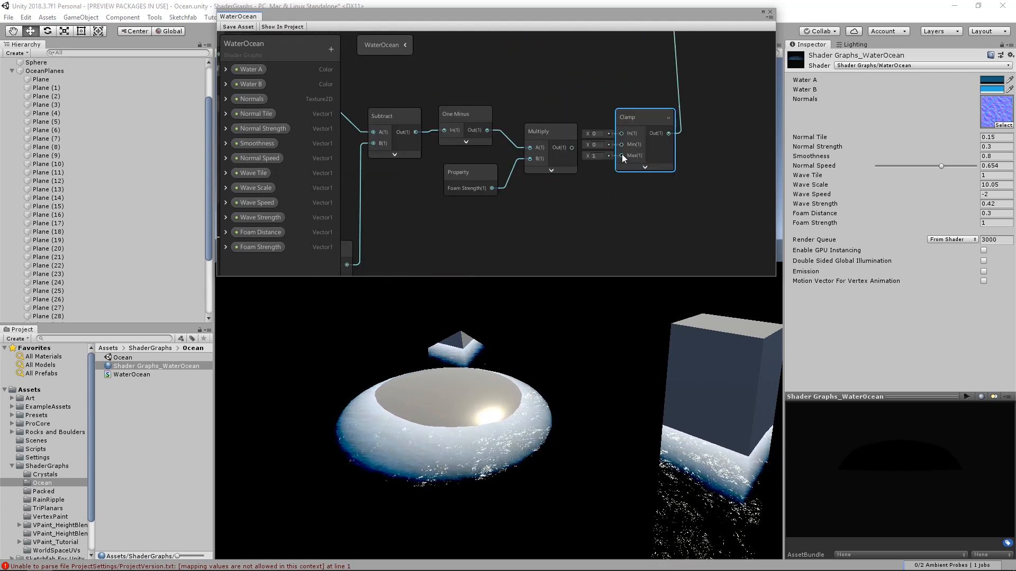
drag(621, 132, 647, 127)
click(245, 28)
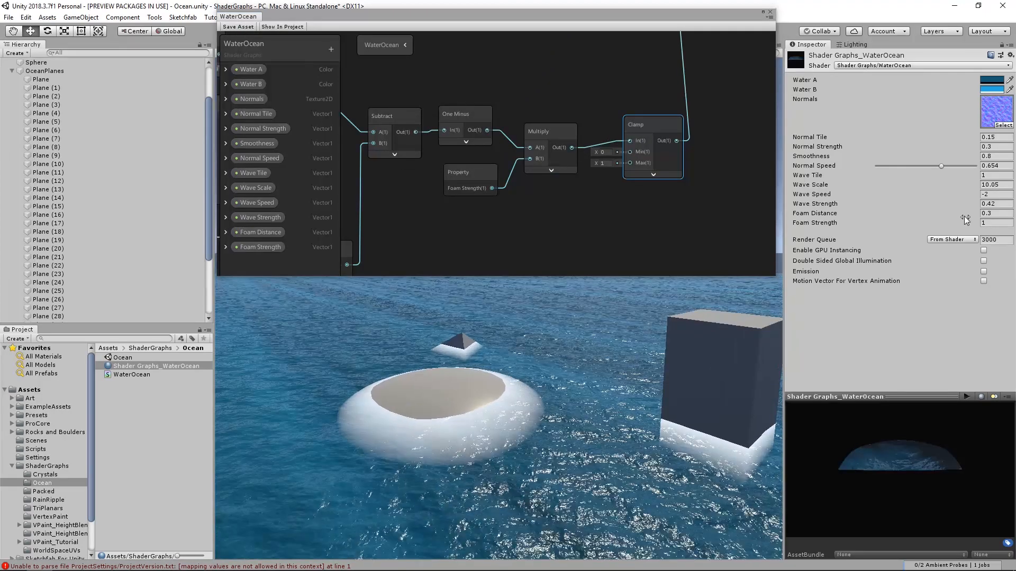
Step: Set the water material's Foam Distance to 0.5 and its Foam Strength to 1.14
drag(958, 217, 976, 213)
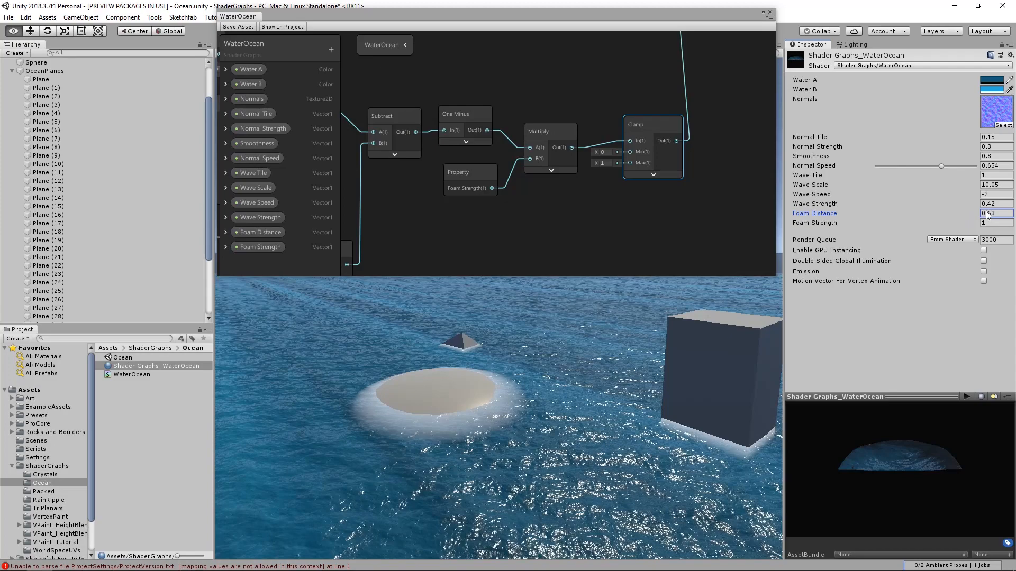
drag(989, 217, 965, 221)
click(956, 226)
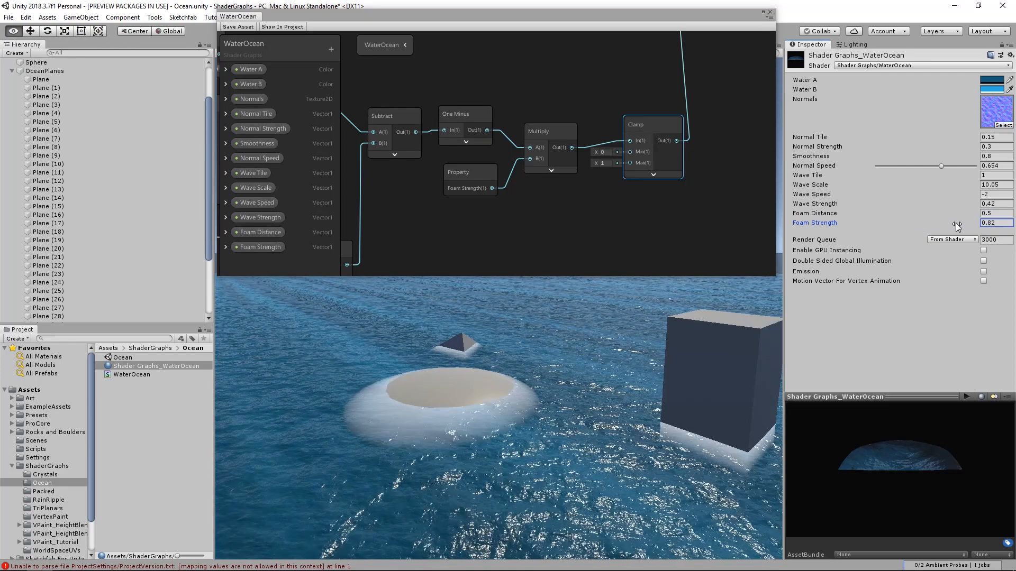
drag(959, 226, 973, 225)
Step: Move the Clamp node farther from the foam Multiply and enlarge the graph window slightly
drag(648, 119, 667, 128)
middle_drag(622, 151, 617, 228)
drag(776, 276, 791, 311)
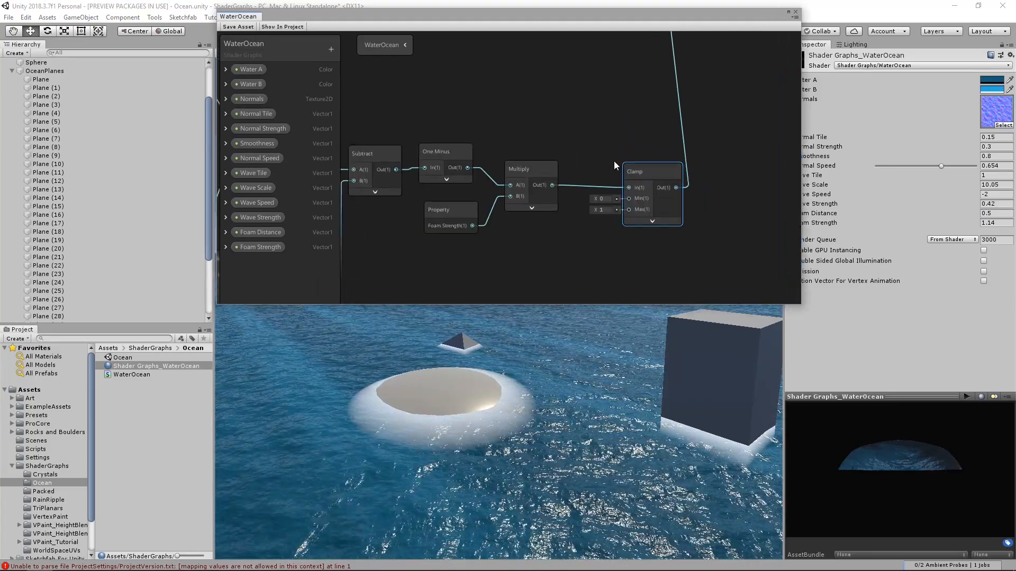
middle_drag(614, 161, 646, 145)
drag(461, 26, 455, 27)
middle_drag(548, 112, 567, 167)
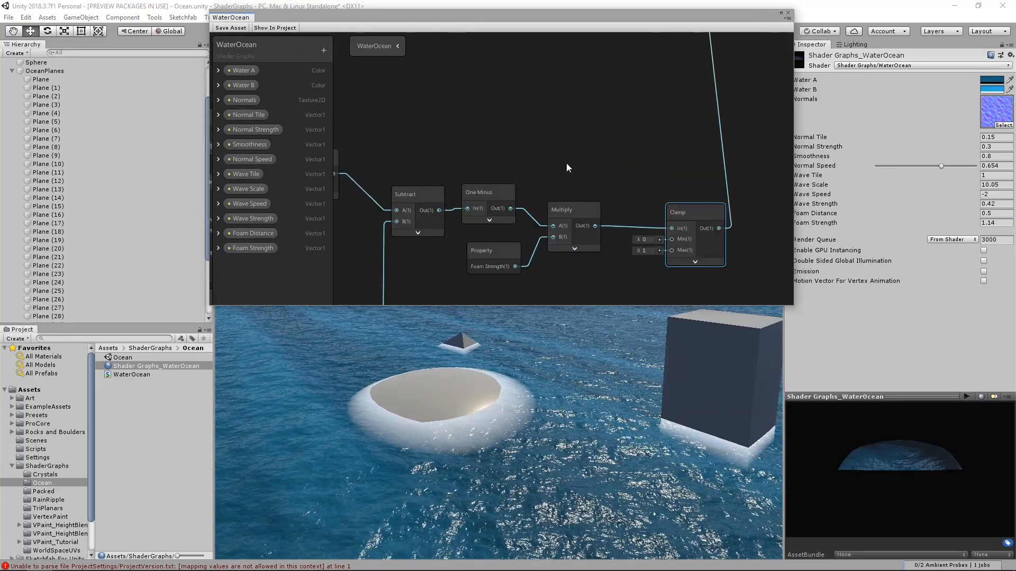
drag(684, 213, 684, 206)
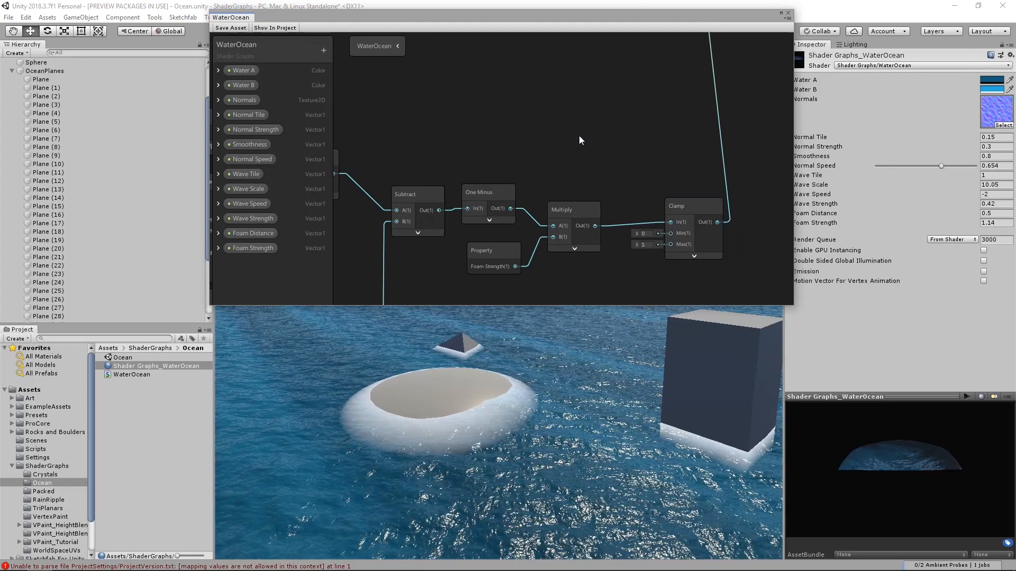
Step: Add a second Multiply node above the foam Multiply, collapse its preview and connect the foam Multiply's output to its B input
key(space)
text(multi)
click(569, 163)
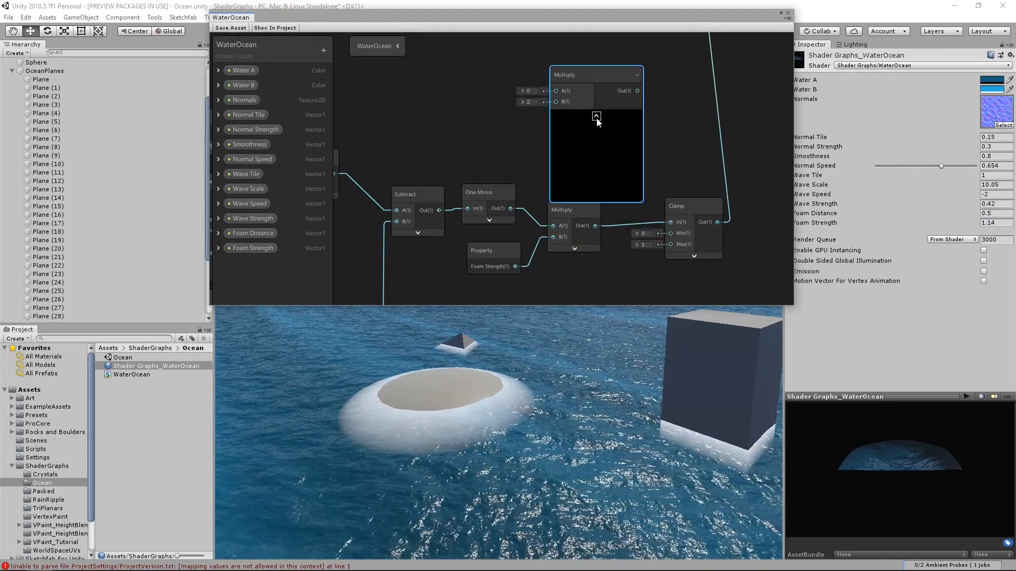
click(597, 116)
drag(592, 99, 629, 101)
drag(595, 226, 607, 127)
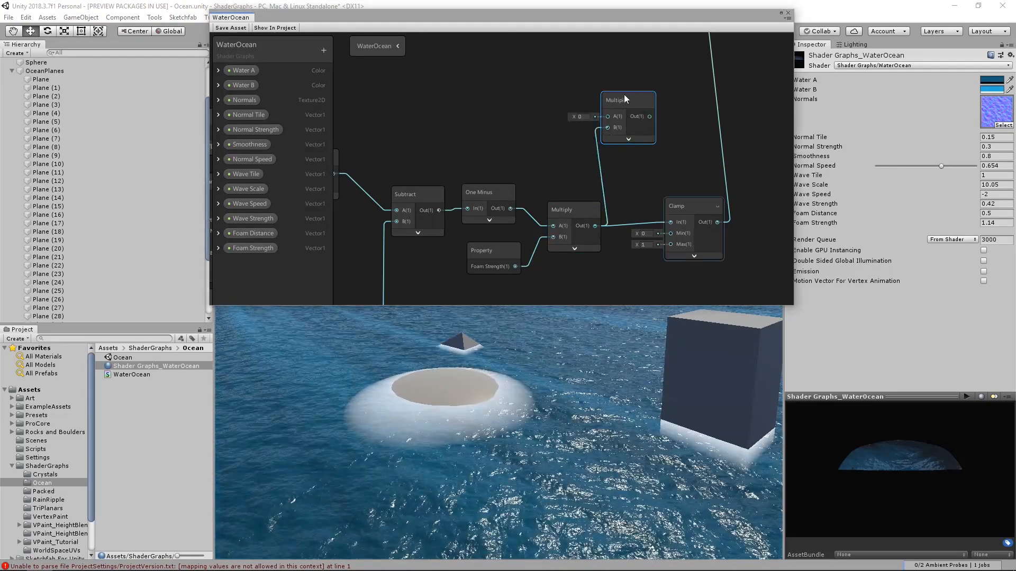
drag(623, 94, 654, 106)
Step: Add a Color node before the second Multiply and set its colour to bright red
key(space)
text(color)
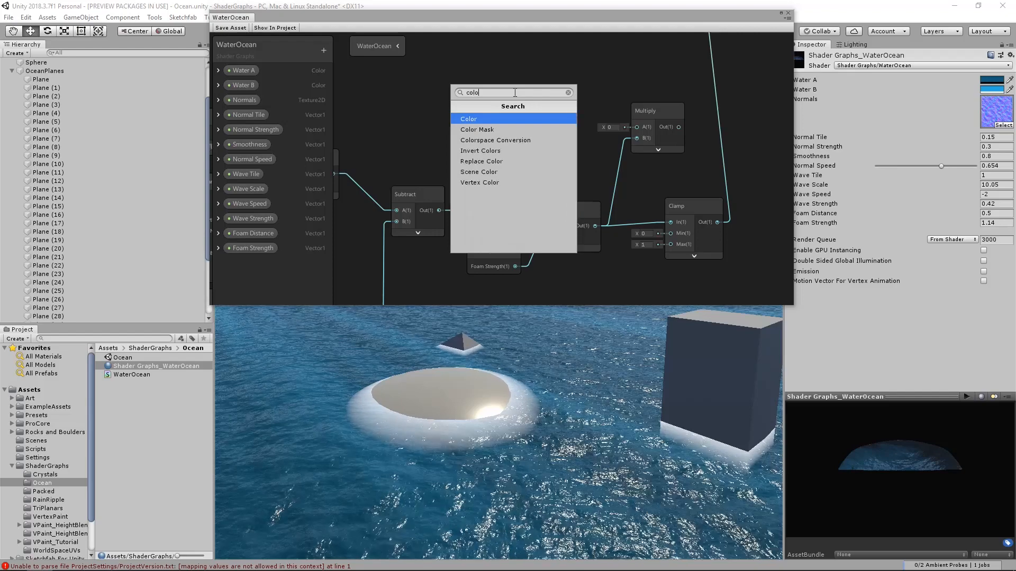
click(488, 119)
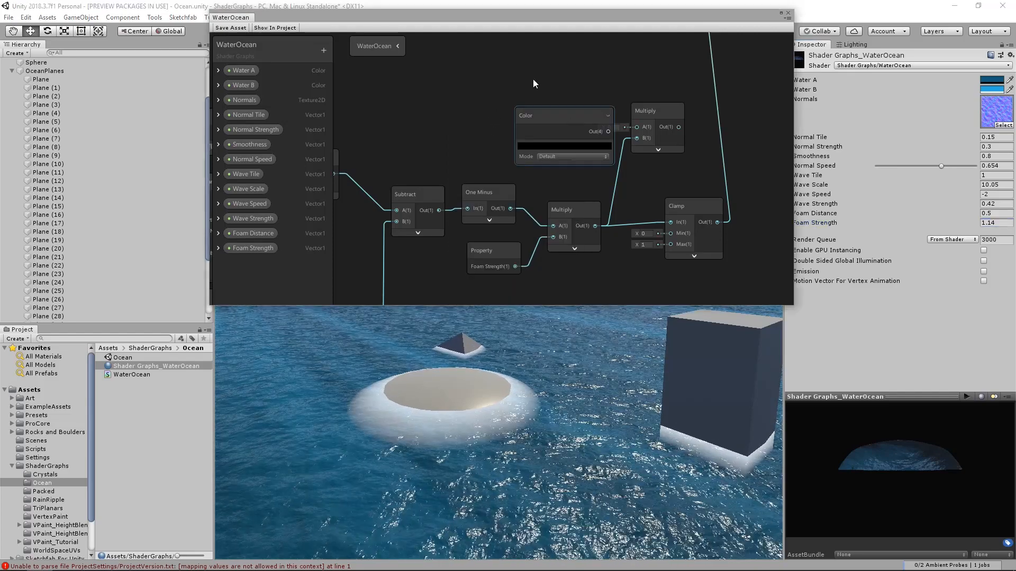
click(537, 108)
click(795, 198)
click(768, 135)
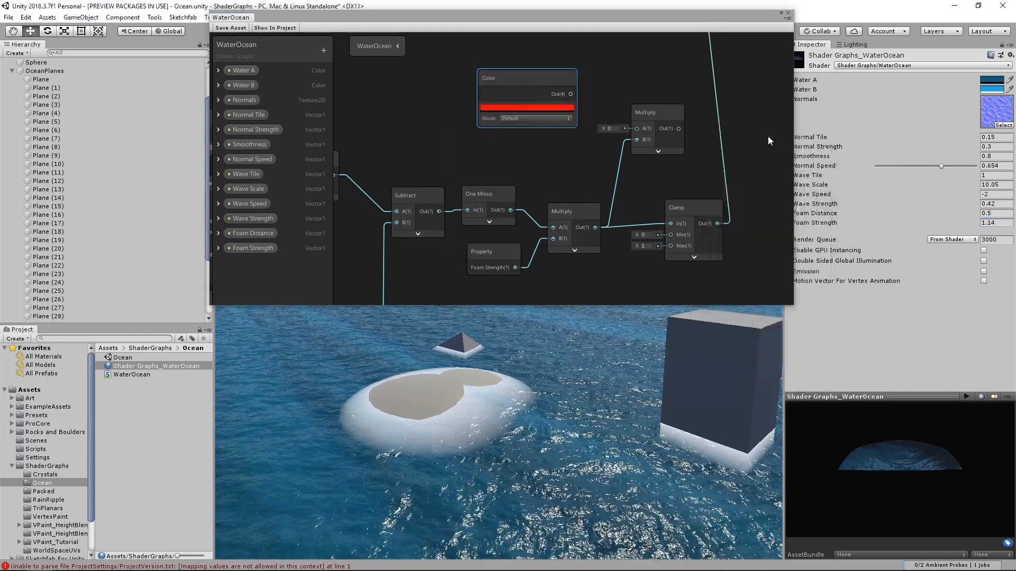
Step: Route the Color node through the second Multiply's A input into Clamp's In, and save the asset
drag(570, 94, 670, 224)
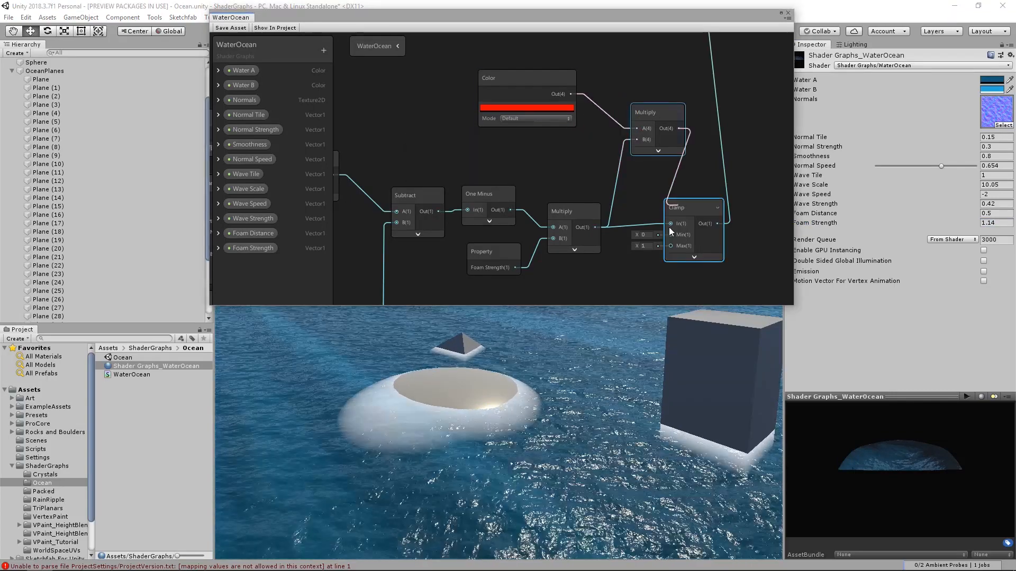
drag(655, 114, 642, 115)
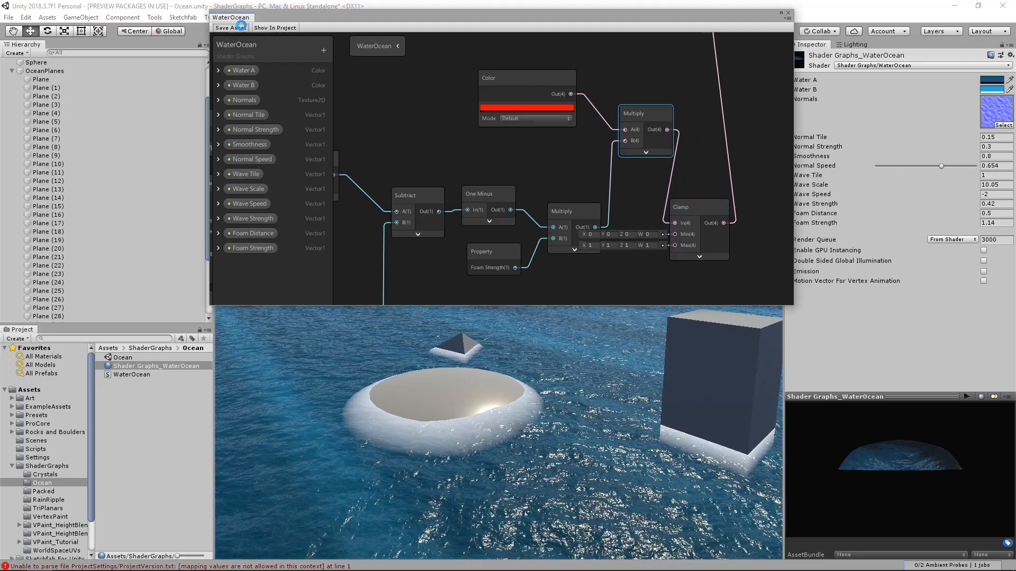
click(231, 27)
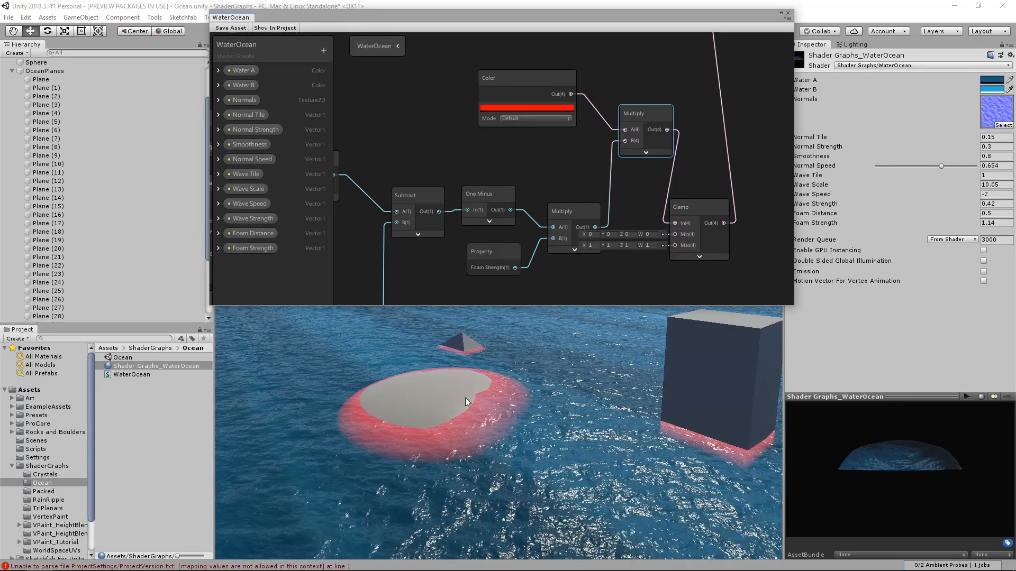
Step: Check the tinted foam from a steeper scene angle and move the Clamp node farther from the second Multiply
click(553, 108)
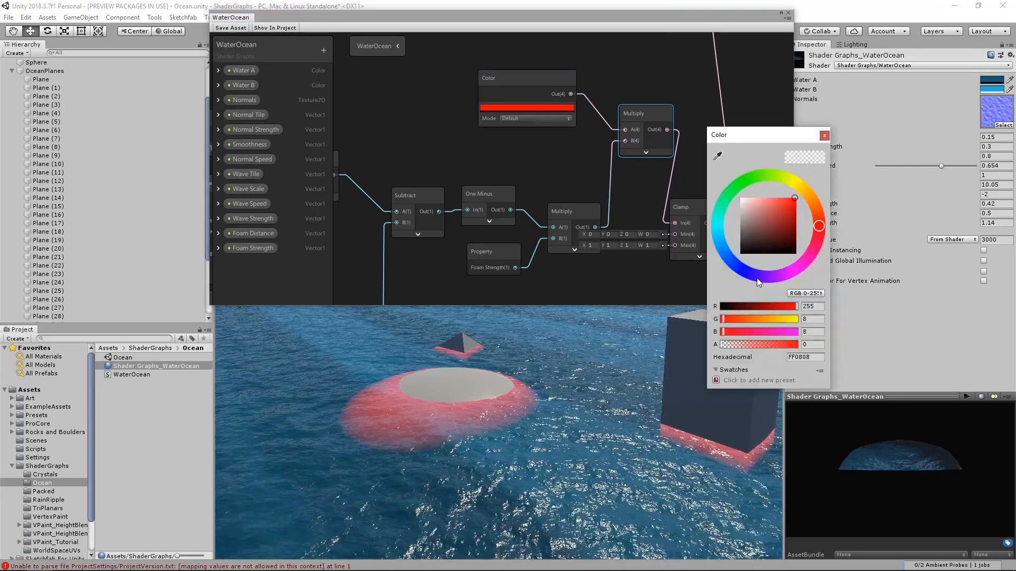
click(825, 136)
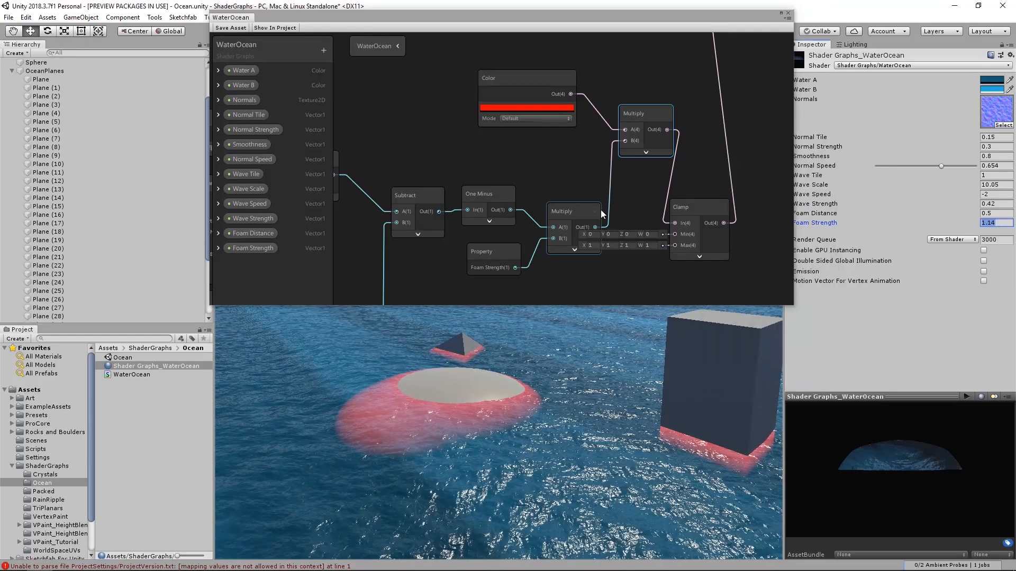
middle_drag(504, 415, 498, 423)
mouse_move(499, 424)
alt+mouse_down()
mouse_move(545, 439)
mouse_move(503, 442)
alt+mouse_up()
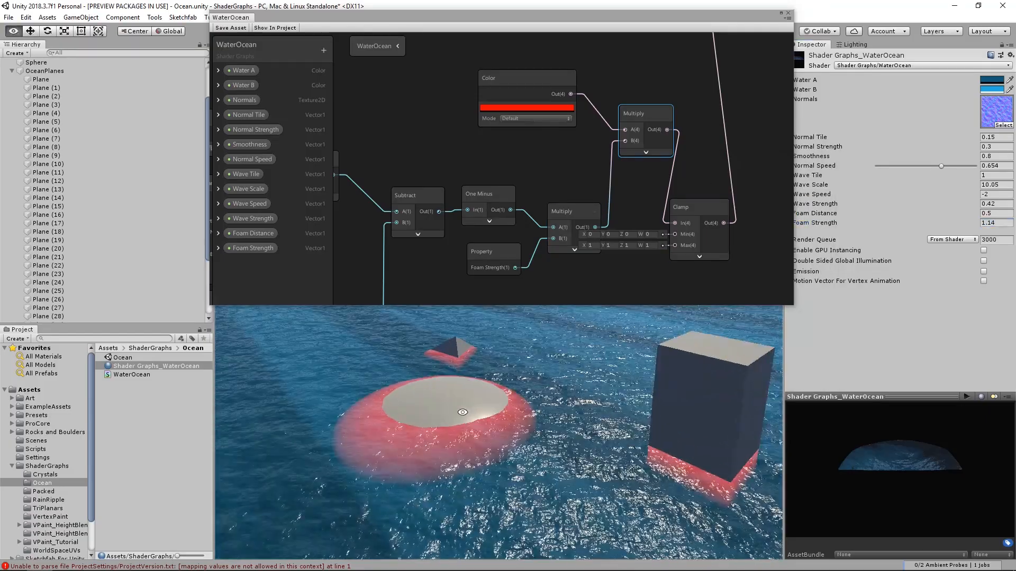
middle_drag(593, 130, 536, 140)
drag(658, 218, 695, 219)
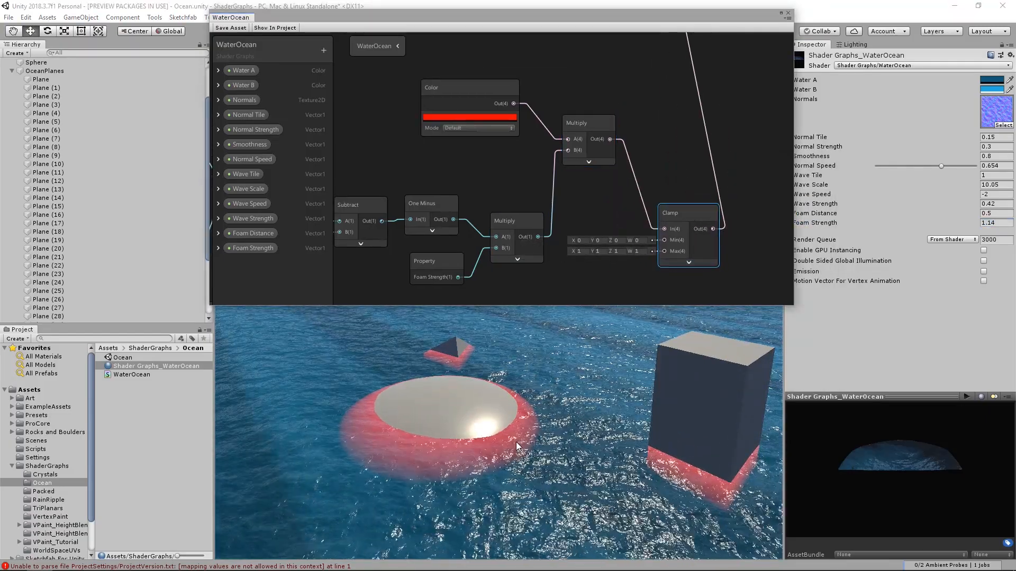
Step: Delete the red Color node feeding the second Multiply
middle_drag(489, 84, 553, 133)
click(541, 136)
key(Delete)
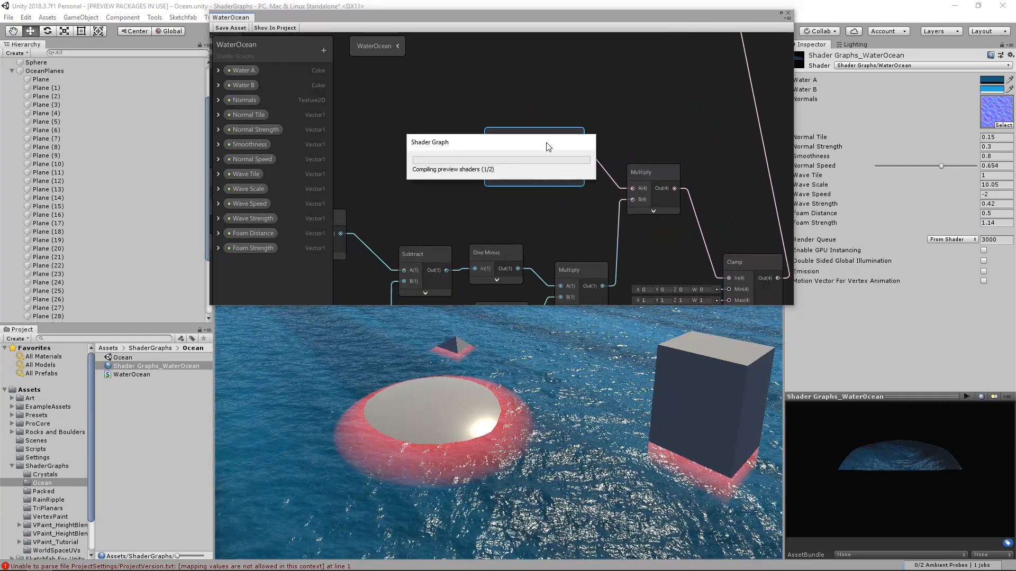
middle_drag(538, 115, 572, 150)
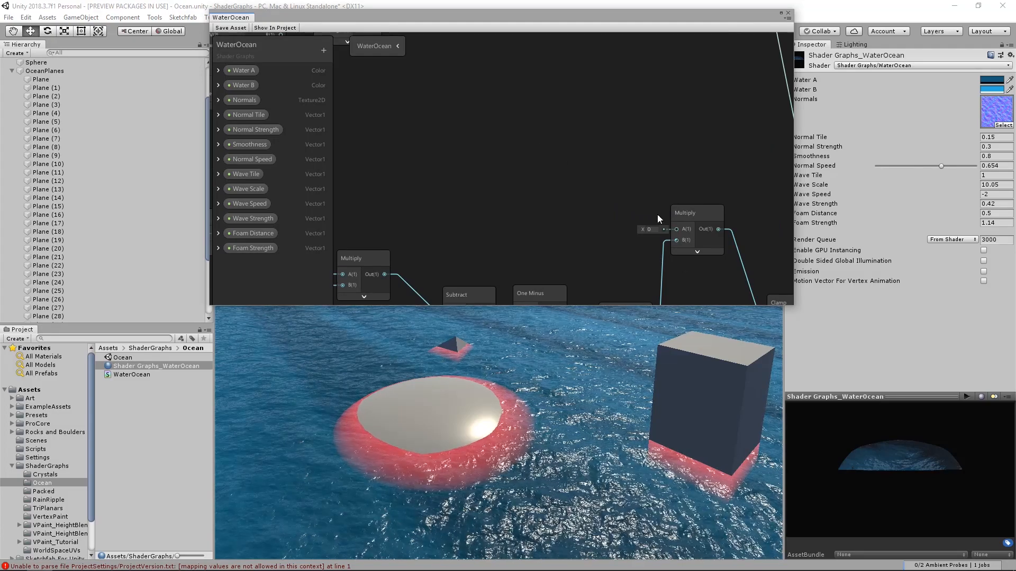
Step: Add a Sample Texture 2D node before the second Multiply
key(space)
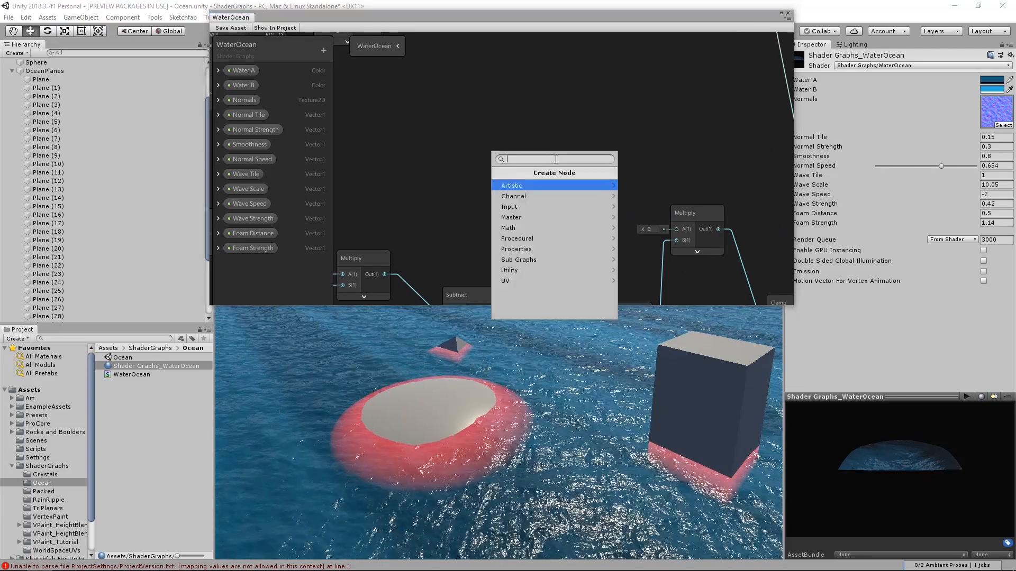
text(sample)
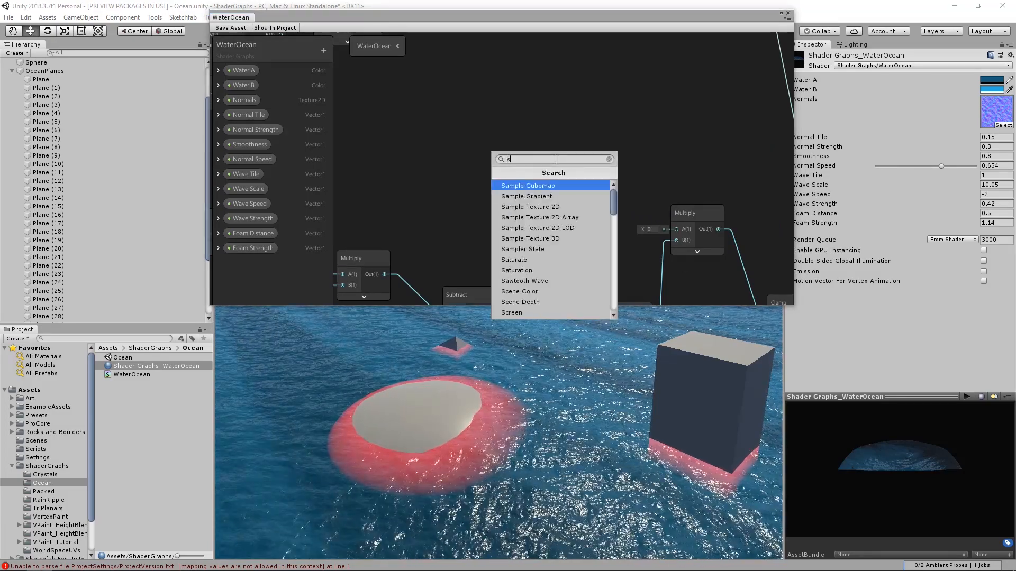
click(531, 206)
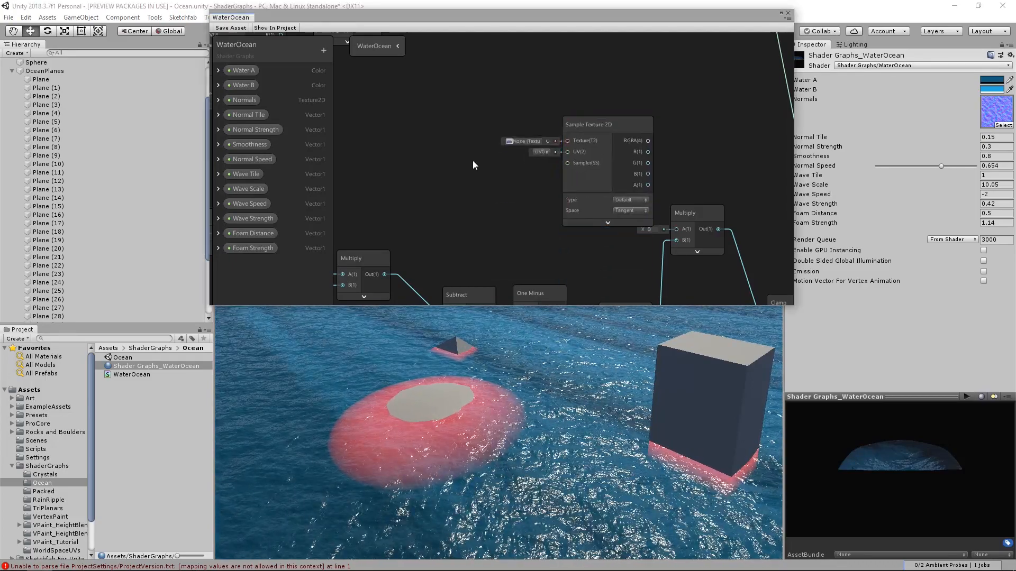
Step: Add a Texture 2D Asset node before Sample Texture 2D and convert it to a property
key(space)
text(texture)
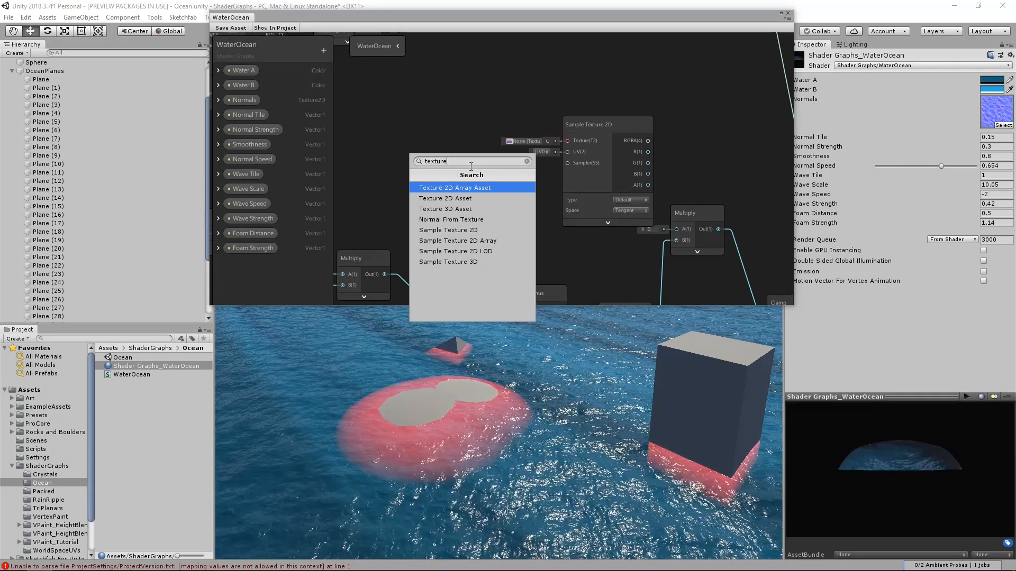
click(465, 198)
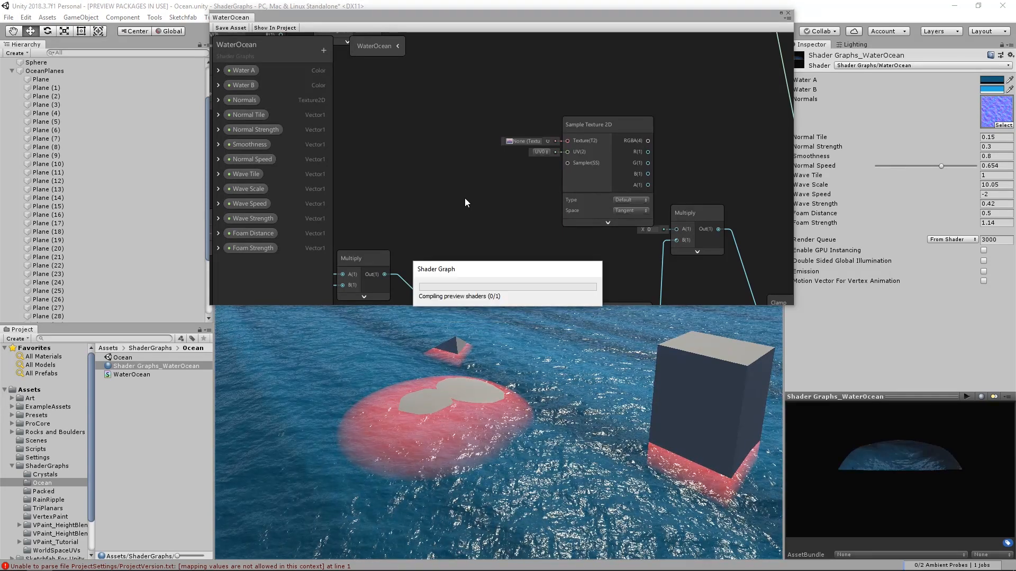
right_click(440, 138)
click(487, 242)
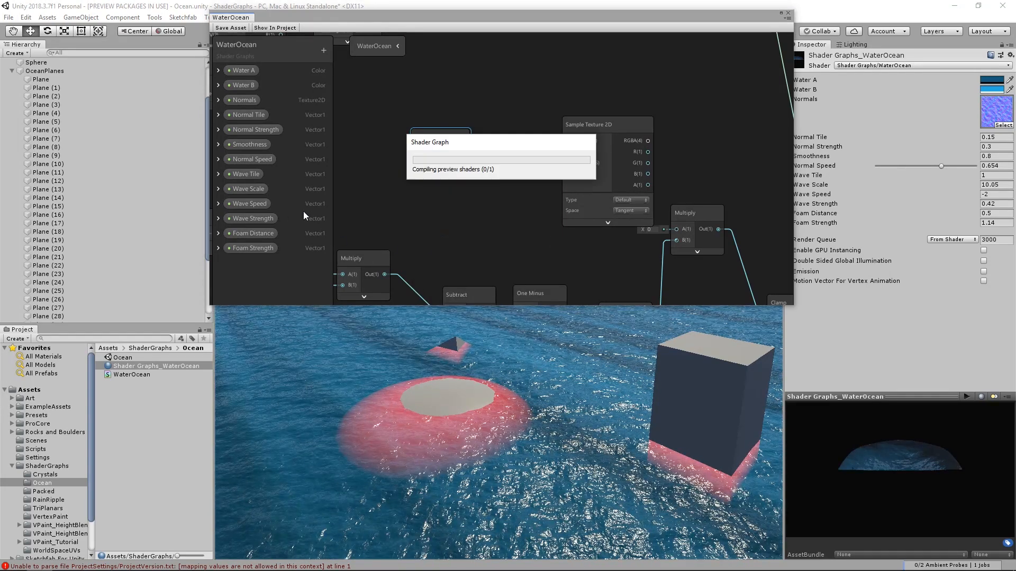
Step: Name the new texture property Foam Texture and place it above Foam Distance in the property list
text(Foam )
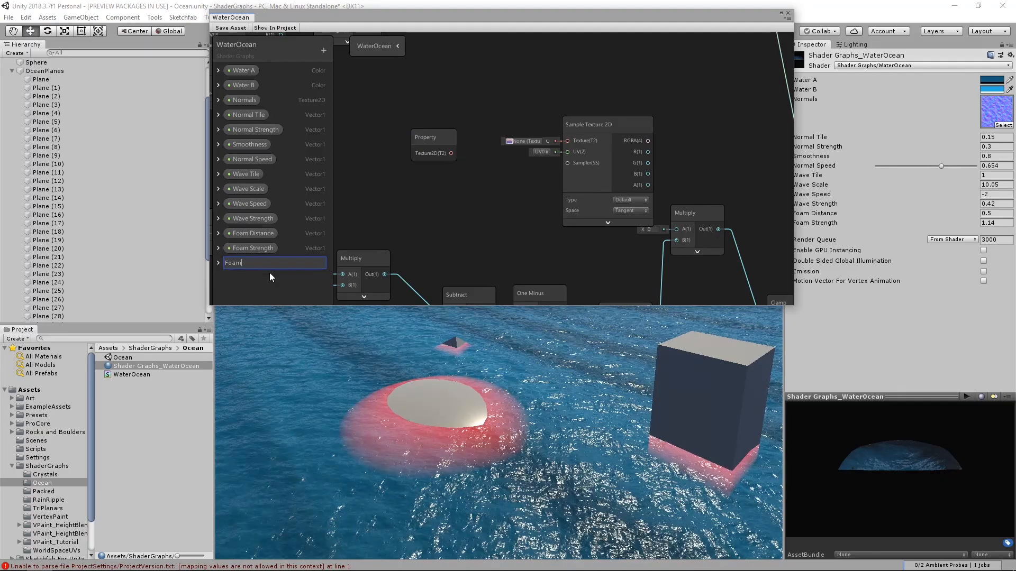
text(Texture)
key(Return)
drag(269, 264, 275, 226)
Step: Connect the Foam Texture property to Sample Texture 2D and feed the sampler's R channel into input A of the second Multiply
drag(459, 153, 571, 141)
drag(439, 135, 500, 110)
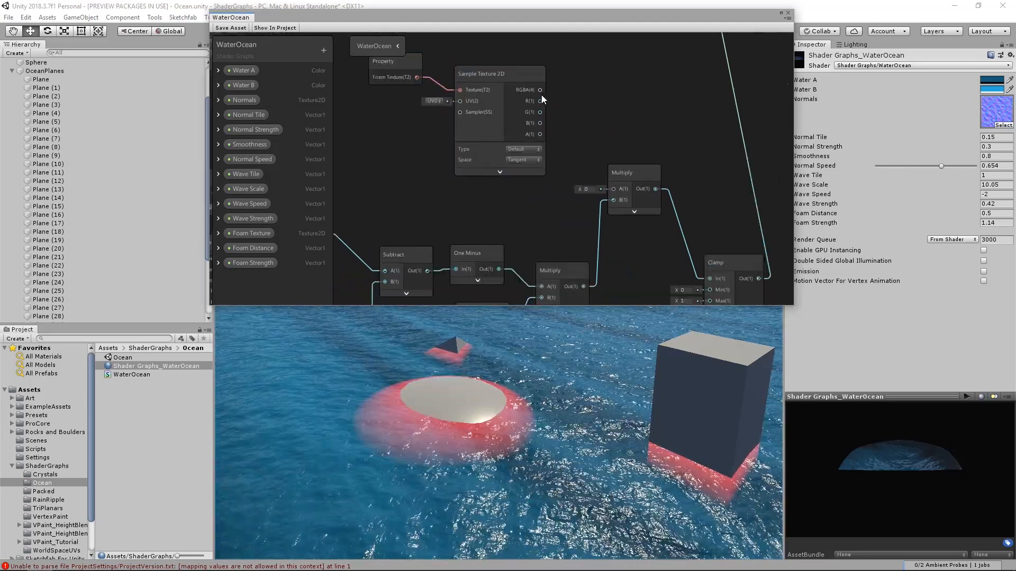
drag(539, 91, 616, 189)
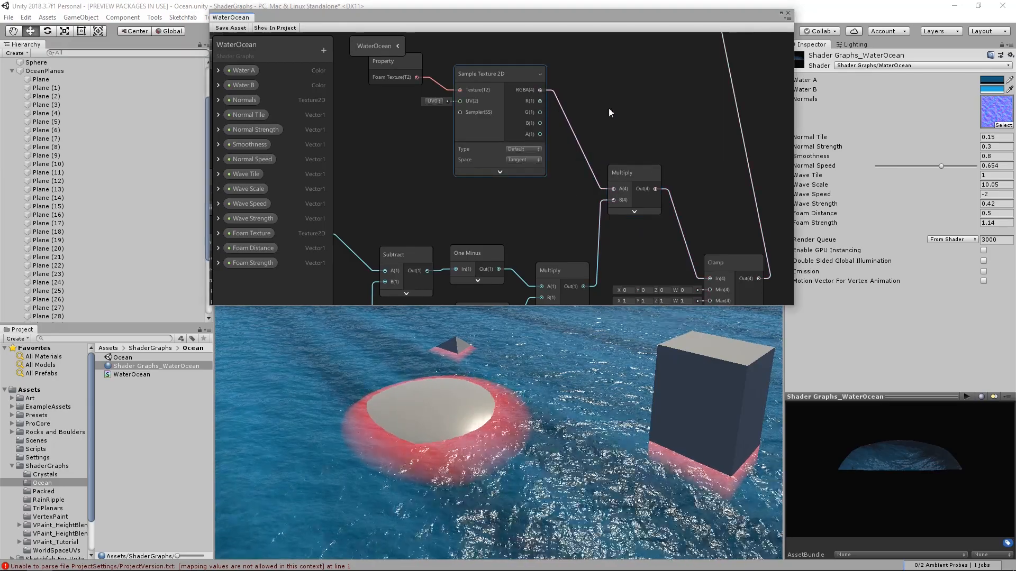
drag(540, 101, 613, 190)
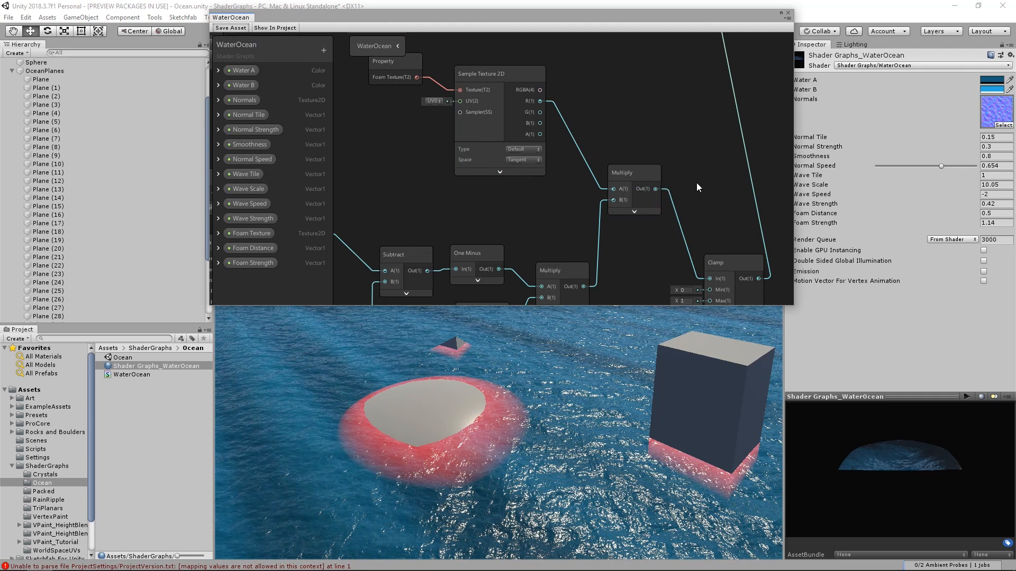
Step: Assign the SeaFoam texture to the material's Foam Texture and view the foam from another scene angle
click(1006, 239)
click(748, 69)
text(foam)
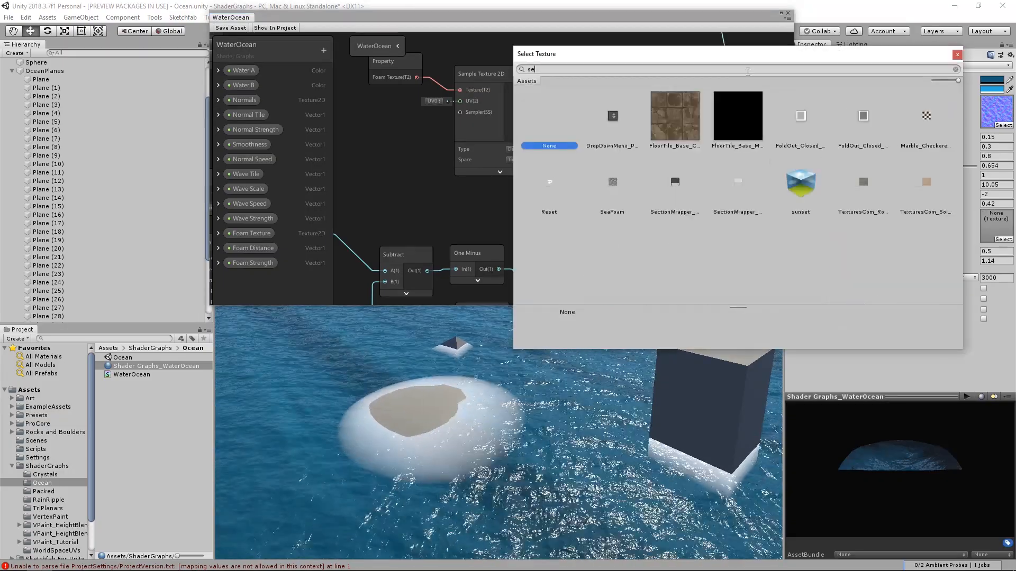
double_click(606, 120)
alt+drag(526, 386, 461, 404)
Step: Add a Tiling And Offset node, collapse its preview, and connect it to the UV input of the foam's Sample Texture 2D
middle_drag(458, 147, 570, 158)
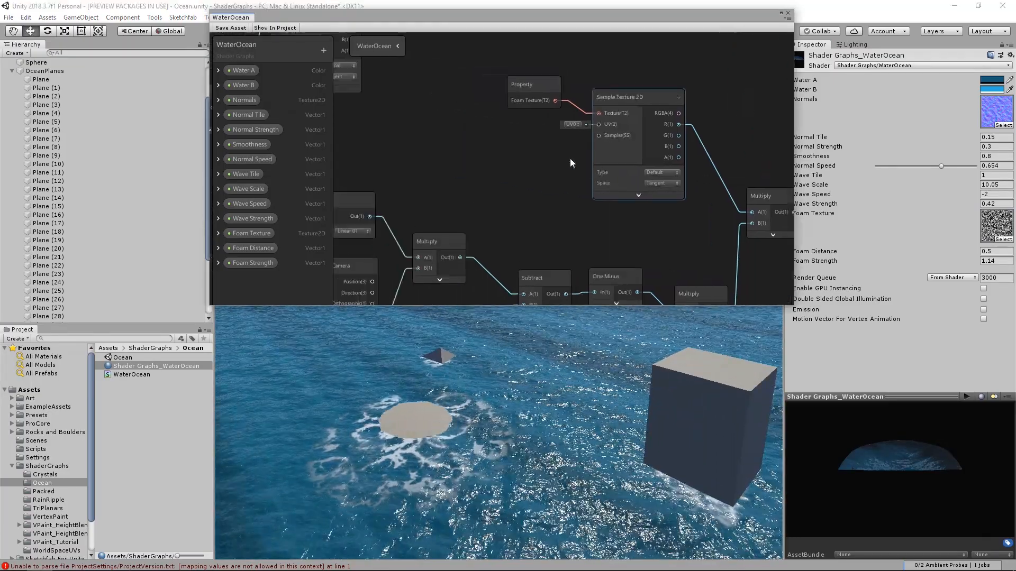
key(space)
text(tilin)
click(465, 188)
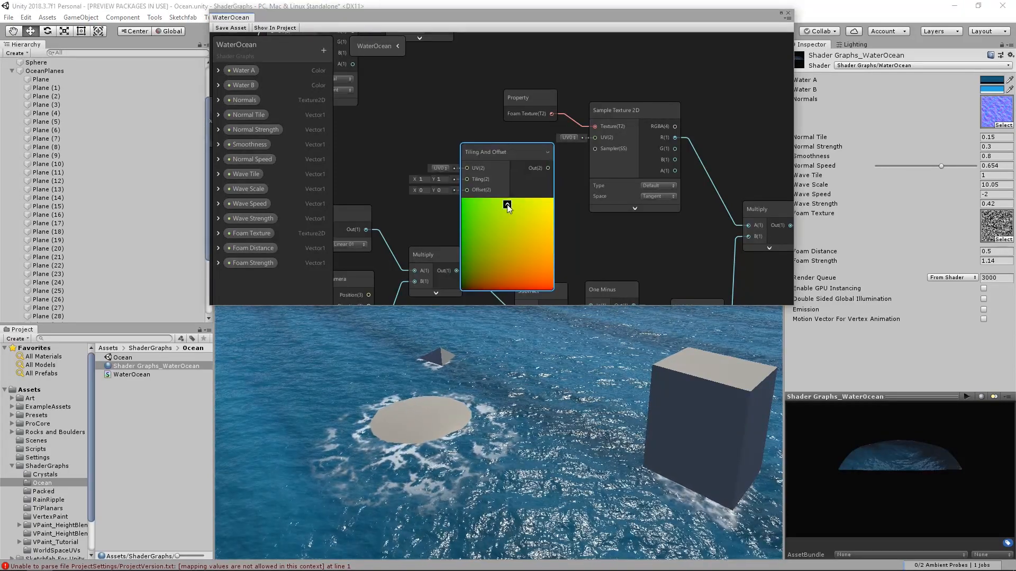
click(507, 204)
drag(521, 163, 592, 139)
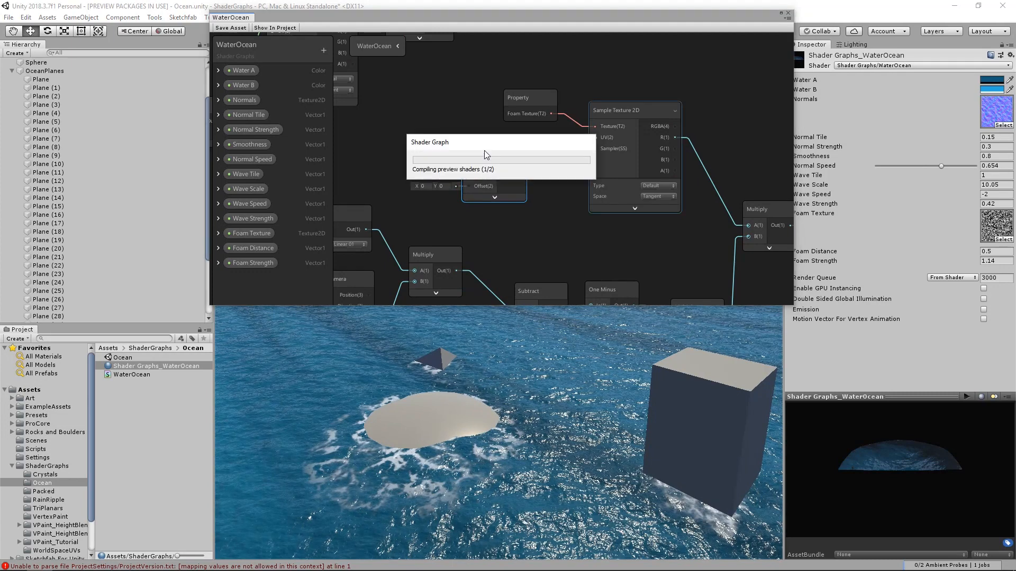
drag(493, 150, 522, 145)
Step: Add a Vector 1 node before the foam's Tiling And Offset and convert it to a property
click(411, 156)
middle_drag(410, 157, 491, 154)
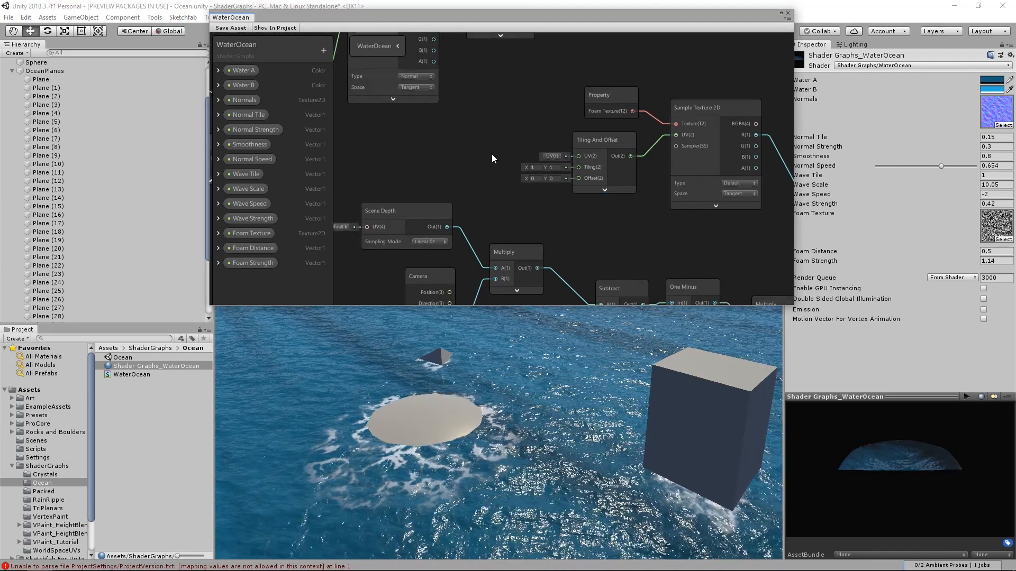
key(space)
text(vector)
key(Return)
drag(519, 164, 483, 137)
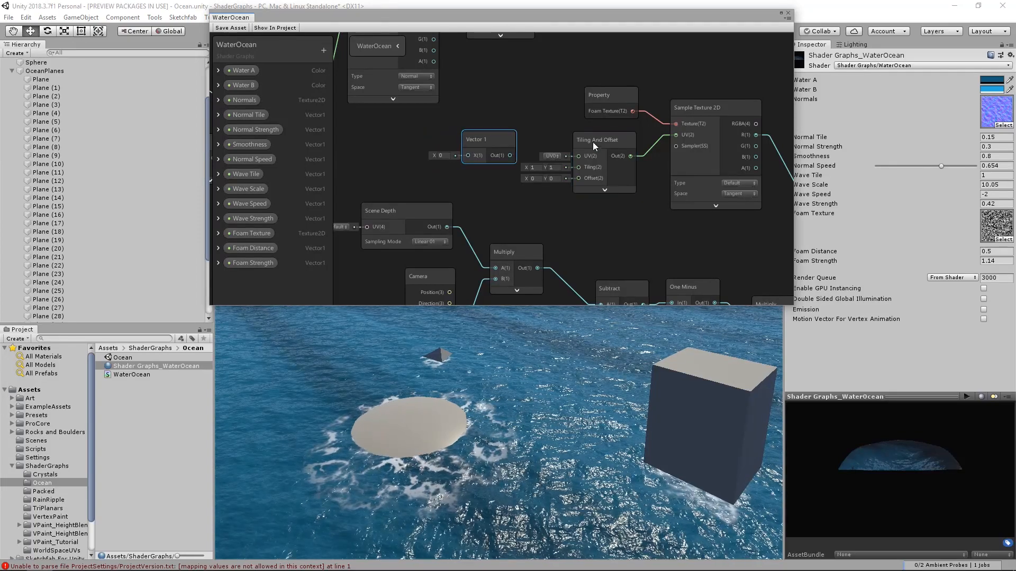
right_click(480, 136)
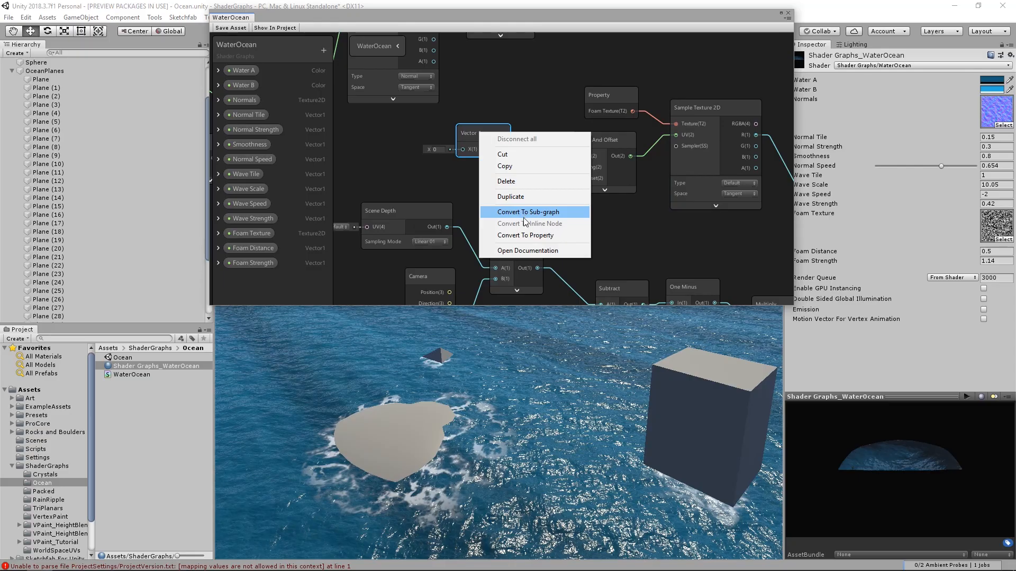
click(527, 235)
Step: Name the new property Foam Tile, give it a default value of 1, and enlarge the graph window
double_click(289, 279)
text(Foam Tile)
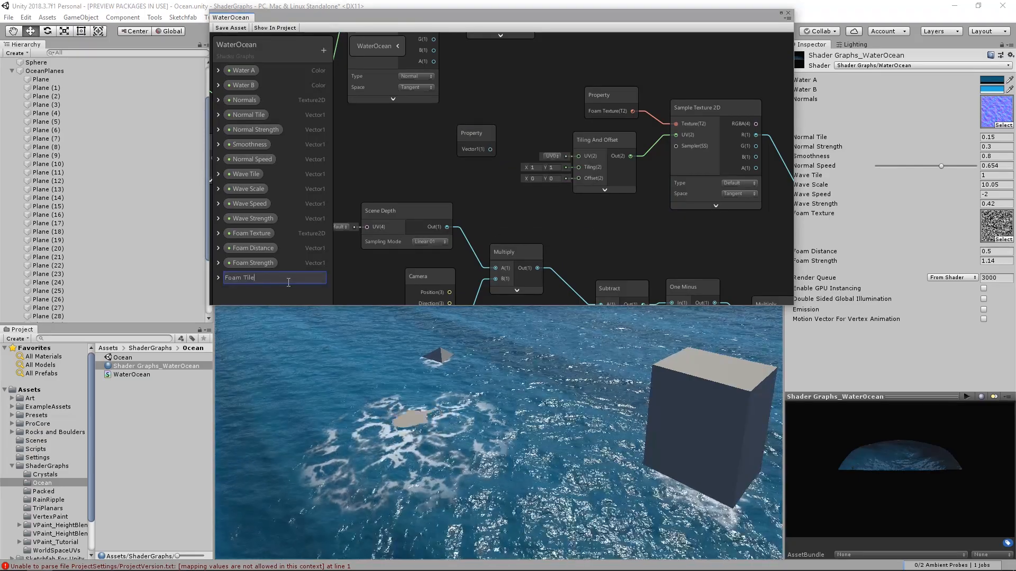
key(Return)
click(218, 278)
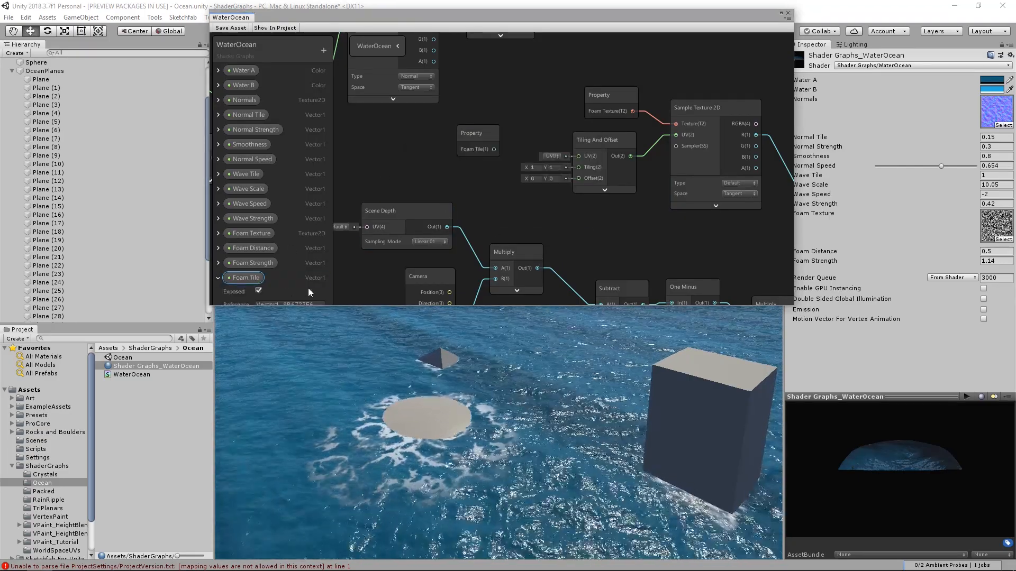
drag(311, 306, 311, 354)
click(281, 317)
click(218, 278)
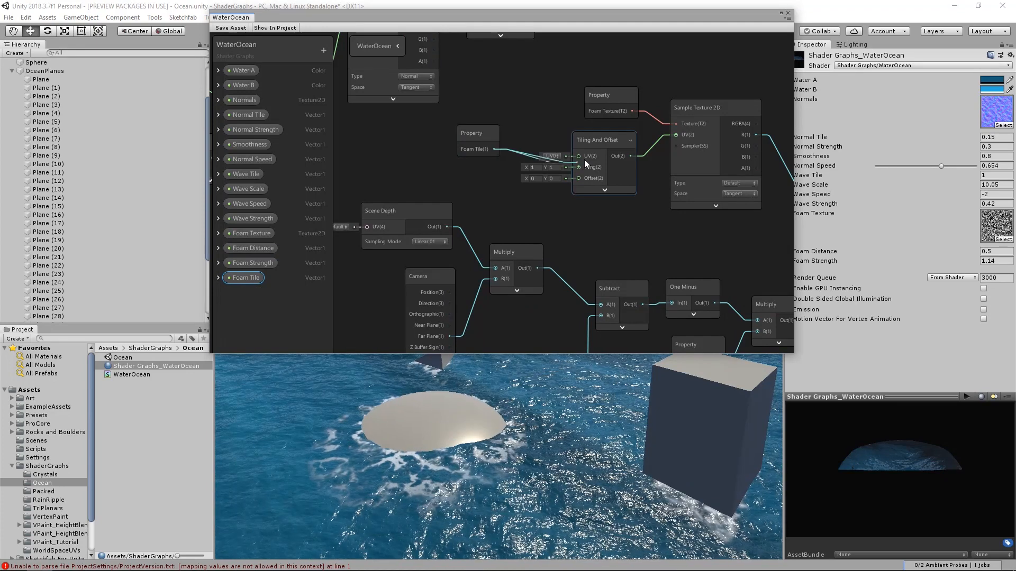
Step: Try Foam Tile as the UV input of Tiling And Offset and save the shader
drag(584, 160, 579, 159)
drag(475, 135, 528, 130)
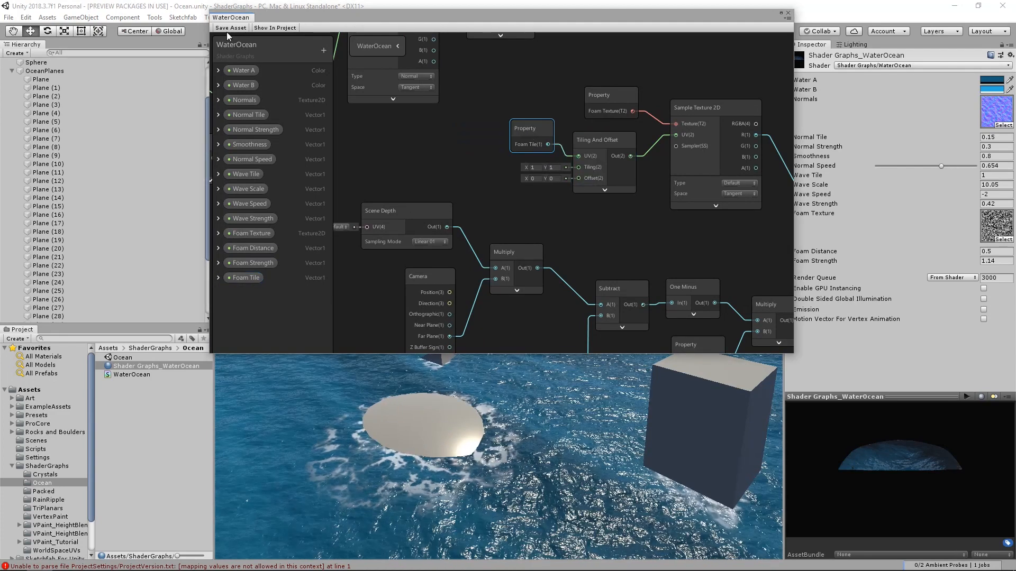
click(230, 27)
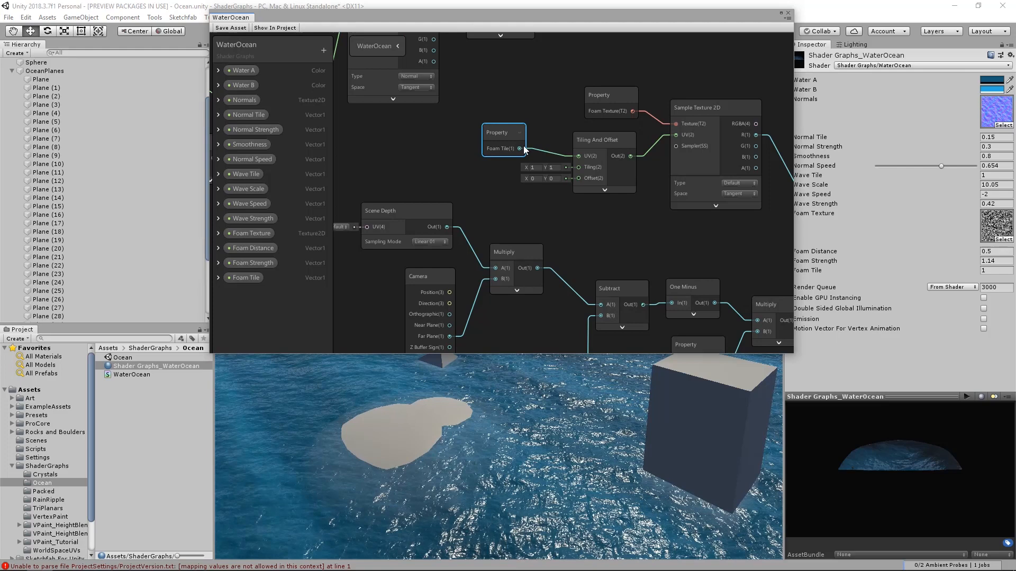
Step: Rewire Foam Tile to the Tiling input of Tiling And Offset and set the material's Foam Tile to 2.7
drag(581, 169, 580, 167)
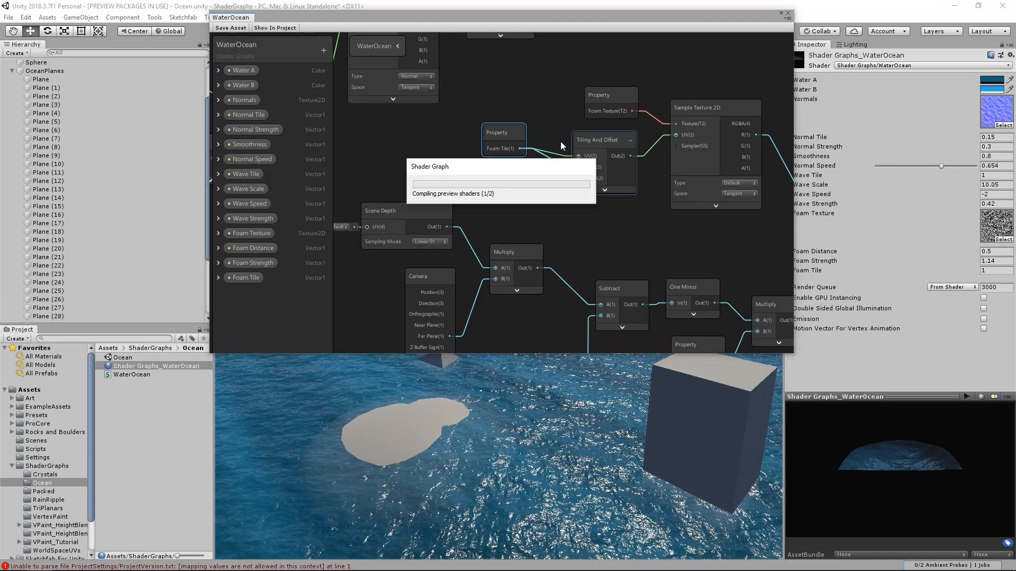
mouse_move(501, 127)
mouse_down()
mouse_move(500, 155)
mouse_move(500, 145)
mouse_up()
drag(946, 276, 974, 277)
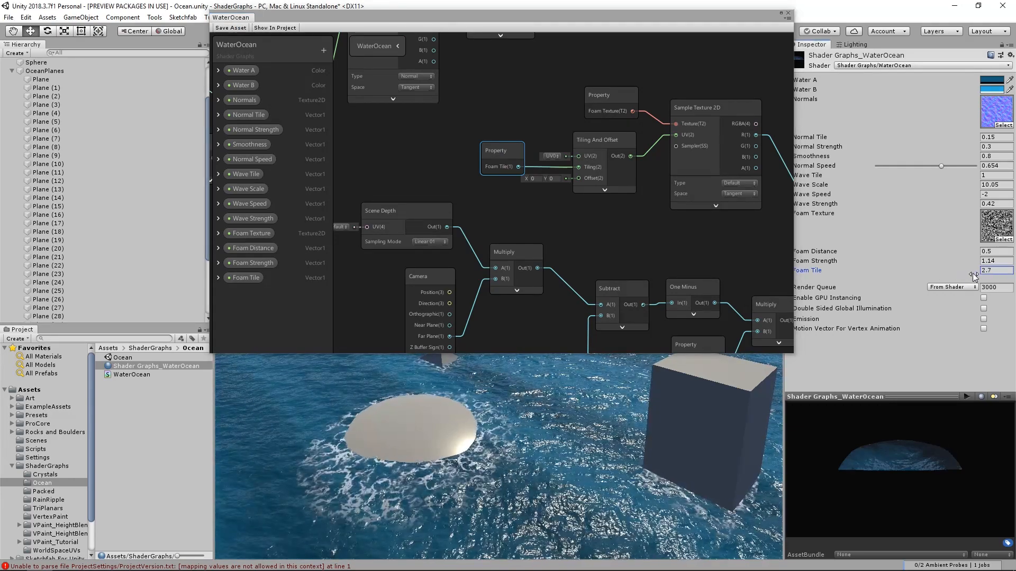
Step: Move the foam's Sample Texture 2D closer to the second Multiply and select the foam nodes
scroll(493, 212, down, 5)
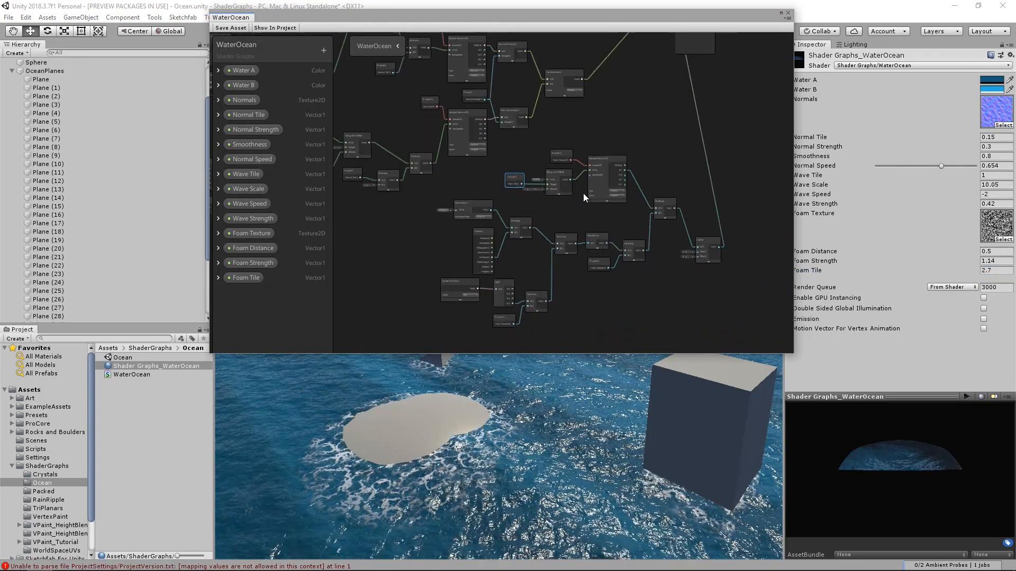
scroll(583, 180, down, 5)
drag(714, 310, 535, 208)
scroll(633, 217, up, 3)
ctrl+drag(629, 161, 611, 185)
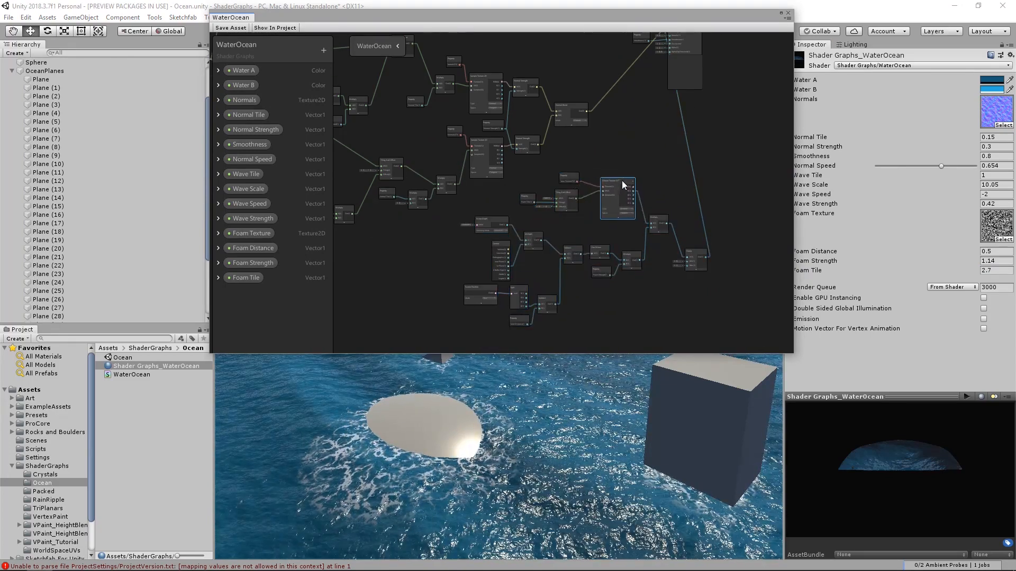
click(762, 187)
drag(486, 337, 506, 344)
Step: Examine the Time, Vector 2, Divide and Normal Speed chain that scrolls the normal map
scroll(560, 168, down, 8)
scroll(480, 146, up, 8)
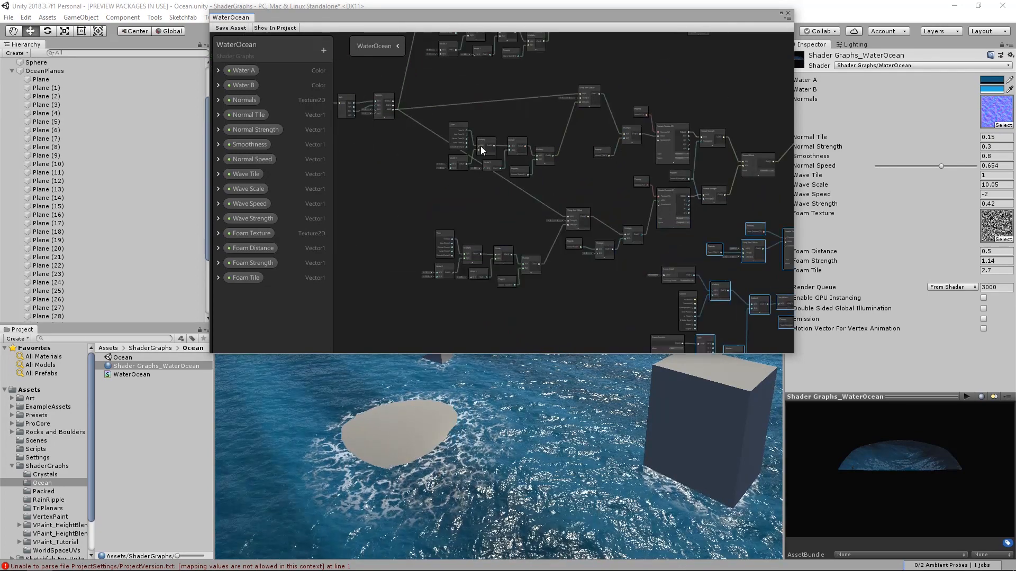
scroll(480, 146, up, 2)
scroll(643, 91, up, 2)
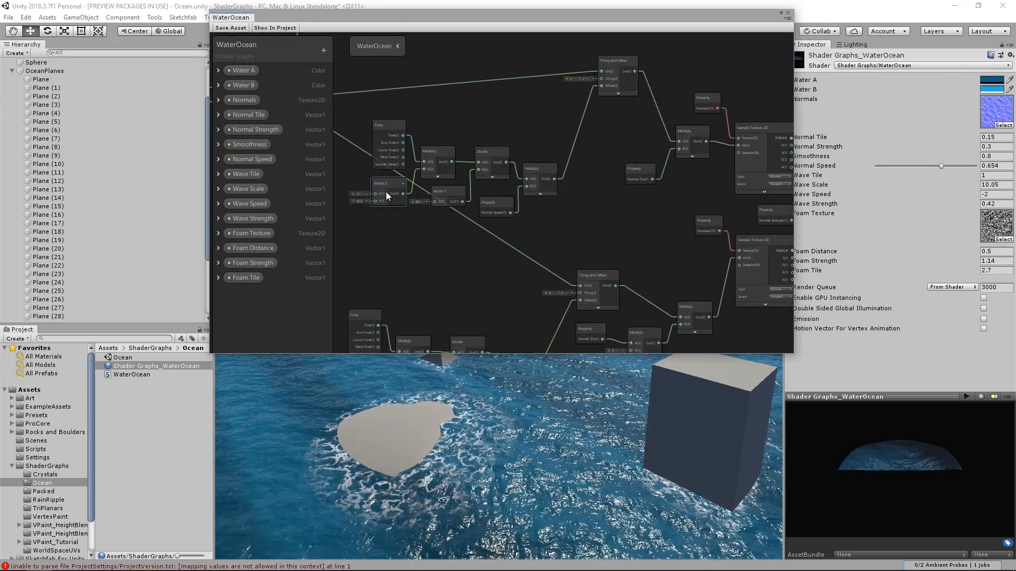
scroll(385, 191, up, 1)
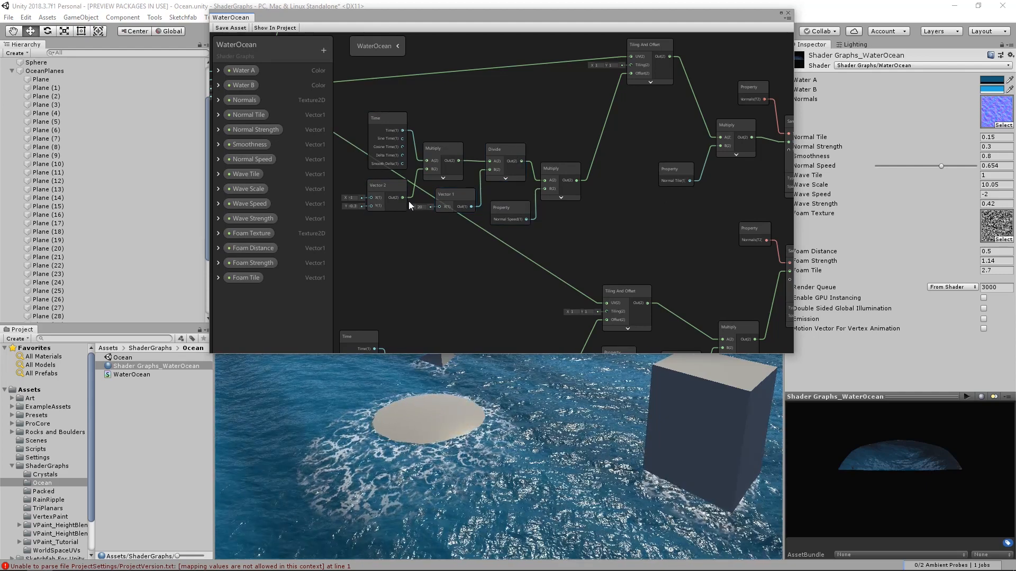
scroll(645, 250, down, 5)
scroll(614, 238, up, 5)
scroll(602, 243, down, 3)
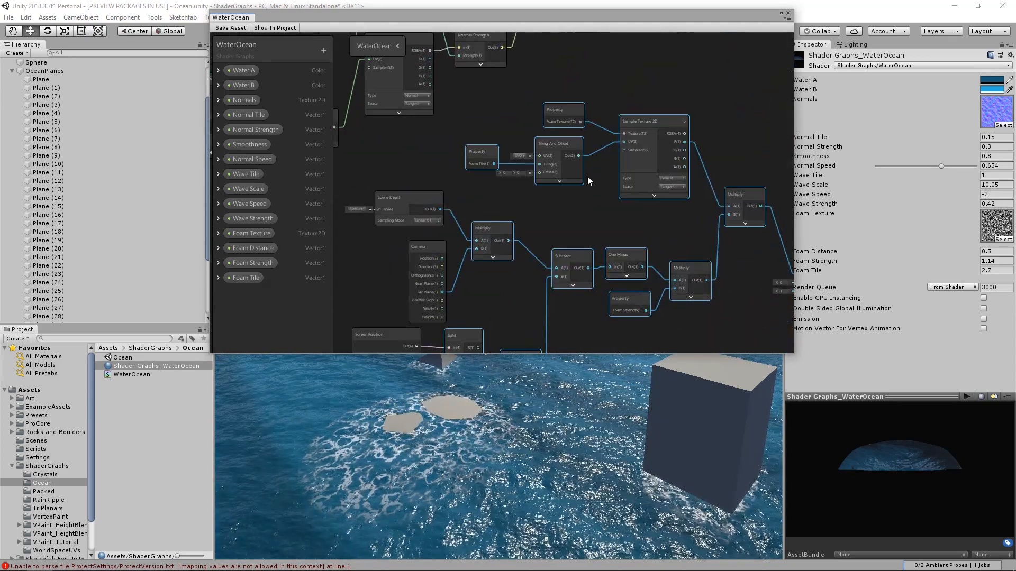
scroll(460, 180, up, 2)
Step: Include the remaining depth input nodes in the selection and move the whole foam group farther below the normal map nodes
click(461, 183)
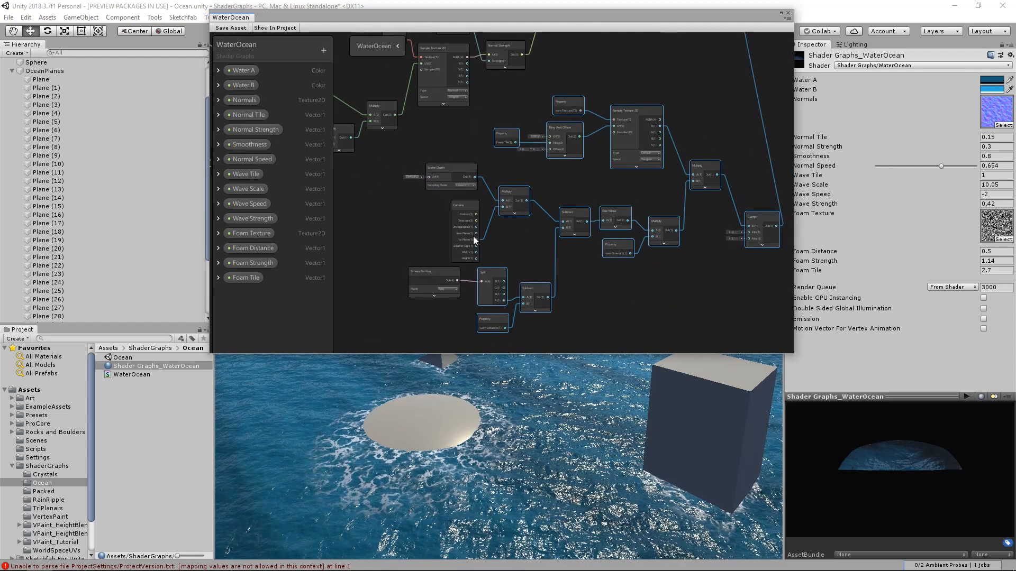
click(443, 151)
ctrl+drag(443, 151, 470, 283)
scroll(585, 174, down, 5)
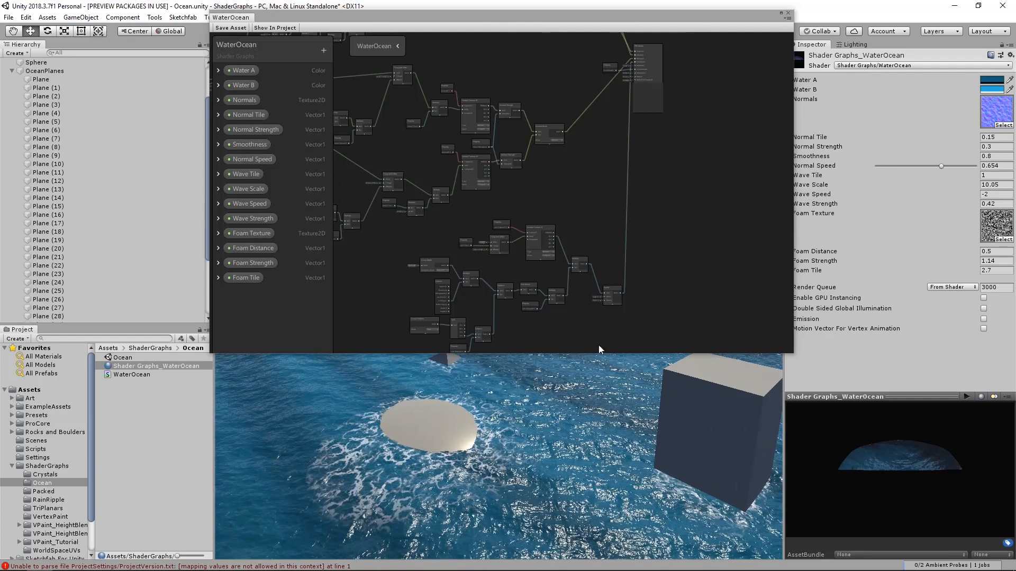
Step: Set the material's Foam Strength to 0.59 and Foam Distance to 0.38, and fine-tune the foam distance and tiling against the scene
mouse_move(953, 263)
mouse_down()
mouse_move(910, 268)
mouse_move(929, 252)
mouse_move(917, 253)
mouse_move(938, 252)
mouse_up()
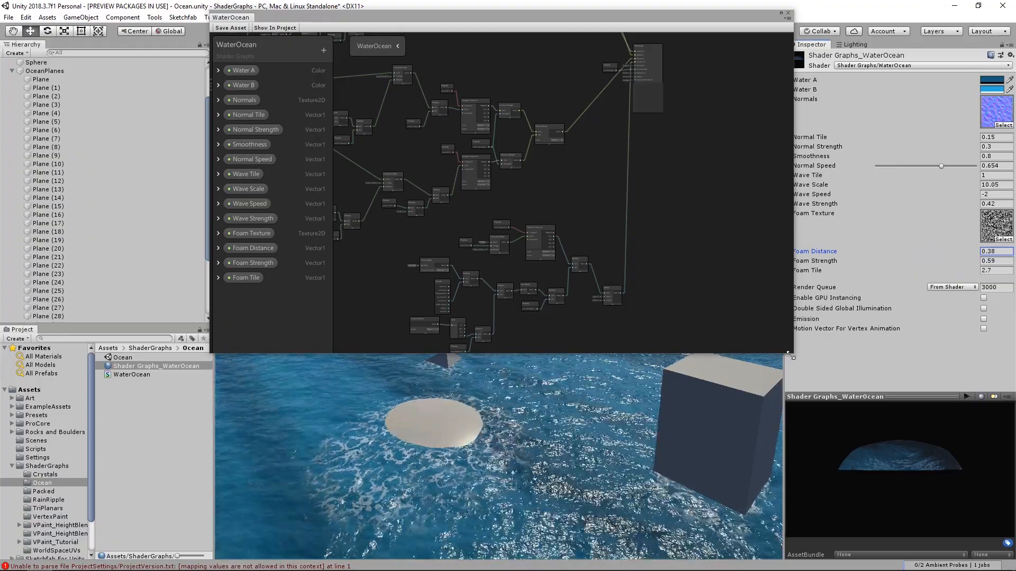
drag(793, 353, 756, 294)
drag(956, 202, 931, 205)
mouse_move(947, 251)
mouse_down()
mouse_move(970, 261)
mouse_move(964, 253)
mouse_up()
alt+drag(550, 416, 560, 403)
drag(936, 269, 973, 252)
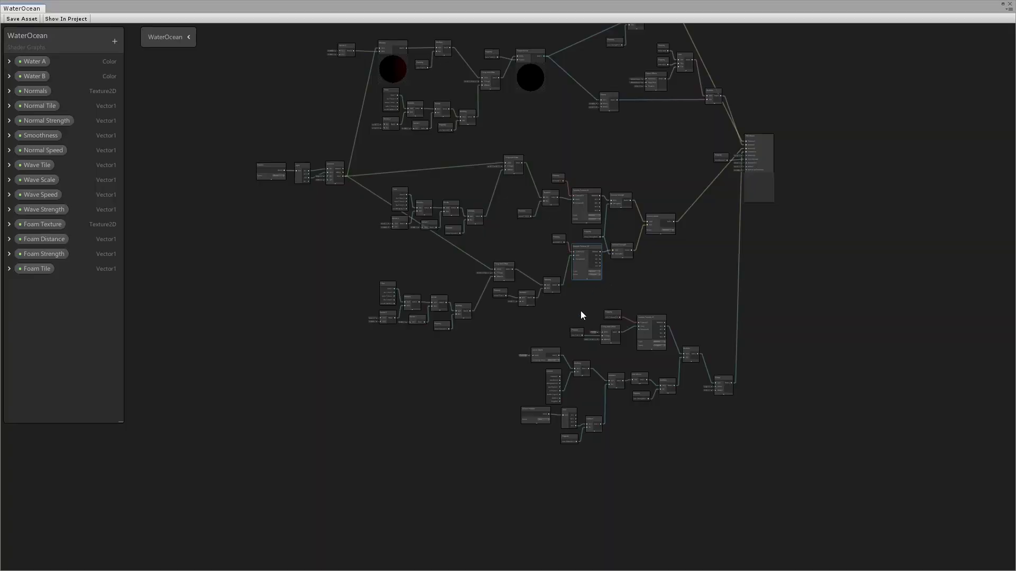
Step: Shift the entire foam node group farther down to leave free space beneath the normal map nodes
middle_drag(579, 233, 491, 199)
scroll(570, 303, up, 2)
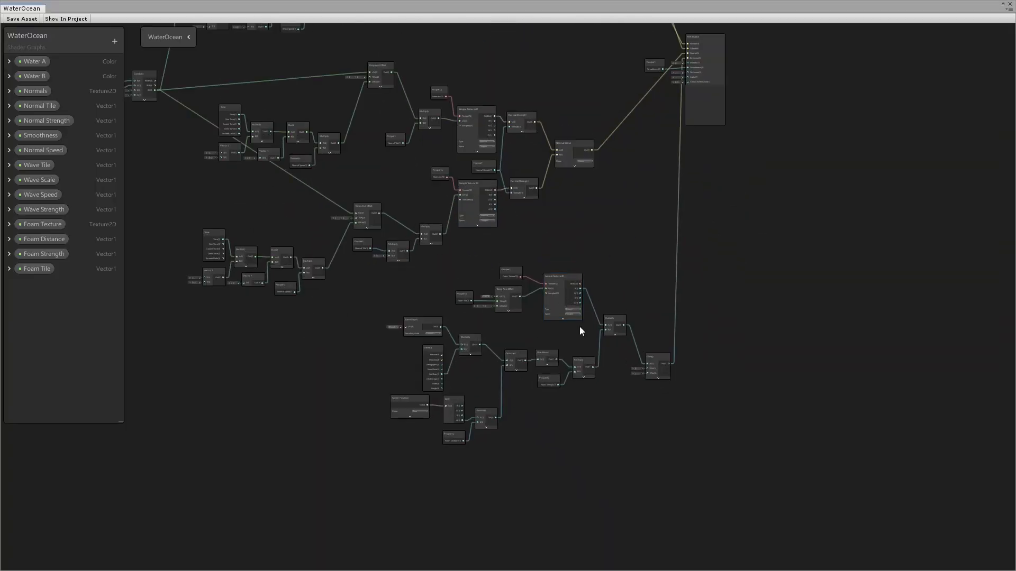
drag(389, 281, 389, 281)
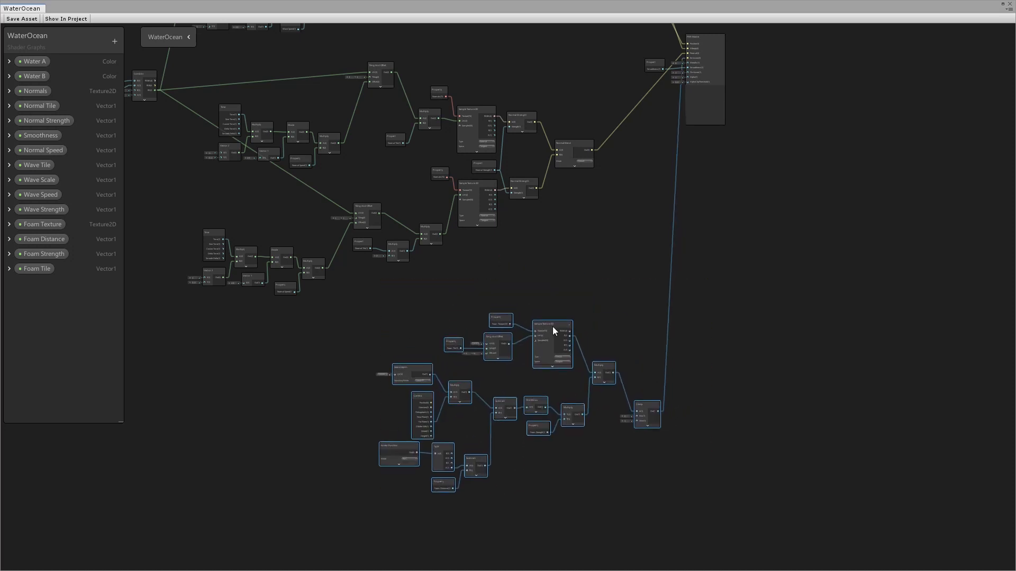
click(389, 322)
Step: Tidy the foam layout by aligning Scene Depth with Camera and repositioning the texture nodes, the foam strength Multiply and Clamp
scroll(370, 328, up, 2)
shift+click(319, 259)
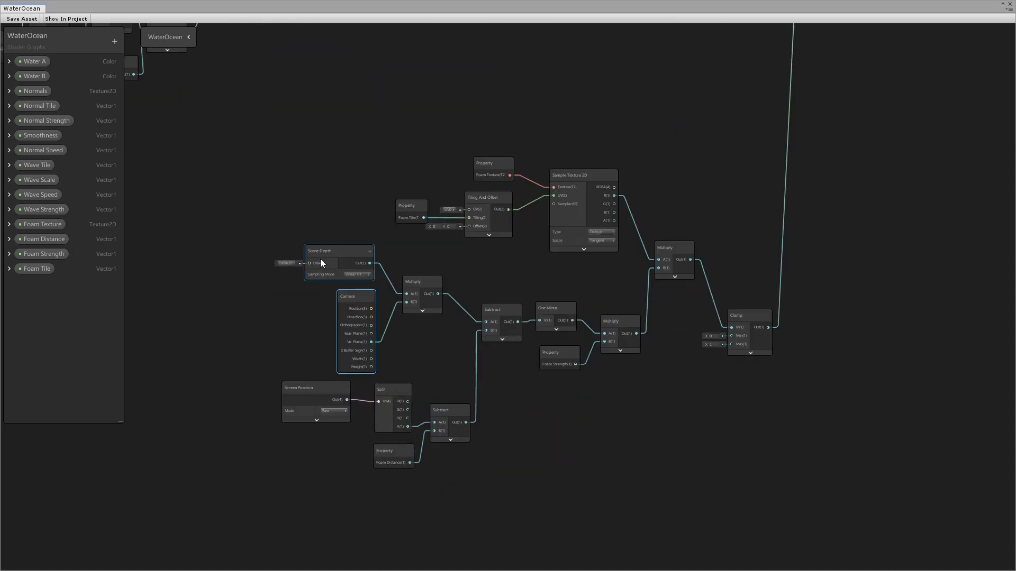
drag(364, 121, 596, 227)
drag(585, 179, 608, 180)
drag(625, 322, 631, 320)
drag(746, 316, 741, 307)
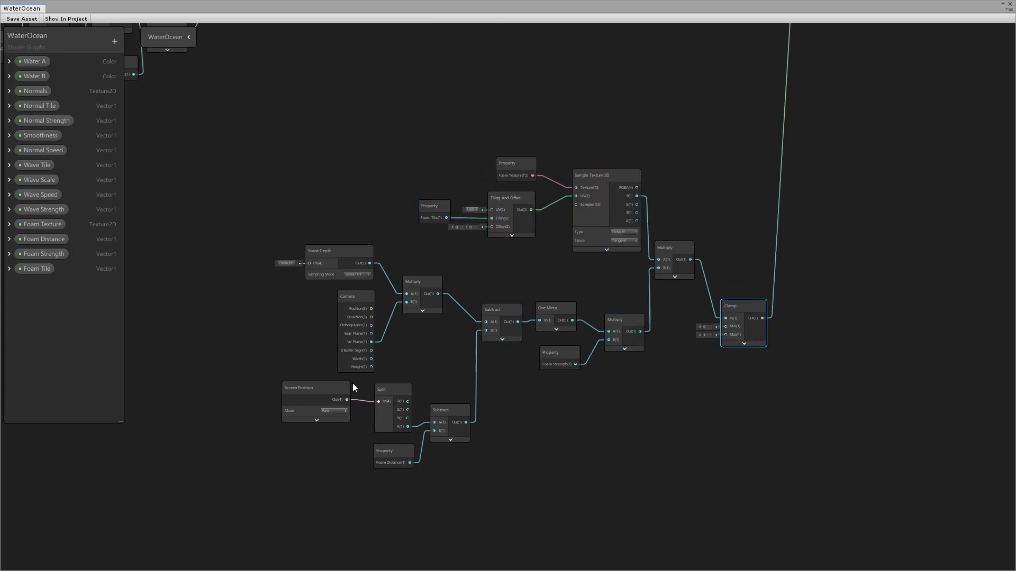
middle_drag(493, 213, 509, 259)
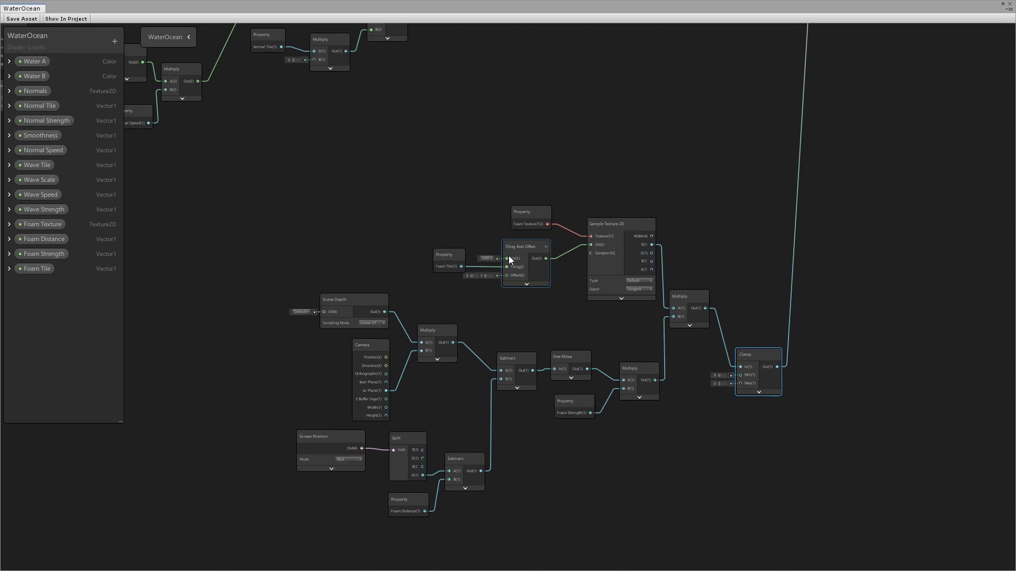
drag(415, 165, 698, 305)
click(698, 227)
Step: Add a Subtract node in the free space between the normal map nodes and the foam nodes
middle_drag(412, 157, 479, 208)
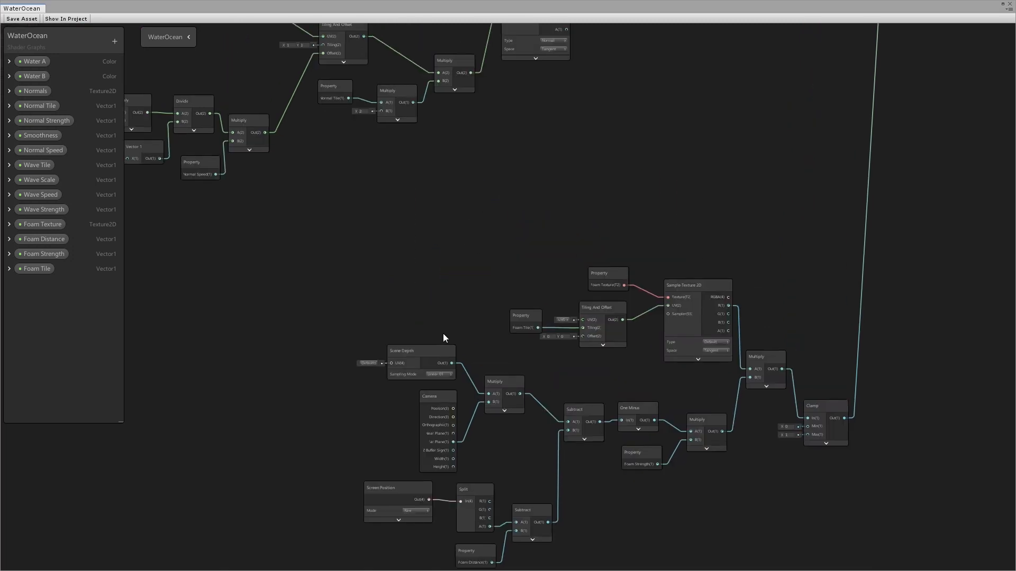
middle_drag(443, 333, 413, 293)
key(space)
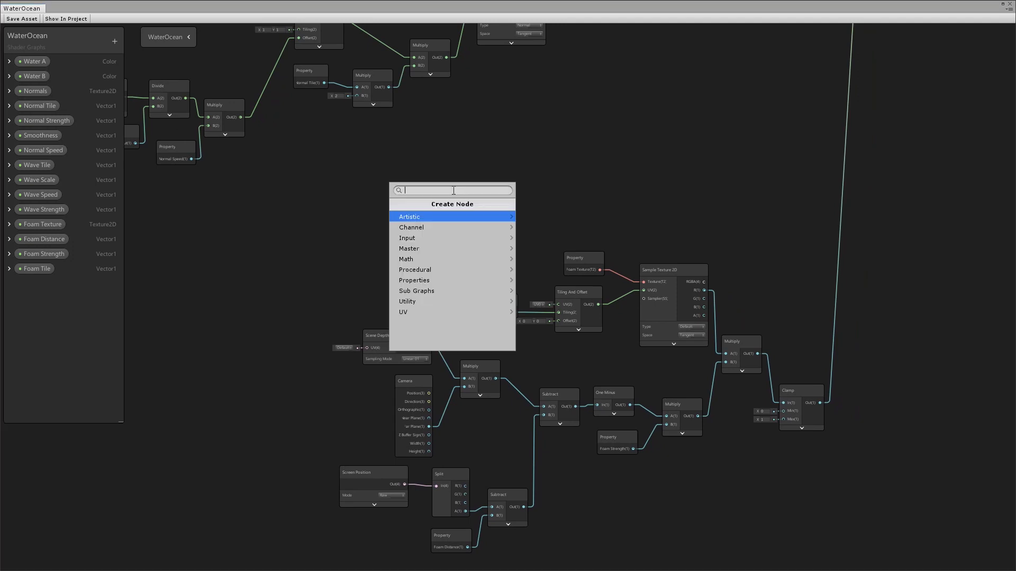
text(sub)
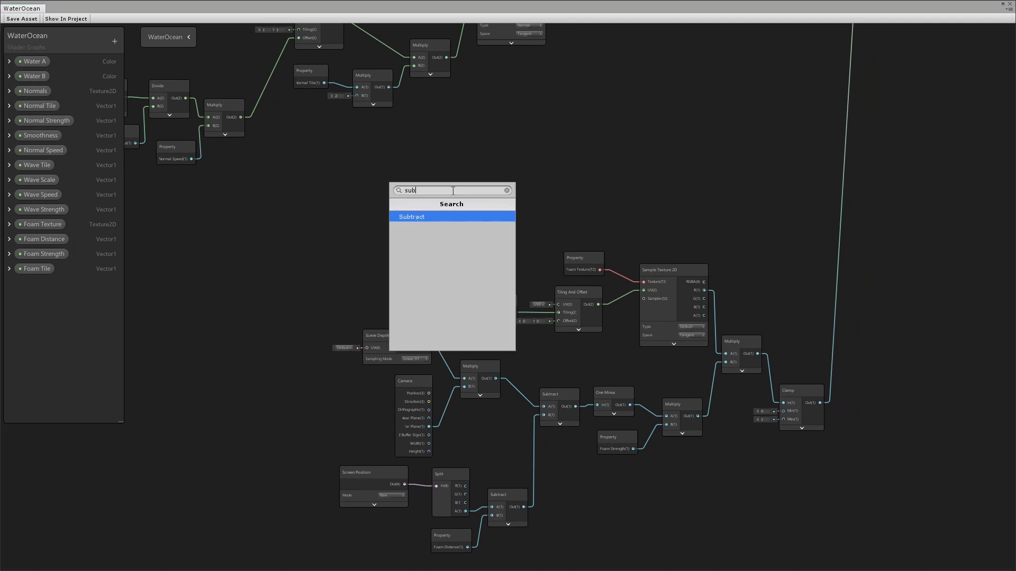
key(Return)
Step: Tidy the spacing of the Split, foam distance Subtract and Foam Distance property nodes
drag(507, 500, 510, 495)
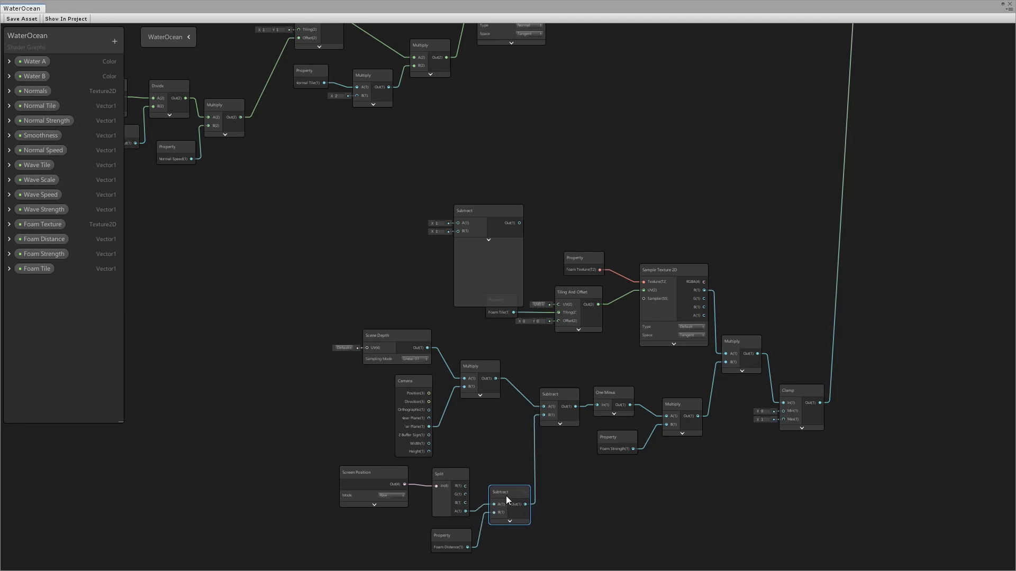
drag(450, 478, 445, 476)
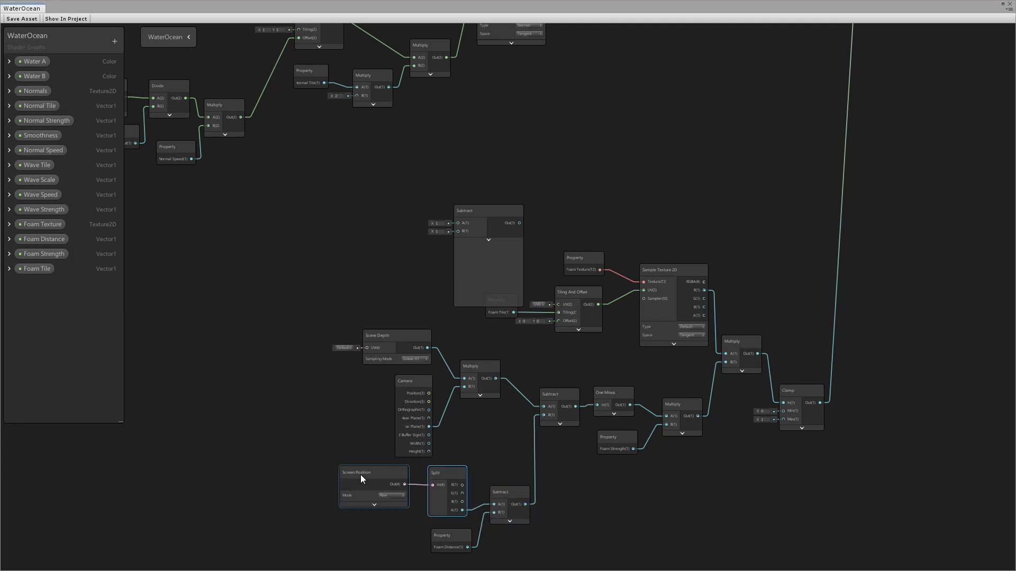
drag(498, 494, 495, 493)
drag(460, 533, 462, 512)
middle_drag(475, 426, 480, 453)
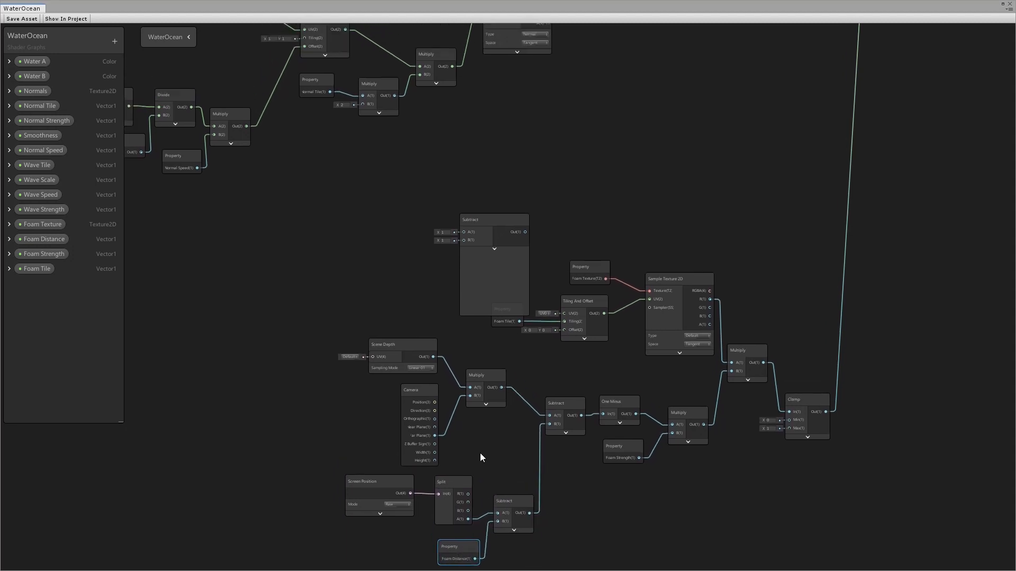
Step: Collapse the new Subtract node's preview and connect the Split node's A output to its A input
click(494, 249)
drag(484, 232, 499, 226)
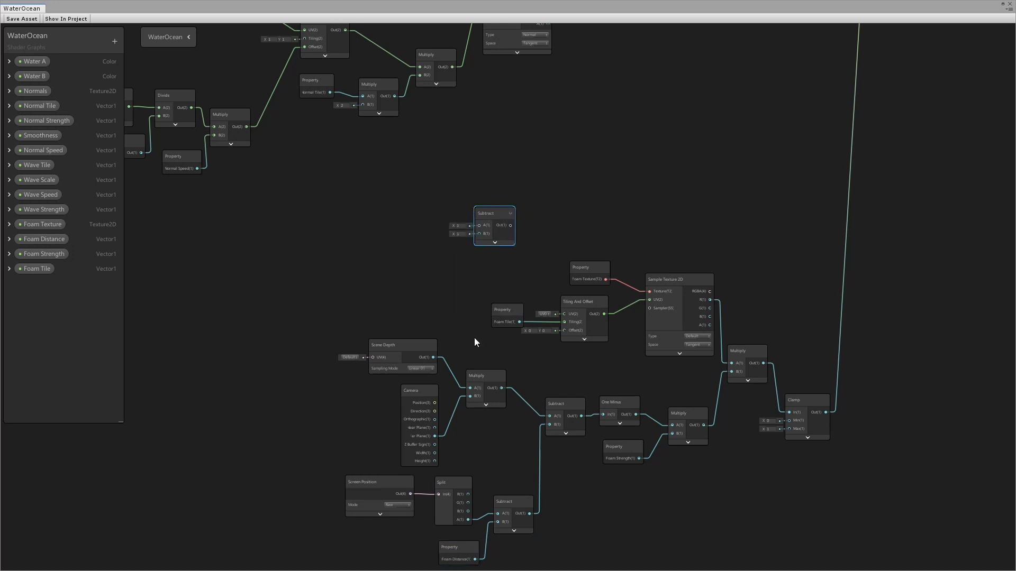
drag(469, 520, 480, 227)
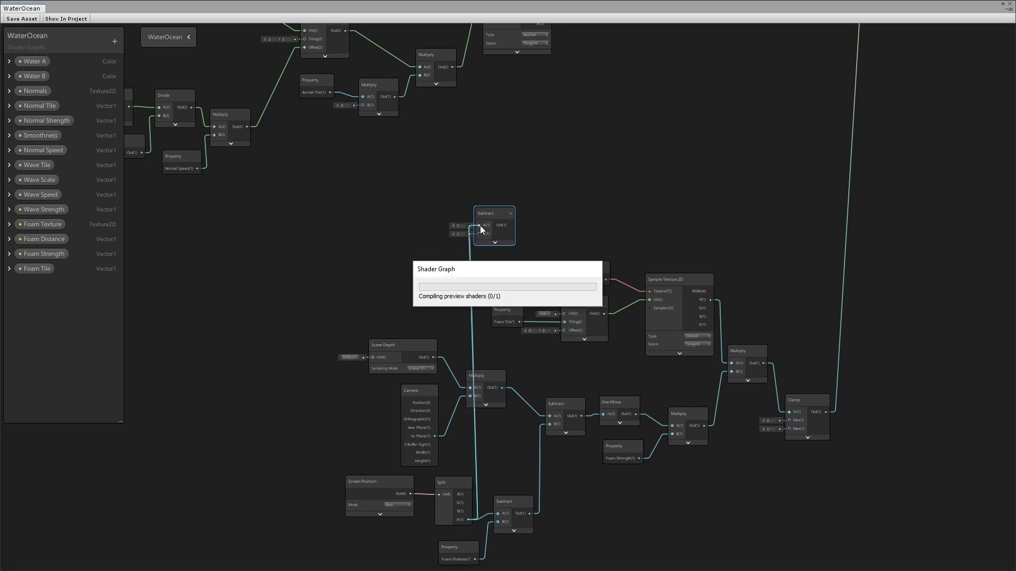
drag(488, 217, 496, 211)
Step: Add a Vector 1 node near the new Subtract node
click(406, 251)
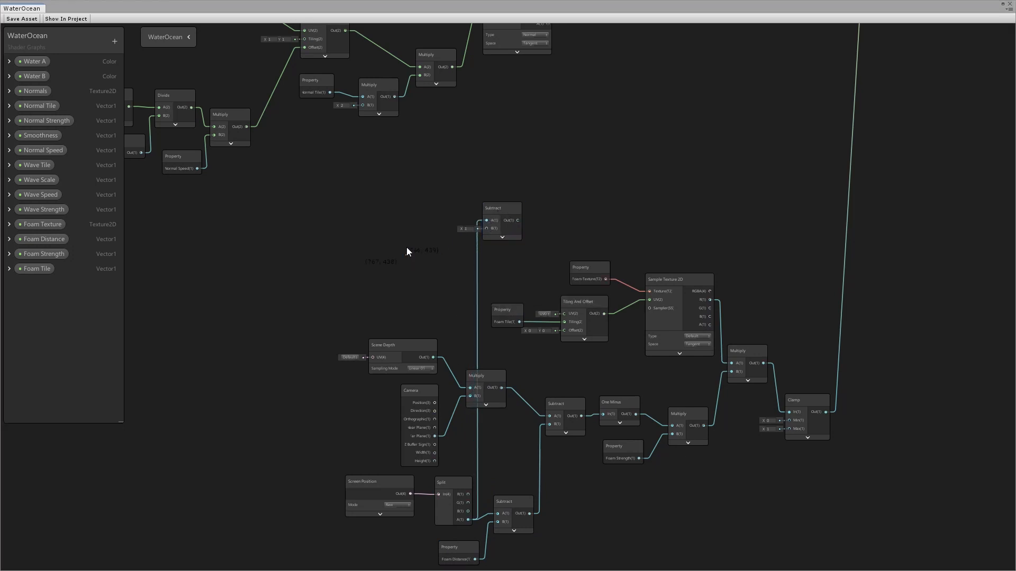
key(space)
text(vector)
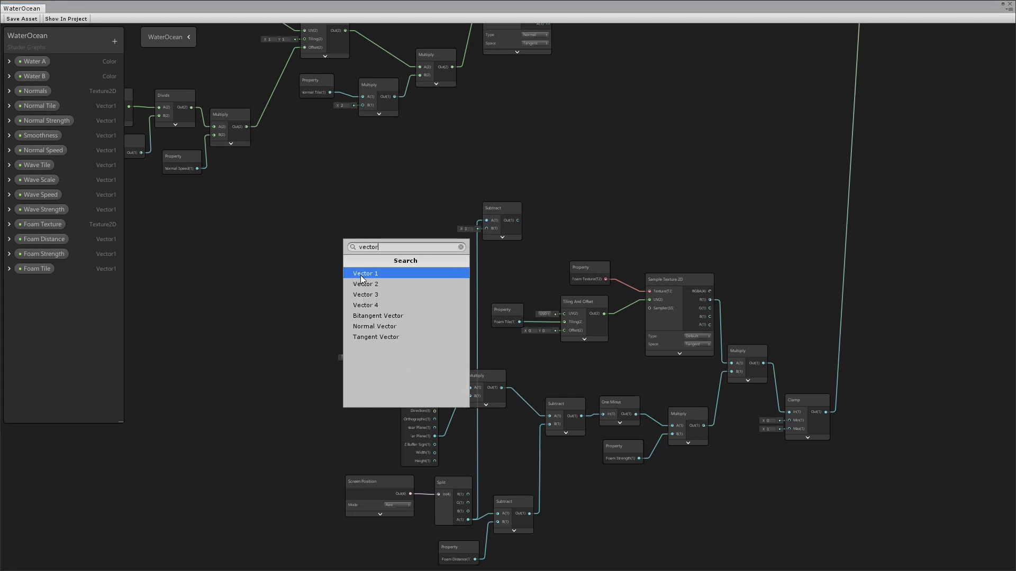
click(361, 275)
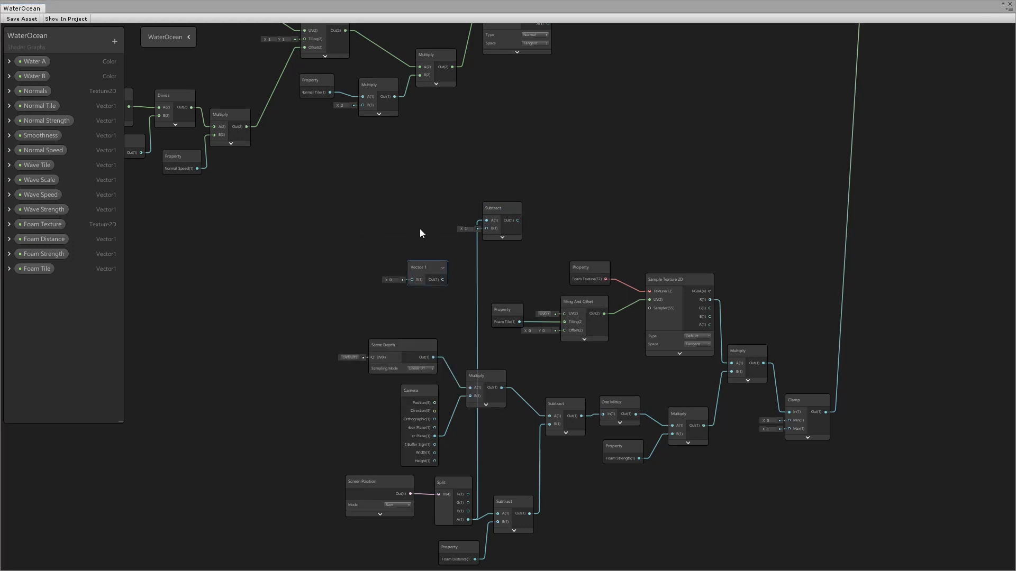
drag(421, 233, 420, 220)
Step: Nudge the Foam Distance property and line up the Vector 1 node beside the new Subtract node
drag(462, 548, 460, 541)
middle_drag(460, 541, 451, 406)
scroll(451, 406, up, 3)
mouse_move(447, 405)
mouse_down()
mouse_move(450, 391)
mouse_move(442, 401)
mouse_up()
middle_drag(436, 233, 436, 401)
middle_drag(464, 176, 483, 302)
click(422, 195)
middle_drag(416, 195, 424, 188)
drag(423, 189, 428, 182)
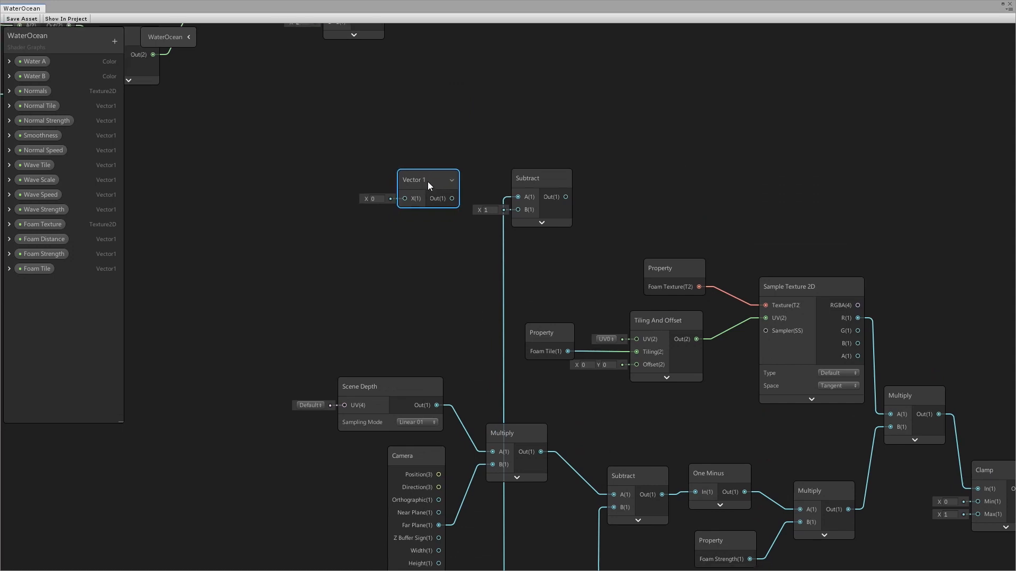
Step: Convert the Vector 1 node to a property and rename it Depth
right_click(422, 178)
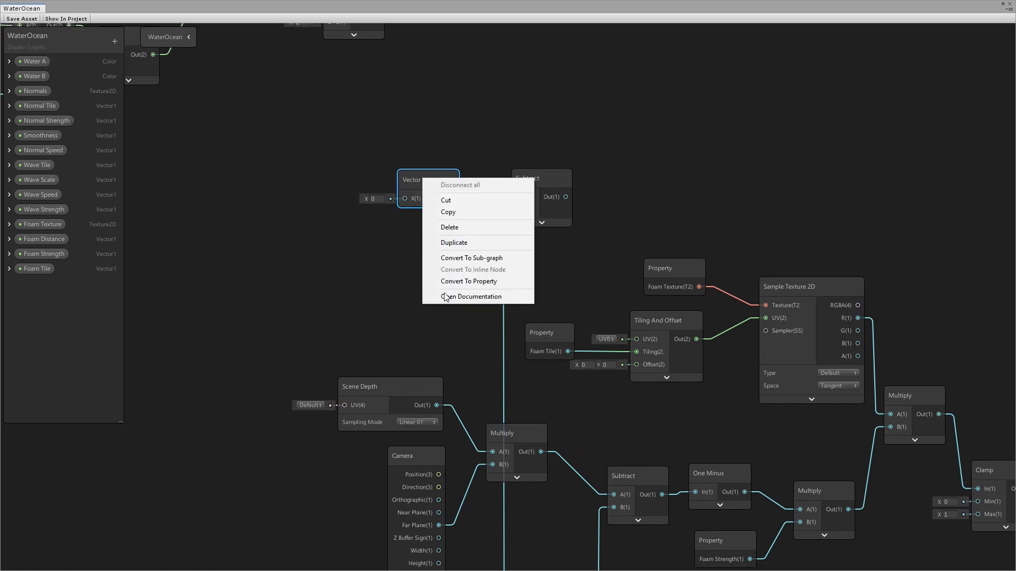
click(455, 284)
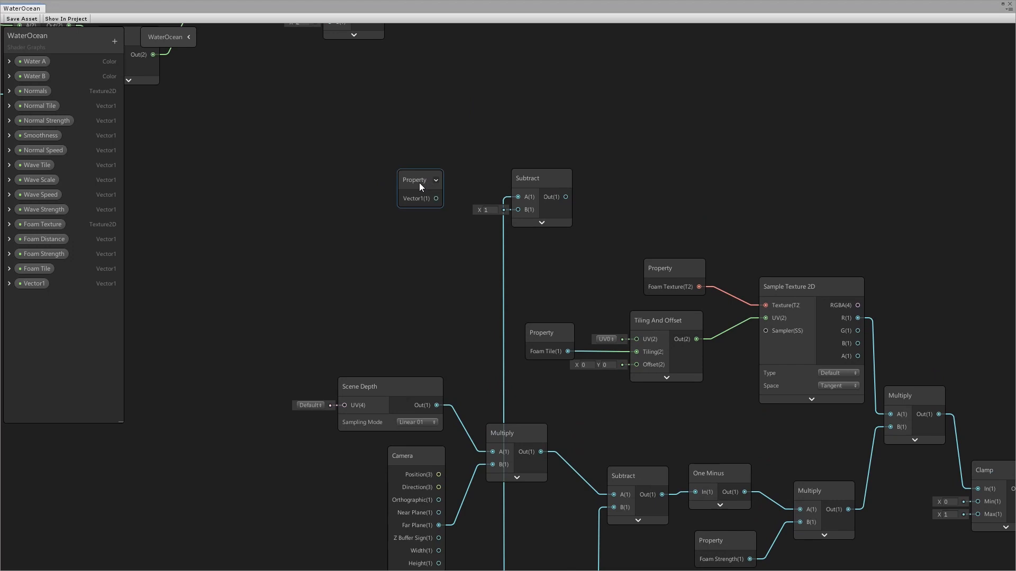
right_click(36, 284)
click(58, 291)
text(De)
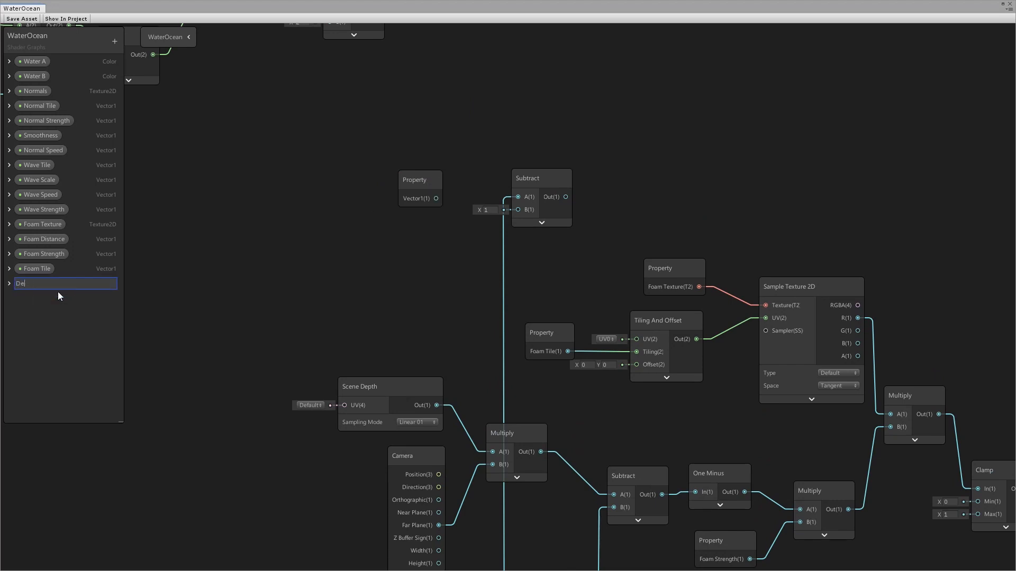
text(pth)
key(Return)
Step: Connect the Depth property to the new Subtract node's B input and adjust the node's position
drag(436, 198, 519, 211)
middle_drag(669, 379, 501, 279)
scroll(574, 288, down, 2)
click(405, 128)
drag(405, 128, 405, 124)
Step: Add a second Subtract node with the Scene Depth Multiply output as A and the first depth Subtract output as B
click(498, 127)
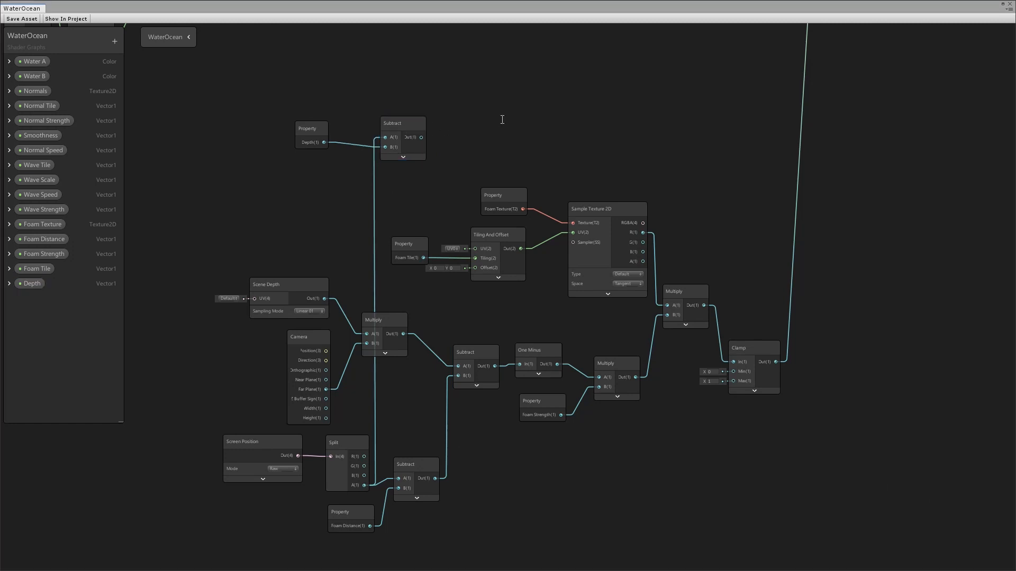
key(space)
text(sub)
click(459, 146)
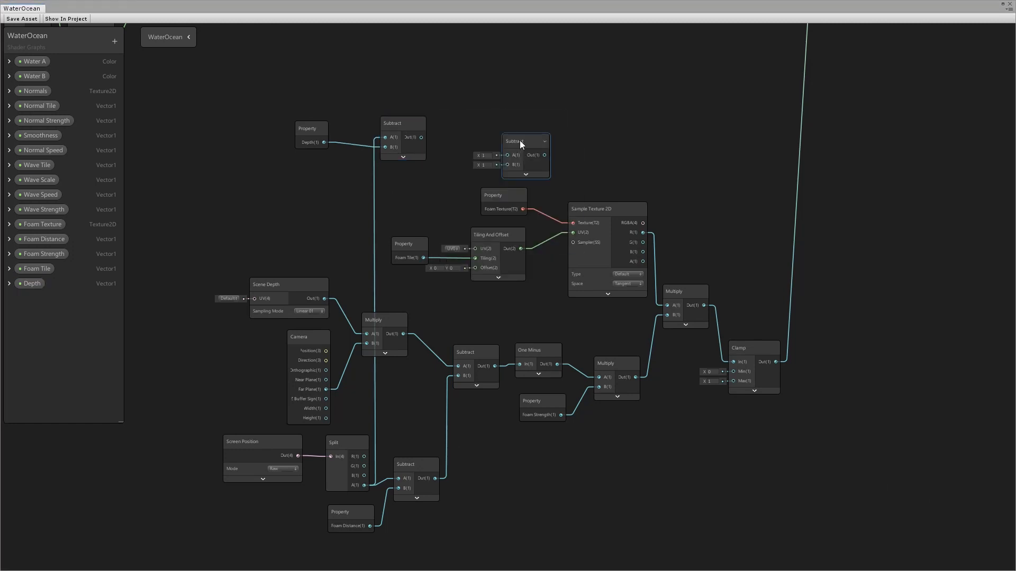
drag(399, 119, 487, 145)
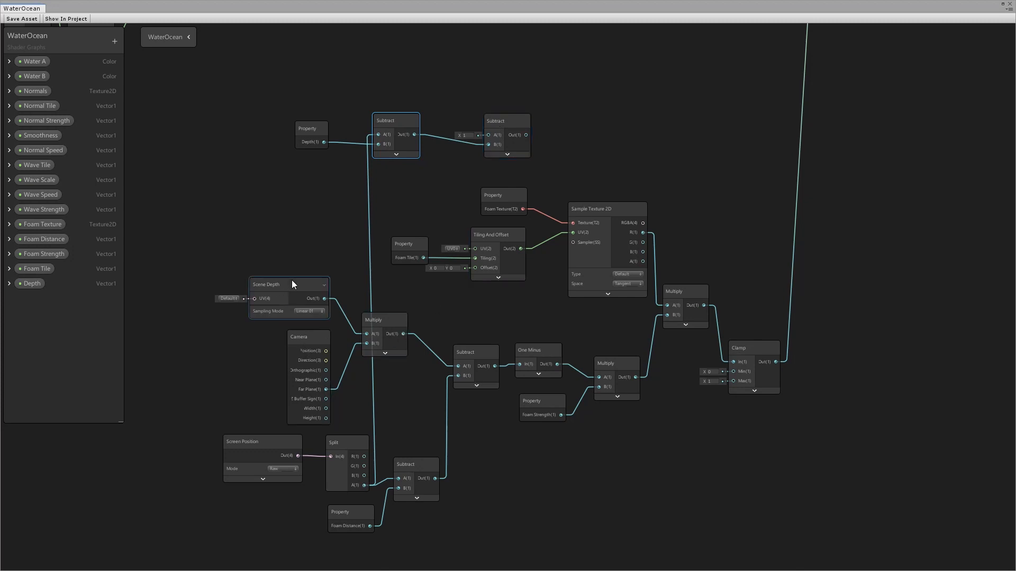
drag(403, 334, 462, 120)
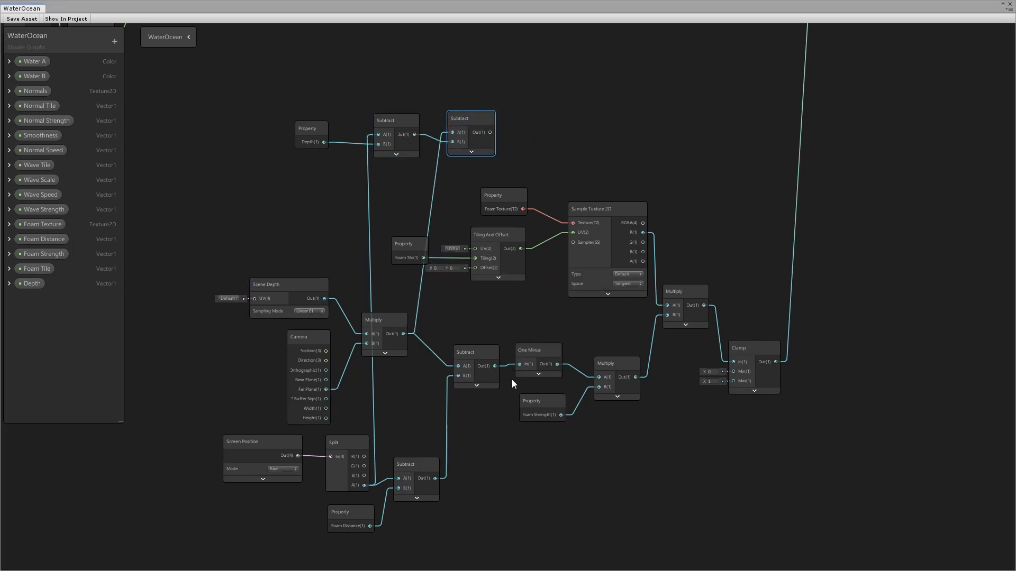
drag(465, 335, 591, 404)
click(658, 424)
drag(400, 121, 471, 110)
Step: Add a Clamp node and feed the second depth Subtract node's output into its In input
middle_drag(546, 110, 549, 178)
key(space)
text(clam)
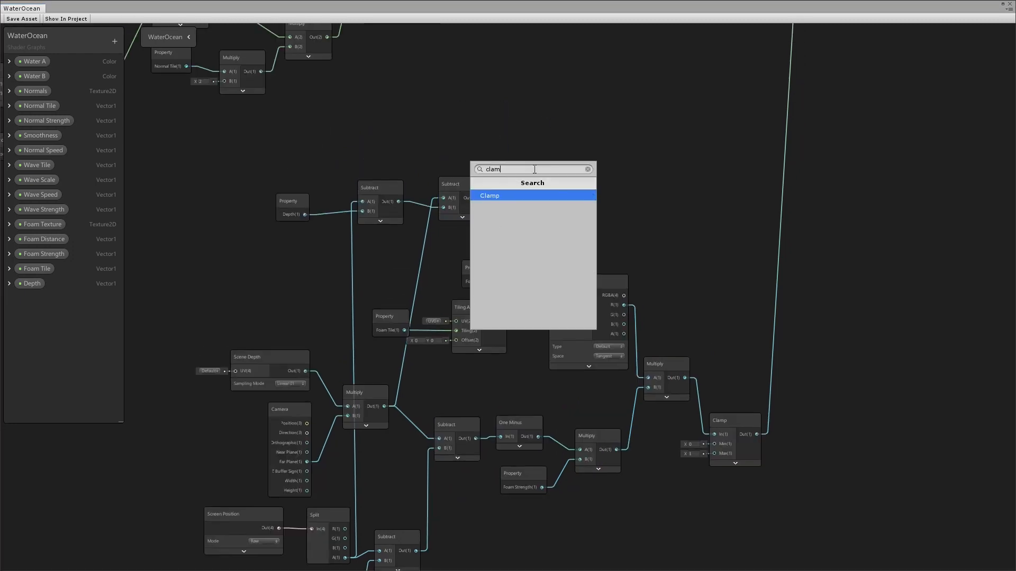
click(518, 195)
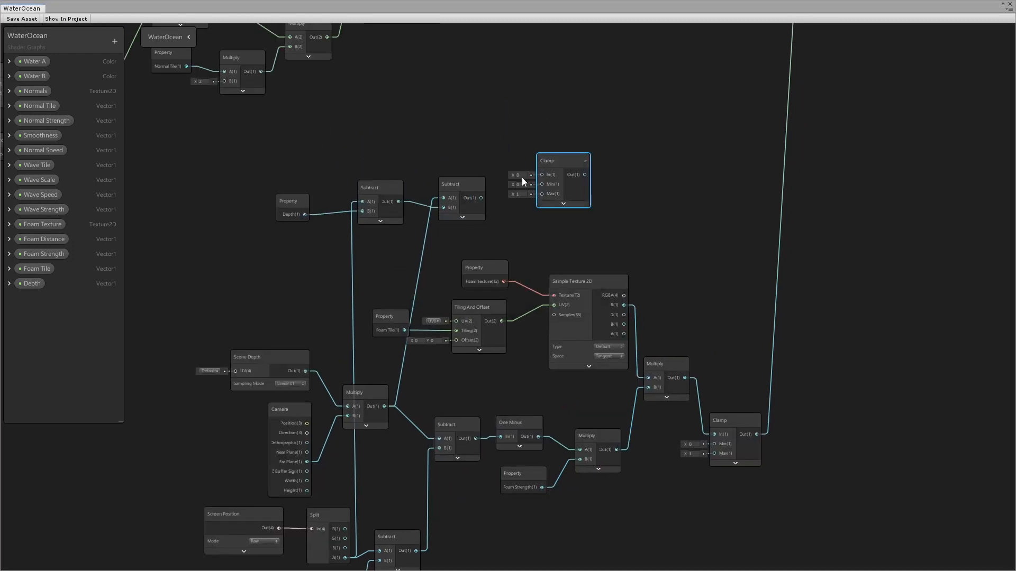
drag(481, 198, 558, 161)
middle_drag(566, 186, 522, 274)
scroll(522, 274, down, 1)
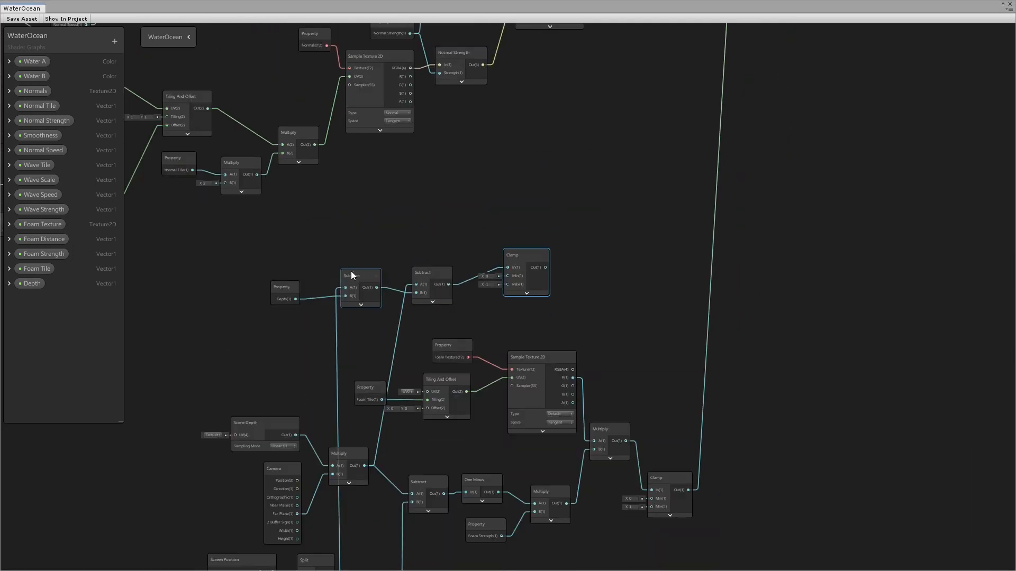
Step: Tidy the depth row by repositioning the Depth property, both Subtract nodes and the Clamp
drag(351, 274, 346, 270)
click(413, 268)
drag(413, 267, 411, 261)
drag(281, 288, 284, 284)
drag(517, 256, 510, 252)
Step: Reposition the color Multiply node and move PBR Master farther away from it to make room between them
middle_drag(582, 116, 500, 293)
scroll(500, 293, down, 3)
middle_drag(551, 206, 513, 296)
drag(522, 109, 515, 104)
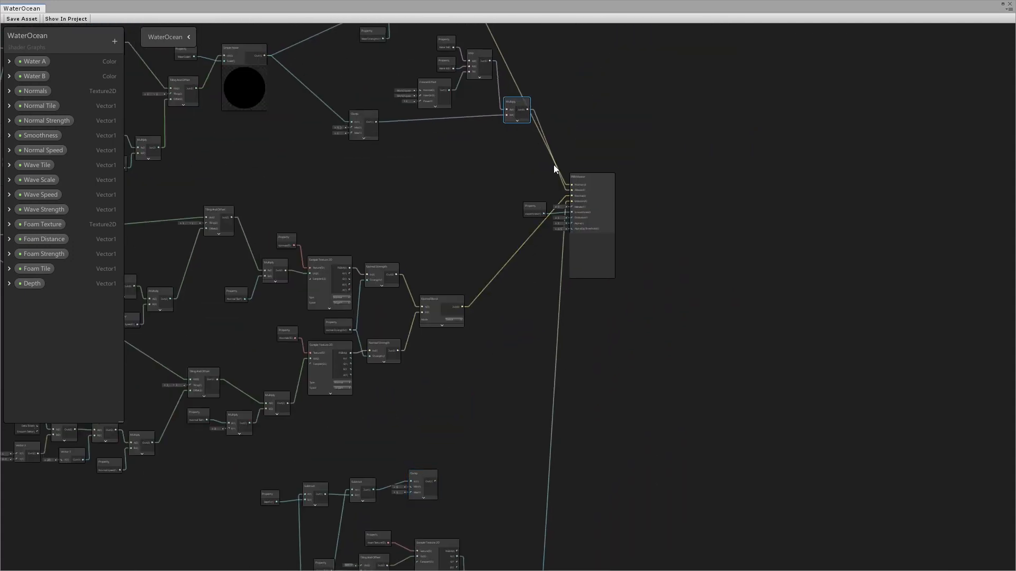
scroll(581, 176, up, 3)
drag(484, 66, 480, 81)
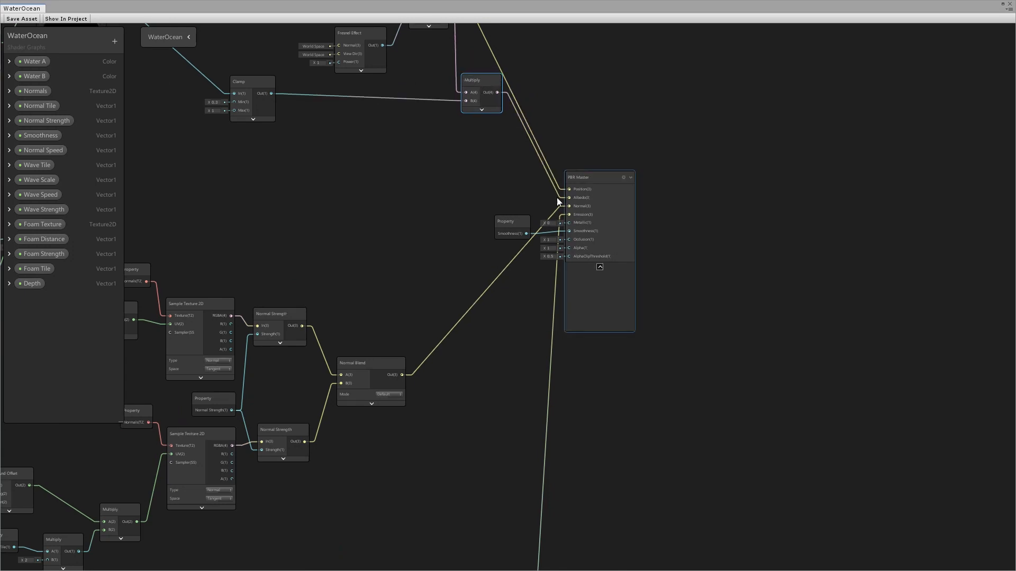
drag(594, 175, 637, 174)
Step: Add a Lerp node above the new depth Clamp node
middle_drag(474, 471, 504, 293)
click(466, 368)
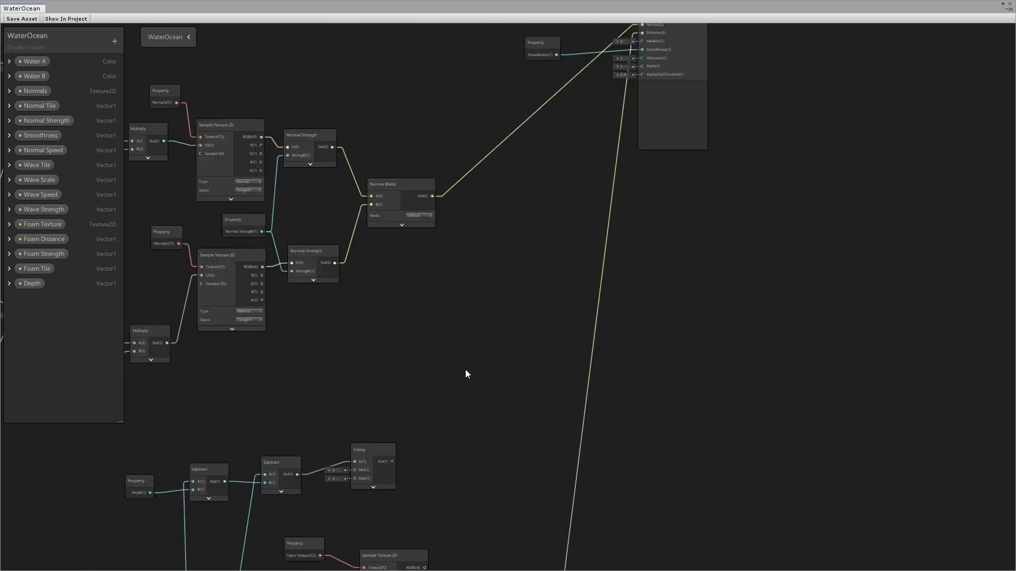
key(space)
text(lerp)
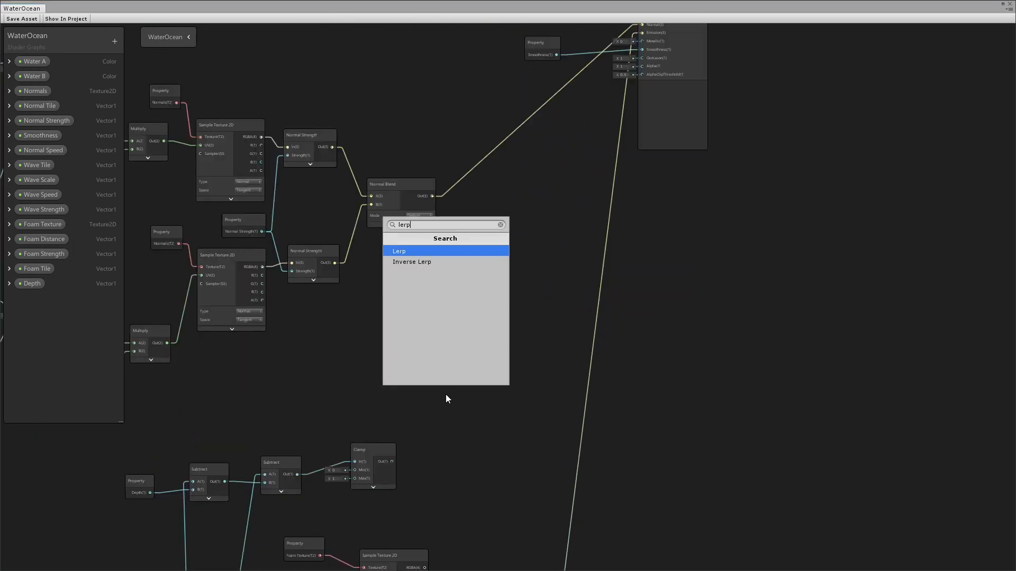
click(405, 251)
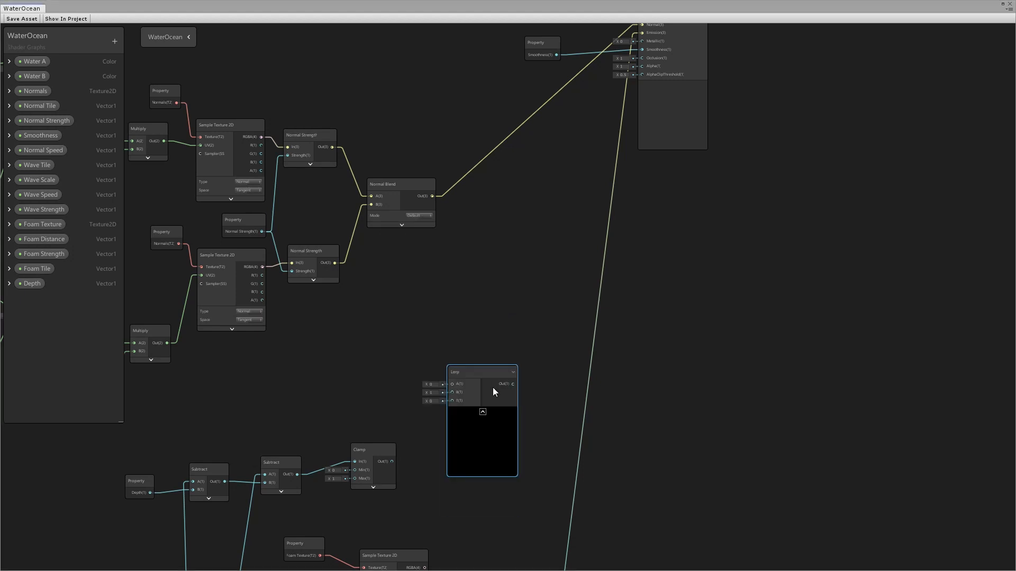
scroll(480, 421, up, 2)
click(482, 417)
click(465, 415)
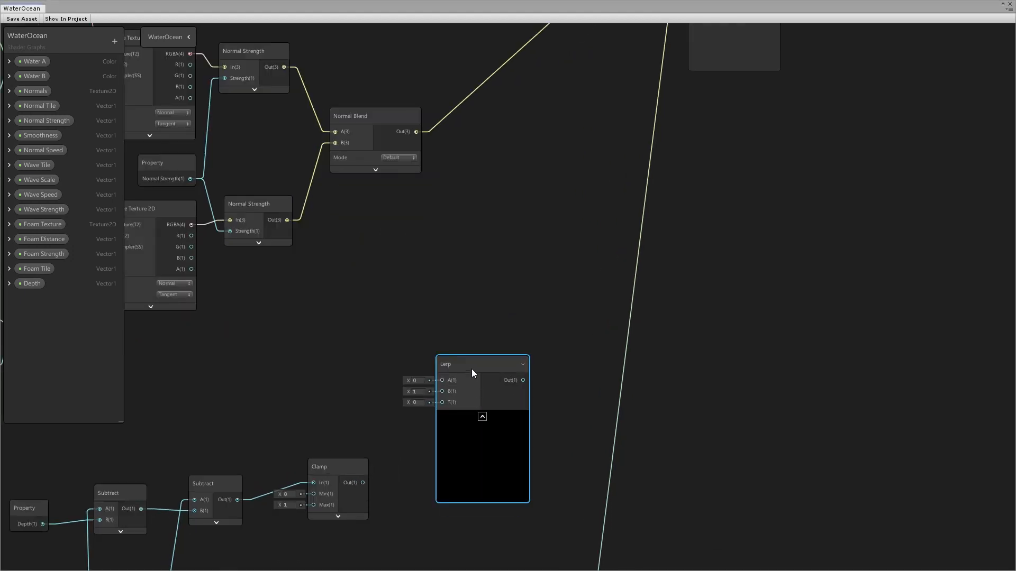
drag(472, 370, 480, 348)
middle_drag(487, 388, 521, 301)
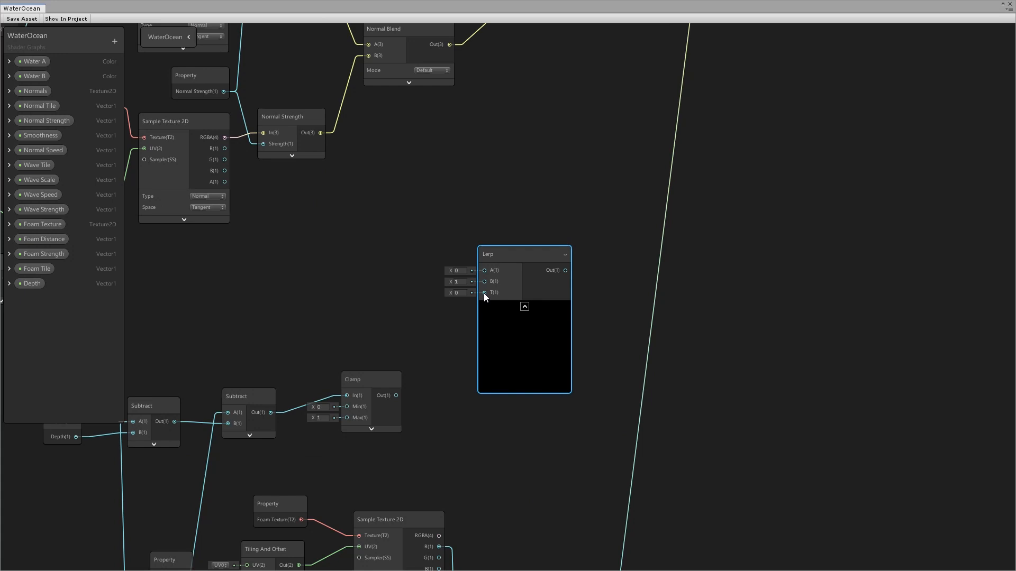
Step: Connect the depth Clamp output to the Lerp node's T input and collapse the Lerp preview
drag(395, 396, 485, 292)
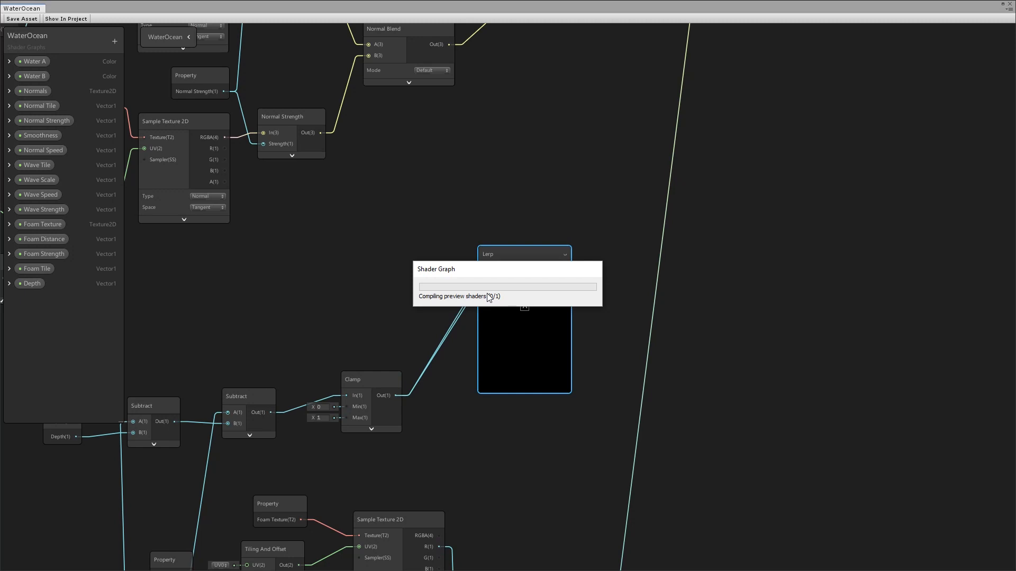
click(525, 307)
drag(496, 259, 462, 243)
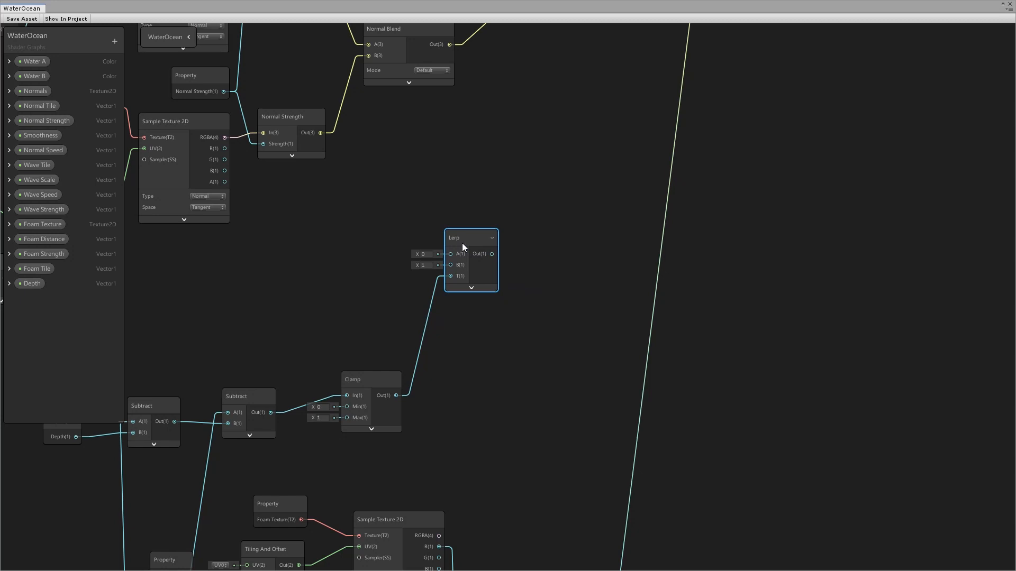
Step: Move the Lerp node between the color Multiply and PBR Master and adjust the spacing of both nodes
scroll(537, 117, down, 2)
scroll(519, 267, down, 2)
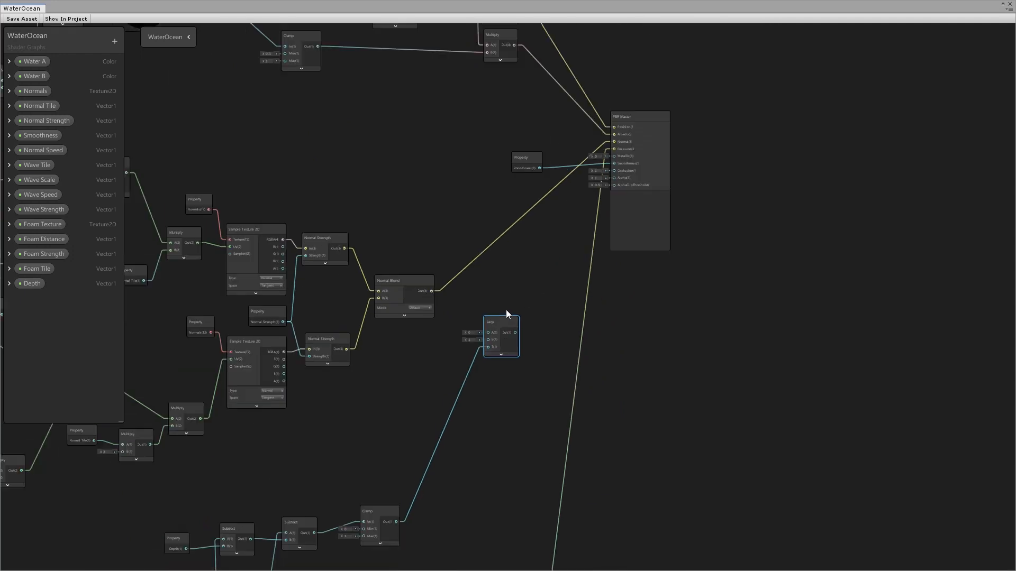
drag(502, 324, 569, 105)
scroll(577, 117, up, 4)
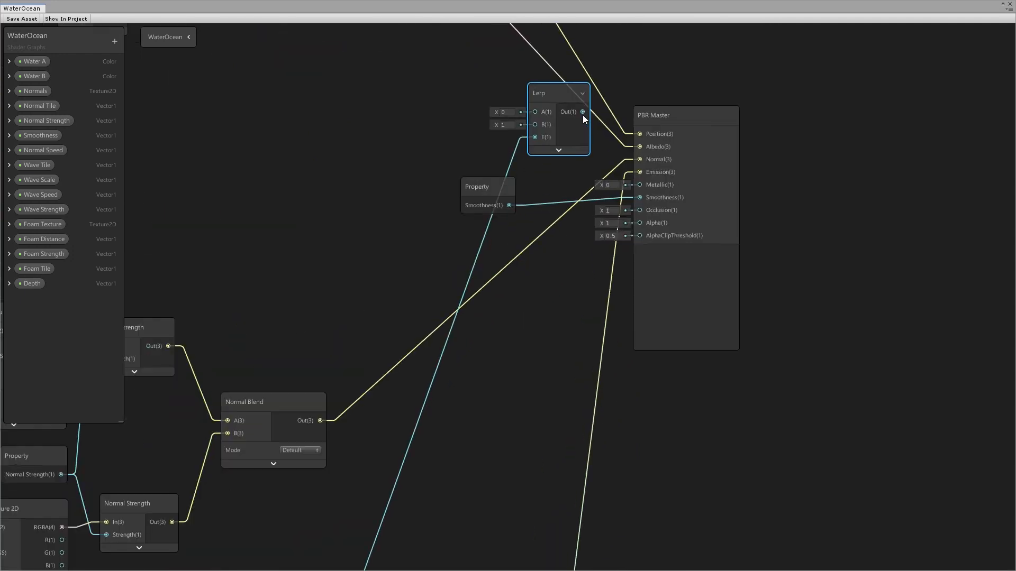
middle_drag(567, 122, 557, 230)
drag(544, 215, 528, 193)
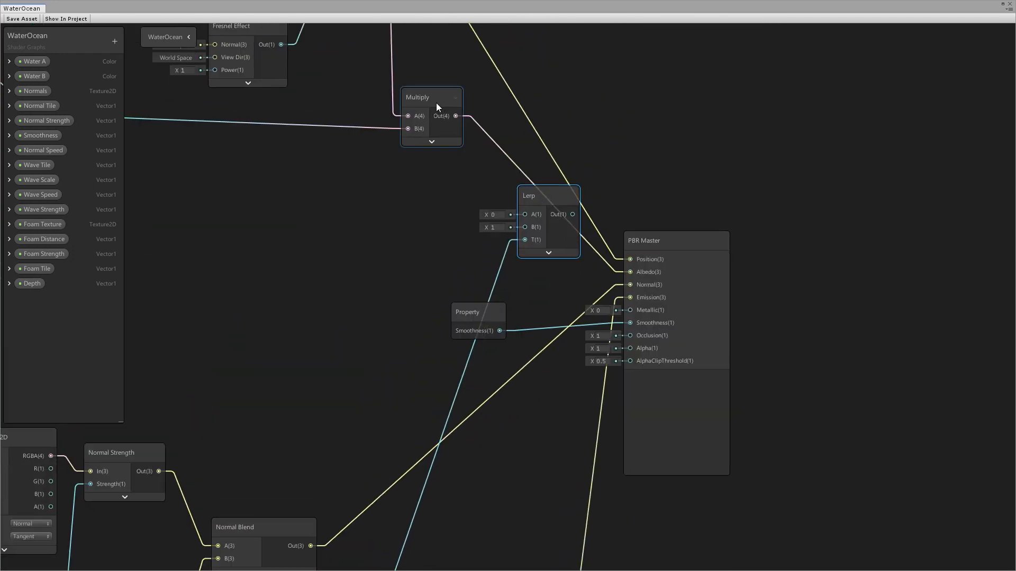
drag(436, 103, 424, 97)
drag(533, 198, 545, 194)
scroll(530, 242, down, 2)
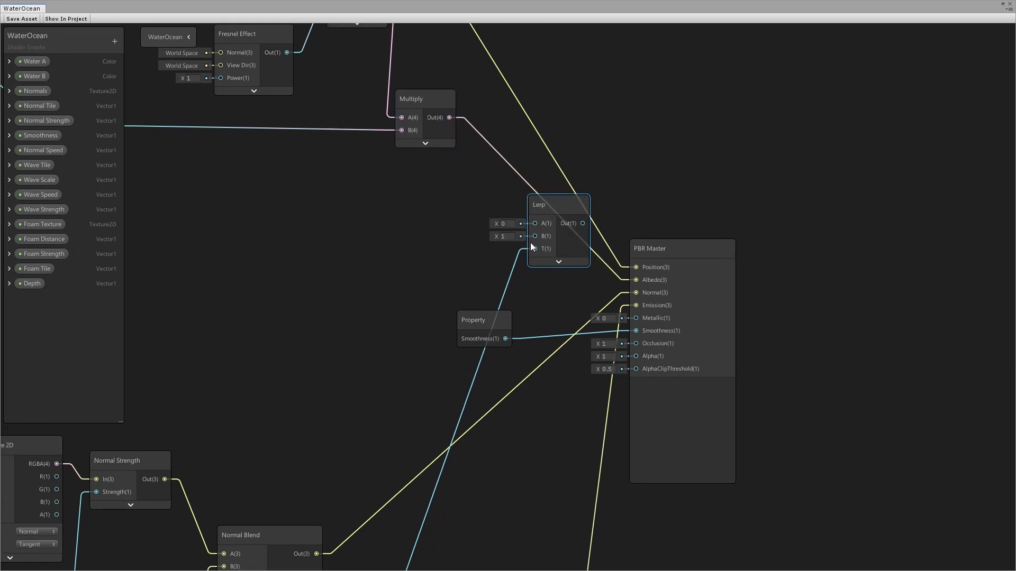
Step: Adjust the spacing of the Fresnel Effect, water color Lerp and color Multiply nodes
drag(369, 151, 374, 150)
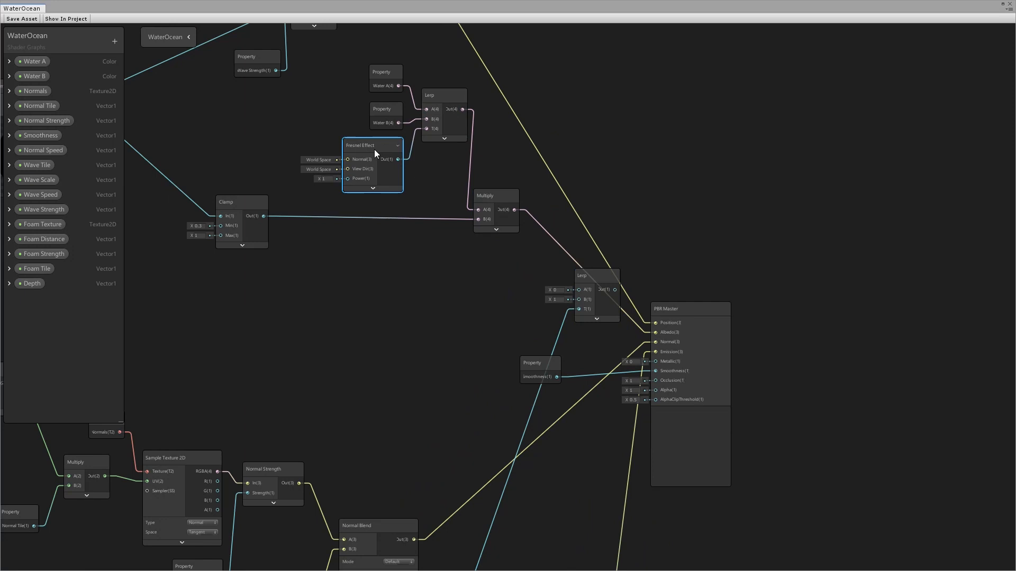
drag(445, 96, 450, 96)
click(497, 193)
drag(497, 192, 502, 188)
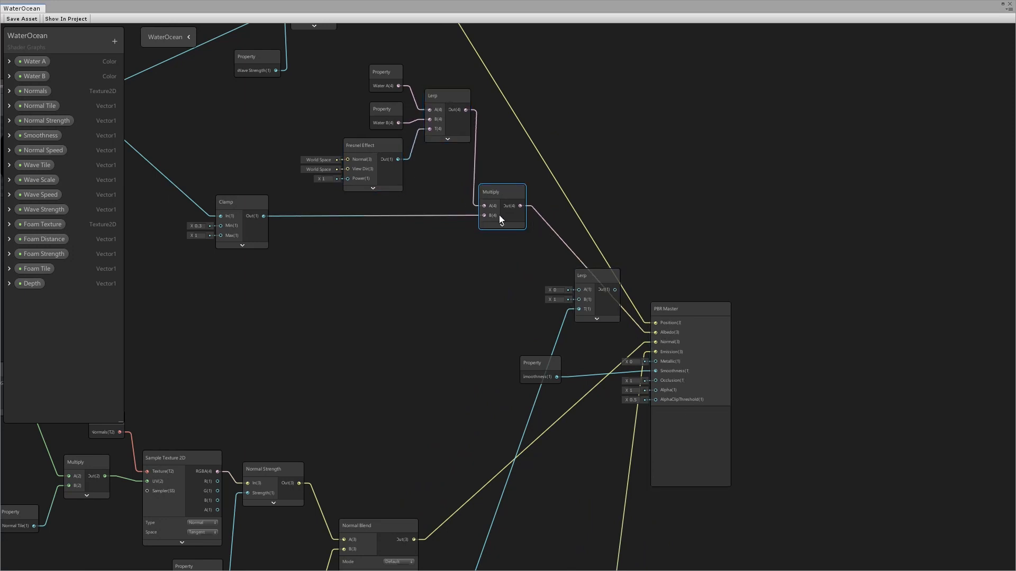
scroll(500, 215, up, 3)
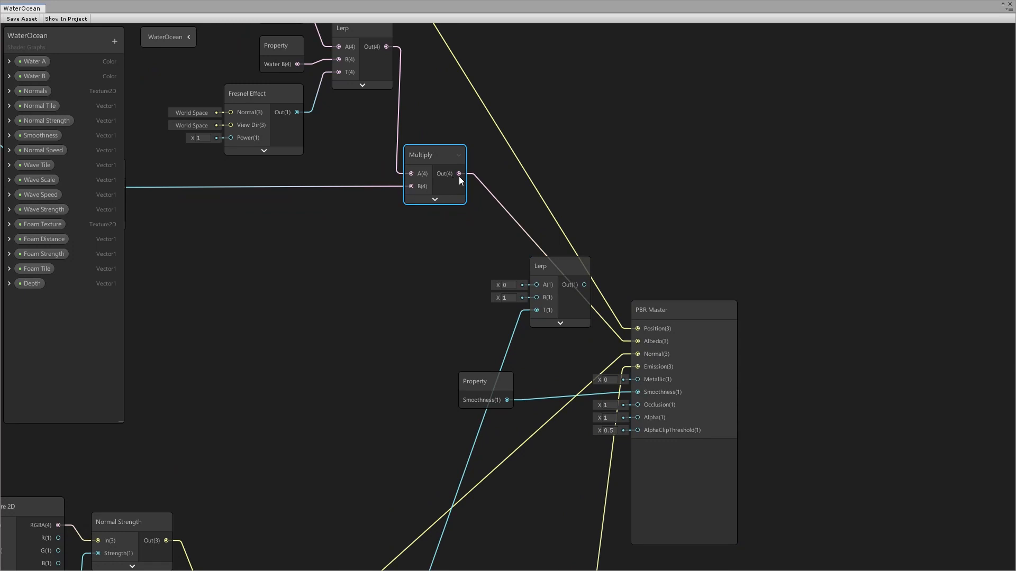
Step: Connect the color Multiply output to the depth Lerp's B input and nudge both nodes apart
drag(458, 176, 536, 309)
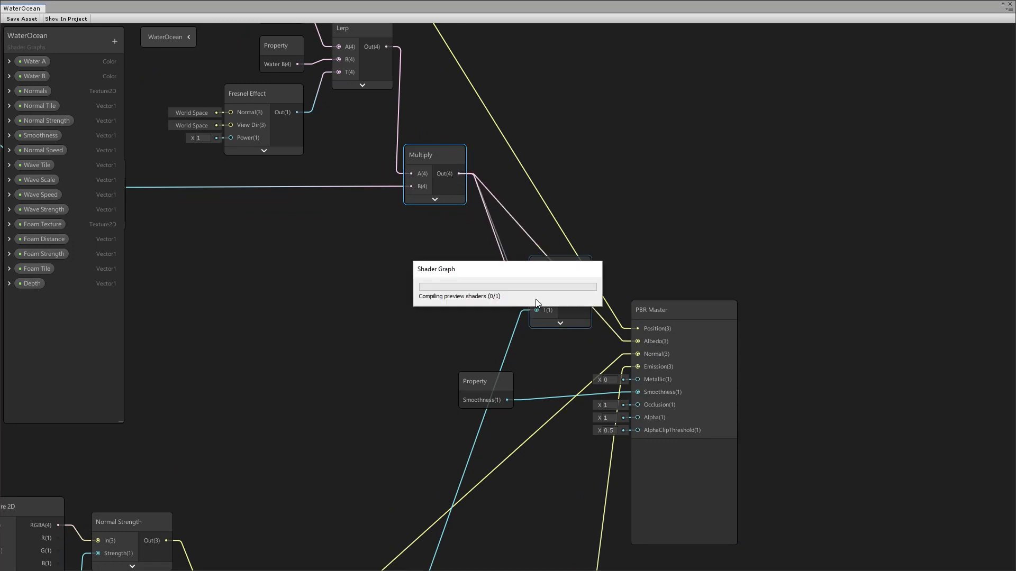
drag(553, 268, 546, 264)
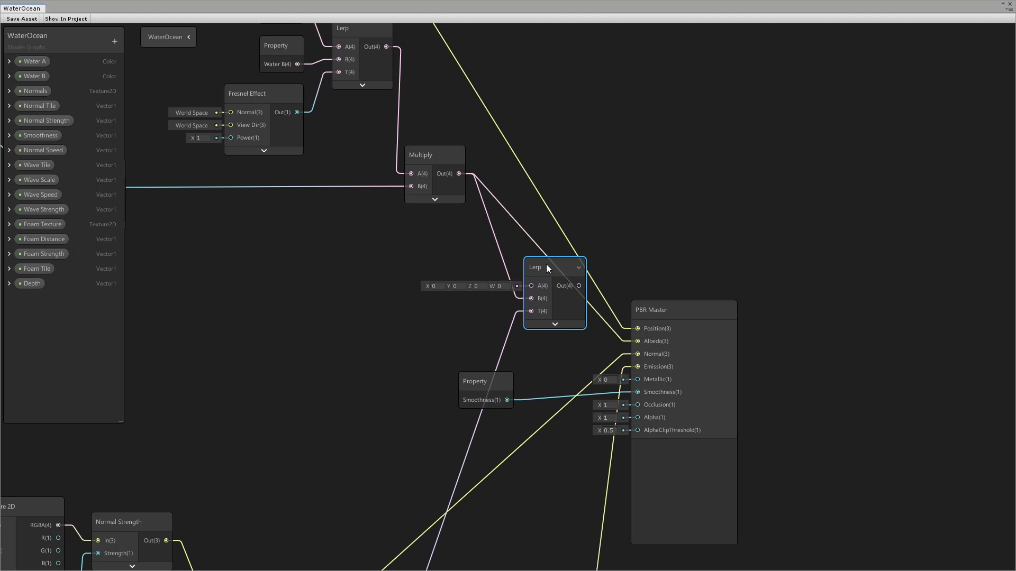
drag(433, 157, 430, 154)
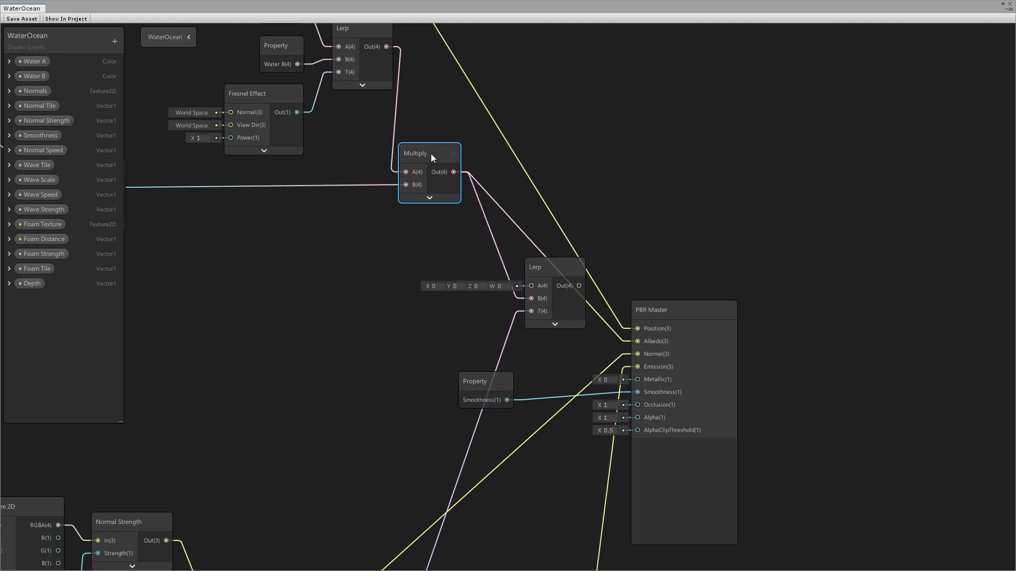
Step: Move the water color nodes, Fresnel Effect and color Multiply together farther away from the depth Lerp
middle_drag(326, 106, 527, 231)
scroll(528, 232, down, 3)
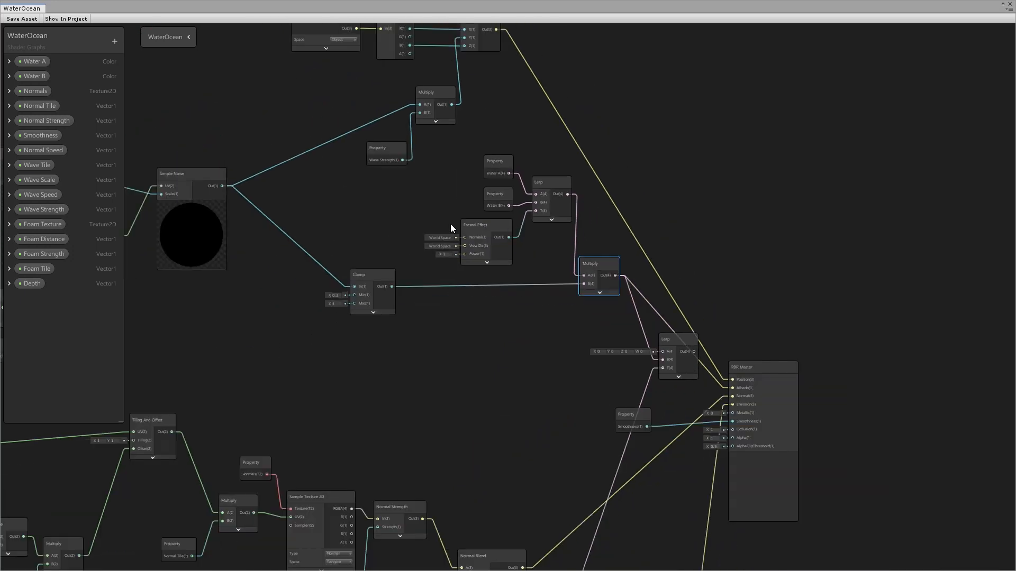
drag(459, 151, 574, 269)
click(700, 289)
Step: Add a Color node and place it above the depth Lerp, beside the color Multiply
middle_drag(700, 289, 631, 282)
scroll(630, 282, up, 3)
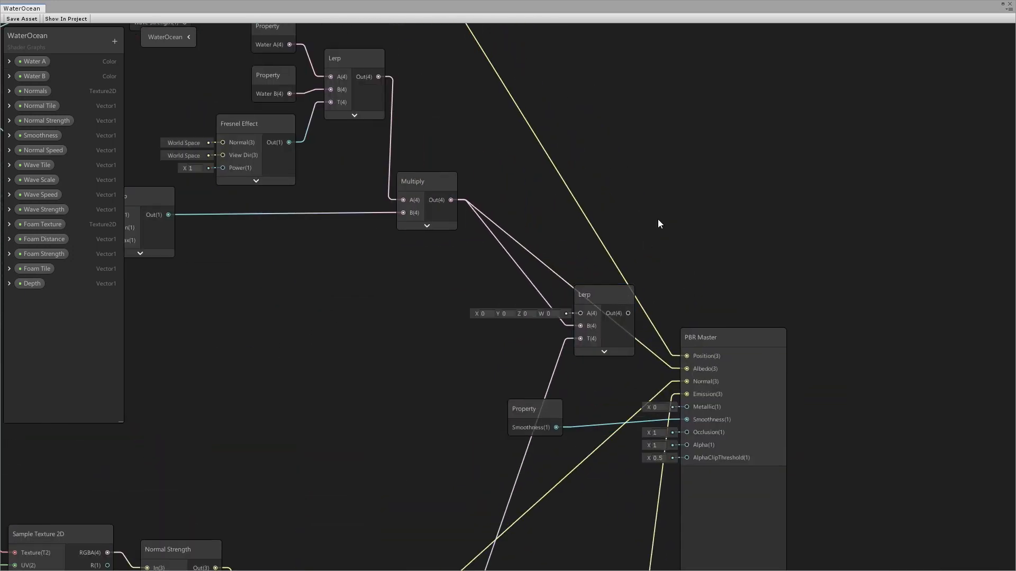
key(space)
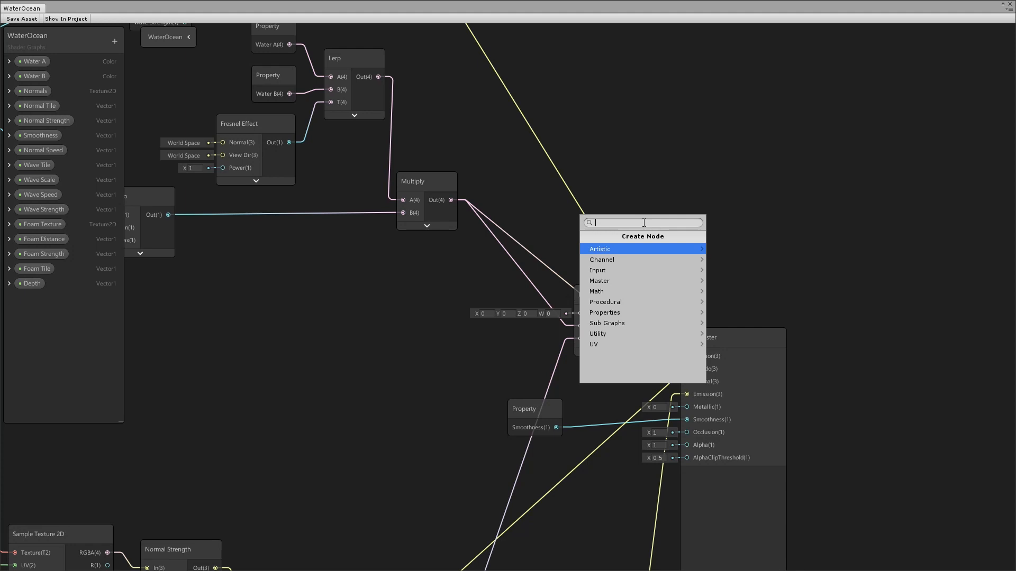
text(colour)
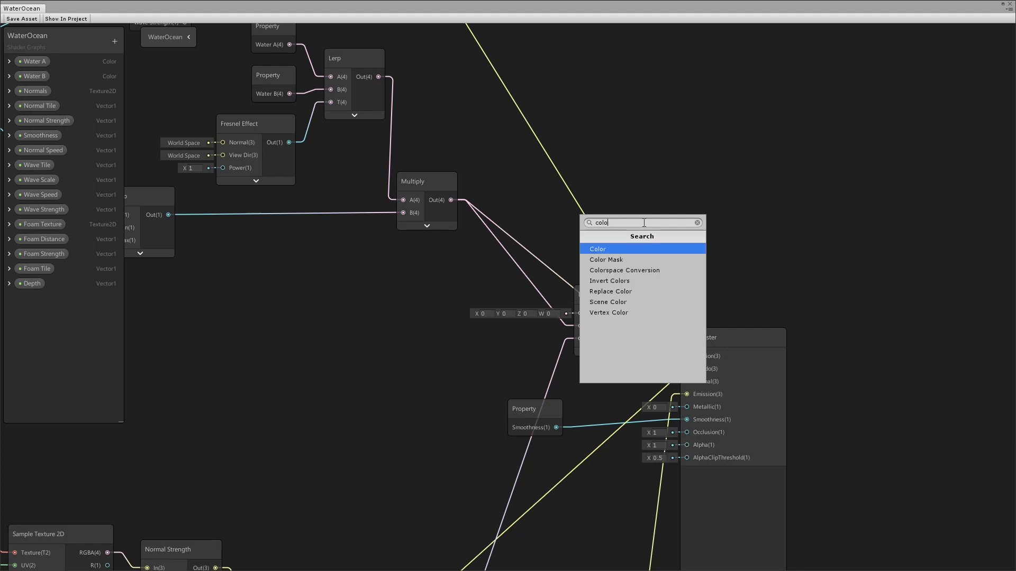
click(620, 252)
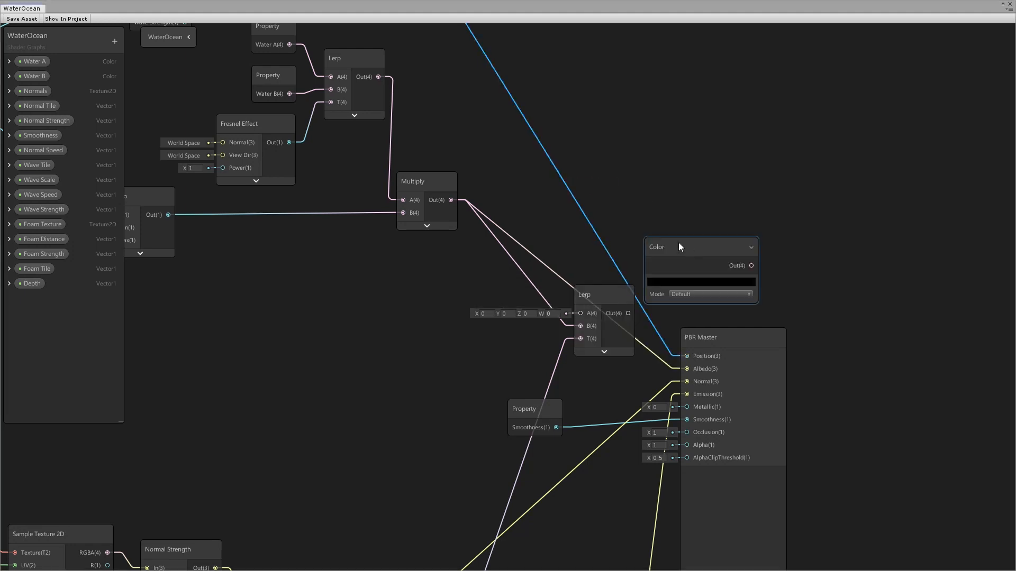
drag(678, 242, 561, 181)
Step: Convert the Color node to a property named Depth Colour
right_click(562, 178)
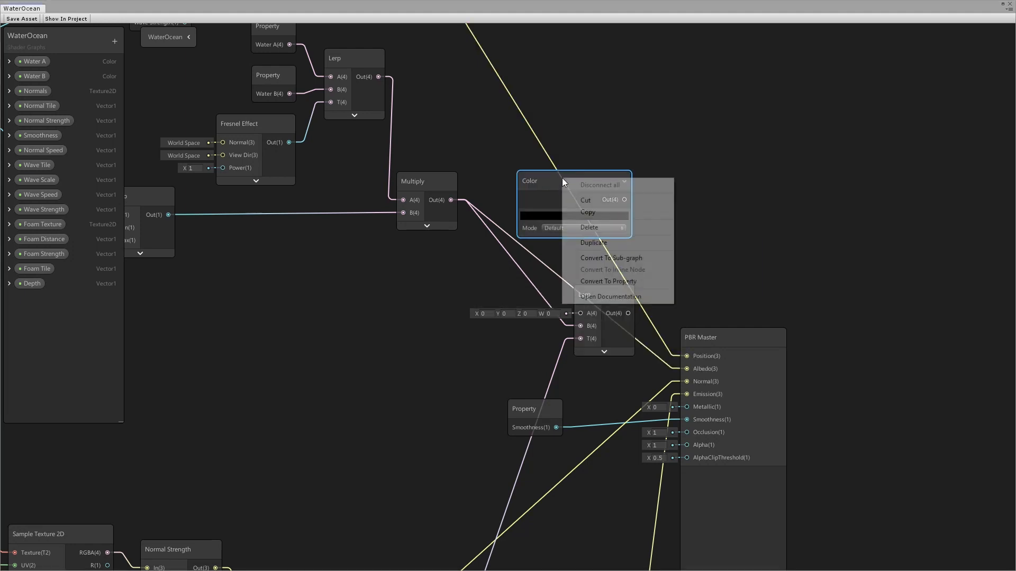
click(608, 281)
text(Depth Colour)
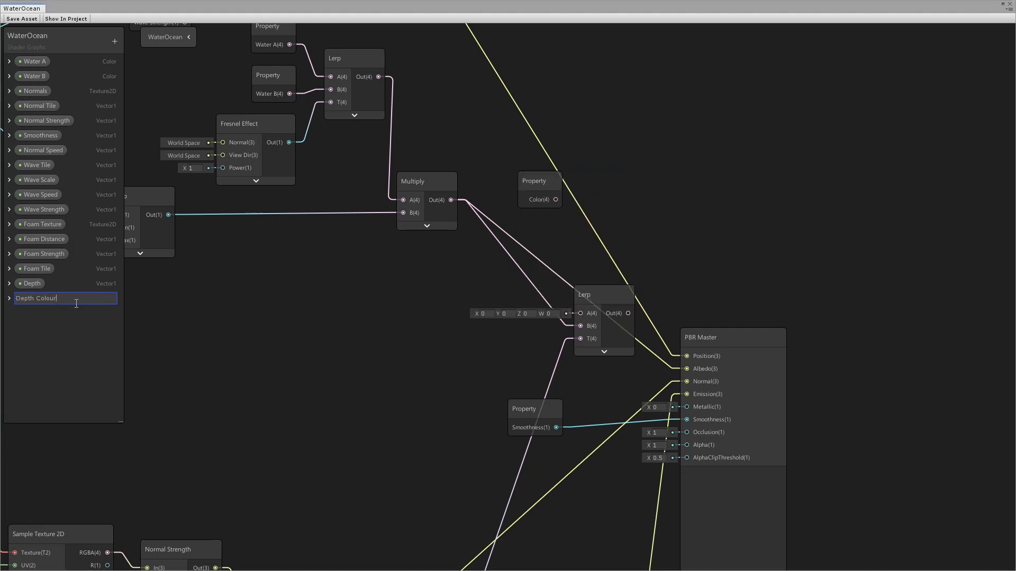
key(Return)
Step: Connect Depth Colour to the depth Lerp's A input and the Lerp output to PBR Master's Albedo, spacing the nodes out
drag(538, 185, 579, 314)
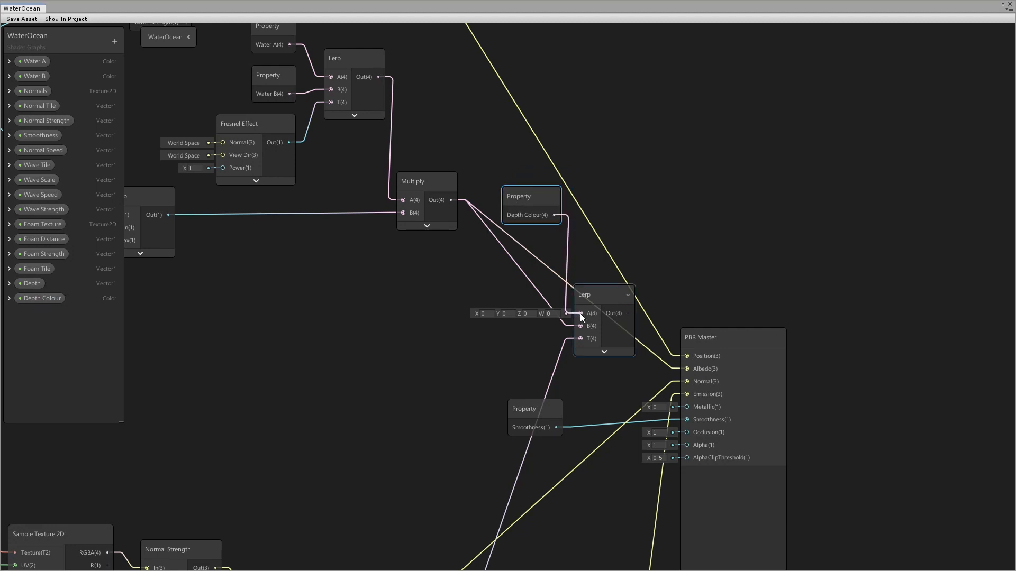
drag(667, 350, 687, 369)
click(600, 300)
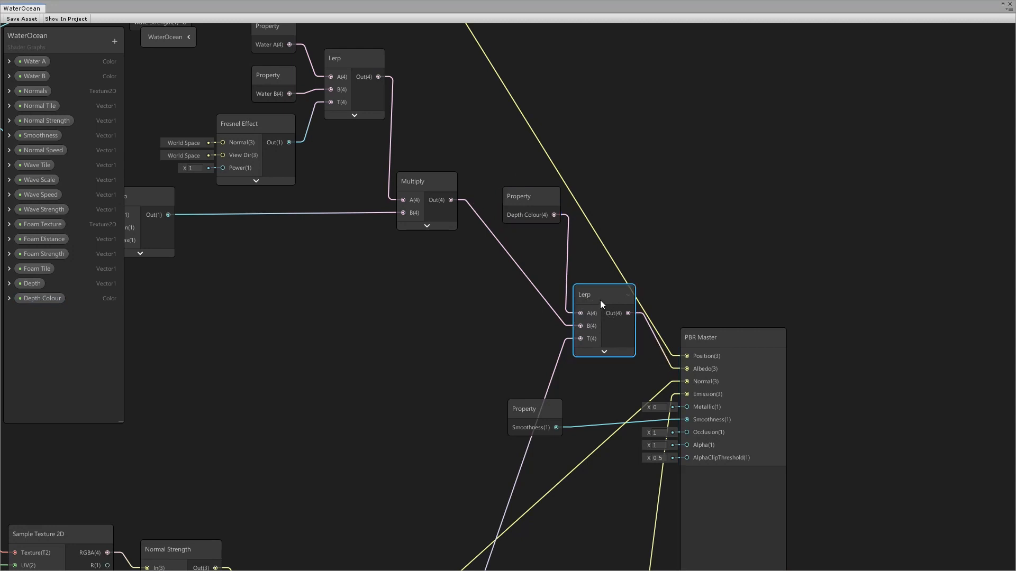
drag(600, 300, 590, 300)
drag(532, 199, 505, 227)
drag(428, 180, 408, 180)
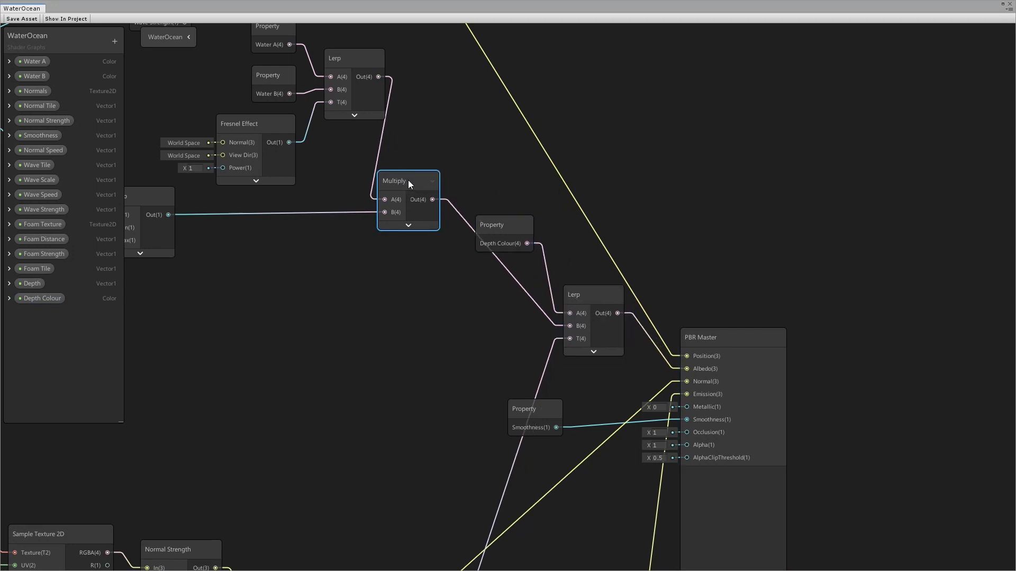
Step: Save the WaterOcean shader graph and set the water material's Depth to 0.22
scroll(528, 213, down, 3)
click(482, 259)
middle_drag(482, 259, 546, 182)
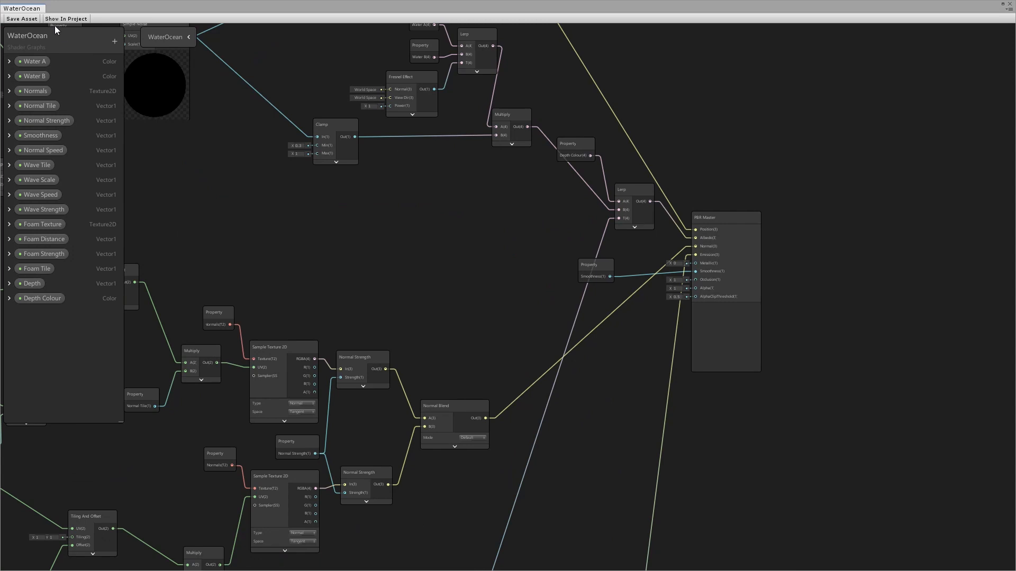
click(28, 20)
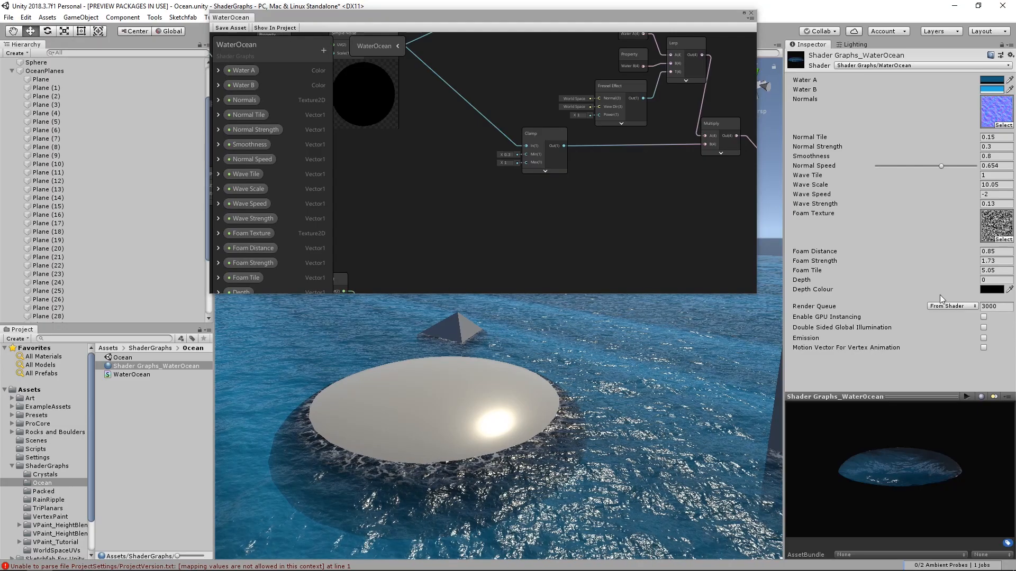
drag(963, 283, 950, 284)
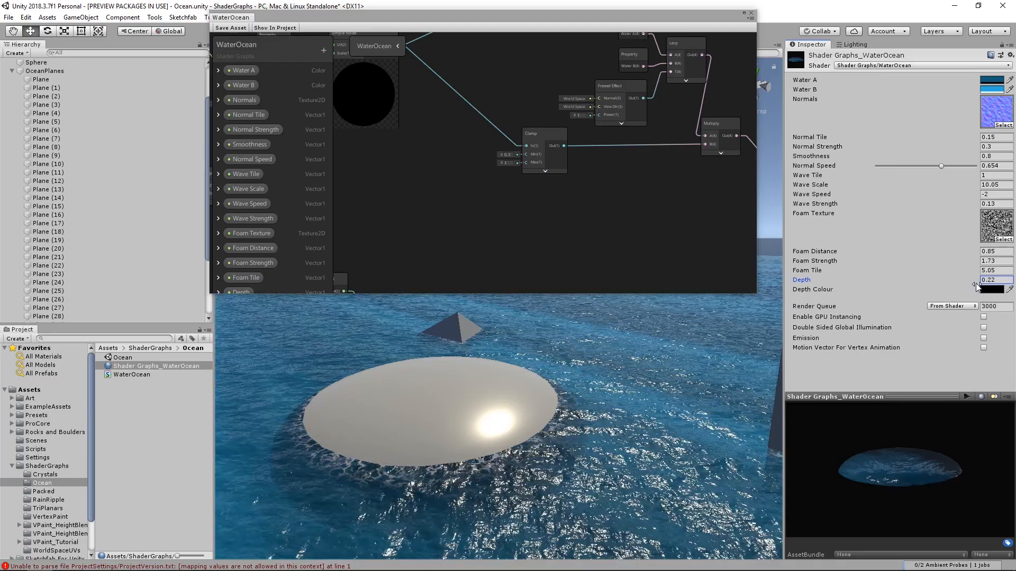
Step: Try red and grey for the material's Depth Colour, and settle on a darkened blue sampled from Water B
click(991, 289)
drag(749, 235, 815, 188)
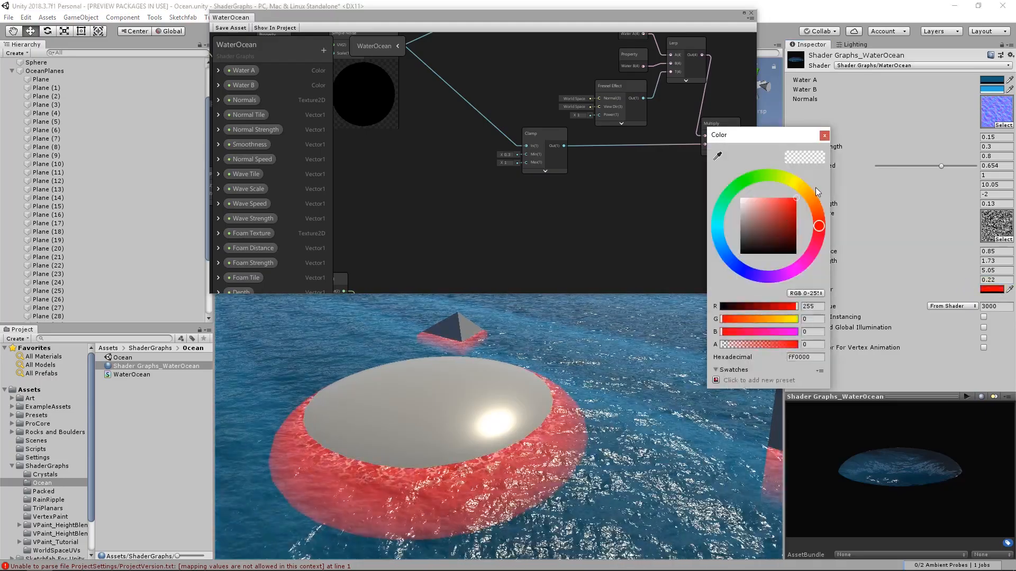
drag(771, 221, 728, 240)
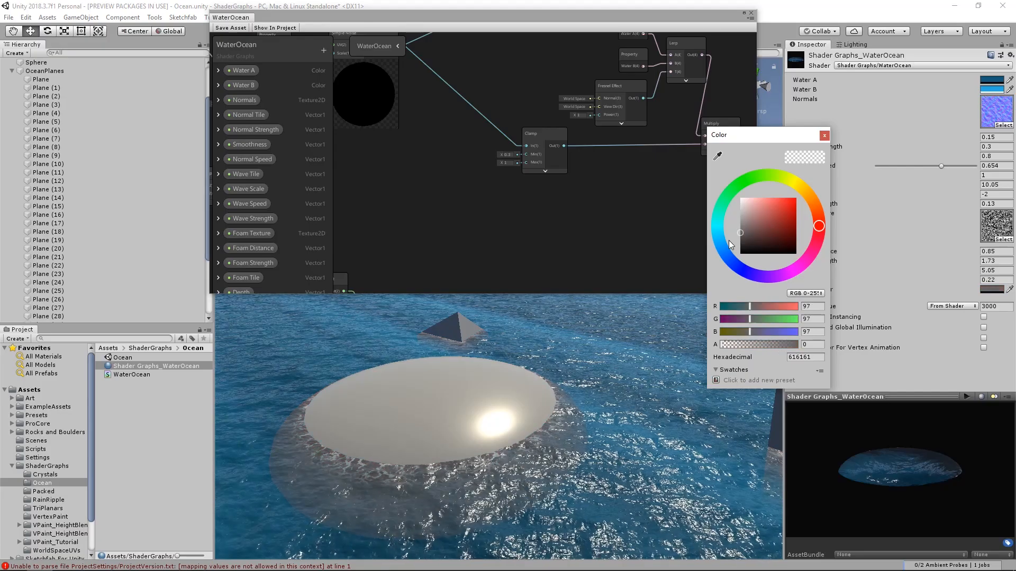
click(718, 158)
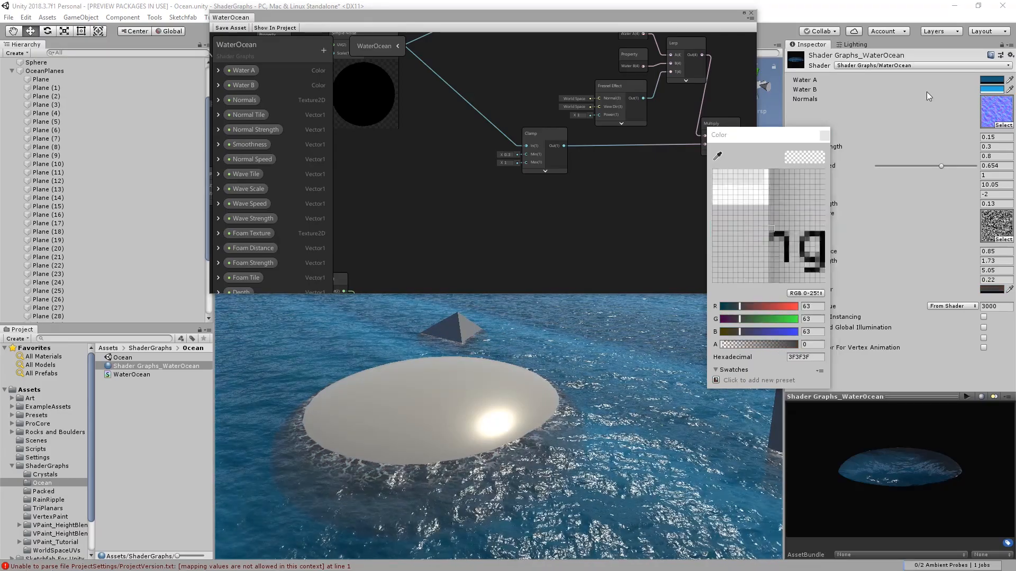
click(991, 88)
drag(775, 209, 789, 245)
click(825, 136)
Step: Test a Depth of -1.37 on the water material and settle on 0.32
middle_drag(643, 355, 555, 361)
middle_drag(596, 394, 663, 370)
drag(953, 281, 896, 290)
right_drag(708, 418, 726, 427)
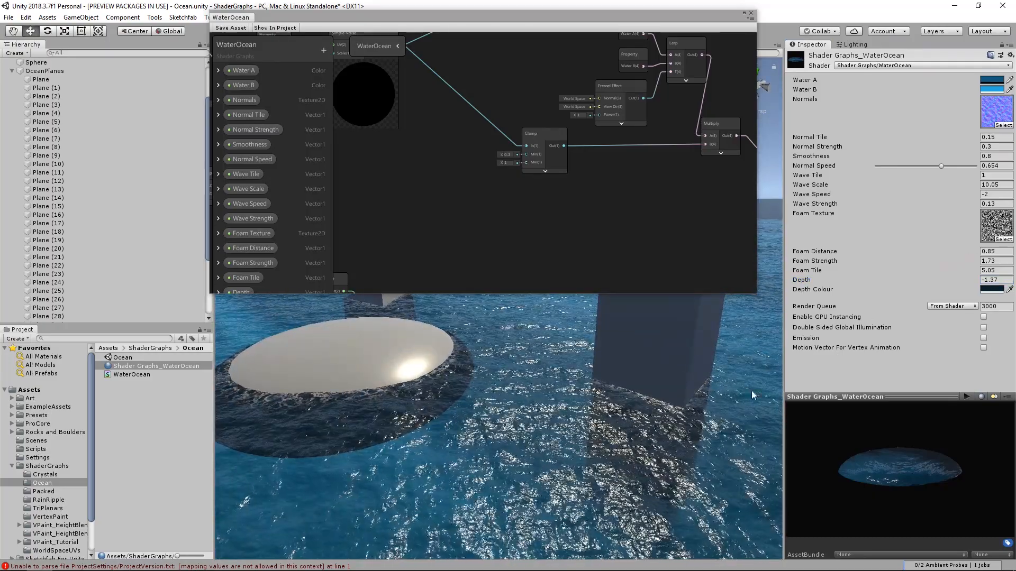
drag(954, 281, 986, 289)
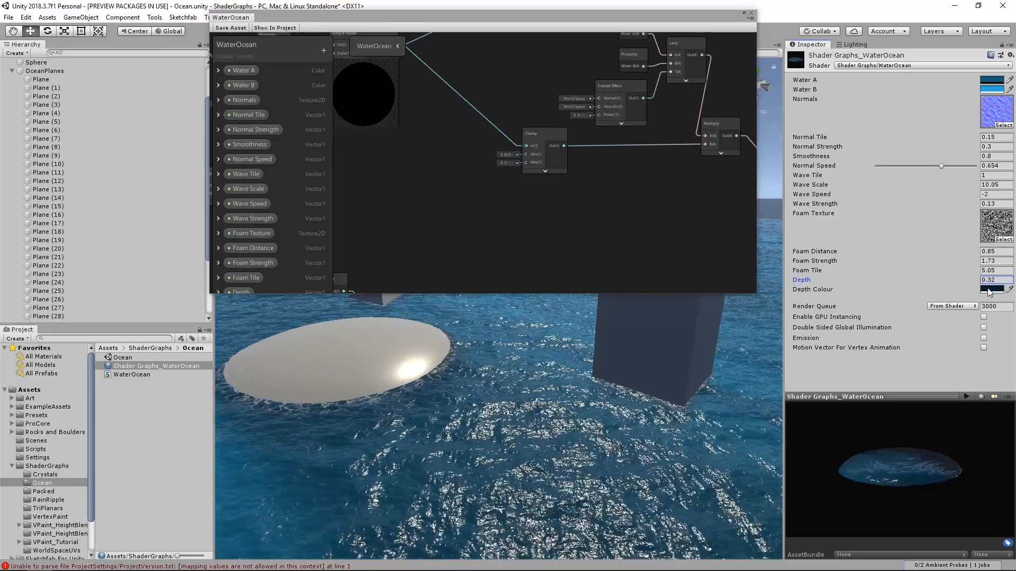
Step: Create a material named Red in the Ocean folder
middle_drag(413, 352, 502, 400)
alt+drag(502, 404, 514, 409)
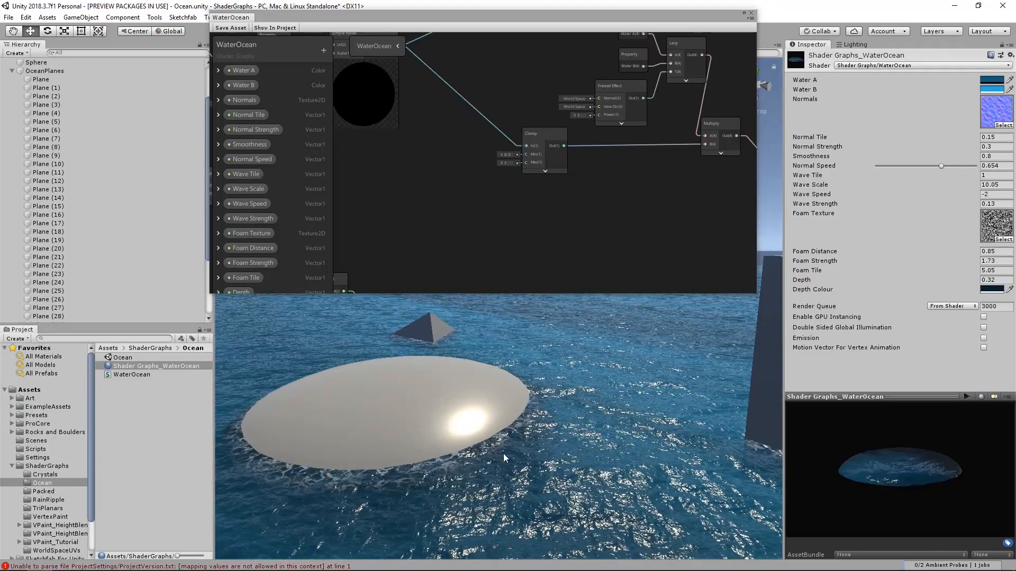
middle_drag(770, 437, 710, 423)
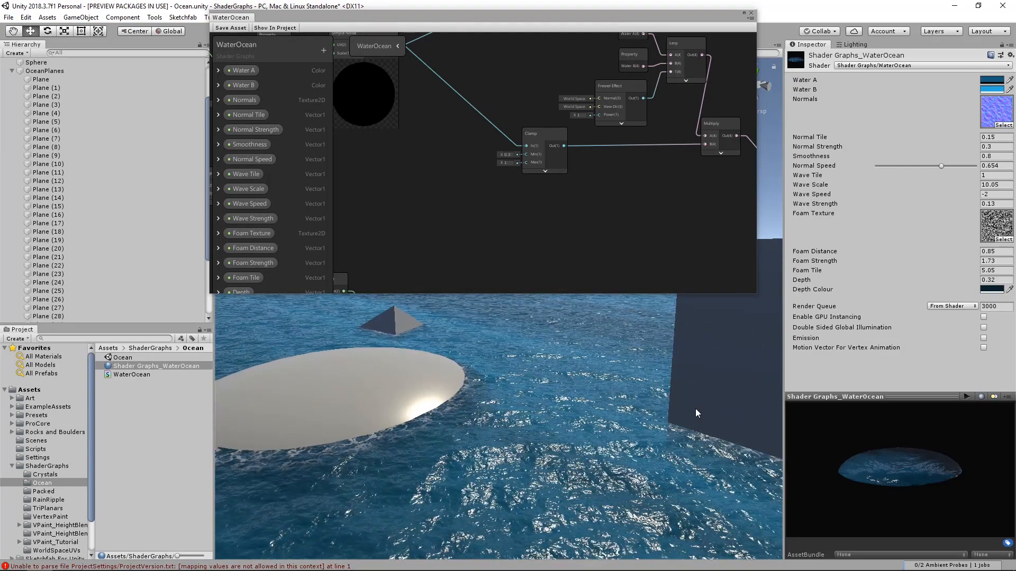
click(718, 407)
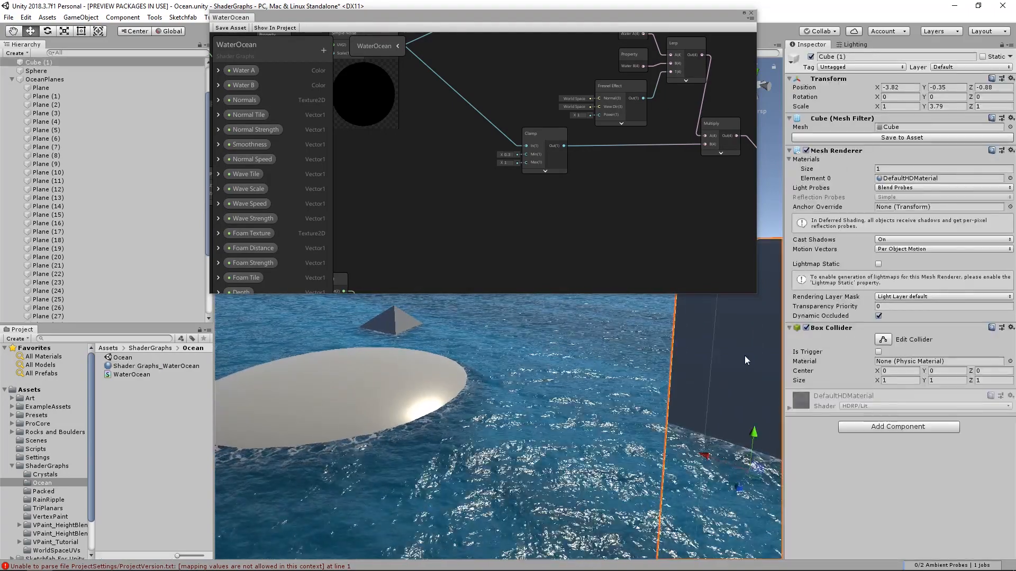
right_click(112, 418)
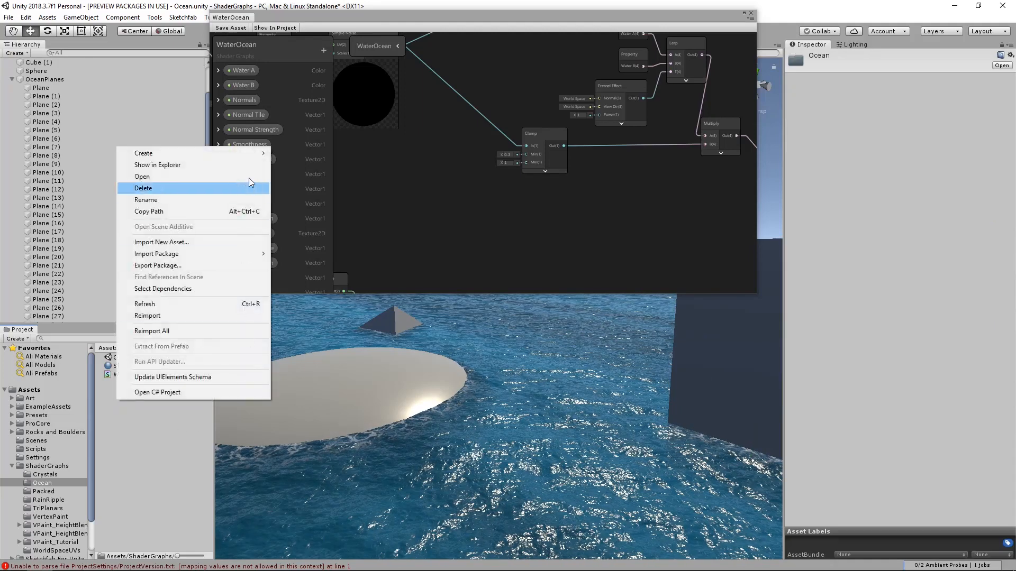
mouse_move(248, 156)
click(323, 278)
text(Red)
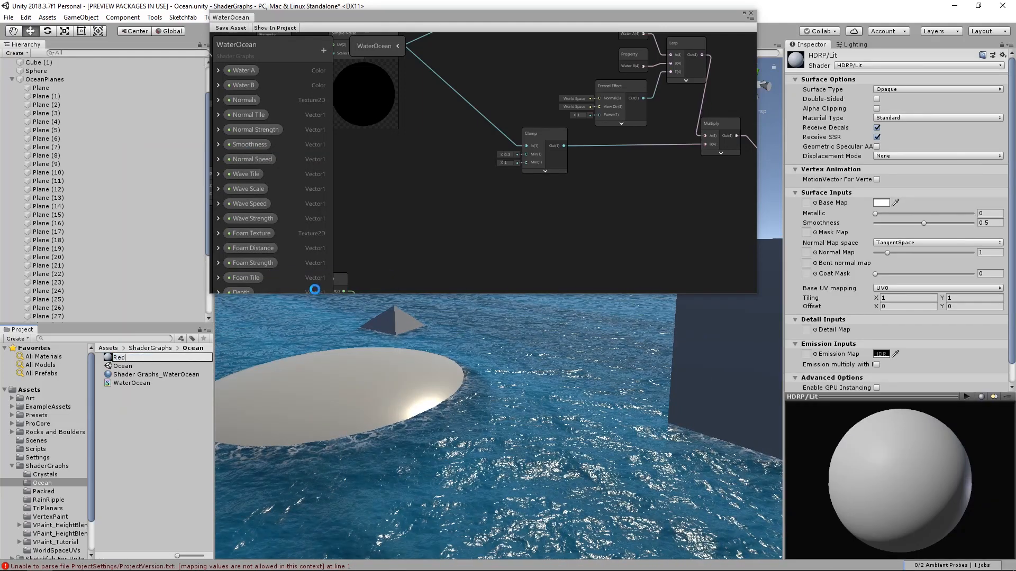
Step: Set the Red material's Base Map color to red and apply it to the partly submerged sphere
click(883, 203)
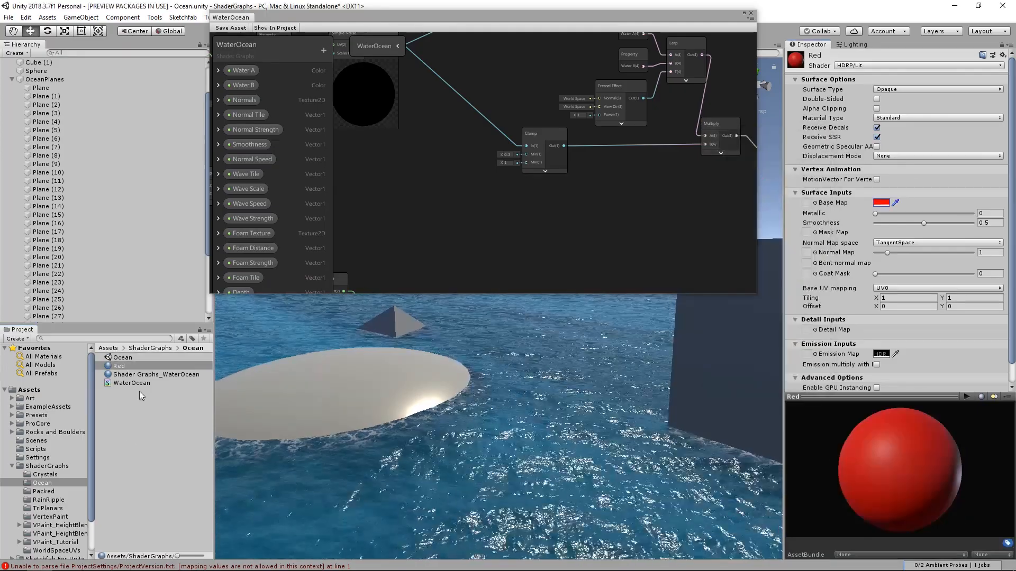
click(141, 397)
drag(354, 398, 613, 386)
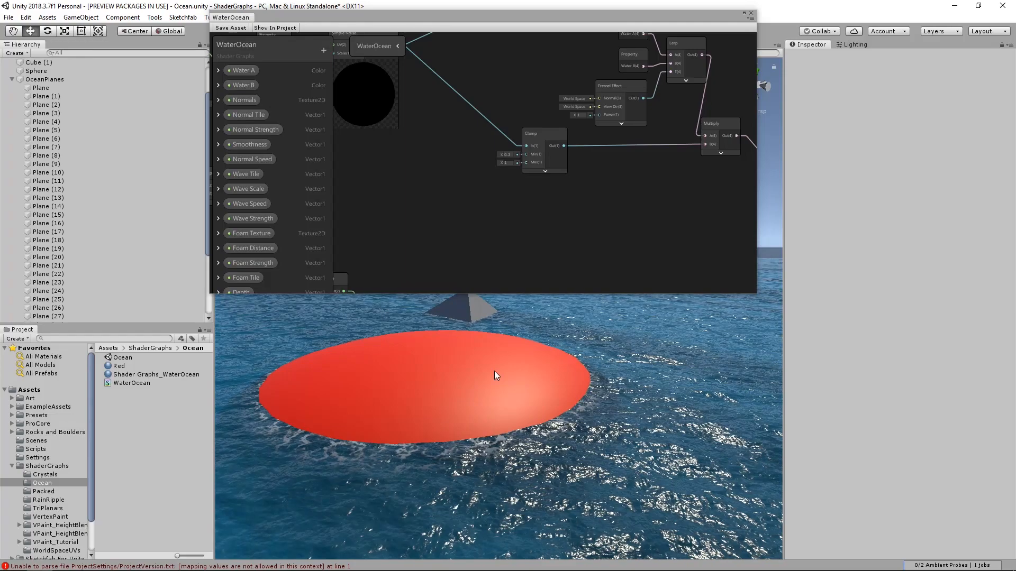
Step: Check the water material's settings and try to undo the red material assignment on the sphere
click(144, 375)
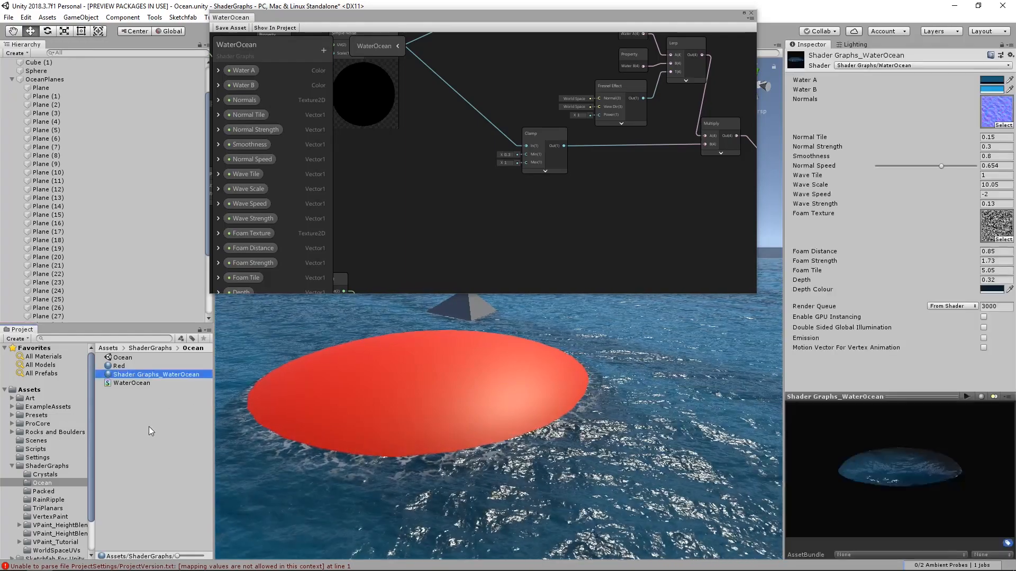
click(465, 387)
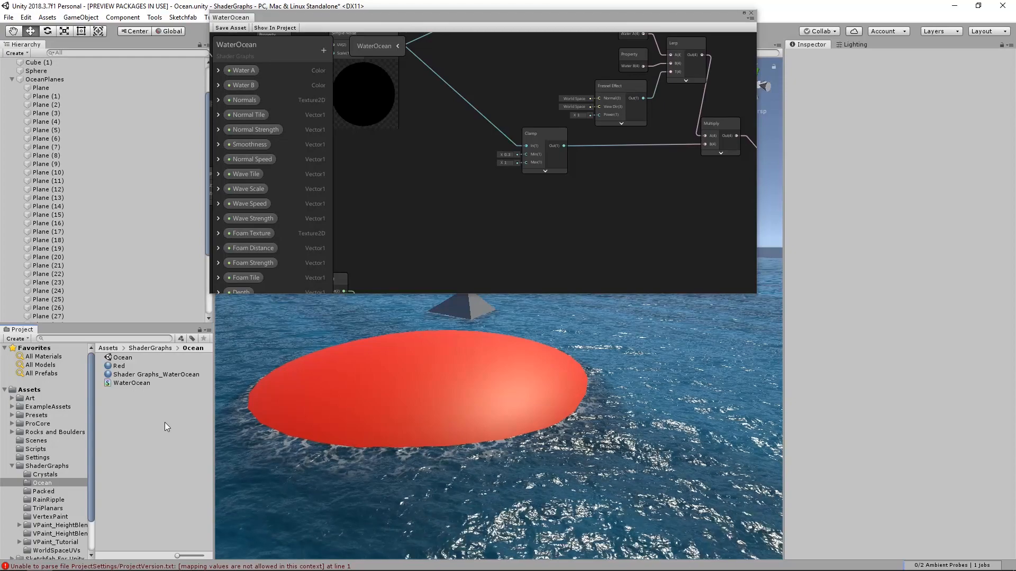
key(ctrl+z)
key(ctrl+z)
key(ctrl+z)
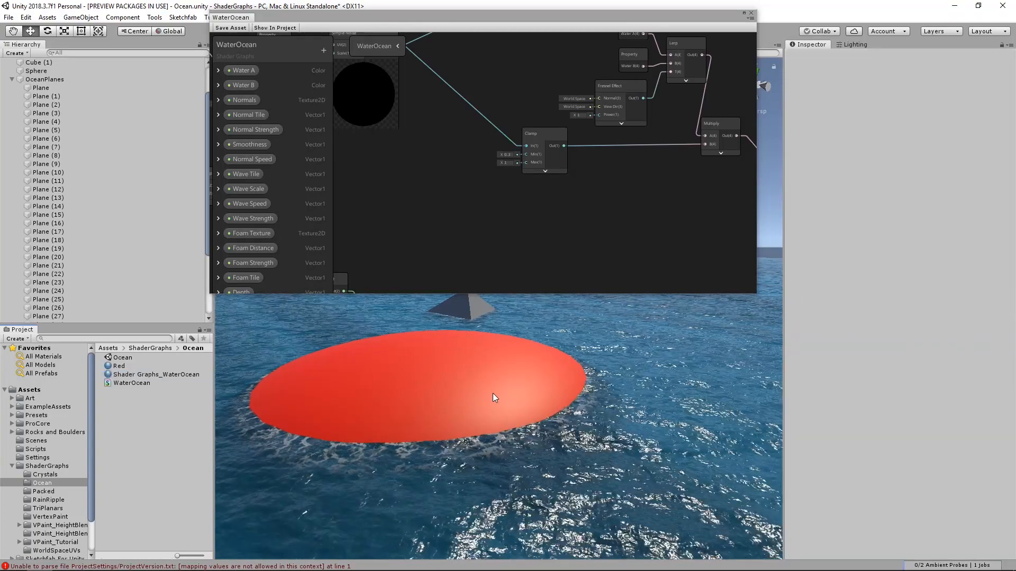
Step: Delete the Red material from the Ocean folder
click(119, 366)
key(Delete)
key(Escape)
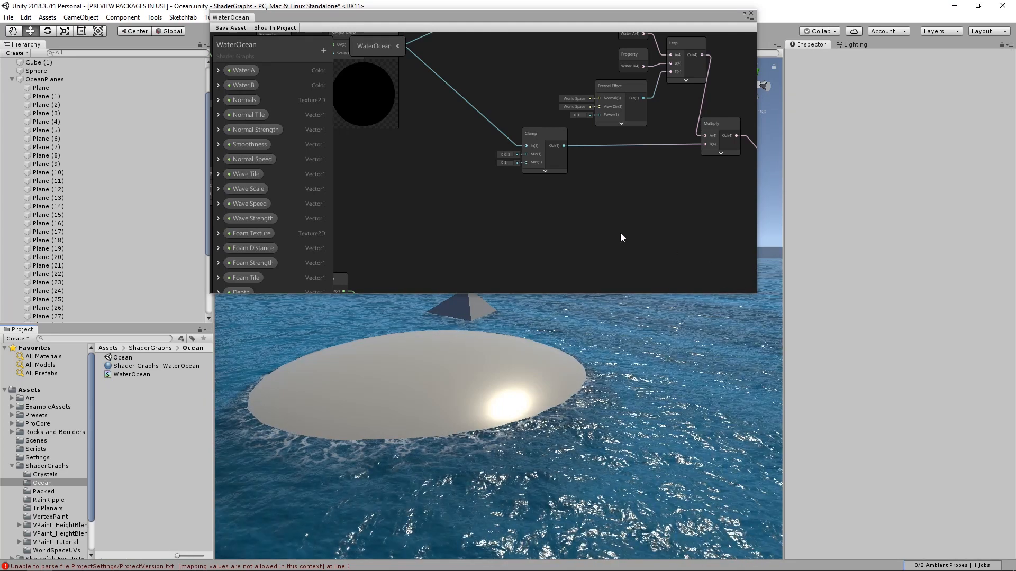
Step: Collapse the OceanPlanes group in the hierarchy and enlarge the WaterOcean graph window
click(12, 79)
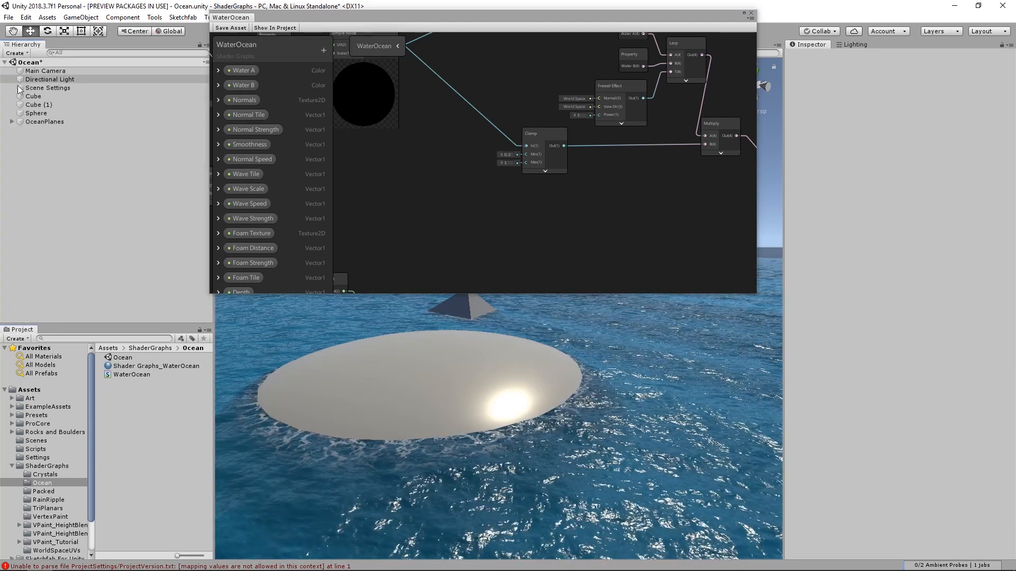
drag(752, 296, 802, 356)
Step: Review the WaterOcean graph's water colour blend, normal map nodes and their connections to the master node
scroll(615, 232, down, 3)
middle_drag(705, 239, 567, 219)
scroll(567, 219, down, 1)
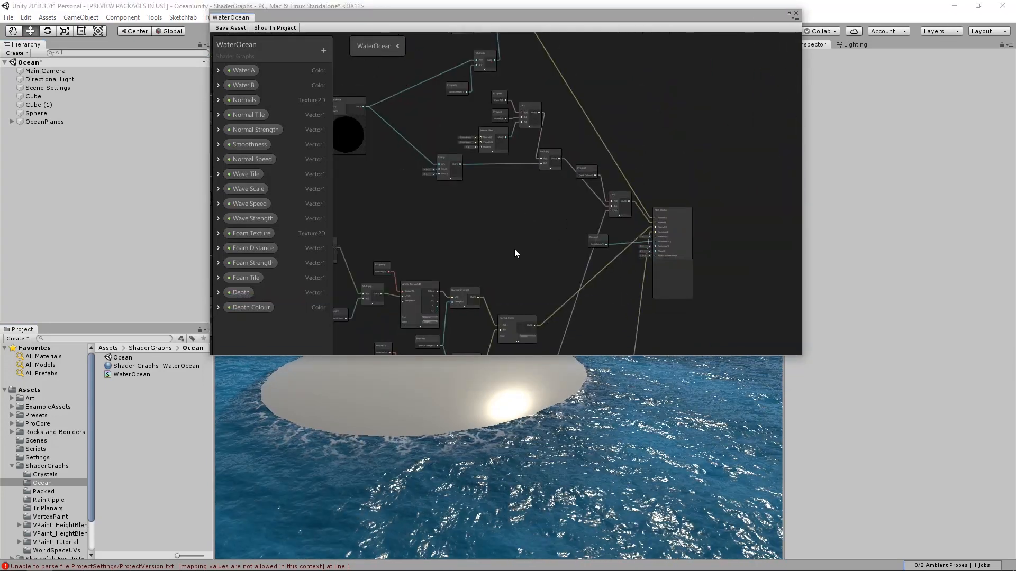
middle_drag(514, 248, 684, 214)
middle_drag(591, 183, 630, 108)
scroll(629, 110, down, 3)
scroll(608, 127, up, 2)
middle_drag(646, 343, 575, 180)
scroll(615, 208, up, 3)
middle_drag(612, 283, 566, 185)
scroll(647, 270, up, 1)
middle_drag(677, 287, 728, 282)
Step: Maximize the graph window and examine the Scene Depth, Foam Distance, Foam Strength and foam texture node chain
click(788, 14)
middle_drag(424, 274, 637, 336)
scroll(582, 360, up, 2)
click(554, 214)
drag(636, 226, 637, 222)
middle_drag(629, 320, 642, 341)
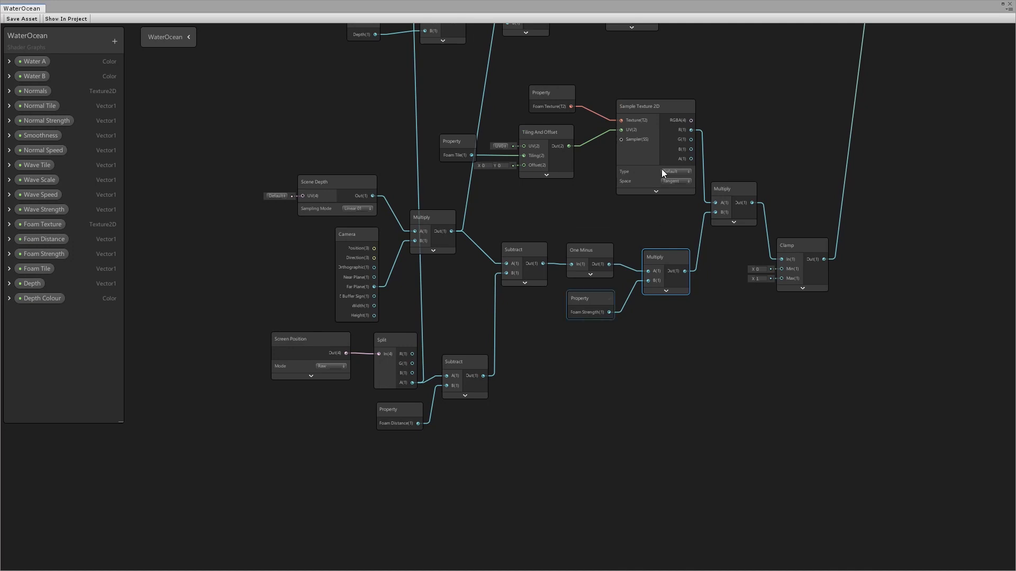
middle_drag(448, 194, 481, 288)
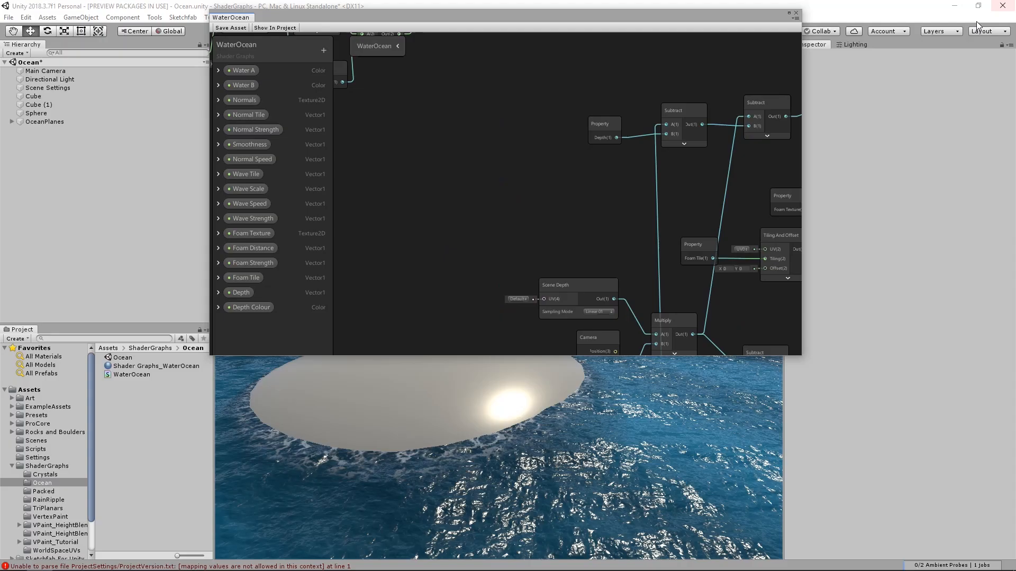
Step: Inspect the ocean surface around the sphere, pyramid and box from farther away in the Scene view
scroll(566, 412, down, 5)
middle_drag(566, 411, 546, 503)
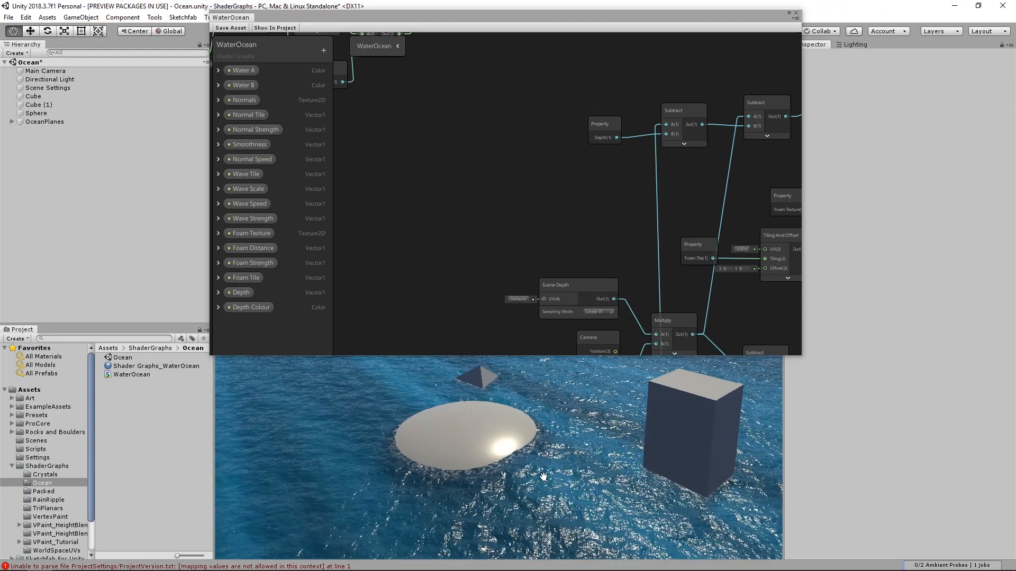
alt+drag(546, 503, 613, 474)
alt+right_drag(635, 460, 692, 444)
alt+drag(692, 444, 625, 471)
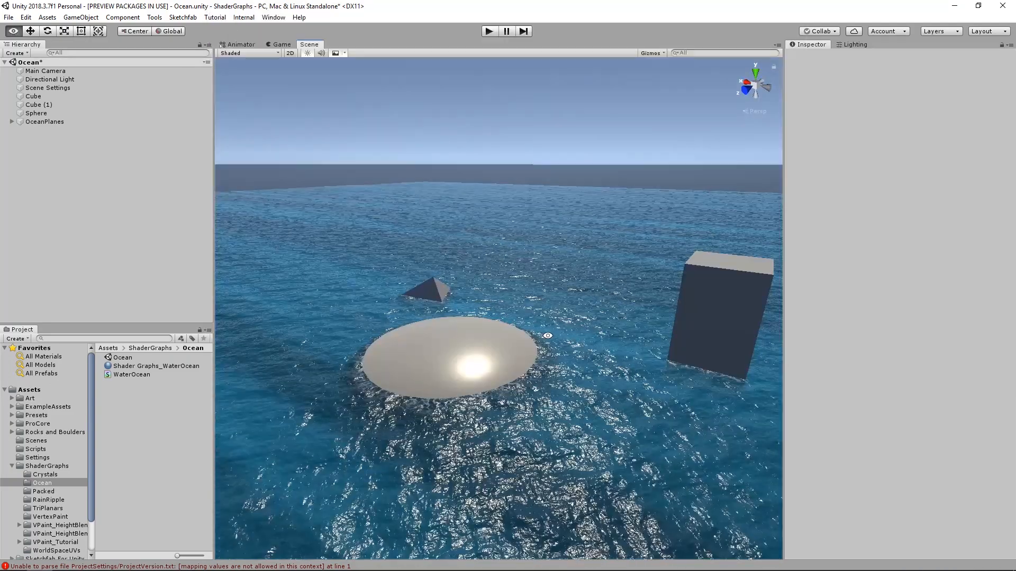